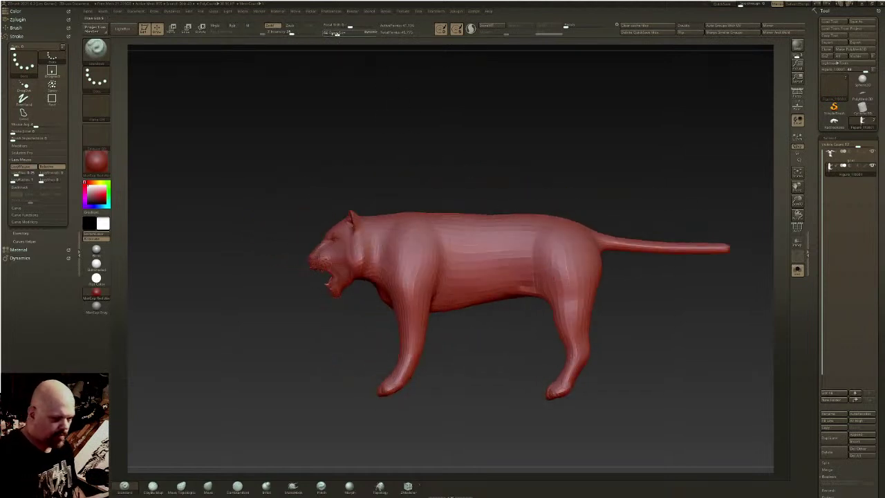
- Reduce the Standard brush's draw size for working on the tiger's body
{"action": "left_click", "coordinate": [357, 32]}
{"action": "left_click_drag", "start_coordinate": [373, 138], "coordinate": [483, 255]}
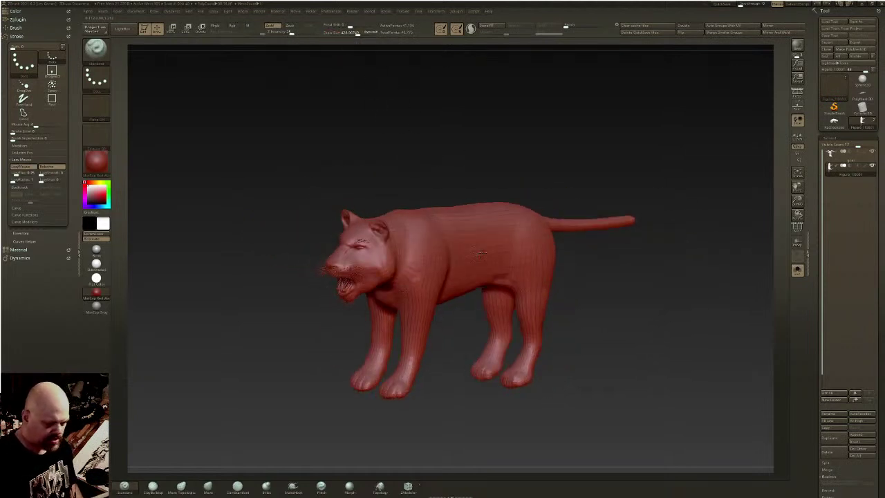
{"action": "left_click_drag", "start_coordinate": [361, 32], "coordinate": [355, 32]}
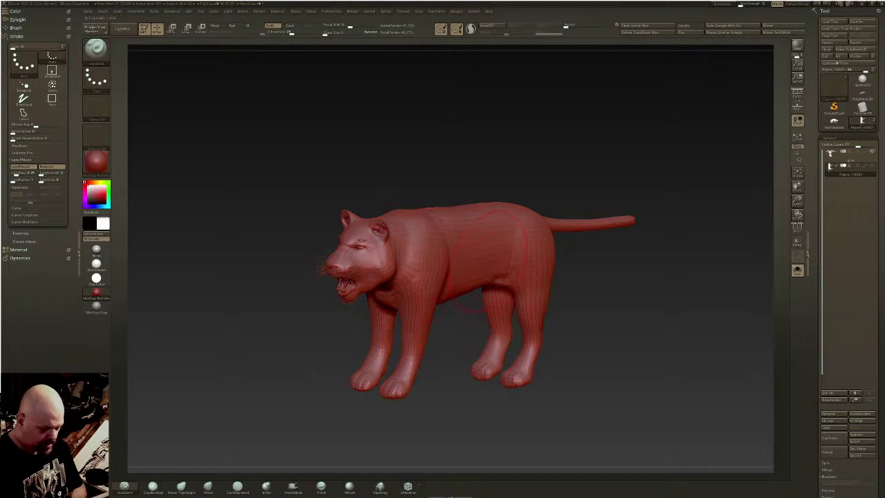
{"action": "key", "text": "s"}
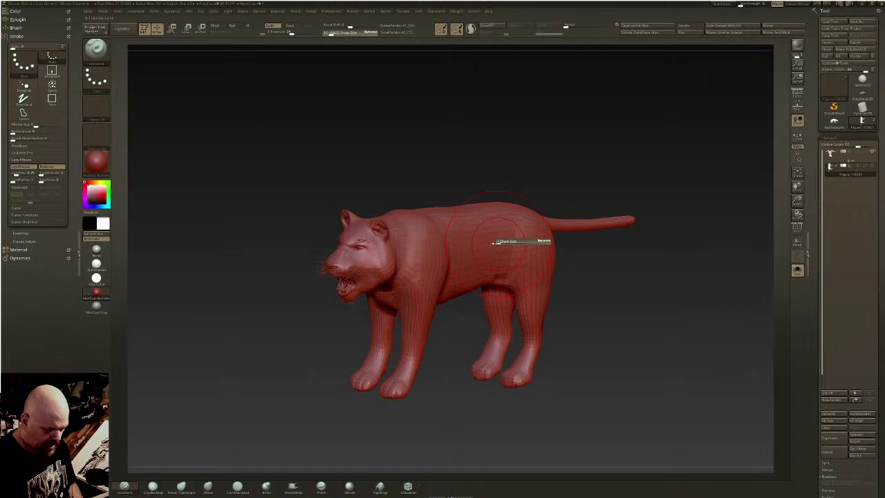
{"action": "left_click_drag", "start_coordinate": [498, 242], "coordinate": [499, 242]}
- Unify the tiger model's size with the Unify deformation
{"action": "left_click_drag", "start_coordinate": [815, 332], "coordinate": [815, 301]}
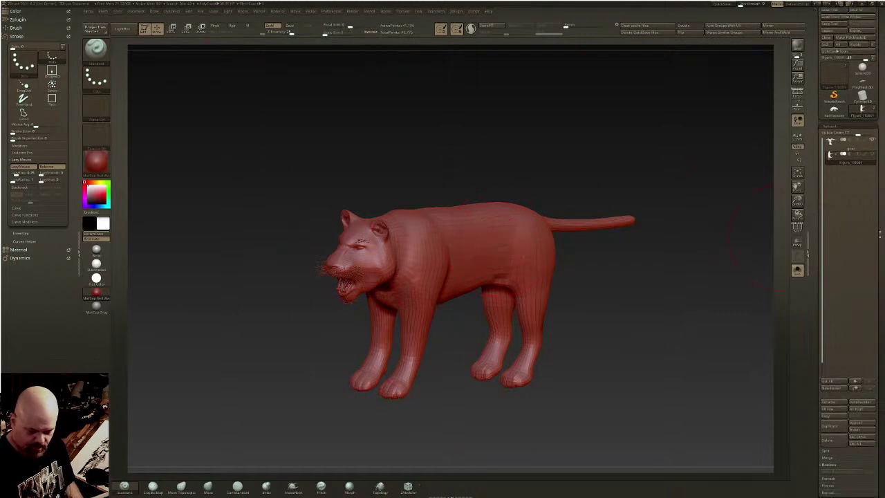
{"action": "left_click", "coordinate": [832, 484]}
{"action": "mouse_move", "coordinate": [815, 335]}
{"action": "left_mouse_down"}
{"action": "mouse_move", "coordinate": [822, 301]}
{"action": "mouse_move", "coordinate": [866, 275]}
{"action": "left_mouse_up"}
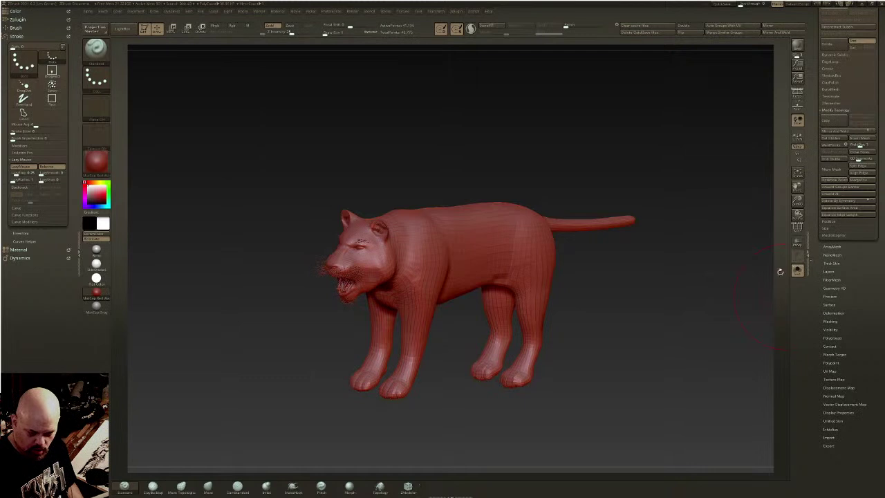
{"action": "right_click_drag", "start_coordinate": [539, 274], "coordinate": [563, 236]}
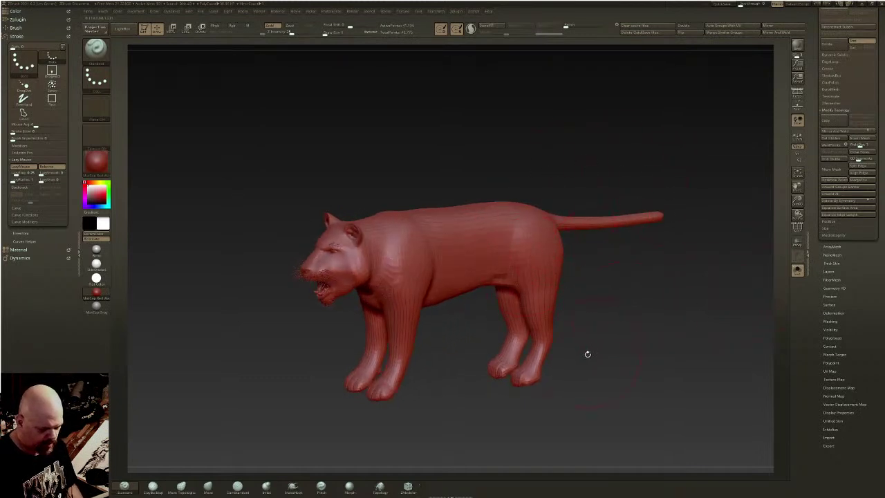
{"action": "scroll", "coordinate": [857, 252], "scroll_direction": "down", "scroll_amount": 1}
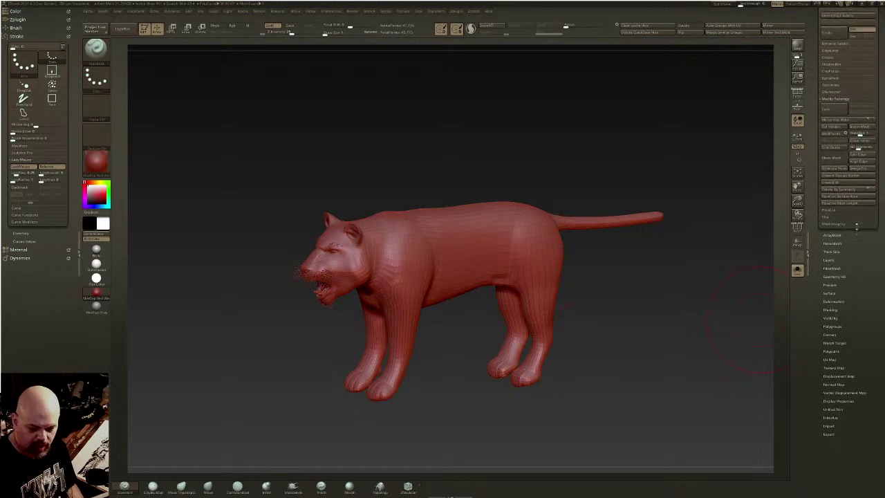
{"action": "scroll", "coordinate": [814, 149], "scroll_direction": "down", "scroll_amount": 3}
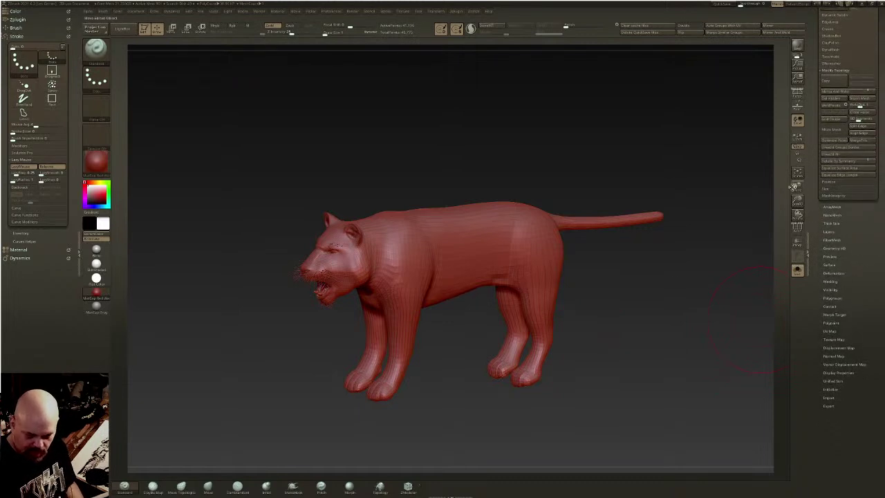
{"action": "right_click_drag", "start_coordinate": [552, 289], "coordinate": [470, 263]}
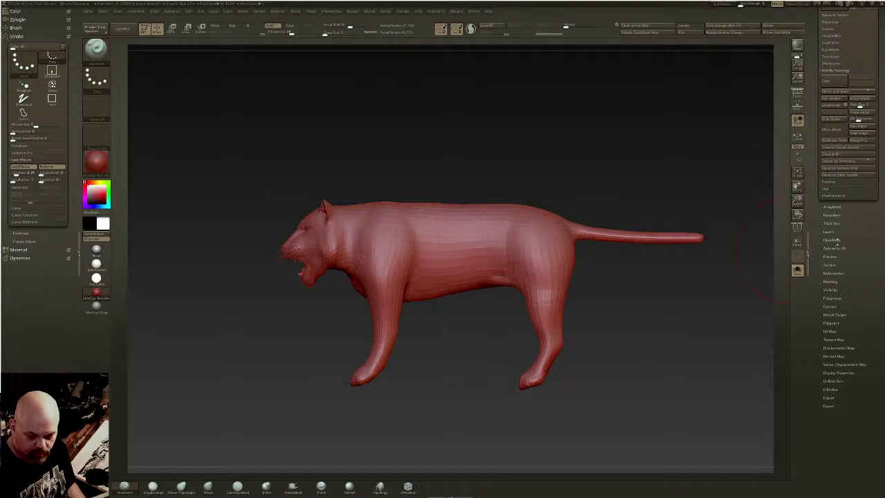
{"action": "left_click", "coordinate": [834, 272]}
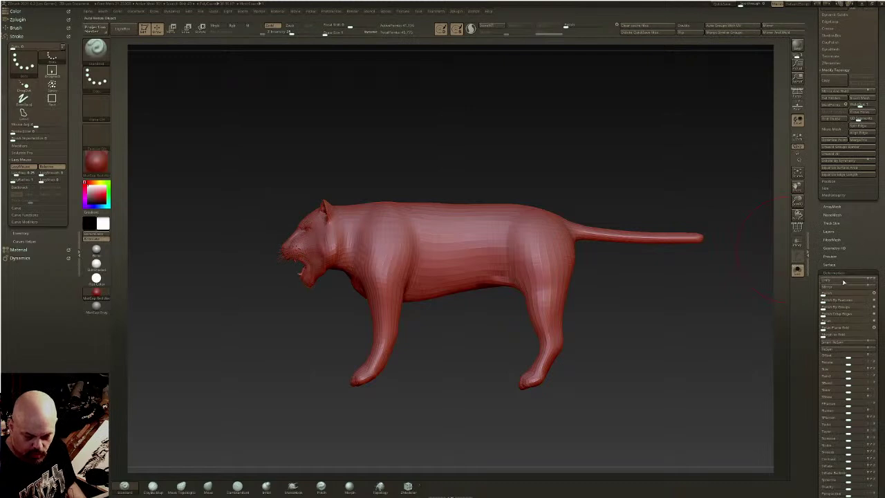
{"action": "left_click", "coordinate": [841, 280]}
{"action": "key", "text": "f"}
{"action": "right_click_drag", "start_coordinate": [507, 250], "coordinate": [475, 220]}
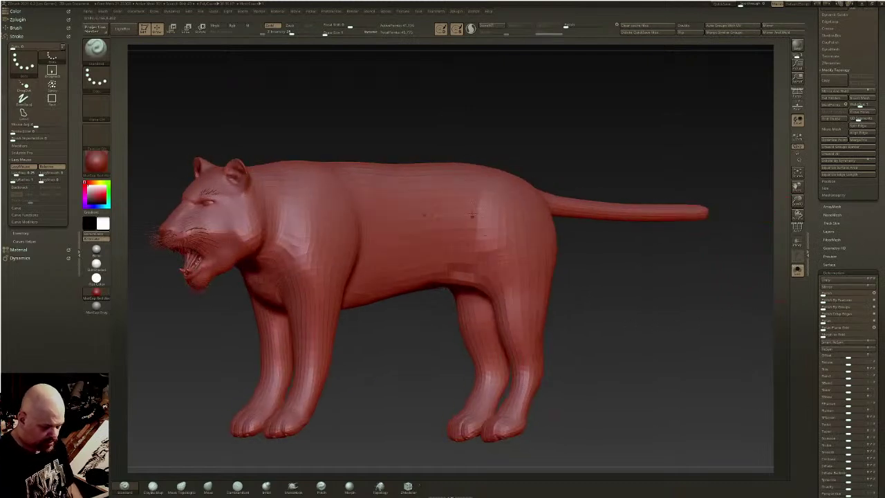
- Display the polyframe and hide the whisker and facial hair geometry, leaving the tiger's head and body visible
{"action": "left_click_drag", "start_coordinate": [326, 33], "coordinate": [336, 33]}
{"action": "mouse_move", "coordinate": [414, 218]}
{"action": "right_mouse_down", "text": "alt"}
{"action": "mouse_move", "coordinate": [532, 253]}
{"action": "mouse_move", "coordinate": [544, 234]}
{"action": "mouse_move", "coordinate": [571, 246]}
{"action": "right_mouse_up", "text": "alt"}
{"action": "mouse_move", "coordinate": [515, 249]}
{"action": "right_mouse_down", "text": "ctrl"}
{"action": "mouse_move", "coordinate": [511, 277]}
{"action": "mouse_move", "coordinate": [517, 253]}
{"action": "mouse_move", "coordinate": [567, 246]}
{"action": "right_mouse_up", "text": "ctrl"}
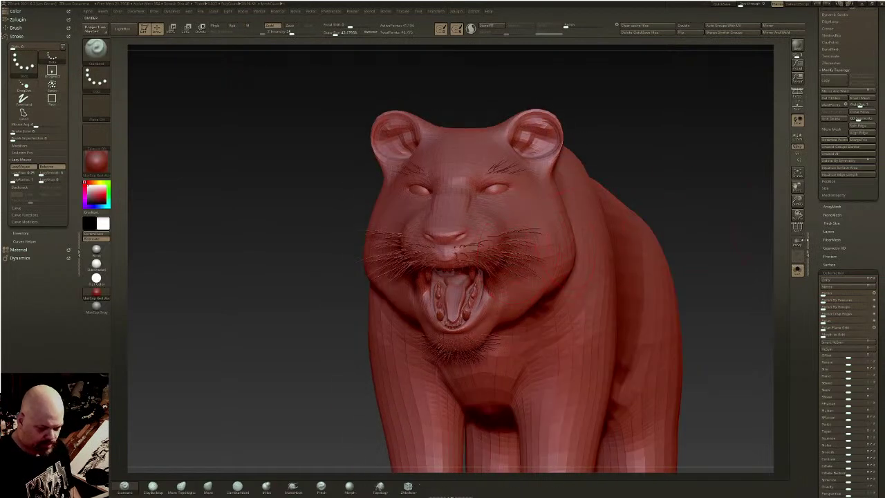
{"action": "left_click", "coordinate": [797, 227]}
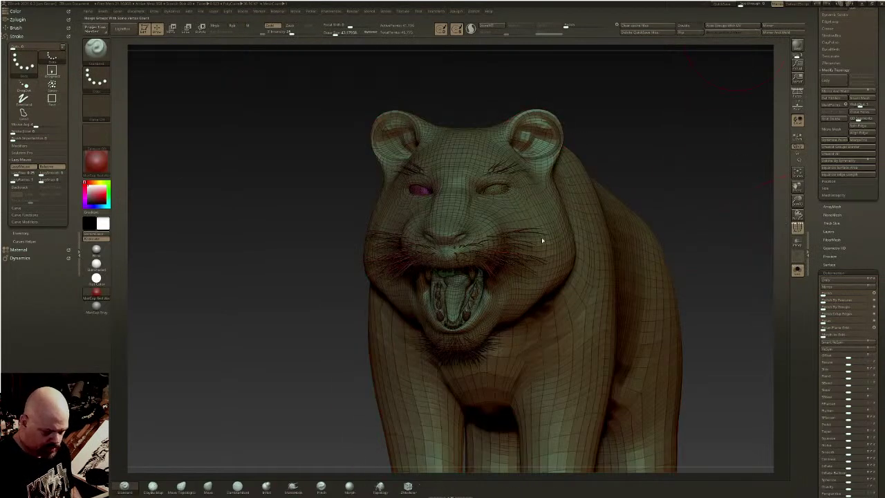
{"action": "right_click_drag", "start_coordinate": [519, 229], "coordinate": [568, 235]}
{"action": "left_click", "coordinate": [514, 233], "text": "ctrl+shift"}
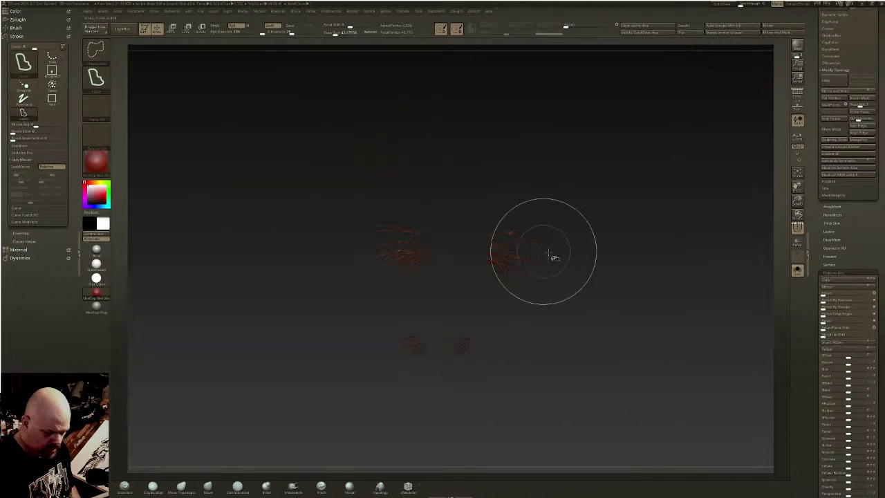
{"action": "key", "text": "b"}
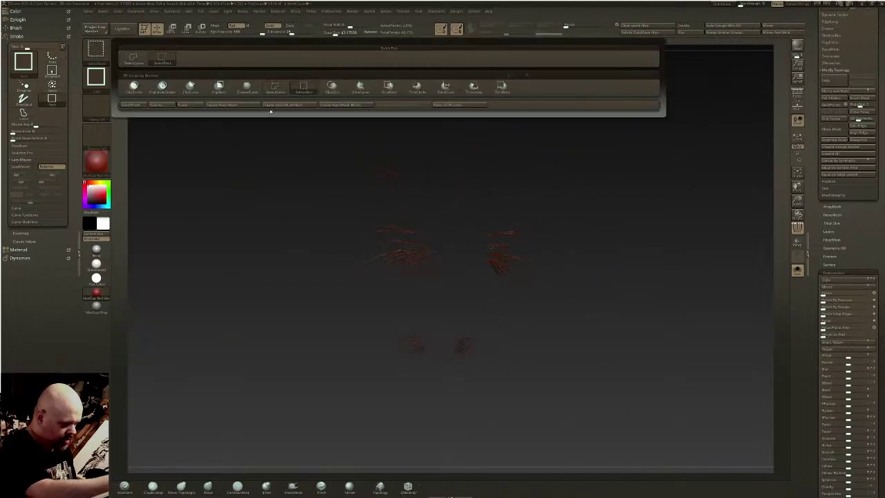
{"action": "left_click", "coordinate": [238, 90]}
{"action": "left_click", "coordinate": [533, 214], "text": "ctrl+shift"}
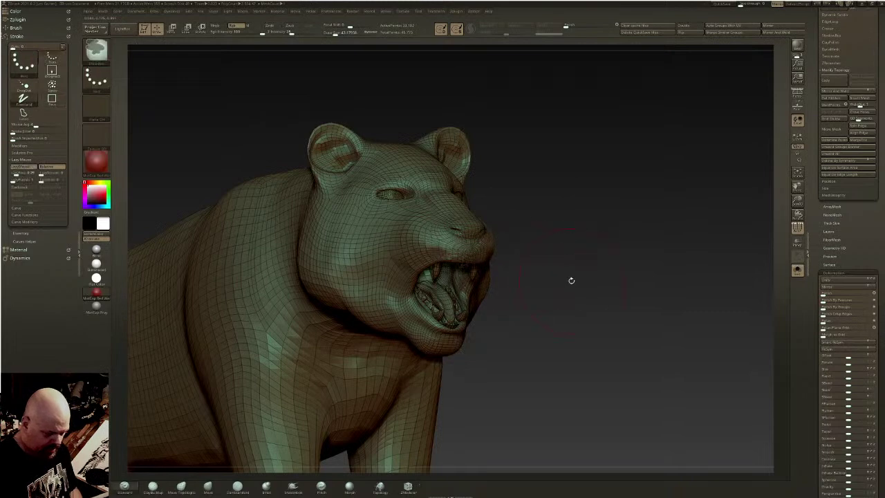
- Delete the hidden whisker and facial hair geometry from the tiger mesh
{"action": "right_click_drag", "start_coordinate": [571, 290], "coordinate": [559, 291]}
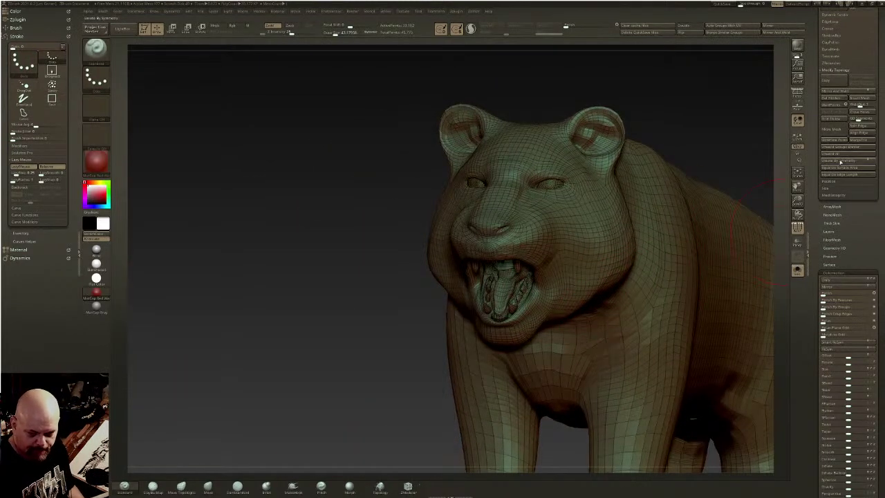
{"action": "scroll", "coordinate": [854, 168], "scroll_direction": "up", "scroll_amount": 2}
{"action": "left_click", "coordinate": [832, 141]}
{"action": "left_click_drag", "start_coordinate": [754, 121], "coordinate": [388, 453]}
{"action": "right_click_drag", "start_coordinate": [525, 345], "coordinate": [521, 265], "text": "ctrl"}
{"action": "right_click_drag", "start_coordinate": [544, 315], "coordinate": [545, 224], "text": "alt"}
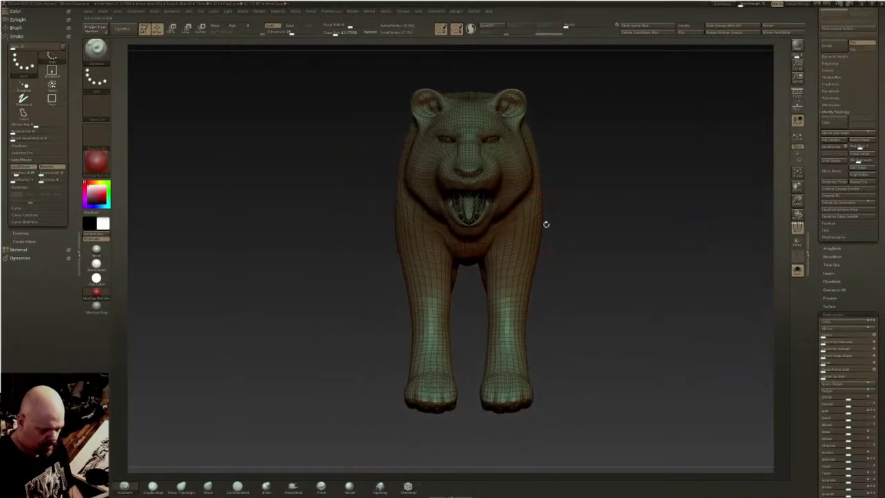
{"action": "right_click_drag", "start_coordinate": [535, 336], "coordinate": [535, 270], "text": "ctrl"}
{"action": "right_click_drag", "start_coordinate": [623, 332], "coordinate": [545, 348]}
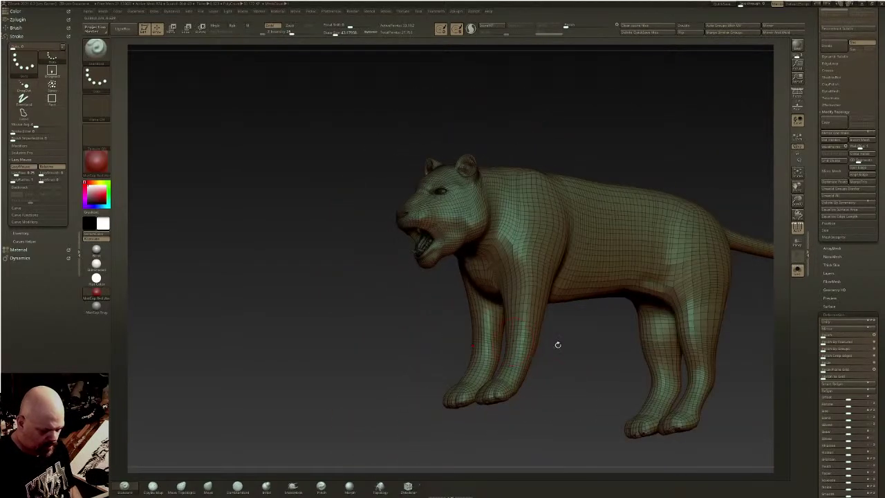
{"action": "left_click_drag", "start_coordinate": [545, 348], "coordinate": [527, 352]}
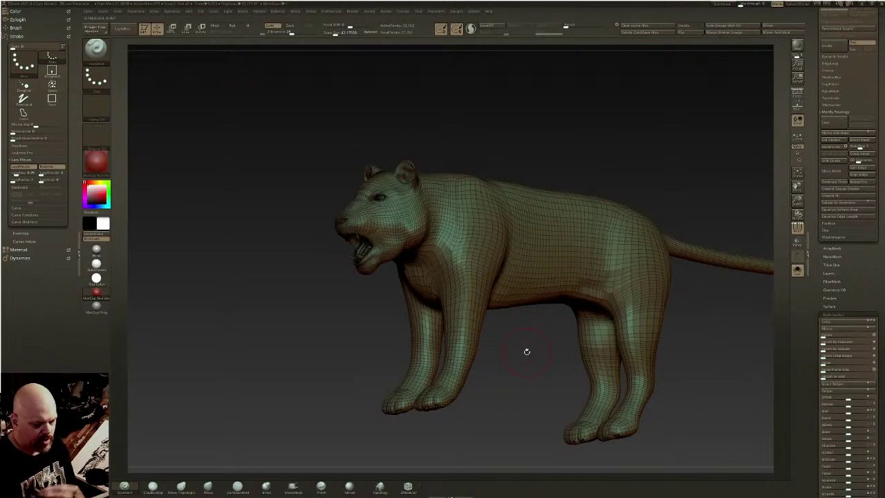
- Activate Sculptris Pro mode and turn off the polyframe display, with the brush's draw size adjusted for sculpting
{"action": "mouse_move", "coordinate": [528, 206]}
{"action": "right_mouse_down"}
{"action": "mouse_move", "coordinate": [530, 221]}
{"action": "mouse_move", "coordinate": [472, 227]}
{"action": "right_mouse_up"}
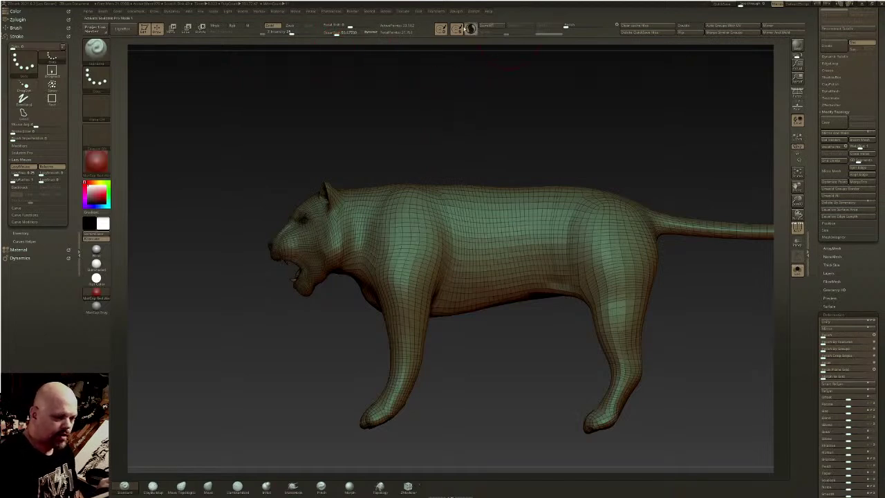
{"action": "left_click", "coordinate": [798, 227]}
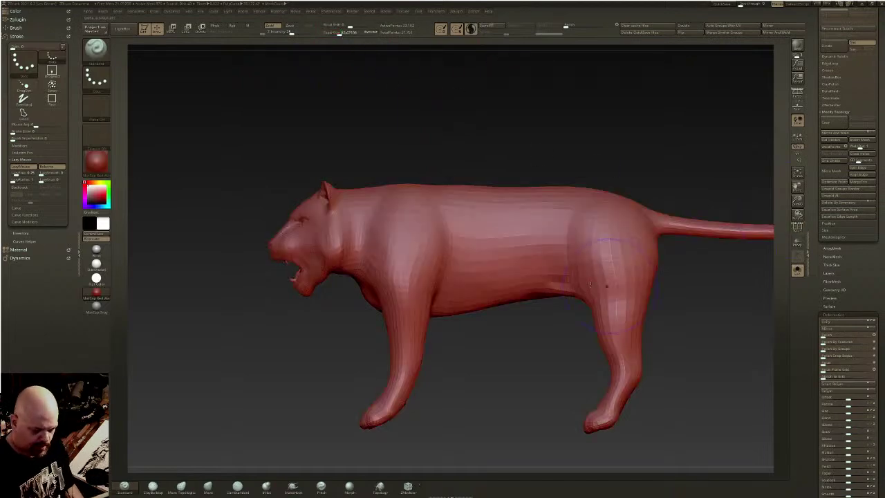
{"action": "right_click_drag", "start_coordinate": [615, 285], "coordinate": [580, 268]}
{"action": "left_click", "coordinate": [336, 33]}
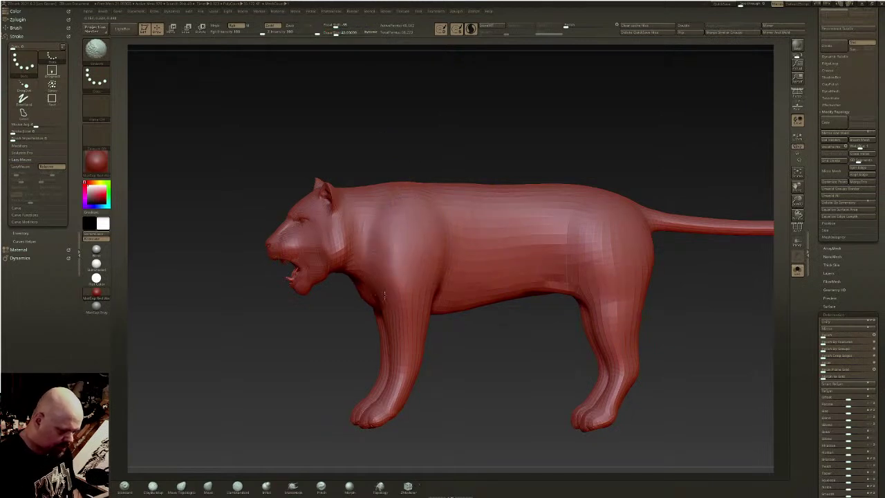
- Smooth the faceted surface of the tiger's front legs, paws, chest and shoulder
{"action": "mouse_move", "coordinate": [393, 378]}
{"action": "right_mouse_down"}
{"action": "mouse_move", "coordinate": [412, 384]}
{"action": "mouse_move", "coordinate": [388, 415]}
{"action": "right_mouse_up"}
{"action": "mouse_move", "coordinate": [369, 413]}
{"action": "left_mouse_down", "text": "shift"}
{"action": "mouse_move", "coordinate": [356, 424]}
{"action": "mouse_move", "coordinate": [387, 434]}
{"action": "mouse_move", "coordinate": [407, 408]}
{"action": "left_mouse_up", "text": "shift"}
{"action": "left_click_drag", "start_coordinate": [366, 430], "coordinate": [338, 401], "text": "shift"}
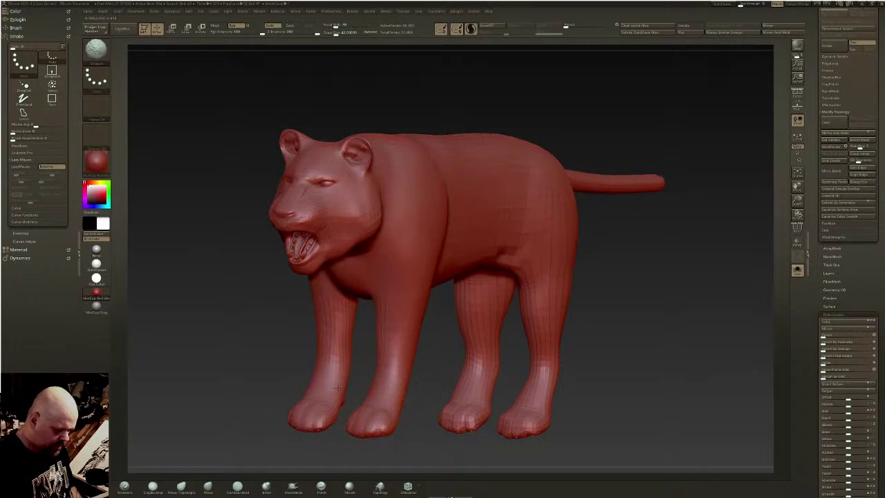
{"action": "left_click_drag", "start_coordinate": [399, 269], "coordinate": [440, 258], "text": "shift"}
{"action": "right_click_drag", "start_coordinate": [440, 258], "coordinate": [392, 271]}
{"action": "left_click_drag", "start_coordinate": [390, 283], "coordinate": [386, 377], "text": "shift"}
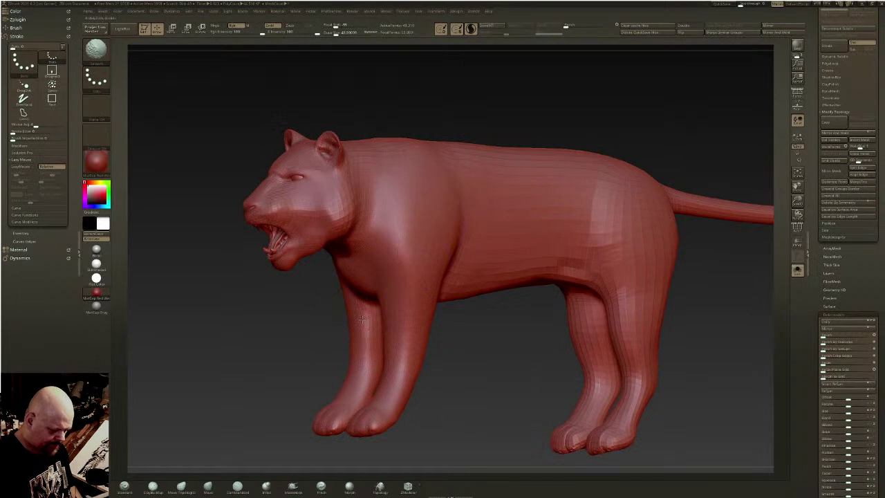
- Smooth the tiger's hind legs, flank and back to remove the visible faceting
{"action": "mouse_move", "coordinate": [620, 237]}
{"action": "left_mouse_down", "text": "shift"}
{"action": "mouse_move", "coordinate": [644, 278]}
{"action": "mouse_move", "coordinate": [627, 365]}
{"action": "mouse_move", "coordinate": [582, 321]}
{"action": "mouse_move", "coordinate": [588, 405]}
{"action": "mouse_move", "coordinate": [565, 444]}
{"action": "left_mouse_up", "text": "shift"}
{"action": "left_click_drag", "start_coordinate": [591, 174], "coordinate": [592, 175], "text": "shift"}
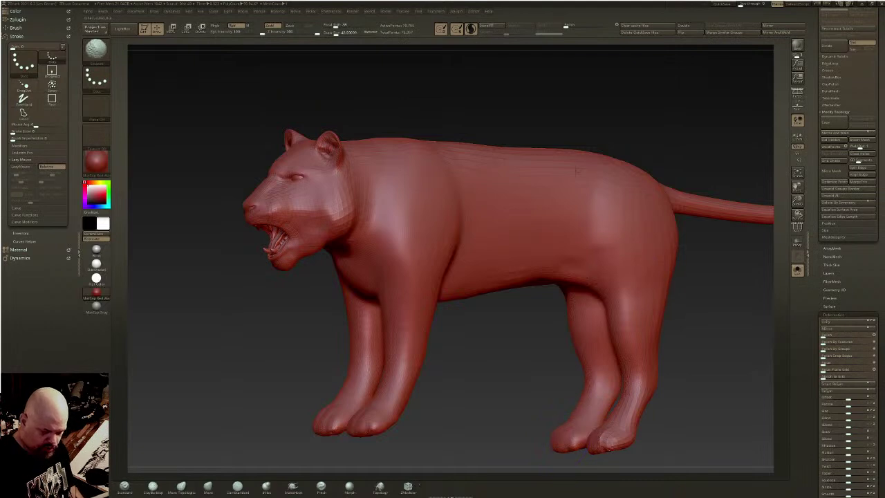
{"action": "right_click_drag", "start_coordinate": [634, 257], "coordinate": [530, 256], "text": "alt"}
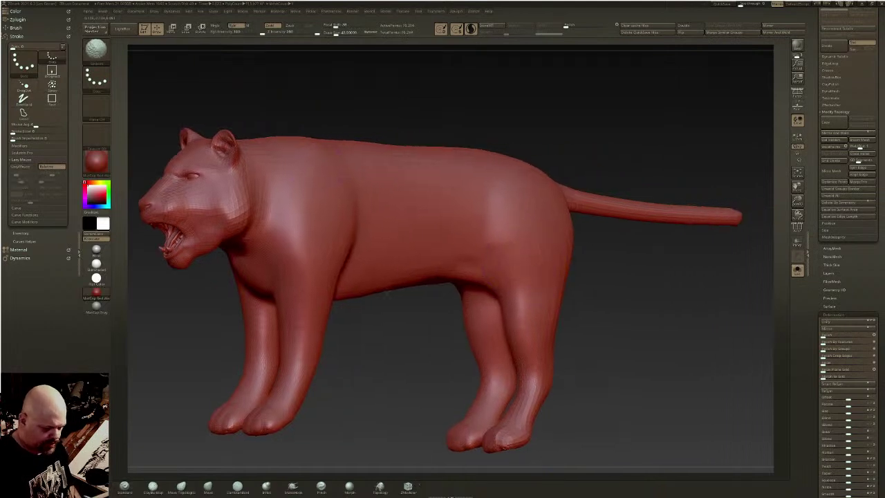
- Smooth the tiger's rump and the full length of its tail
{"action": "right_click_drag", "start_coordinate": [424, 181], "coordinate": [484, 182], "text": "shift"}
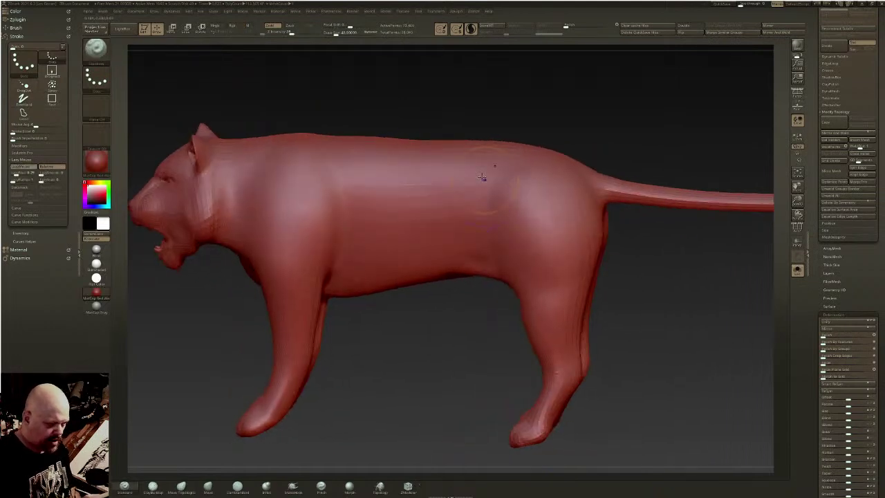
{"action": "left_click_drag", "start_coordinate": [584, 182], "coordinate": [650, 192], "text": "shift"}
{"action": "right_click_drag", "start_coordinate": [725, 295], "coordinate": [523, 289], "text": "alt"}
{"action": "left_click_drag", "start_coordinate": [519, 197], "coordinate": [658, 203], "text": "shift"}
{"action": "mouse_move", "coordinate": [550, 198]}
{"action": "left_mouse_down", "text": "shift"}
{"action": "mouse_move", "coordinate": [669, 198]}
{"action": "mouse_move", "coordinate": [488, 175]}
{"action": "left_mouse_up", "text": "shift"}
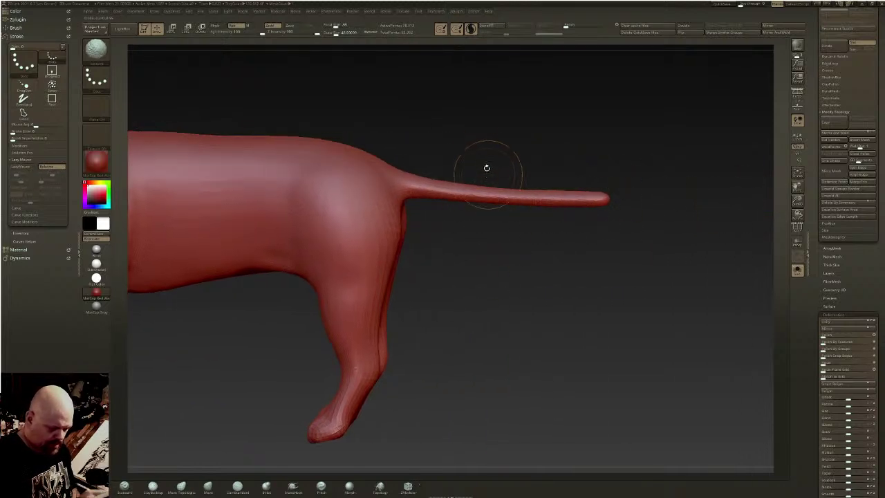
{"action": "key", "text": "l"}
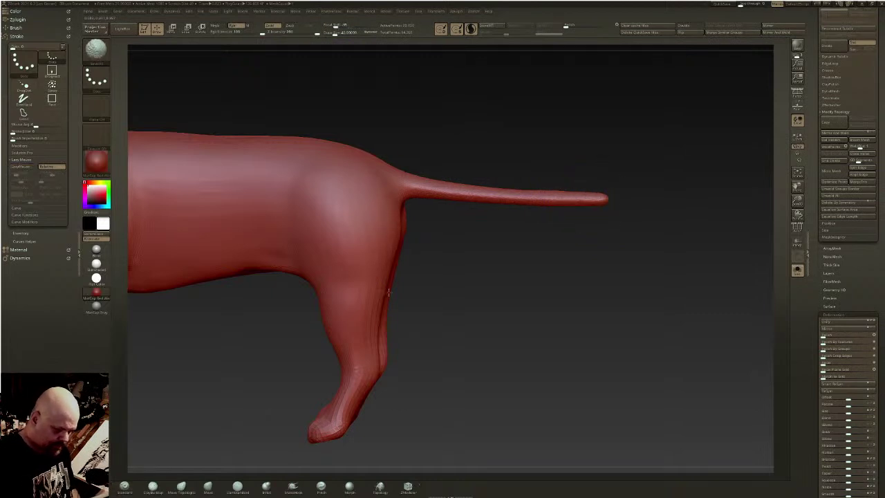
- Smooth the rear surfaces of the tiger's hind legs and paws
{"action": "right_click_drag", "start_coordinate": [394, 268], "coordinate": [318, 274]}
{"action": "left_click_drag", "start_coordinate": [428, 327], "coordinate": [438, 393], "text": "shift"}
{"action": "mouse_move", "coordinate": [382, 384]}
{"action": "left_mouse_down", "text": "shift"}
{"action": "mouse_move", "coordinate": [370, 383]}
{"action": "mouse_move", "coordinate": [412, 346]}
{"action": "mouse_move", "coordinate": [424, 302]}
{"action": "mouse_move", "coordinate": [436, 336]}
{"action": "mouse_move", "coordinate": [468, 349]}
{"action": "mouse_move", "coordinate": [405, 332]}
{"action": "left_mouse_up", "text": "shift"}
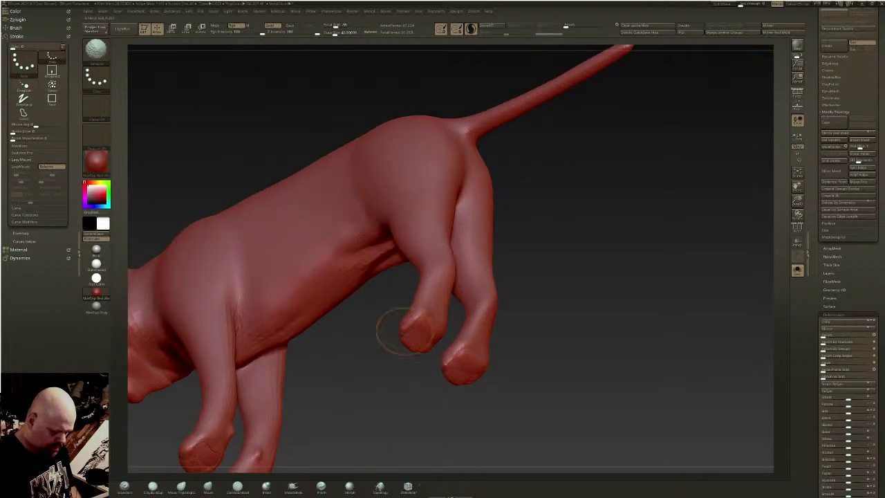
- Smooth the tiger's belly, inner hind legs and the undersides of its paws
{"action": "left_click_drag", "start_coordinate": [439, 388], "coordinate": [496, 263]}
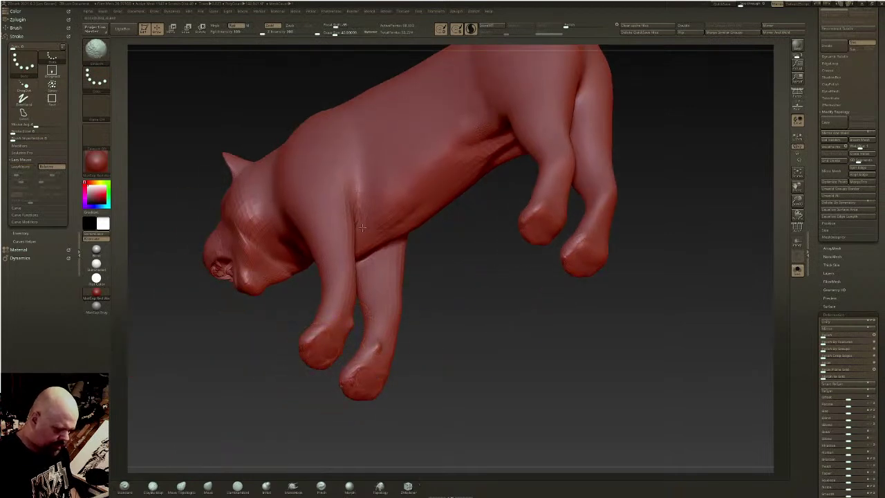
{"action": "left_click_drag", "start_coordinate": [456, 297], "coordinate": [477, 215]}
{"action": "mouse_move", "coordinate": [509, 140]}
{"action": "left_mouse_down", "text": "shift"}
{"action": "mouse_move", "coordinate": [522, 124]}
{"action": "mouse_move", "coordinate": [411, 204]}
{"action": "left_mouse_up", "text": "shift"}
{"action": "left_click_drag", "start_coordinate": [449, 270], "coordinate": [415, 117]}
{"action": "left_click_drag", "start_coordinate": [505, 126], "coordinate": [562, 83], "text": "shift"}
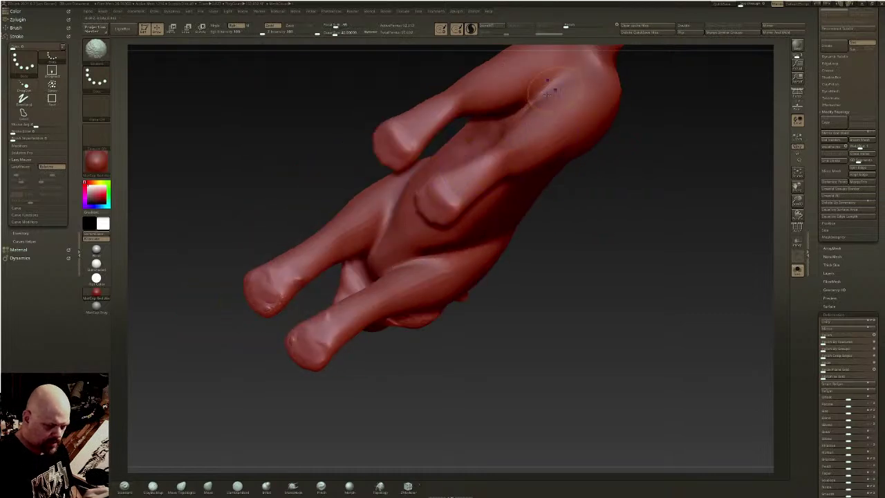
{"action": "left_click_drag", "start_coordinate": [467, 110], "coordinate": [511, 98], "text": "shift"}
{"action": "mouse_move", "coordinate": [588, 173]}
{"action": "left_mouse_down"}
{"action": "mouse_move", "coordinate": [511, 180]}
{"action": "mouse_move", "coordinate": [508, 156]}
{"action": "left_mouse_up"}
{"action": "mouse_move", "coordinate": [450, 138]}
{"action": "left_mouse_down", "text": "shift"}
{"action": "mouse_move", "coordinate": [465, 173]}
{"action": "mouse_move", "coordinate": [457, 231]}
{"action": "left_mouse_up", "text": "shift"}
- Undo the last smoothing stroke around the tiger's ears
{"action": "right_click_drag", "start_coordinate": [457, 232], "coordinate": [626, 242], "text": "alt"}
{"action": "right_click_drag", "start_coordinate": [515, 258], "coordinate": [544, 241]}
{"action": "mouse_move", "coordinate": [544, 238]}
{"action": "left_mouse_down", "text": "alt"}
{"action": "mouse_move", "coordinate": [544, 275]}
{"action": "mouse_move", "coordinate": [535, 212]}
{"action": "mouse_move", "coordinate": [536, 253]}
{"action": "mouse_move", "coordinate": [534, 231]}
{"action": "left_mouse_up", "text": "alt"}
{"action": "right_click_drag", "start_coordinate": [473, 163], "coordinate": [477, 149], "text": "shift"}
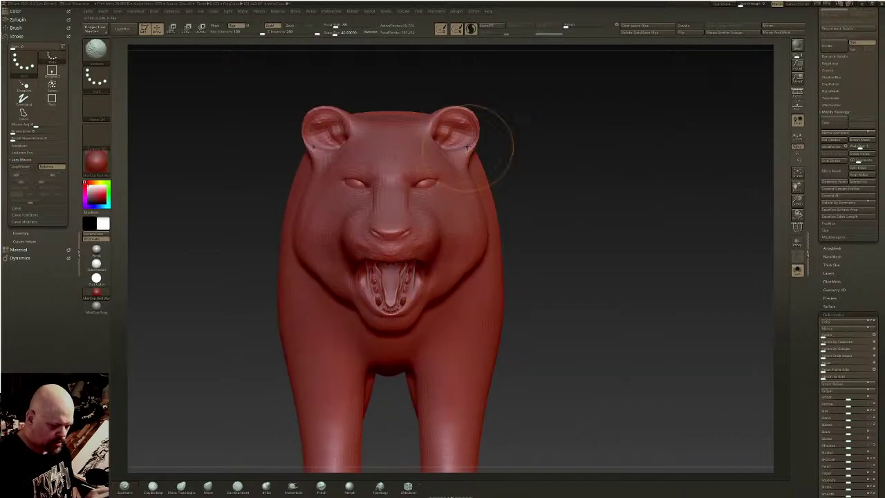
{"action": "key", "text": "ctrl+z"}
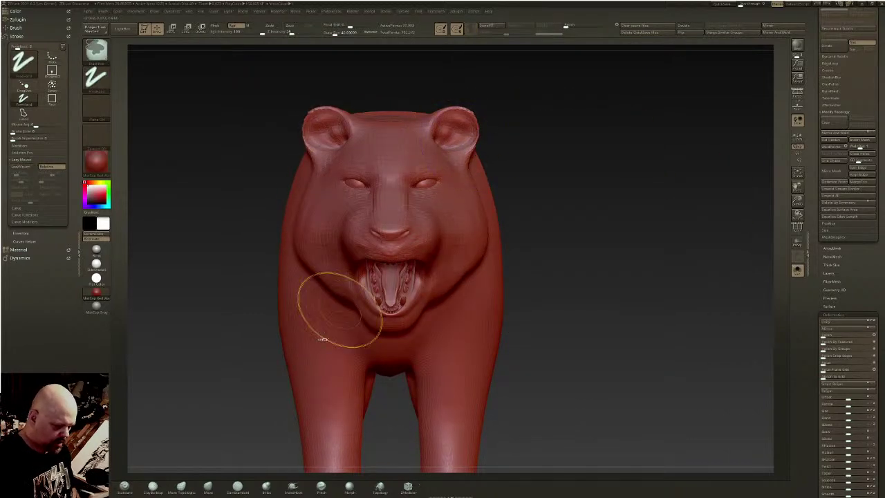
- Pull the tops of both tiger ears up into points with the Move Topological brush
{"action": "left_click", "coordinate": [182, 488]}
{"action": "left_click", "coordinate": [334, 33]}
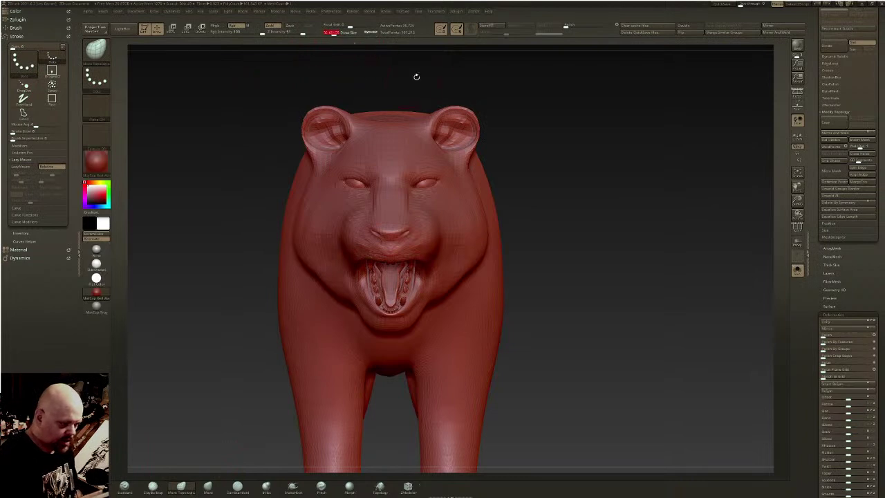
{"action": "mouse_move", "coordinate": [462, 107]}
{"action": "left_mouse_down"}
{"action": "mouse_move", "coordinate": [461, 85]}
{"action": "mouse_move", "coordinate": [418, 121]}
{"action": "mouse_move", "coordinate": [457, 131]}
{"action": "mouse_move", "coordinate": [452, 104]}
{"action": "mouse_move", "coordinate": [444, 108]}
{"action": "mouse_move", "coordinate": [482, 135]}
{"action": "left_mouse_up"}
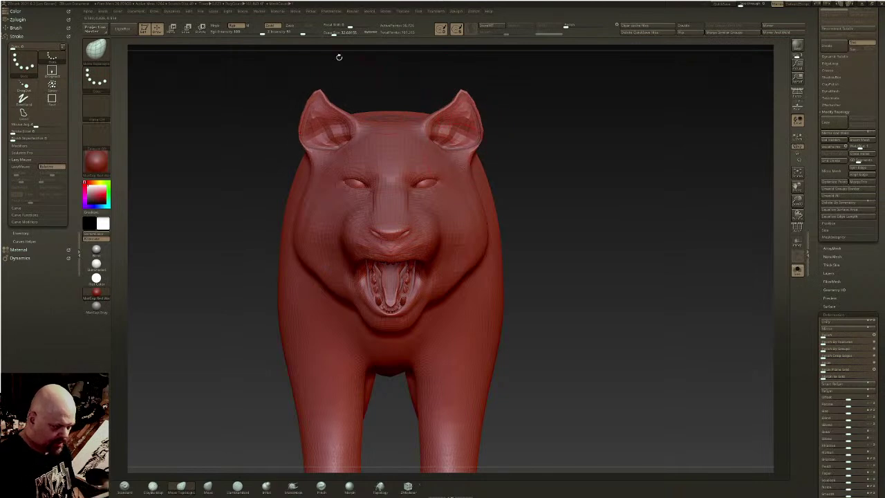
{"action": "left_click_drag", "start_coordinate": [348, 65], "coordinate": [401, 66]}
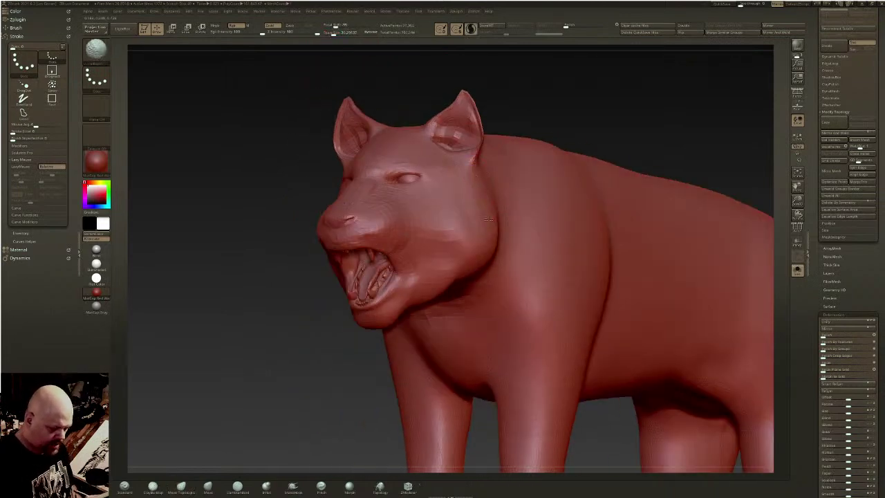
{"action": "right_click_drag", "start_coordinate": [453, 288], "coordinate": [479, 270]}
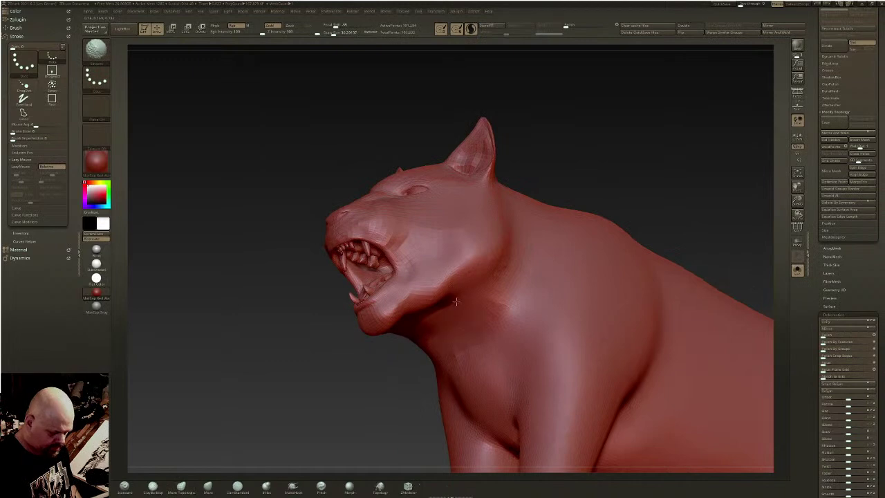
{"action": "right_click_drag", "start_coordinate": [455, 230], "coordinate": [465, 261]}
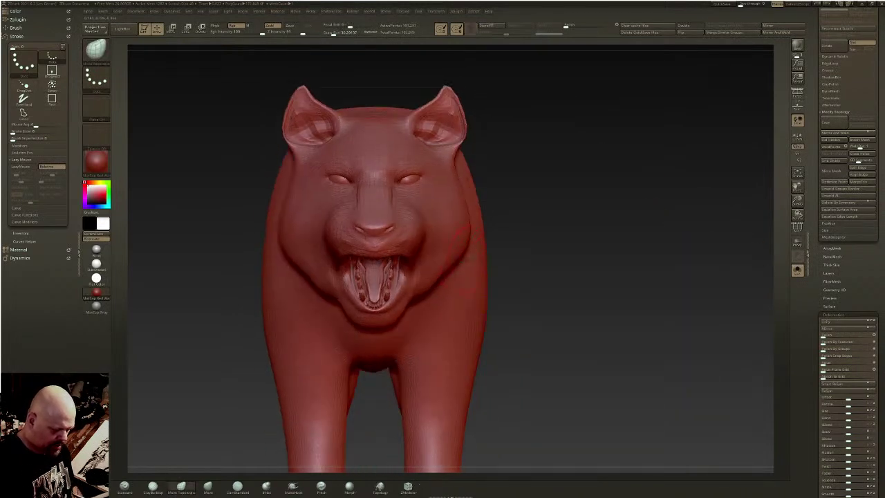
- Try to remesh the tiger with DynaMesh at resolution 128 and at a higher resolution
{"action": "right_click_drag", "start_coordinate": [490, 331], "coordinate": [571, 333], "text": "alt"}
{"action": "right_click_drag", "start_coordinate": [573, 384], "coordinate": [574, 357], "text": "ctrl"}
{"action": "right_click_drag", "start_coordinate": [637, 355], "coordinate": [639, 282], "text": "alt"}
{"action": "right_click_drag", "start_coordinate": [634, 318], "coordinate": [627, 290], "text": "ctrl"}
{"action": "left_click", "coordinate": [834, 92]}
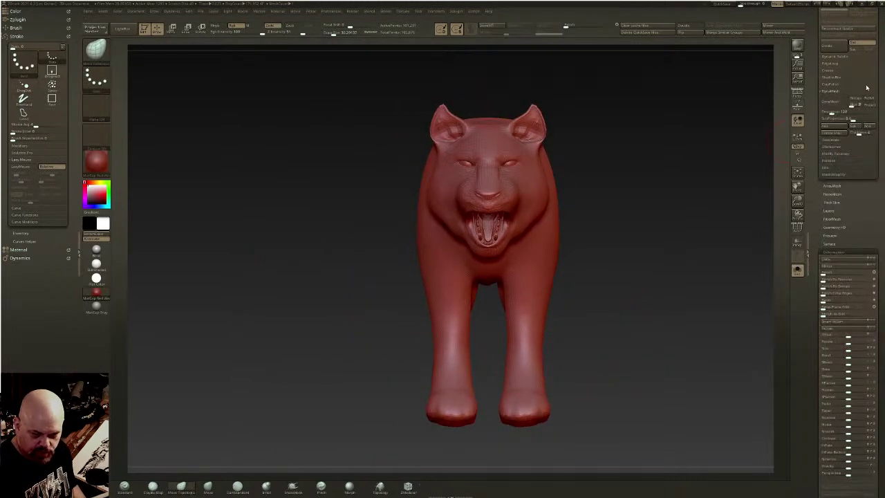
{"action": "left_click", "coordinate": [833, 102]}
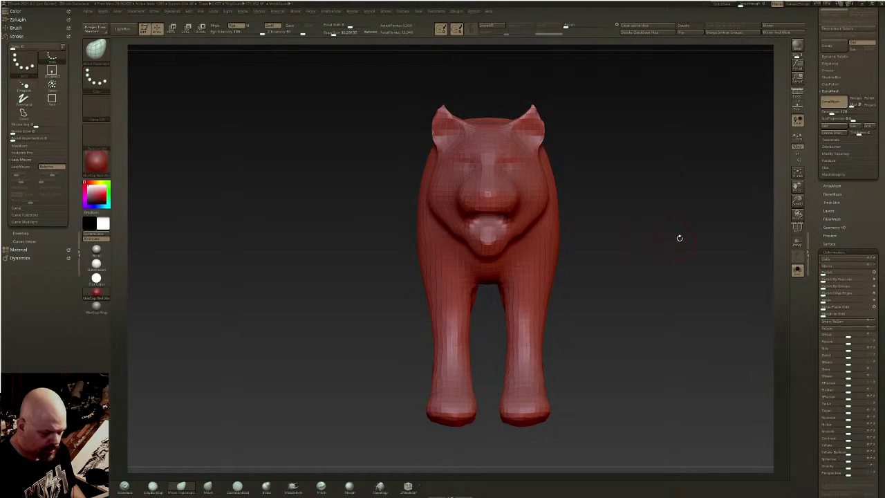
{"action": "key", "text": "ctrl+z"}
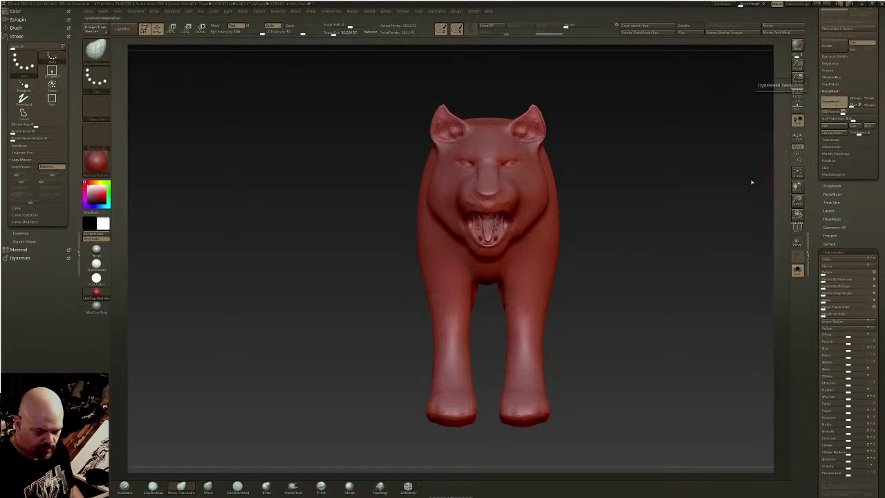
- Try to scale the tiger from a centred gizmo and remesh it with DynaMesh
{"action": "right_click_drag", "start_coordinate": [577, 337], "coordinate": [533, 261], "text": "ctrl"}
{"action": "key", "text": "w"}
{"action": "left_click", "coordinate": [589, 199]}
{"action": "left_click", "coordinate": [594, 203]}
{"action": "left_click_drag", "start_coordinate": [595, 256], "coordinate": [801, 164]}
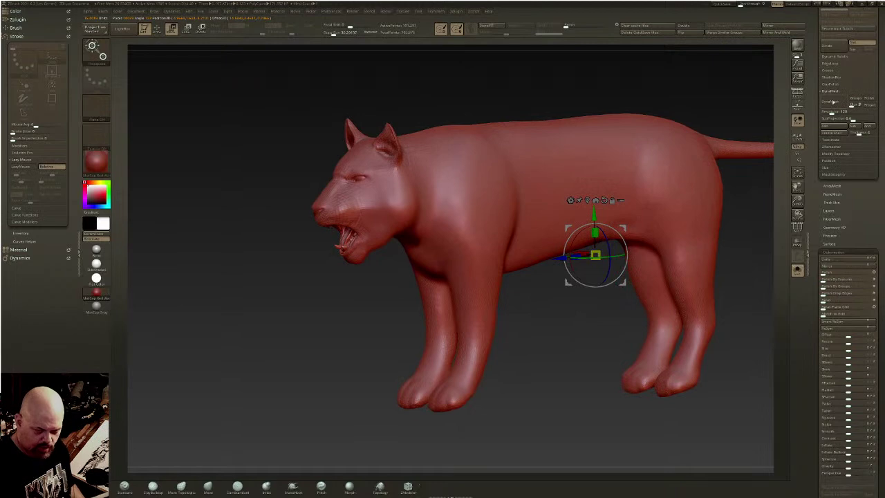
{"action": "left_click", "coordinate": [832, 101]}
{"action": "right_click_drag", "start_coordinate": [659, 300], "coordinate": [484, 344], "text": "shift"}
{"action": "key", "text": "ctrl+z"}
- Try to remesh the tiger with a raised DynaMesh resolution
{"action": "left_click", "coordinate": [835, 113]}
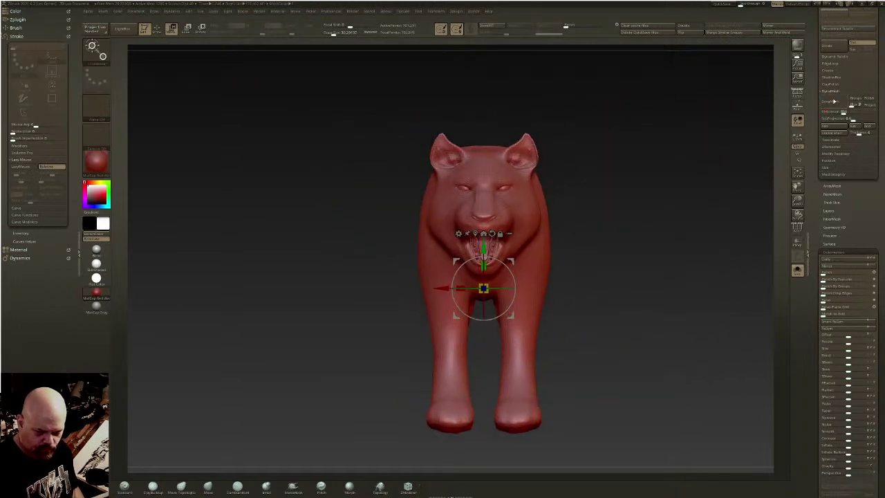
{"action": "left_click_drag", "start_coordinate": [557, 233], "coordinate": [556, 231], "text": "ctrl"}
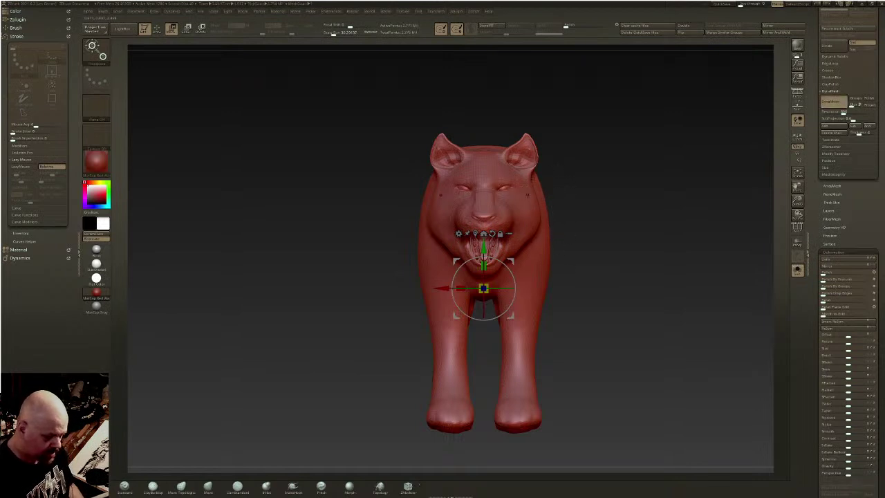
{"action": "key", "text": "q"}
{"action": "right_click_drag", "start_coordinate": [530, 203], "coordinate": [543, 89], "text": "ctrl"}
{"action": "left_click", "coordinate": [575, 26]}
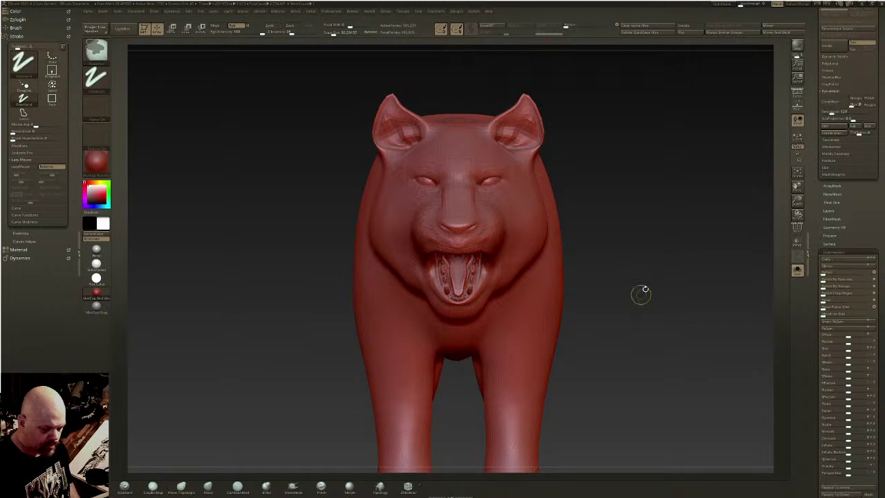
- Try another DynaMesh resolution and inspect the teeth and open mouth from below
{"action": "left_click", "coordinate": [838, 112]}
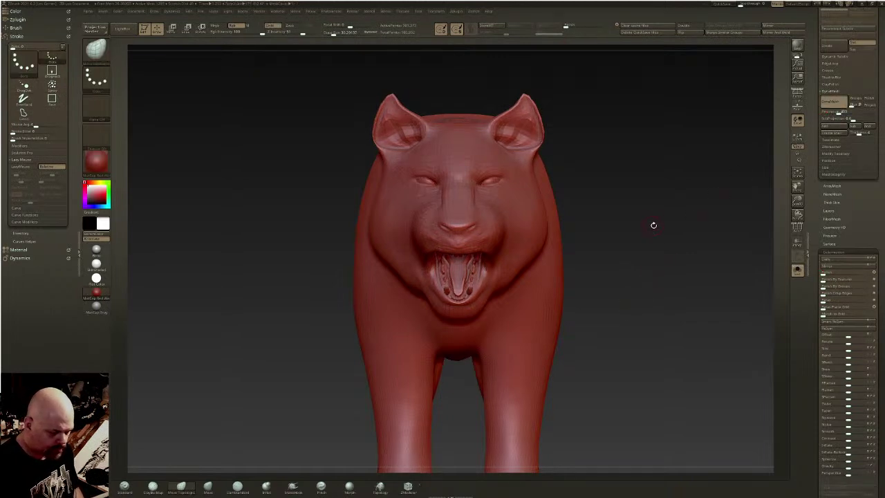
{"action": "mouse_move", "coordinate": [648, 221]}
{"action": "left_mouse_down"}
{"action": "mouse_move", "coordinate": [612, 198]}
{"action": "mouse_move", "coordinate": [608, 204]}
{"action": "left_mouse_up"}
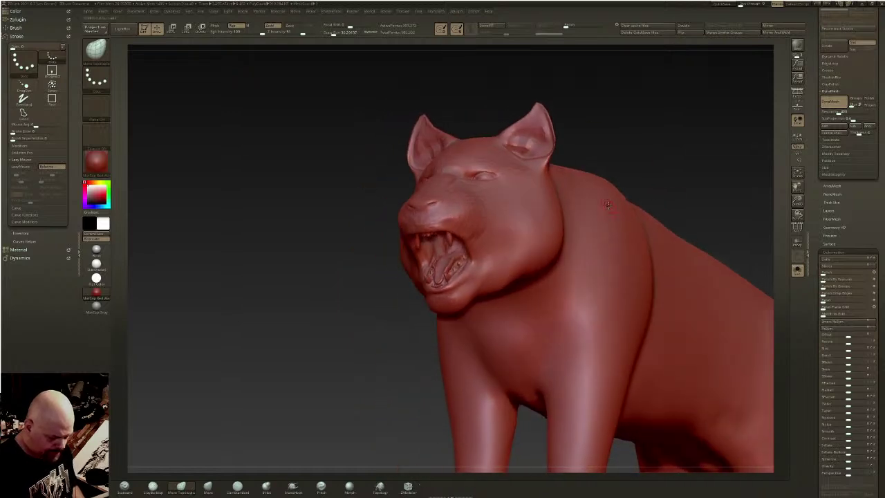
{"action": "mouse_move", "coordinate": [487, 254]}
{"action": "left_mouse_down"}
{"action": "mouse_move", "coordinate": [492, 229]}
{"action": "mouse_move", "coordinate": [482, 225]}
{"action": "left_mouse_up"}
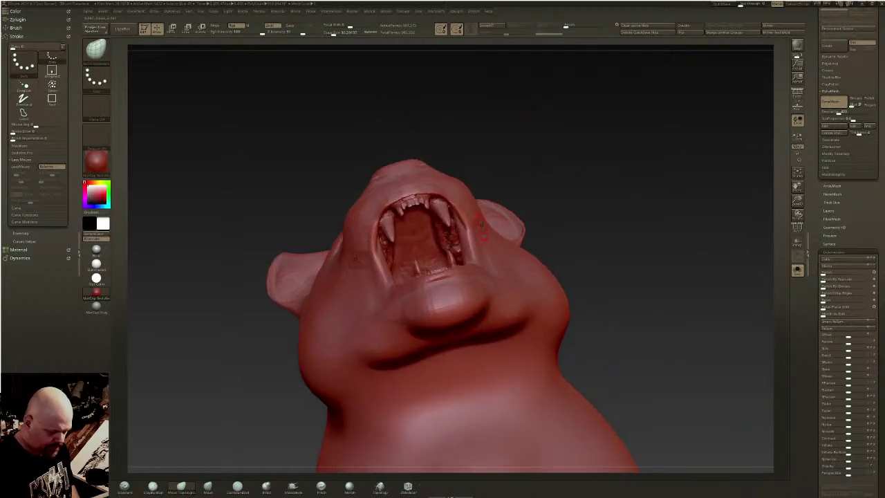
{"action": "left_click_drag", "start_coordinate": [567, 198], "coordinate": [515, 222]}
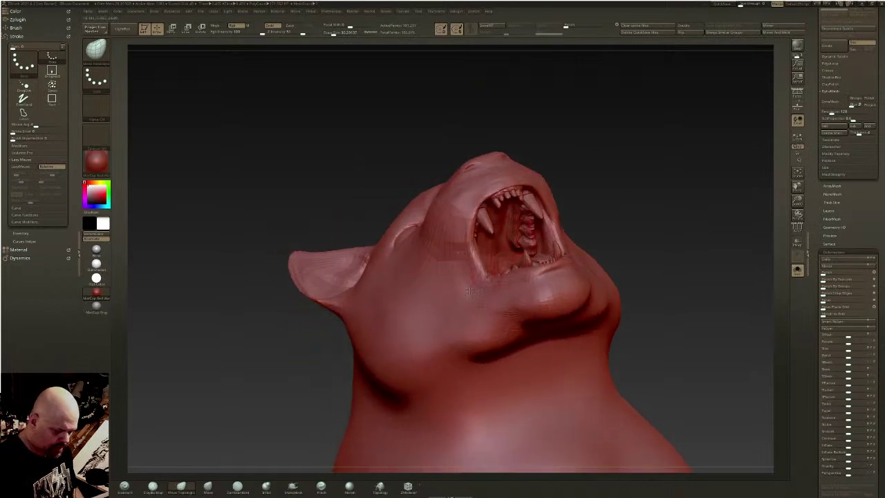
- Thicken the upper canines and molars with a resized Inflate brush
{"action": "left_click", "coordinate": [265, 486]}
{"action": "right_click_drag", "start_coordinate": [531, 231], "coordinate": [525, 215], "text": "ctrl"}
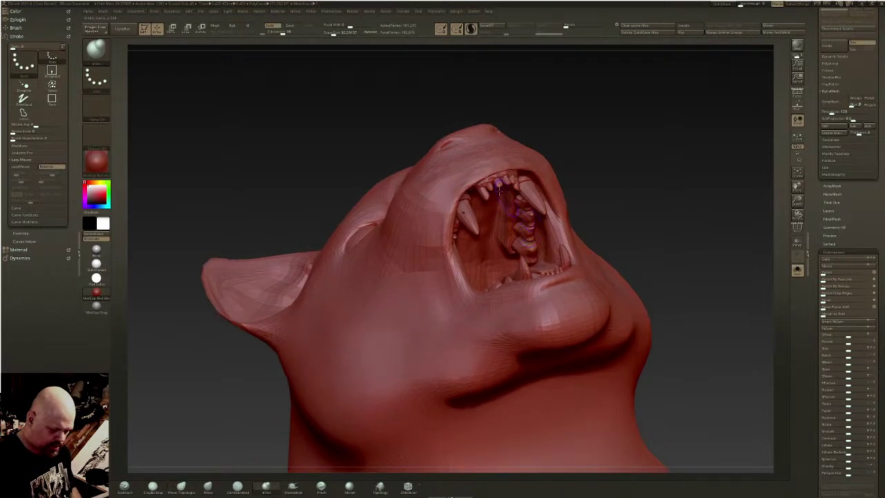
{"action": "left_click_drag", "start_coordinate": [335, 33], "coordinate": [337, 34]}
{"action": "left_click", "coordinate": [471, 28]}
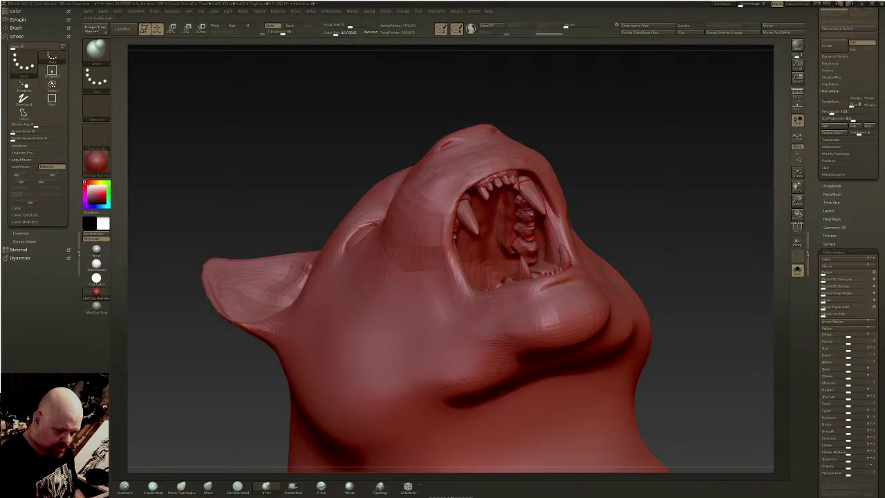
{"action": "mouse_move", "coordinate": [526, 235]}
{"action": "left_mouse_down"}
{"action": "mouse_move", "coordinate": [523, 249]}
{"action": "mouse_move", "coordinate": [517, 233]}
{"action": "left_mouse_up"}
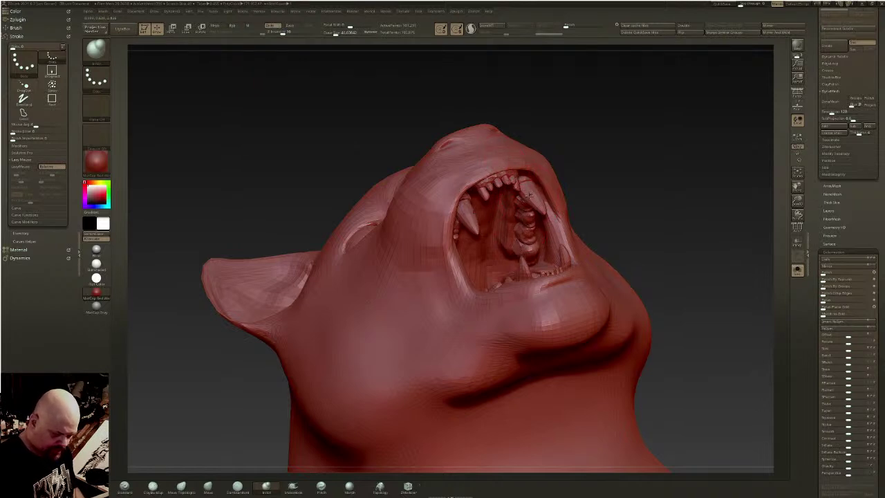
{"action": "mouse_move", "coordinate": [534, 198]}
{"action": "left_mouse_down"}
{"action": "mouse_move", "coordinate": [511, 181]}
{"action": "mouse_move", "coordinate": [488, 184]}
{"action": "left_mouse_up"}
- Inflate the lower teeth inside the tiger's open mouth
{"action": "right_click_drag", "start_coordinate": [486, 186], "coordinate": [470, 174]}
{"action": "right_click_drag", "start_coordinate": [477, 249], "coordinate": [496, 291]}
{"action": "left_click_drag", "start_coordinate": [489, 336], "coordinate": [491, 356]}
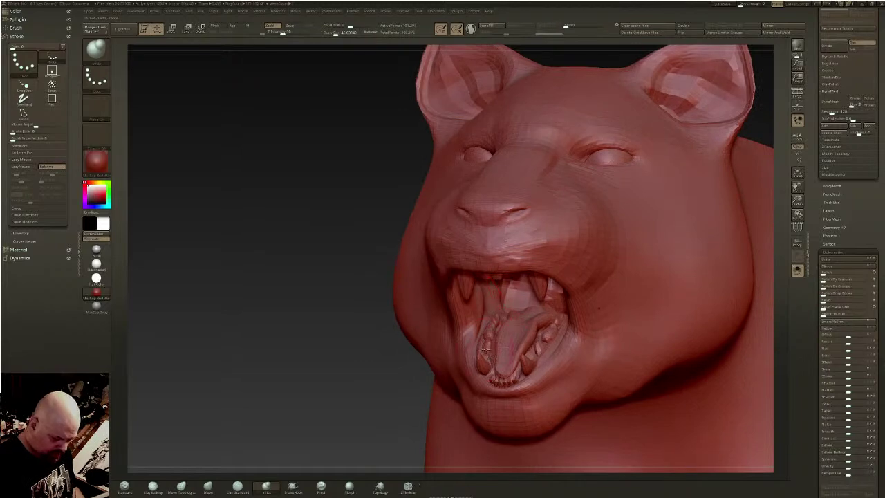
{"action": "right_click_drag", "start_coordinate": [490, 371], "coordinate": [507, 373]}
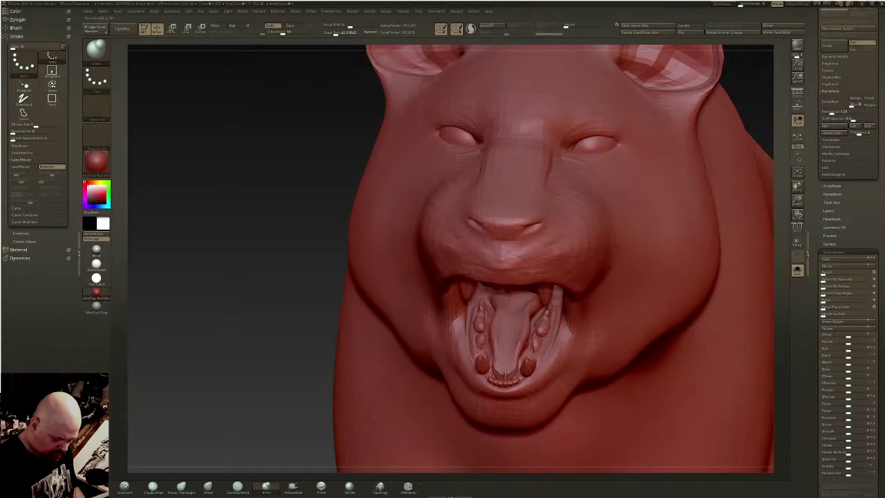
{"action": "right_click_drag", "start_coordinate": [533, 325], "coordinate": [529, 246]}
{"action": "mouse_move", "coordinate": [526, 248]}
{"action": "left_mouse_down"}
{"action": "mouse_move", "coordinate": [515, 253]}
{"action": "mouse_move", "coordinate": [510, 243]}
{"action": "mouse_move", "coordinate": [499, 250]}
{"action": "mouse_move", "coordinate": [496, 241]}
{"action": "left_mouse_up"}
- Smooth the back of the mouth and the root of the tongue with Sculptris Pro
{"action": "left_click", "coordinate": [473, 30]}
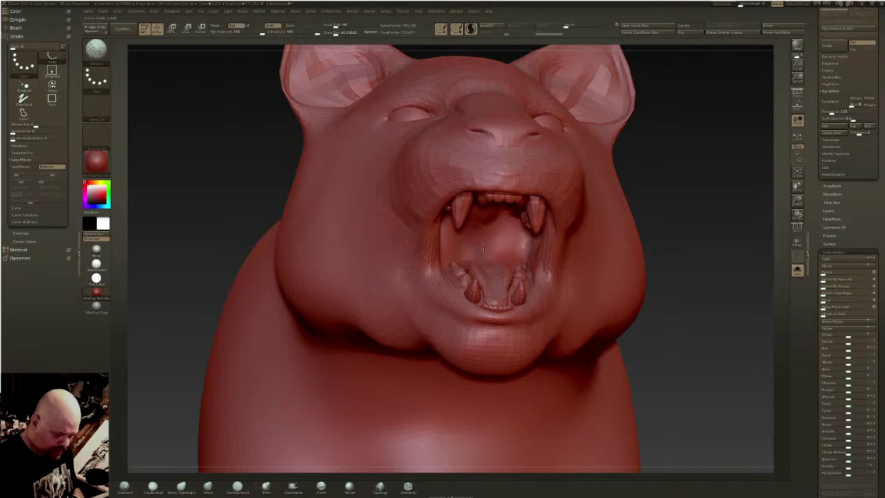
{"action": "right_click_drag", "start_coordinate": [484, 254], "coordinate": [476, 280]}
{"action": "mouse_move", "coordinate": [468, 275]}
{"action": "left_mouse_down", "text": "shift"}
{"action": "mouse_move", "coordinate": [457, 280]}
{"action": "mouse_move", "coordinate": [465, 280]}
{"action": "left_mouse_up", "text": "shift"}
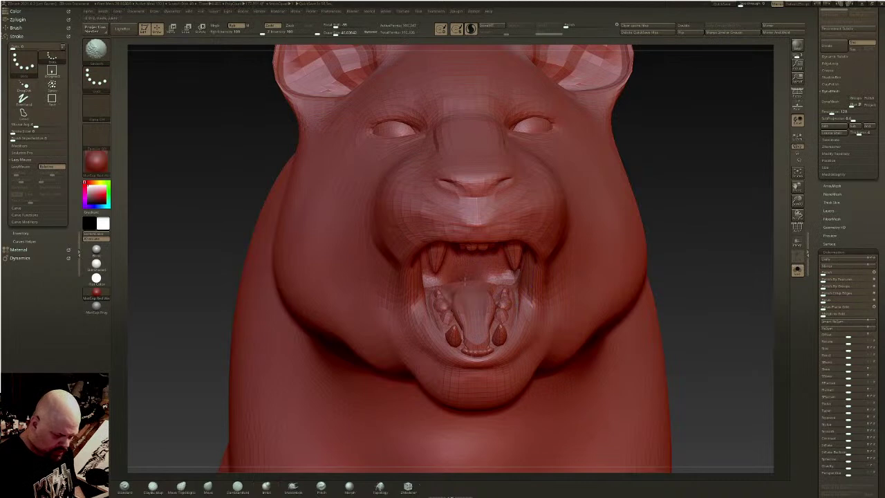
{"action": "right_click_drag", "start_coordinate": [457, 281], "coordinate": [451, 276]}
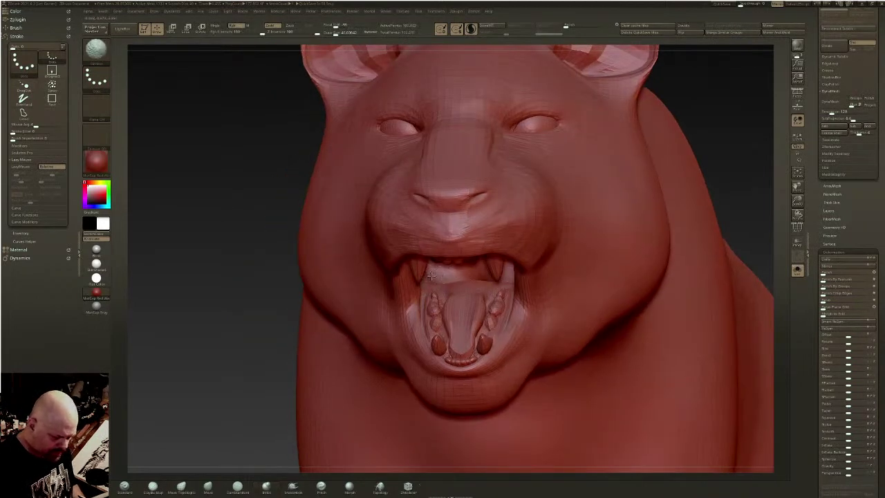
{"action": "left_click_drag", "start_coordinate": [456, 277], "coordinate": [466, 282], "text": "shift"}
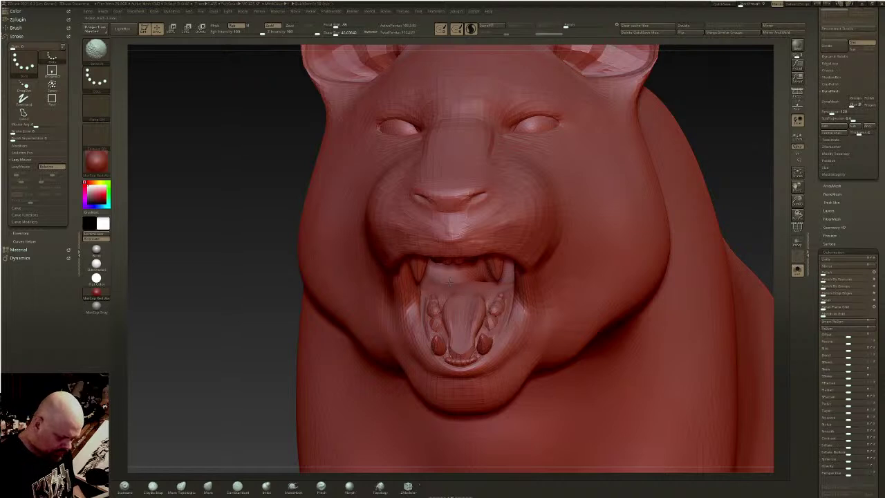
{"action": "right_click_drag", "start_coordinate": [447, 280], "coordinate": [428, 271]}
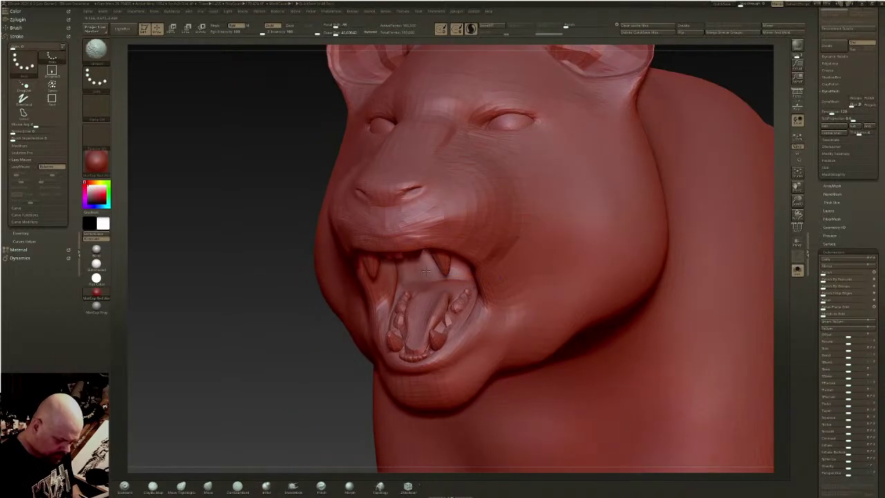
{"action": "mouse_move", "coordinate": [433, 278]}
{"action": "left_mouse_down", "text": "shift"}
{"action": "mouse_move", "coordinate": [427, 275]}
{"action": "mouse_move", "coordinate": [438, 281]}
{"action": "left_mouse_up", "text": "shift"}
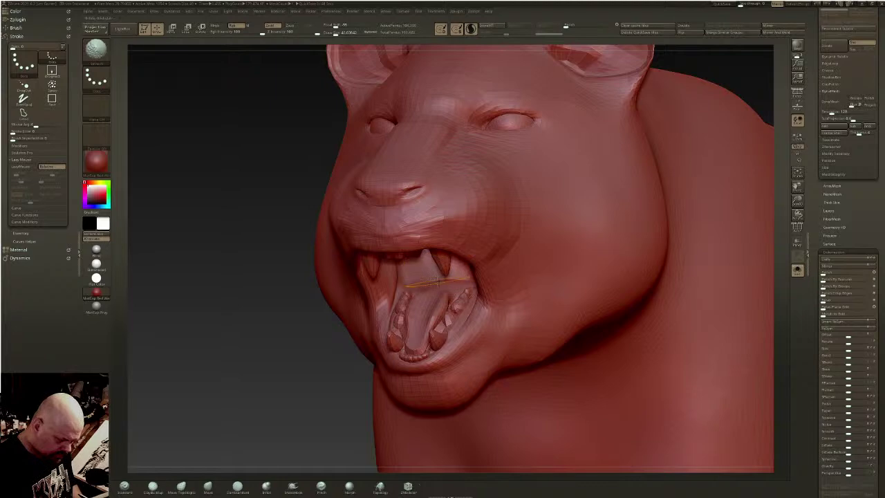
{"action": "right_click_drag", "start_coordinate": [449, 281], "coordinate": [485, 282]}
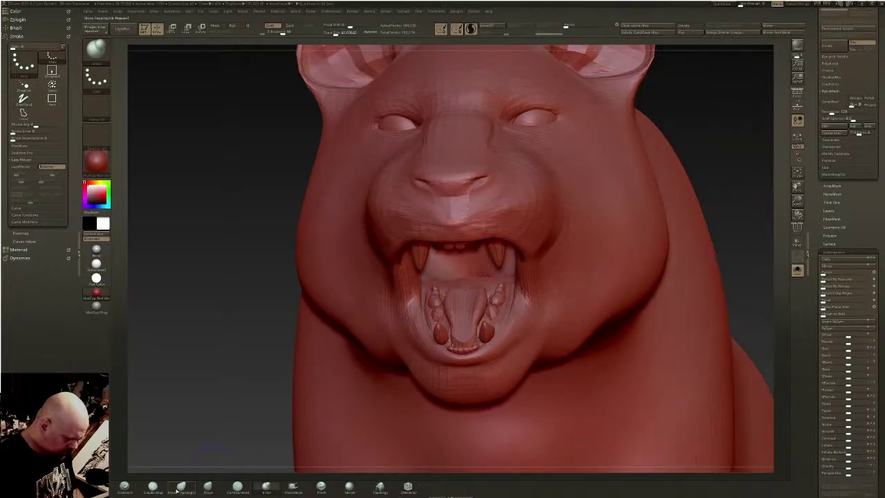
- Build up clay at the back of the mouth with the ClayBuildup brush
{"action": "left_click", "coordinate": [153, 488]}
{"action": "left_click_drag", "start_coordinate": [277, 386], "coordinate": [318, 354]}
{"action": "mouse_move", "coordinate": [484, 241]}
{"action": "left_mouse_down"}
{"action": "mouse_move", "coordinate": [470, 262]}
{"action": "mouse_move", "coordinate": [482, 246]}
{"action": "left_mouse_up"}
- Isolate the mouth interior and smooth the narrow throat end behind it
{"action": "mouse_move", "coordinate": [504, 251]}
{"action": "right_mouse_down"}
{"action": "mouse_move", "coordinate": [507, 270]}
{"action": "mouse_move", "coordinate": [581, 266]}
{"action": "mouse_move", "coordinate": [602, 229]}
{"action": "right_mouse_up"}
{"action": "left_click_drag", "start_coordinate": [686, 157], "coordinate": [393, 401], "text": "ctrl+shift"}
{"action": "right_click_drag", "start_coordinate": [393, 401], "coordinate": [497, 279]}
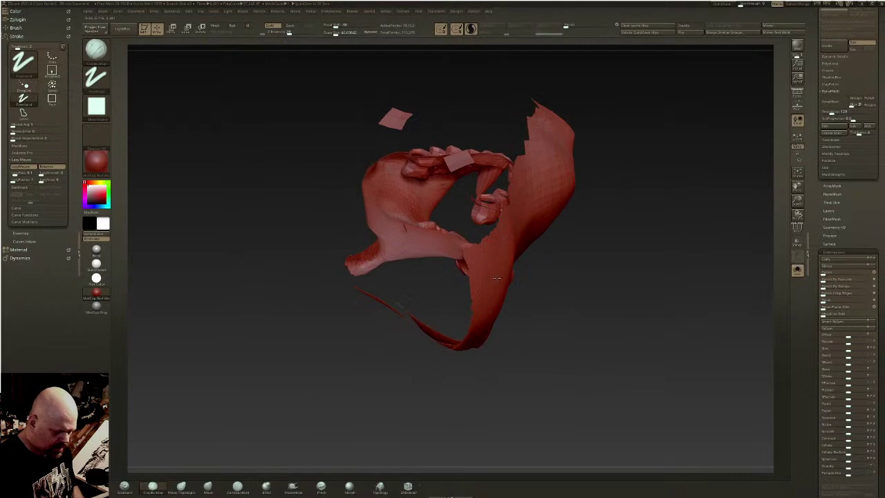
{"action": "mouse_move", "coordinate": [398, 243]}
{"action": "left_mouse_down", "text": "shift"}
{"action": "mouse_move", "coordinate": [366, 267]}
{"action": "mouse_move", "coordinate": [373, 265]}
{"action": "left_mouse_up", "text": "shift"}
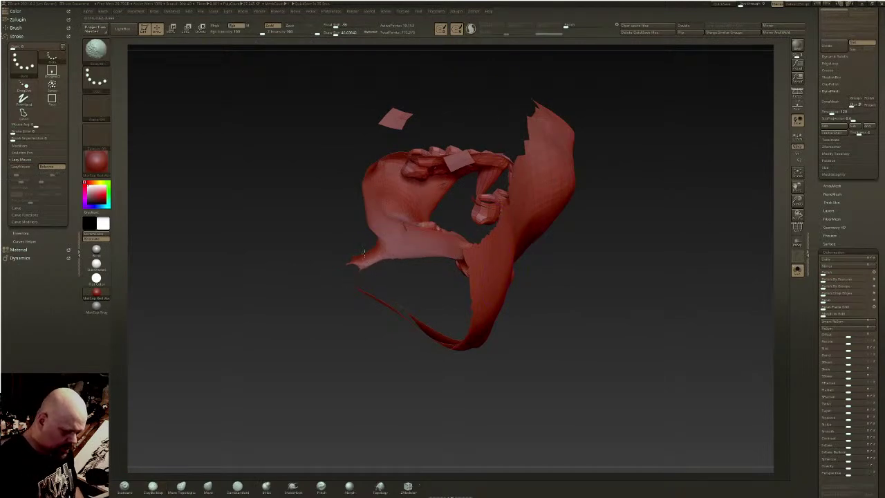
- Grow the visible region around the mouth cavity and smooth the remaining end of the throat
{"action": "key", "text": "ctrl+shift+x"}
{"action": "key", "text": "ctrl+shift+x"}
{"action": "key", "text": "ctrl+shift+x"}
{"action": "key", "text": "ctrl+shift+x"}
{"action": "key", "text": "ctrl+shift+x"}
{"action": "key", "text": "ctrl+shift+x"}
{"action": "key", "text": "ctrl+shift+x"}
{"action": "key", "text": "ctrl+shift+x"}
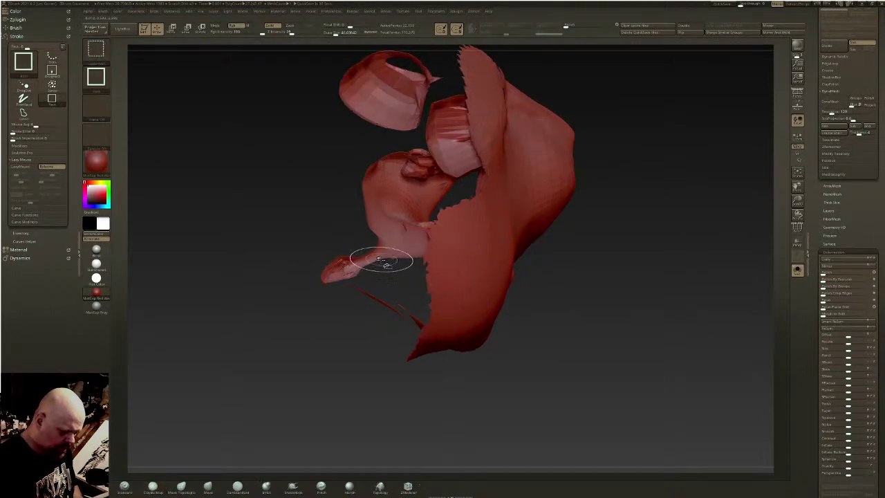
{"action": "left_click_drag", "start_coordinate": [361, 262], "coordinate": [350, 266], "text": "shift"}
{"action": "key", "text": "ctrl+shift+x"}
{"action": "key", "text": "ctrl+shift+x"}
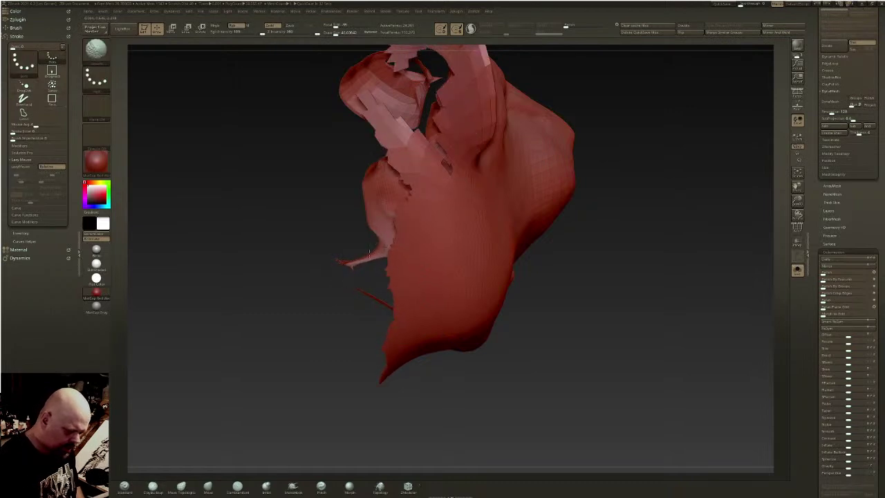
- Show the entire tiger again and smooth the rear wall of its mouth
{"action": "left_click", "coordinate": [599, 127], "text": "ctrl+shift"}
{"action": "mouse_move", "coordinate": [599, 126]}
{"action": "right_mouse_down"}
{"action": "mouse_move", "coordinate": [560, 166]}
{"action": "mouse_move", "coordinate": [438, 243]}
{"action": "right_mouse_up"}
{"action": "mouse_move", "coordinate": [394, 232]}
{"action": "left_mouse_down", "text": "shift"}
{"action": "mouse_move", "coordinate": [377, 228]}
{"action": "mouse_move", "coordinate": [383, 238]}
{"action": "left_mouse_up", "text": "shift"}
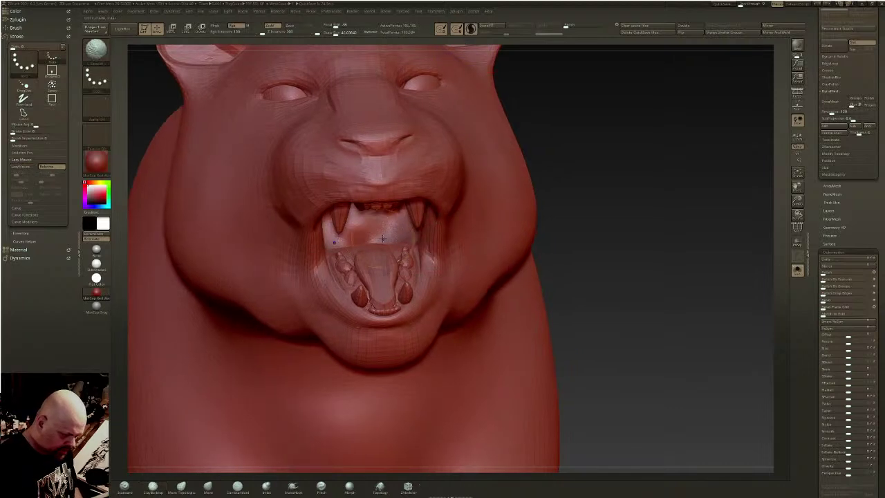
{"action": "right_click_drag", "start_coordinate": [356, 242], "coordinate": [379, 242]}
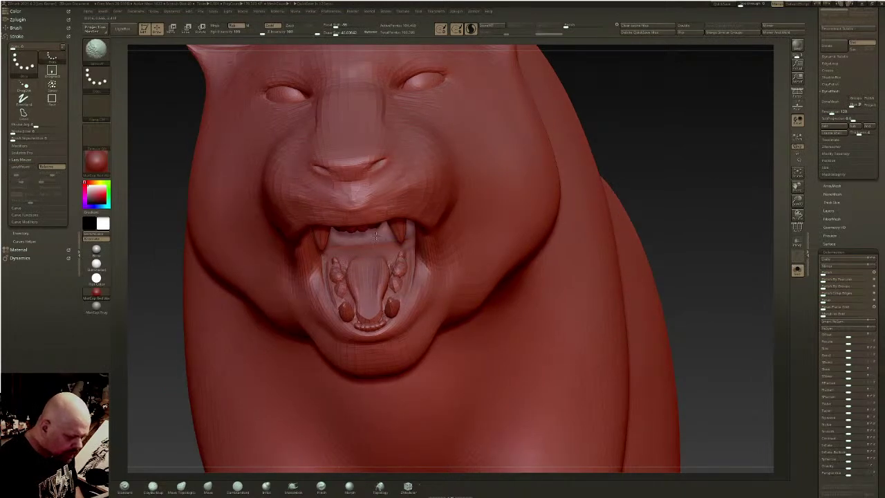
{"action": "right_click_drag", "start_coordinate": [355, 243], "coordinate": [383, 225]}
{"action": "left_click_drag", "start_coordinate": [384, 223], "coordinate": [375, 221], "text": "shift"}
{"action": "right_click_drag", "start_coordinate": [375, 221], "coordinate": [379, 200]}
- Refine and smooth the roof and inner sides of the mouth behind the upper canines
{"action": "left_click_drag", "start_coordinate": [379, 199], "coordinate": [363, 218]}
{"action": "right_click_drag", "start_coordinate": [363, 218], "coordinate": [346, 214]}
{"action": "mouse_move", "coordinate": [356, 211]}
{"action": "left_mouse_down"}
{"action": "mouse_move", "coordinate": [332, 214]}
{"action": "mouse_move", "coordinate": [339, 222]}
{"action": "mouse_move", "coordinate": [374, 206]}
{"action": "mouse_move", "coordinate": [367, 202]}
{"action": "mouse_move", "coordinate": [370, 213]}
{"action": "mouse_move", "coordinate": [353, 215]}
{"action": "mouse_move", "coordinate": [364, 217]}
{"action": "left_mouse_up"}
{"action": "right_click_drag", "start_coordinate": [365, 218], "coordinate": [367, 240]}
{"action": "left_click_drag", "start_coordinate": [356, 236], "coordinate": [365, 239], "text": "shift"}
{"action": "right_click_drag", "start_coordinate": [366, 239], "coordinate": [322, 222]}
{"action": "left_click_drag", "start_coordinate": [322, 222], "coordinate": [343, 228]}
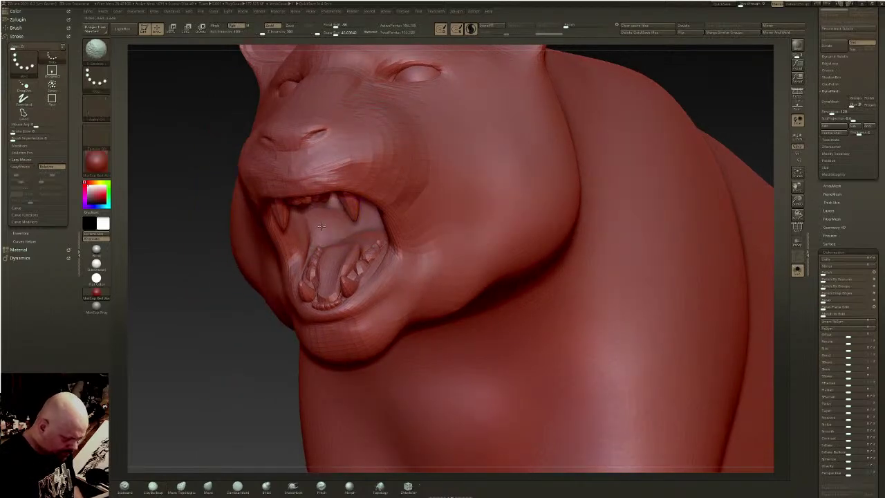
- Smooth the inside of the mouth around the upper canines and incisors with an adjusted brush size
{"action": "mouse_move", "coordinate": [320, 225]}
{"action": "right_mouse_down", "text": "shift"}
{"action": "mouse_move", "coordinate": [386, 307]}
{"action": "mouse_move", "coordinate": [359, 249]}
{"action": "right_mouse_up", "text": "shift"}
{"action": "left_click_drag", "start_coordinate": [332, 33], "coordinate": [332, 33]}
{"action": "right_click_drag", "start_coordinate": [334, 90], "coordinate": [364, 76]}
{"action": "left_click_drag", "start_coordinate": [332, 33], "coordinate": [330, 33]}
{"action": "mouse_move", "coordinate": [433, 233]}
{"action": "left_mouse_down"}
{"action": "mouse_move", "coordinate": [432, 258]}
{"action": "mouse_move", "coordinate": [441, 238]}
{"action": "mouse_move", "coordinate": [449, 269]}
{"action": "left_mouse_up"}
{"action": "key", "text": "ctrl+z"}
{"action": "key", "text": "ctrl+shift+z"}
{"action": "mouse_move", "coordinate": [451, 226]}
{"action": "left_mouse_down"}
{"action": "mouse_move", "coordinate": [446, 247]}
{"action": "mouse_move", "coordinate": [430, 252]}
{"action": "mouse_move", "coordinate": [409, 244]}
{"action": "mouse_move", "coordinate": [409, 232]}
{"action": "left_mouse_up"}
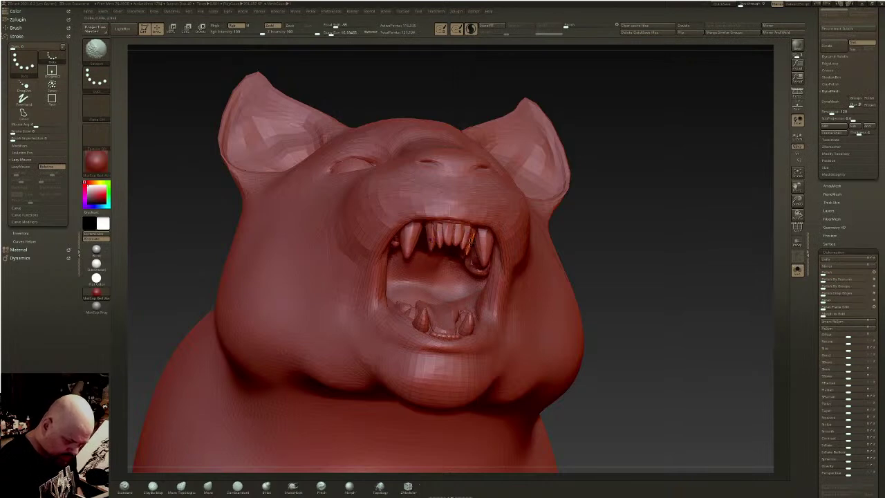
- Raise the lower incisors and stretch the lower canines upward into long pointed fangs
{"action": "right_click_drag", "start_coordinate": [467, 242], "coordinate": [462, 220]}
{"action": "left_click_drag", "start_coordinate": [424, 319], "coordinate": [442, 328], "text": "shift"}
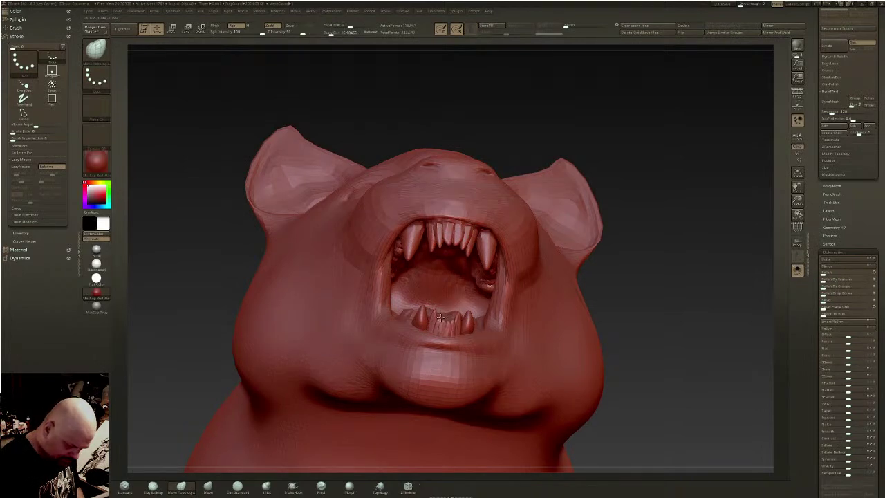
{"action": "mouse_move", "coordinate": [424, 305]}
{"action": "left_mouse_down"}
{"action": "mouse_move", "coordinate": [423, 295]}
{"action": "mouse_move", "coordinate": [431, 302]}
{"action": "left_mouse_up"}
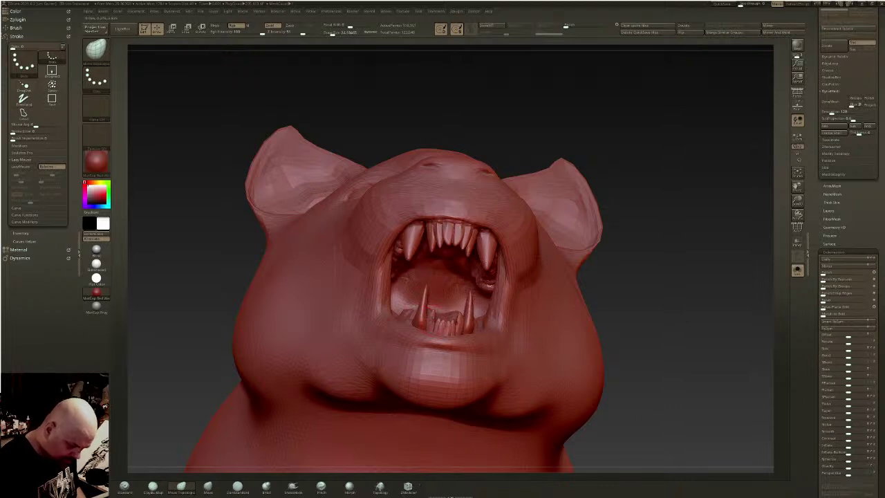
{"action": "key", "text": "shift"}
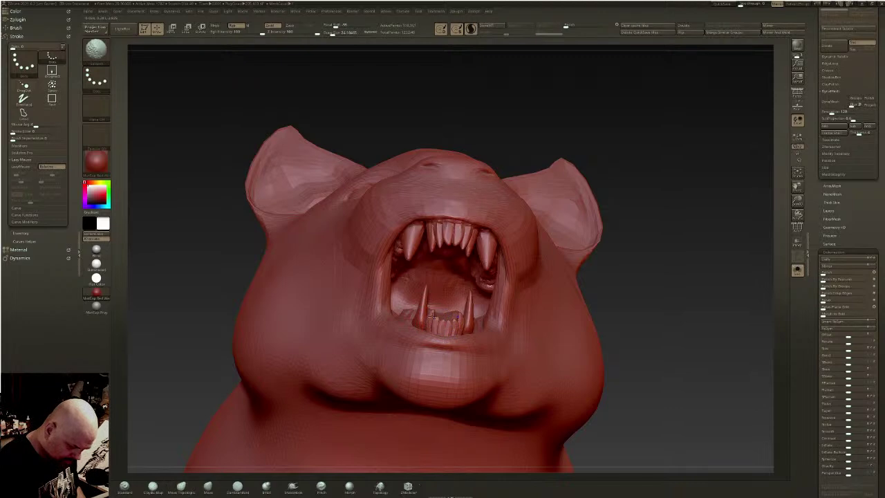
- Try to pull the front of the lower lip and gum down below the lower incisors
{"action": "mouse_move", "coordinate": [450, 328]}
{"action": "right_mouse_down"}
{"action": "mouse_move", "coordinate": [494, 408]}
{"action": "mouse_move", "coordinate": [478, 398]}
{"action": "right_mouse_up"}
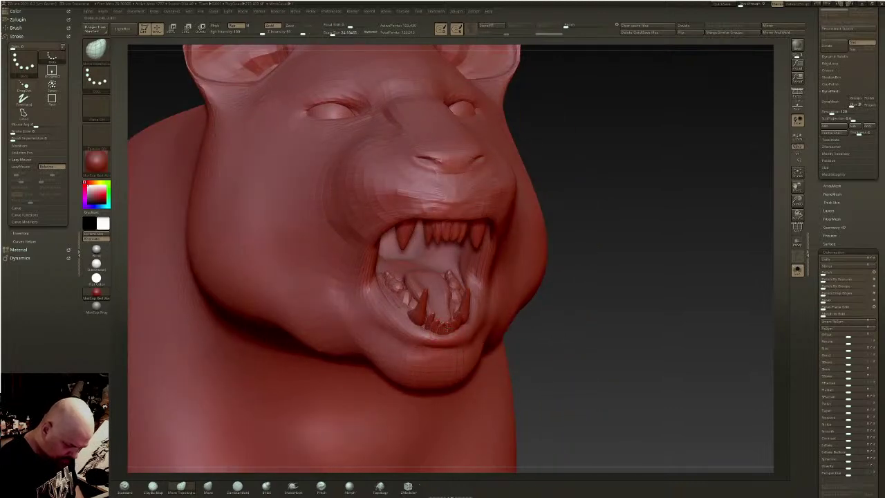
{"action": "right_click_drag", "start_coordinate": [455, 341], "coordinate": [418, 338]}
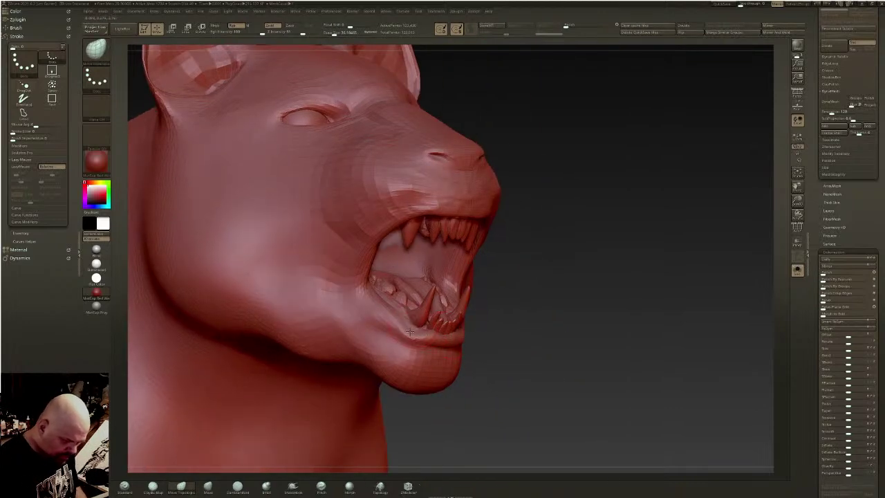
{"action": "left_click_drag", "start_coordinate": [444, 339], "coordinate": [447, 353]}
{"action": "key", "text": "shift"}
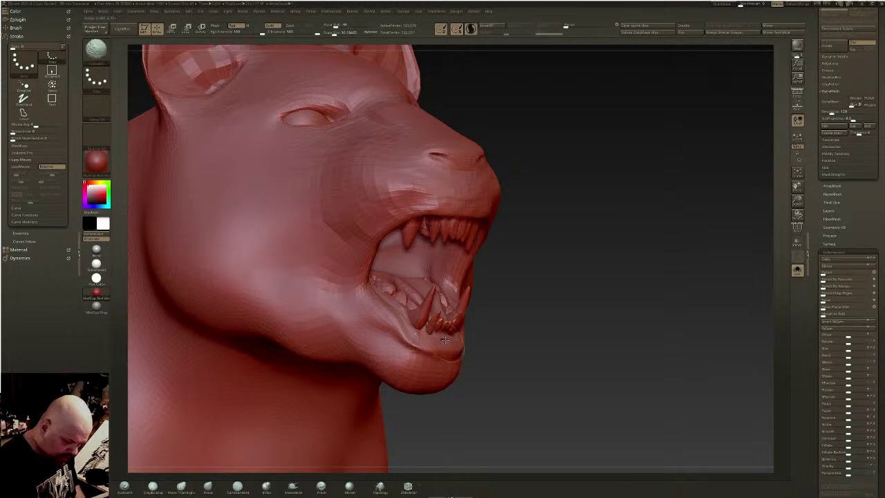
{"action": "key", "text": "shift"}
{"action": "mouse_move", "coordinate": [505, 318]}
{"action": "right_mouse_down"}
{"action": "mouse_move", "coordinate": [492, 307]}
{"action": "mouse_move", "coordinate": [298, 415]}
{"action": "mouse_move", "coordinate": [261, 485]}
{"action": "right_mouse_up"}
{"action": "key", "text": "ctrl"}
{"action": "key", "text": "ctrl+z"}
{"action": "key", "text": "ctrl+z"}
{"action": "key", "text": "ctrl+z"}
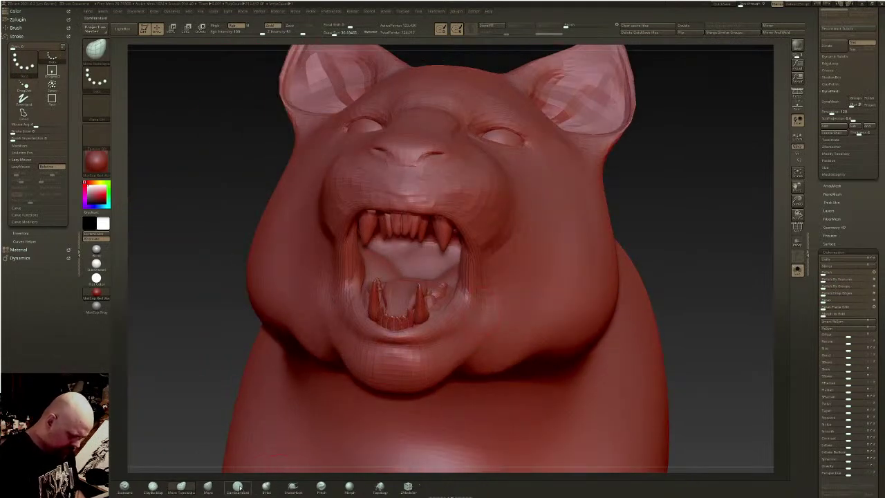
- Carve a crease along the lower jaw between the teeth and the inner lip
{"action": "left_click", "coordinate": [238, 488]}
{"action": "mouse_move", "coordinate": [464, 295]}
{"action": "left_mouse_down"}
{"action": "mouse_move", "coordinate": [456, 316]}
{"action": "mouse_move", "coordinate": [404, 335]}
{"action": "left_mouse_up"}
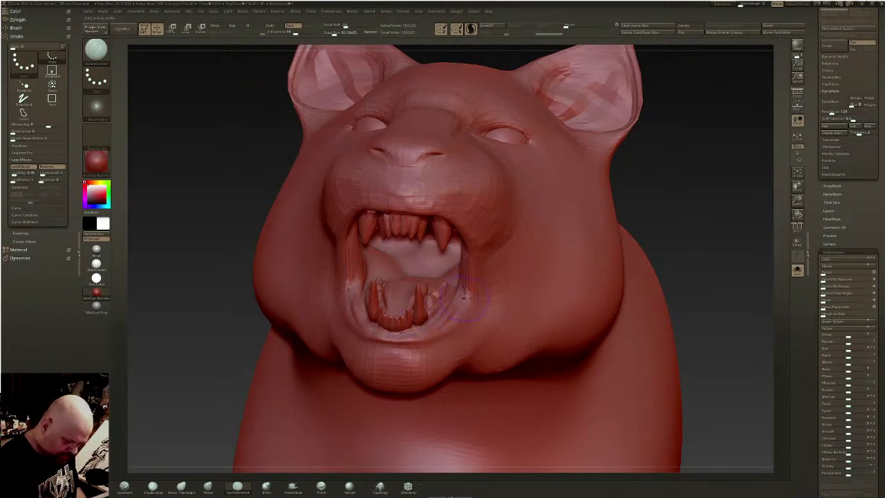
{"action": "right_click_drag", "start_coordinate": [389, 335], "coordinate": [360, 321]}
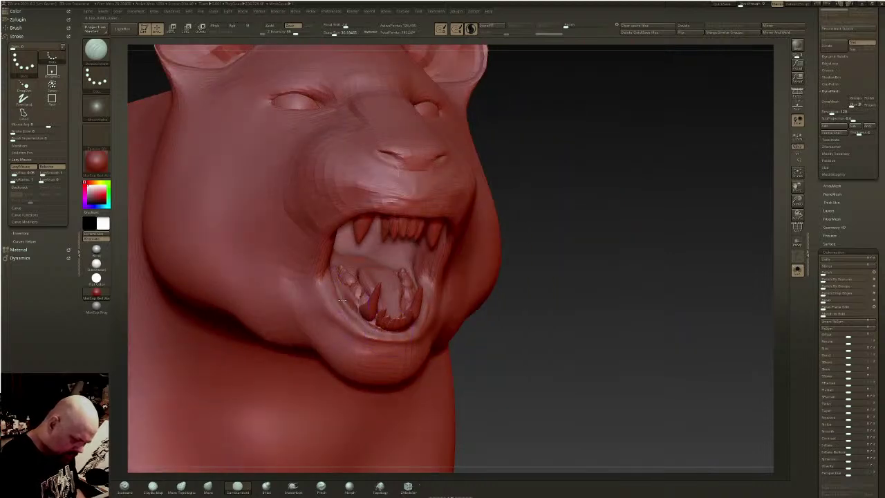
{"action": "right_click_drag", "start_coordinate": [375, 327], "coordinate": [355, 285]}
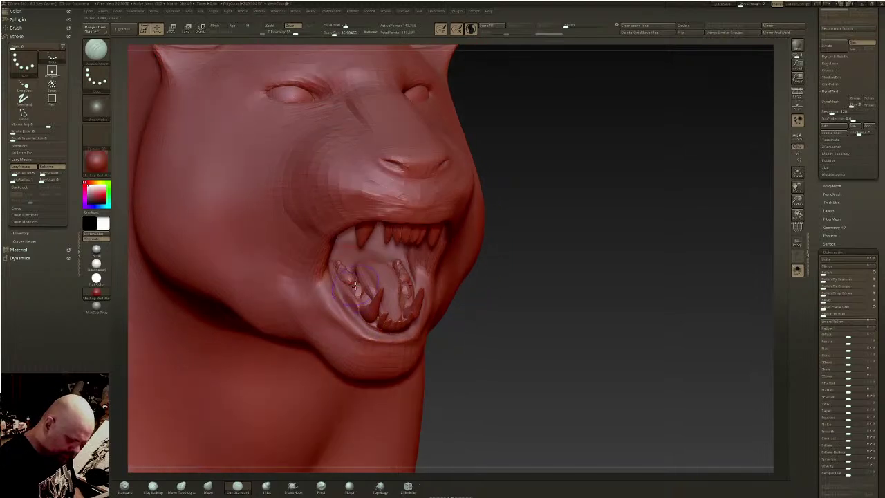
- Smooth the lower back teeth, the gums and the mouth floor around the tongue
{"action": "left_click_drag", "start_coordinate": [338, 264], "coordinate": [353, 276], "text": "shift"}
{"action": "right_click_drag", "start_coordinate": [406, 276], "coordinate": [377, 270]}
{"action": "left_click_drag", "start_coordinate": [370, 269], "coordinate": [365, 269], "text": "shift"}
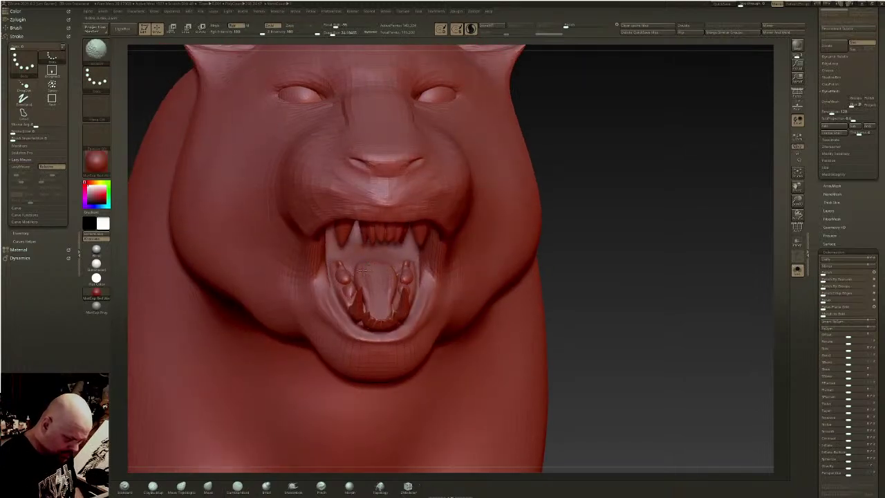
{"action": "right_click_drag", "start_coordinate": [391, 274], "coordinate": [365, 284]}
{"action": "left_click_drag", "start_coordinate": [368, 320], "coordinate": [367, 328], "text": "shift"}
{"action": "mouse_move", "coordinate": [377, 322]}
{"action": "right_mouse_down"}
{"action": "mouse_move", "coordinate": [382, 257]}
{"action": "mouse_move", "coordinate": [344, 243]}
{"action": "mouse_move", "coordinate": [357, 265]}
{"action": "right_mouse_up"}
{"action": "left_click_drag", "start_coordinate": [356, 254], "coordinate": [358, 264], "text": "shift"}
{"action": "right_click_drag", "start_coordinate": [377, 266], "coordinate": [363, 285]}
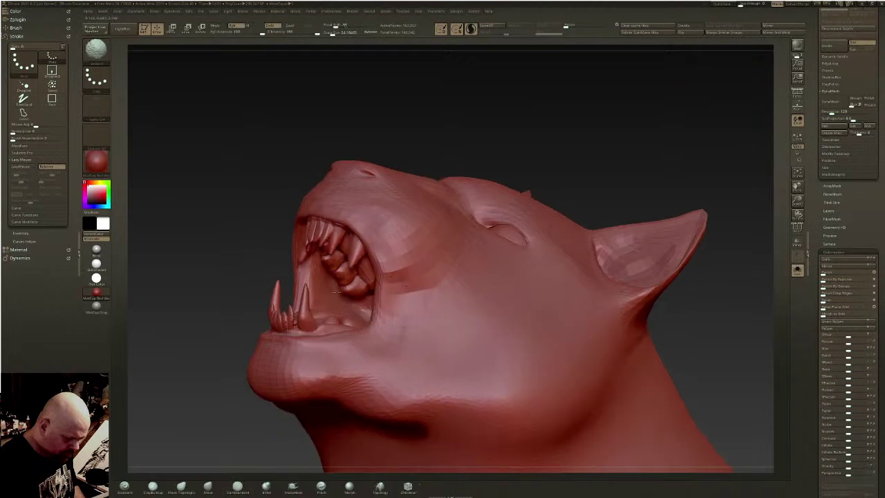
- Enlarge the upper back molars with the Inflate brush
{"action": "left_click", "coordinate": [266, 486]}
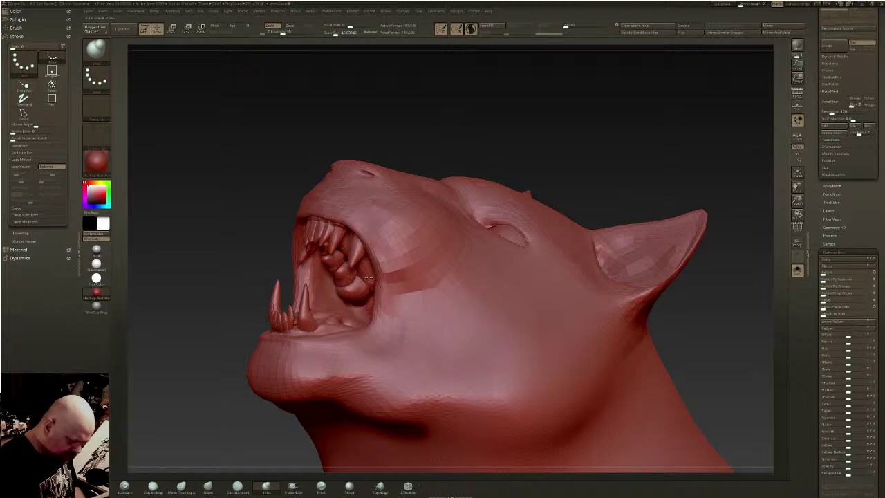
{"action": "mouse_move", "coordinate": [350, 276]}
{"action": "right_mouse_down"}
{"action": "mouse_move", "coordinate": [365, 301]}
{"action": "mouse_move", "coordinate": [365, 342]}
{"action": "mouse_move", "coordinate": [477, 211]}
{"action": "mouse_move", "coordinate": [482, 287]}
{"action": "right_mouse_up"}
{"action": "mouse_move", "coordinate": [391, 345]}
{"action": "right_mouse_down"}
{"action": "mouse_move", "coordinate": [424, 336]}
{"action": "mouse_move", "coordinate": [441, 268]}
{"action": "right_mouse_up"}
- Adjust the brush size and inflate the tongue into a fuller, rounded shape
{"action": "left_click", "coordinate": [337, 33]}
{"action": "right_click_drag", "start_coordinate": [368, 201], "coordinate": [400, 307]}
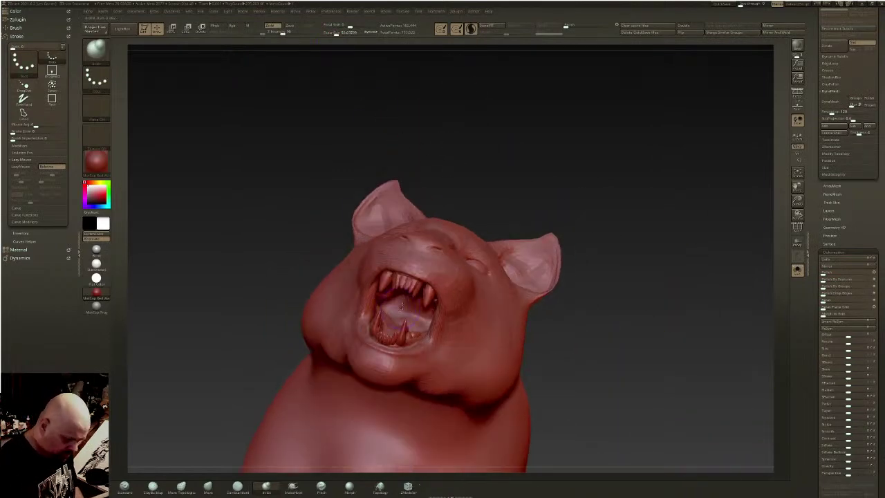
{"action": "mouse_move", "coordinate": [398, 312]}
{"action": "left_mouse_down"}
{"action": "mouse_move", "coordinate": [393, 305]}
{"action": "mouse_move", "coordinate": [415, 311]}
{"action": "left_mouse_up"}
{"action": "right_click_drag", "start_coordinate": [418, 309], "coordinate": [415, 339]}
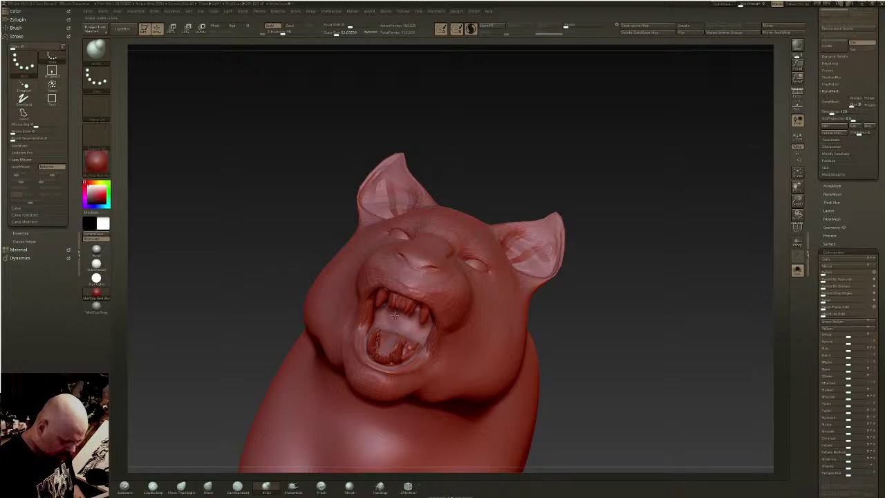
{"action": "left_click_drag", "start_coordinate": [387, 312], "coordinate": [401, 323]}
{"action": "right_click_drag", "start_coordinate": [405, 320], "coordinate": [414, 308]}
{"action": "mouse_move", "coordinate": [393, 310]}
{"action": "left_mouse_down"}
{"action": "mouse_move", "coordinate": [373, 309]}
{"action": "mouse_move", "coordinate": [386, 317]}
{"action": "left_mouse_up"}
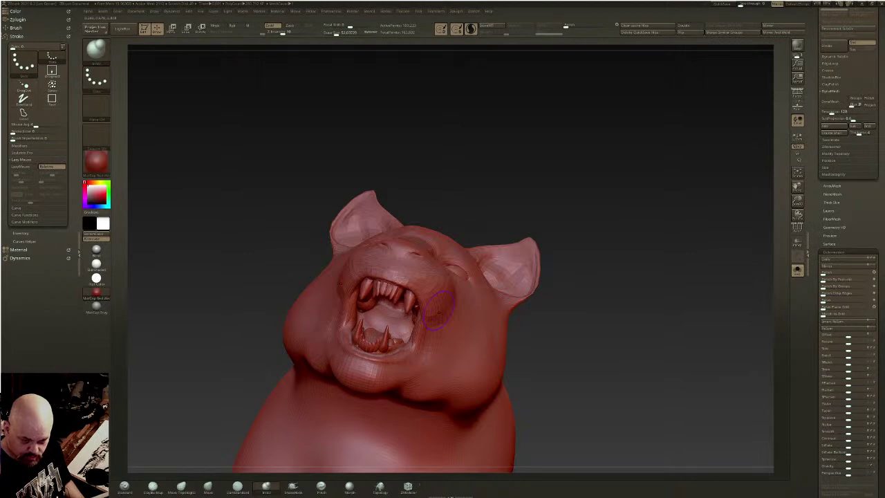
{"action": "mouse_move", "coordinate": [424, 322]}
{"action": "right_mouse_down", "text": "ctrl"}
{"action": "mouse_move", "coordinate": [398, 336]}
{"action": "mouse_move", "coordinate": [422, 346]}
{"action": "mouse_move", "coordinate": [409, 316]}
{"action": "right_mouse_up", "text": "ctrl"}
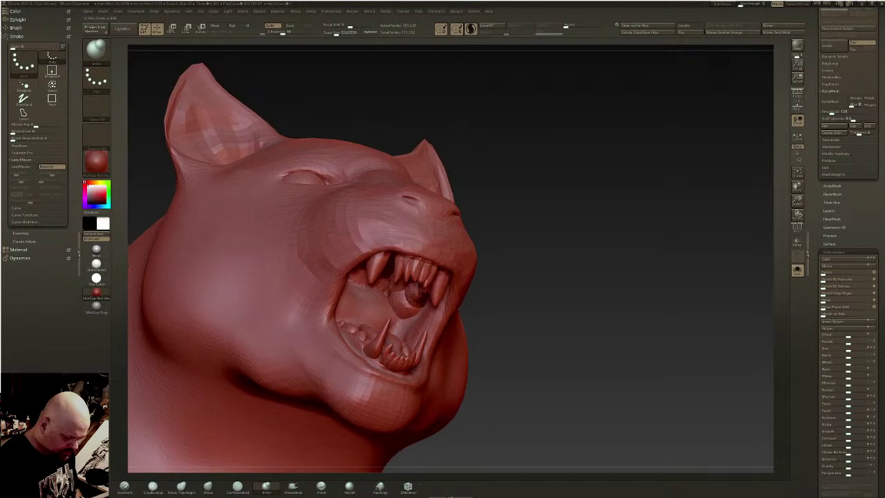
{"action": "right_click_drag", "start_coordinate": [382, 285], "coordinate": [367, 312]}
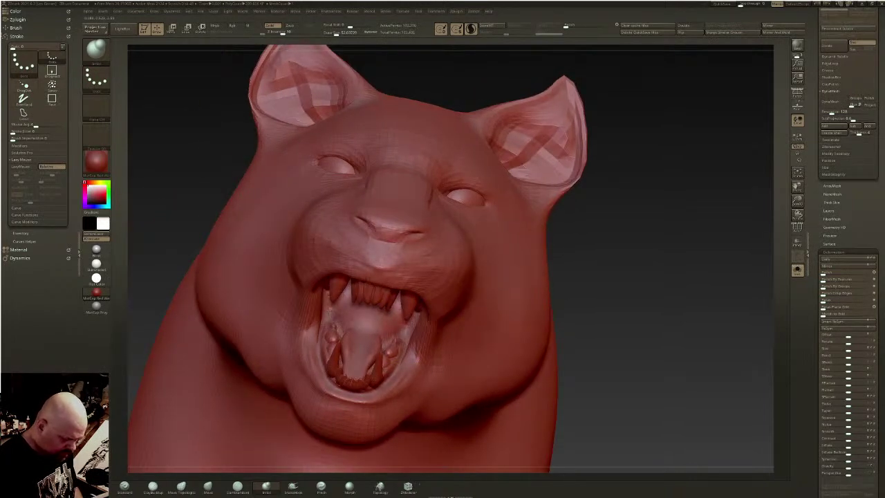
{"action": "mouse_move", "coordinate": [353, 324]}
{"action": "right_mouse_down"}
{"action": "mouse_move", "coordinate": [401, 338]}
{"action": "mouse_move", "coordinate": [405, 326]}
{"action": "mouse_move", "coordinate": [422, 351]}
{"action": "mouse_move", "coordinate": [429, 298]}
{"action": "mouse_move", "coordinate": [421, 231]}
{"action": "right_mouse_up"}
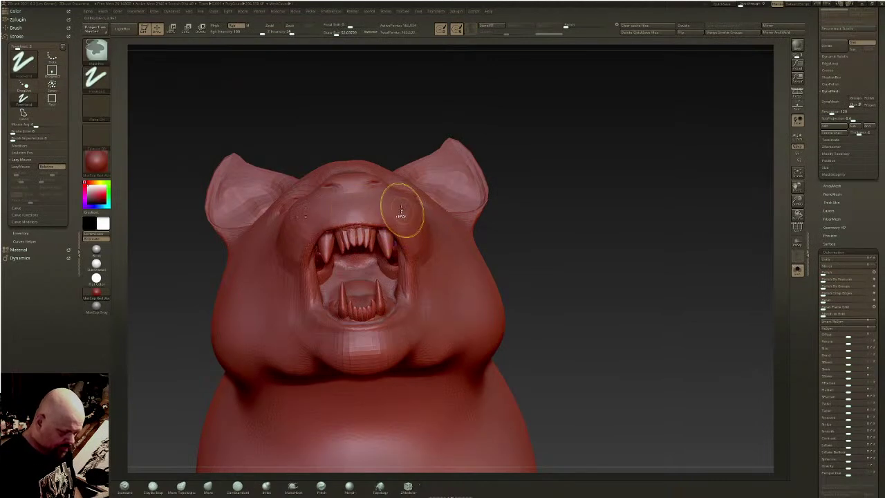
{"action": "right_click_drag", "start_coordinate": [405, 203], "coordinate": [399, 230]}
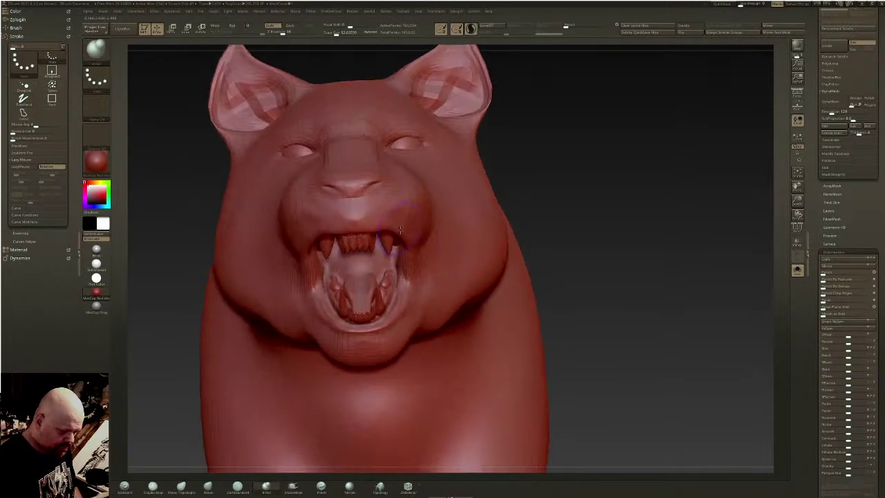
- Carve the nostrils deeper and define the outline of the nose
{"action": "left_click", "coordinate": [239, 487]}
{"action": "mouse_move", "coordinate": [361, 196]}
{"action": "left_mouse_down"}
{"action": "mouse_move", "coordinate": [373, 190]}
{"action": "mouse_move", "coordinate": [367, 195]}
{"action": "left_mouse_up"}
{"action": "right_click_drag", "start_coordinate": [400, 180], "coordinate": [373, 188]}
- Build up raised clay rims around both nostrils and refine the center of the nose
{"action": "left_click", "coordinate": [153, 486]}
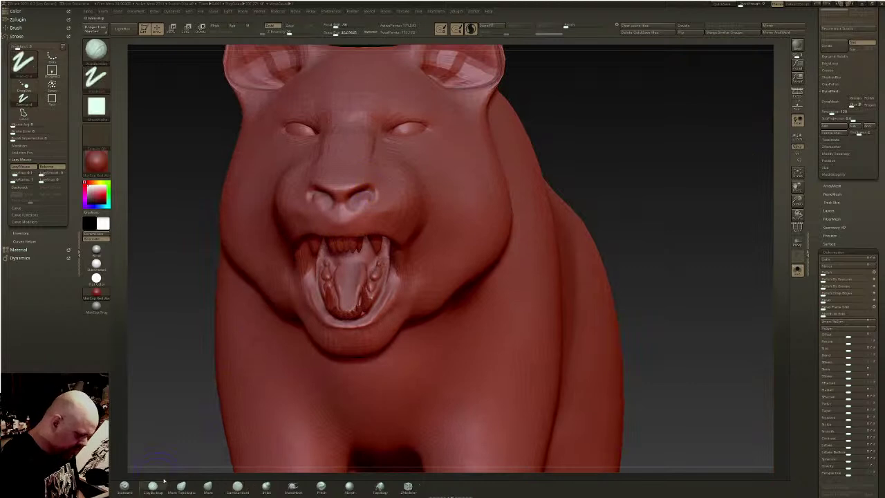
{"action": "key", "text": "s"}
{"action": "mouse_move", "coordinate": [379, 191]}
{"action": "left_mouse_down"}
{"action": "mouse_move", "coordinate": [354, 182]}
{"action": "mouse_move", "coordinate": [343, 212]}
{"action": "mouse_move", "coordinate": [346, 205]}
{"action": "left_mouse_up"}
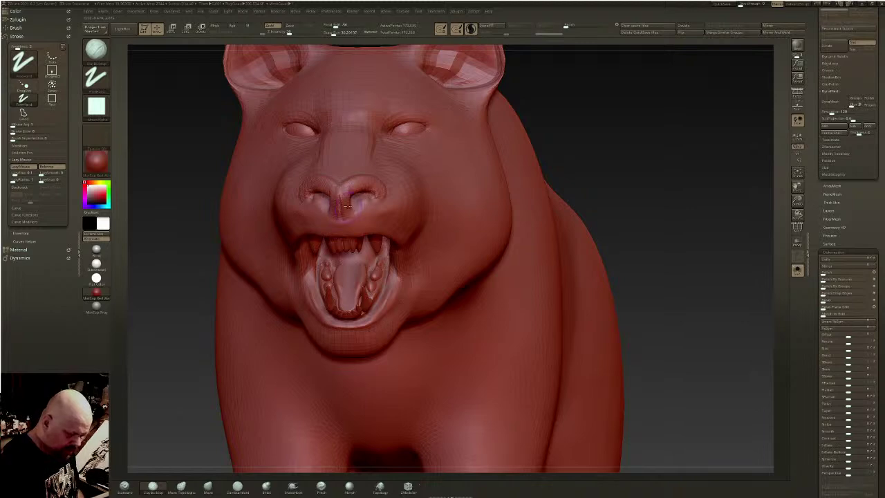
{"action": "key", "text": "shift"}
- Build up and soften curved skin folds directly above and beside the nose
{"action": "mouse_move", "coordinate": [368, 191]}
{"action": "right_mouse_down"}
{"action": "mouse_move", "coordinate": [442, 270]}
{"action": "mouse_move", "coordinate": [421, 271]}
{"action": "right_mouse_up"}
{"action": "left_click_drag", "start_coordinate": [421, 271], "coordinate": [400, 270]}
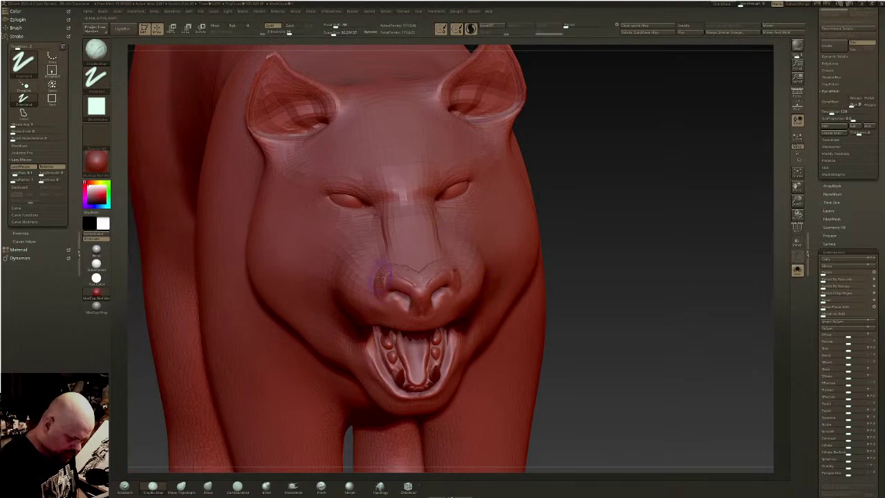
{"action": "key", "text": "shift"}
{"action": "mouse_move", "coordinate": [416, 267]}
{"action": "left_mouse_down"}
{"action": "mouse_move", "coordinate": [384, 251]}
{"action": "mouse_move", "coordinate": [370, 269]}
{"action": "mouse_move", "coordinate": [394, 255]}
{"action": "left_mouse_up"}
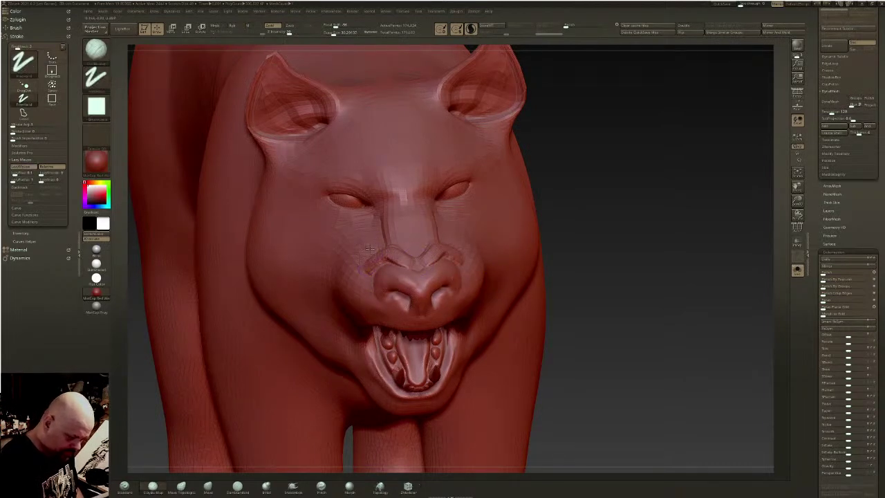
{"action": "key", "text": "shift"}
{"action": "key", "text": "shift"}
- Add snarl wrinkles across the bridge of the snout up toward the eyes and smooth them
{"action": "right_click_drag", "start_coordinate": [412, 251], "coordinate": [478, 247]}
{"action": "left_click_drag", "start_coordinate": [384, 261], "coordinate": [415, 268]}
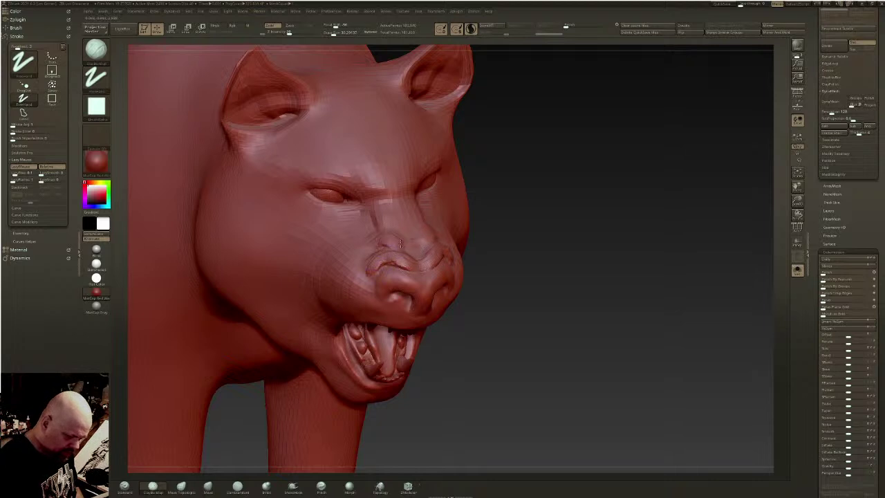
{"action": "left_click_drag", "start_coordinate": [415, 229], "coordinate": [370, 222]}
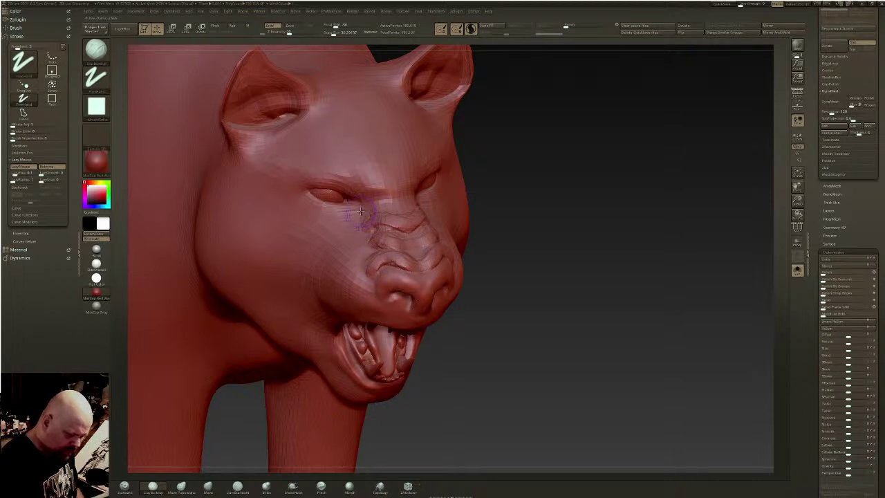
{"action": "key", "text": "shift"}
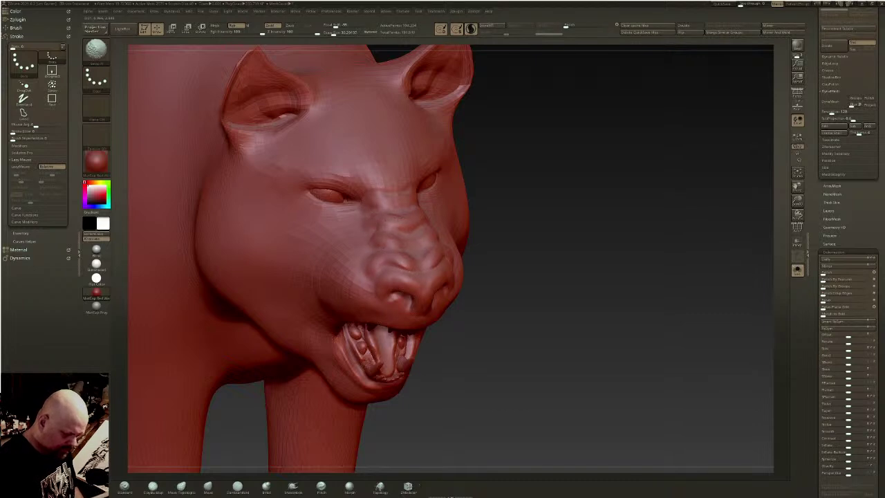
- Build up the lower eyelids and the folds beneath the eyes, smoothing their edges
{"action": "left_click_drag", "start_coordinate": [345, 214], "coordinate": [299, 199]}
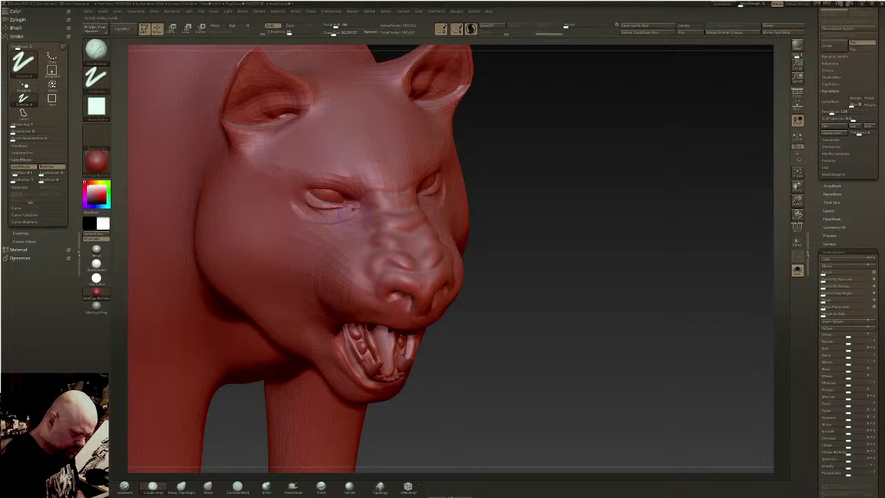
{"action": "key", "text": "shift"}
{"action": "left_click_drag", "start_coordinate": [526, 197], "coordinate": [449, 198]}
{"action": "key", "text": "shift"}
- Build up heavy brow ridges above both eyes and blend them into the forehead
{"action": "left_click_drag", "start_coordinate": [553, 170], "coordinate": [450, 153]}
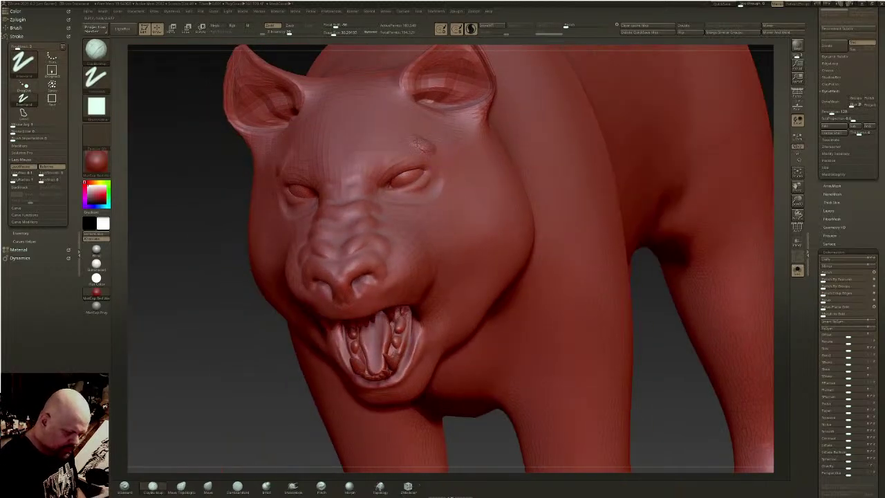
{"action": "key", "text": "shift"}
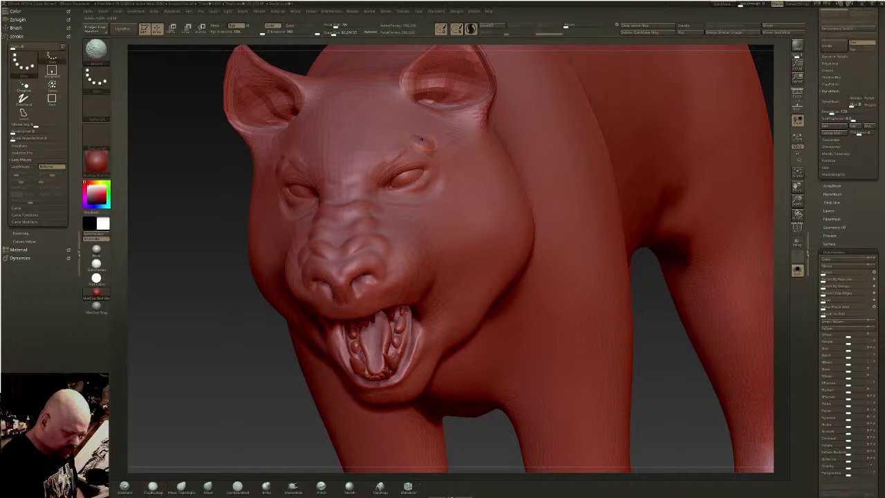
{"action": "right_click_drag", "start_coordinate": [393, 159], "coordinate": [397, 253]}
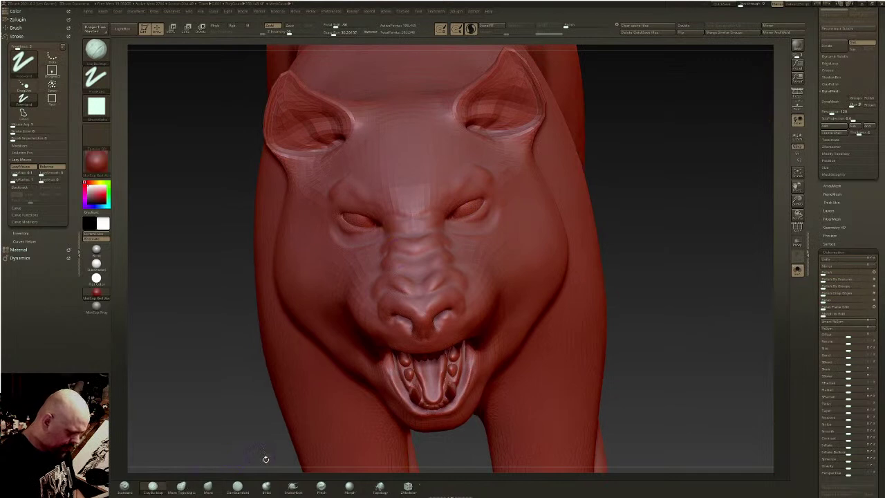
{"action": "key", "text": "shift"}
- Carve frown creases between the brows and sharpen the wrinkles around the eyes and snout bridge
{"action": "left_click_drag", "start_coordinate": [443, 211], "coordinate": [424, 208]}
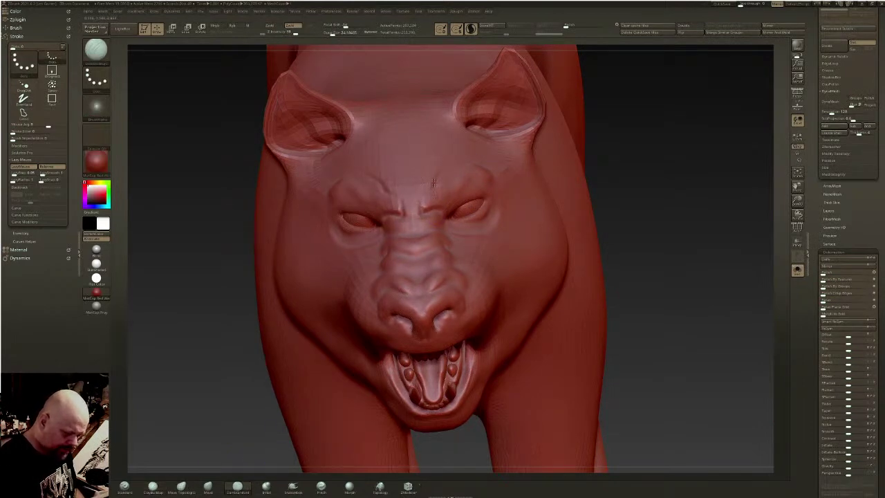
{"action": "mouse_move", "coordinate": [435, 209]}
{"action": "left_mouse_down"}
{"action": "mouse_move", "coordinate": [422, 207]}
{"action": "mouse_move", "coordinate": [441, 210]}
{"action": "left_mouse_up"}
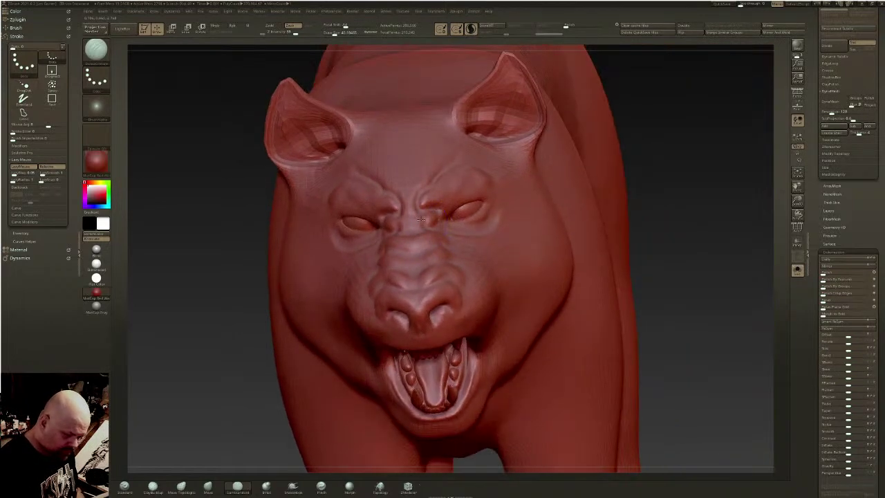
{"action": "mouse_move", "coordinate": [407, 231]}
{"action": "left_mouse_down"}
{"action": "mouse_move", "coordinate": [419, 230]}
{"action": "mouse_move", "coordinate": [411, 230]}
{"action": "mouse_move", "coordinate": [406, 252]}
{"action": "left_mouse_up"}
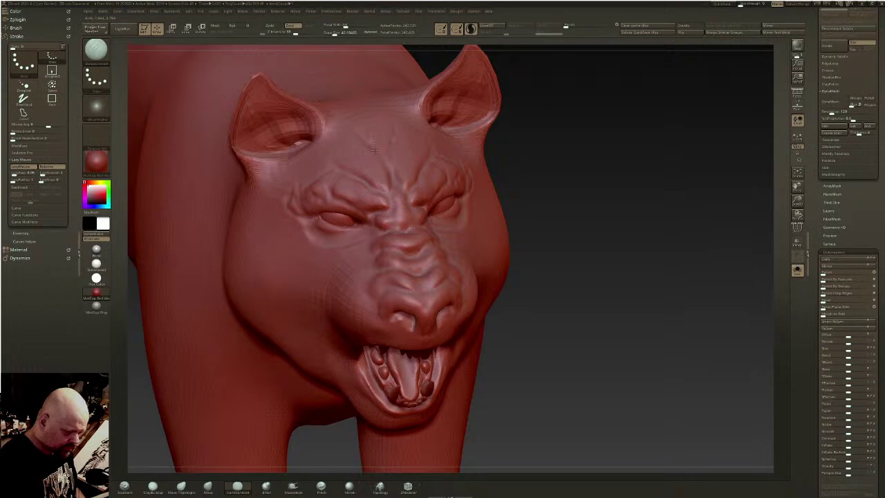
- Finish the forehead creases and reshape both ears with the Move Topological brush, smoothing them into the head
{"action": "left_click_drag", "start_coordinate": [343, 140], "coordinate": [325, 168]}
{"action": "right_click_drag", "start_coordinate": [332, 149], "coordinate": [471, 245]}
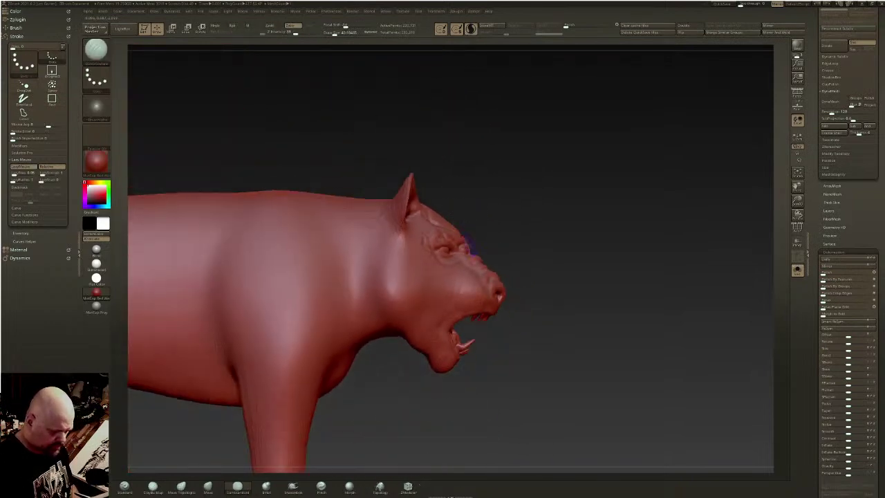
{"action": "left_click", "coordinate": [182, 486]}
{"action": "left_click_drag", "start_coordinate": [417, 173], "coordinate": [436, 166]}
{"action": "left_click", "coordinate": [340, 33]}
{"action": "left_click_drag", "start_coordinate": [406, 196], "coordinate": [405, 213], "text": "shift"}
{"action": "left_click_drag", "start_coordinate": [453, 161], "coordinate": [370, 170]}
{"action": "mouse_move", "coordinate": [451, 186]}
{"action": "left_mouse_down", "text": "shift"}
{"action": "mouse_move", "coordinate": [447, 209]}
{"action": "mouse_move", "coordinate": [429, 201]}
{"action": "mouse_move", "coordinate": [436, 181]}
{"action": "left_mouse_up", "text": "shift"}
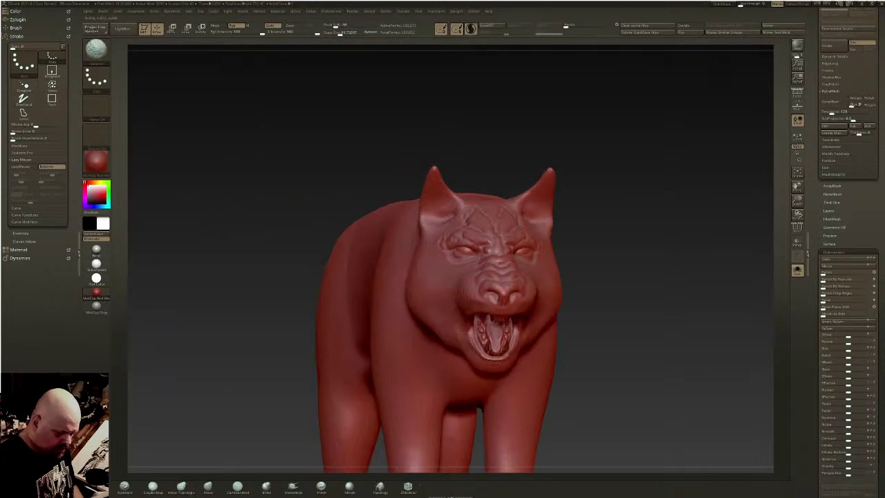
{"action": "left_click_drag", "start_coordinate": [573, 217], "coordinate": [440, 168]}
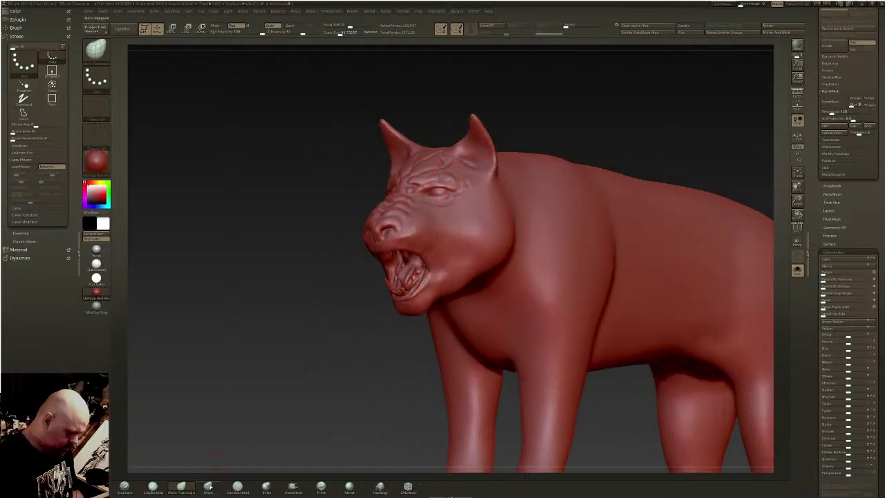
- Build up a thick fur ruff over the cheeks, jaw corners and upper neck with the ClayBuildup brush
{"action": "left_click", "coordinate": [151, 487]}
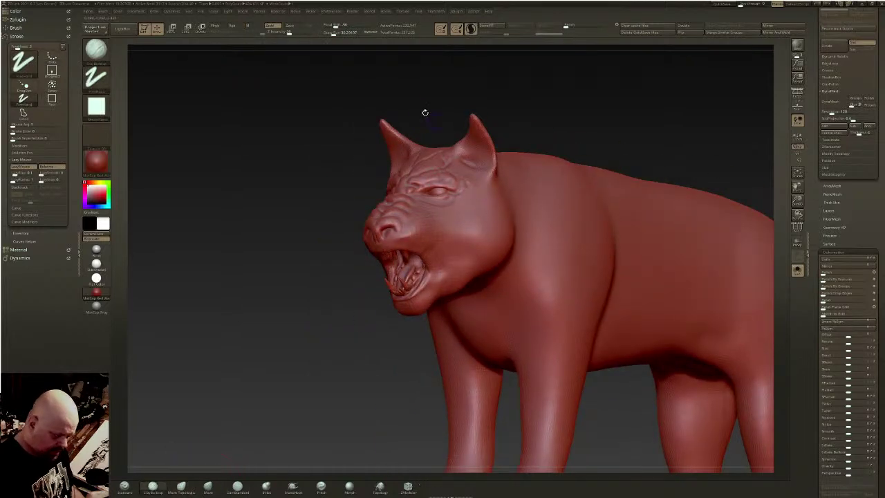
{"action": "left_click", "coordinate": [339, 34]}
{"action": "right_click_drag", "start_coordinate": [495, 193], "coordinate": [489, 191]}
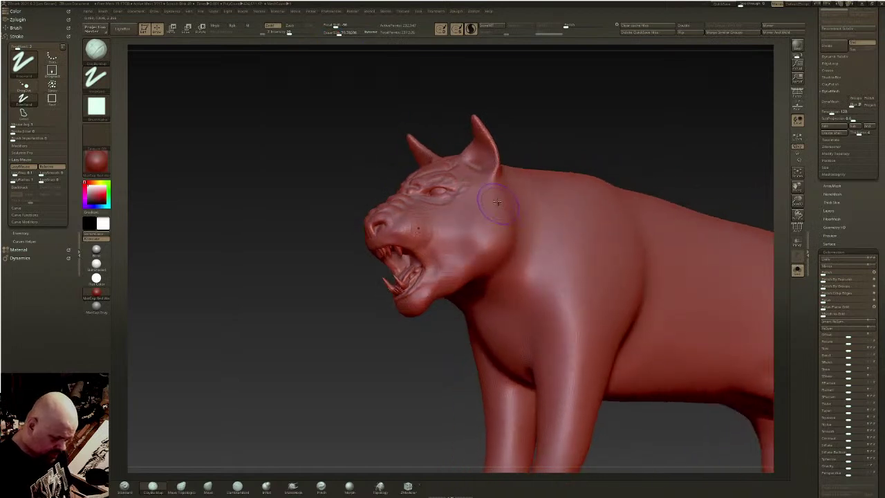
{"action": "mouse_move", "coordinate": [498, 211]}
{"action": "left_mouse_down"}
{"action": "mouse_move", "coordinate": [515, 242]}
{"action": "mouse_move", "coordinate": [505, 263]}
{"action": "mouse_move", "coordinate": [533, 267]}
{"action": "mouse_move", "coordinate": [512, 276]}
{"action": "mouse_move", "coordinate": [501, 252]}
{"action": "mouse_move", "coordinate": [474, 239]}
{"action": "mouse_move", "coordinate": [452, 275]}
{"action": "left_mouse_up"}
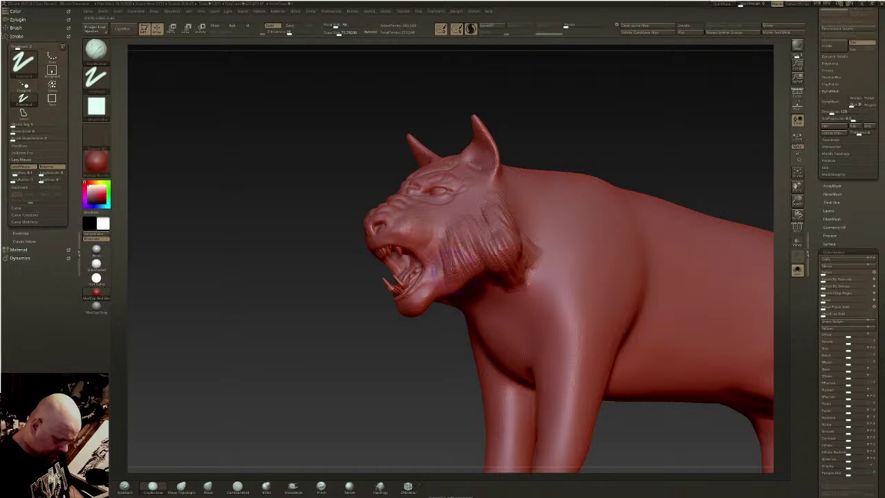
{"action": "right_click_drag", "start_coordinate": [453, 275], "coordinate": [461, 288]}
{"action": "mouse_move", "coordinate": [449, 316]}
{"action": "left_mouse_down"}
{"action": "mouse_move", "coordinate": [443, 332]}
{"action": "mouse_move", "coordinate": [446, 304]}
{"action": "mouse_move", "coordinate": [431, 316]}
{"action": "mouse_move", "coordinate": [435, 322]}
{"action": "mouse_move", "coordinate": [451, 296]}
{"action": "mouse_move", "coordinate": [429, 335]}
{"action": "mouse_move", "coordinate": [470, 267]}
{"action": "mouse_move", "coordinate": [443, 353]}
{"action": "mouse_move", "coordinate": [484, 273]}
{"action": "mouse_move", "coordinate": [456, 360]}
{"action": "mouse_move", "coordinate": [522, 289]}
{"action": "mouse_move", "coordinate": [481, 363]}
{"action": "mouse_move", "coordinate": [511, 322]}
{"action": "mouse_move", "coordinate": [484, 373]}
{"action": "mouse_move", "coordinate": [504, 329]}
{"action": "mouse_move", "coordinate": [493, 370]}
{"action": "mouse_move", "coordinate": [460, 370]}
{"action": "mouse_move", "coordinate": [484, 284]}
{"action": "mouse_move", "coordinate": [447, 350]}
{"action": "mouse_move", "coordinate": [502, 299]}
{"action": "mouse_move", "coordinate": [484, 281]}
{"action": "mouse_move", "coordinate": [442, 346]}
{"action": "mouse_move", "coordinate": [467, 284]}
{"action": "mouse_move", "coordinate": [418, 328]}
{"action": "left_mouse_up"}
{"action": "left_click_drag", "start_coordinate": [373, 332], "coordinate": [373, 409]}
{"action": "left_click_drag", "start_coordinate": [449, 280], "coordinate": [425, 300]}
{"action": "mouse_move", "coordinate": [473, 261]}
{"action": "right_mouse_down"}
{"action": "mouse_move", "coordinate": [509, 249]}
{"action": "mouse_move", "coordinate": [506, 264]}
{"action": "mouse_move", "coordinate": [520, 240]}
{"action": "right_mouse_up"}
{"action": "mouse_move", "coordinate": [530, 235]}
{"action": "left_mouse_down"}
{"action": "mouse_move", "coordinate": [525, 205]}
{"action": "mouse_move", "coordinate": [548, 238]}
{"action": "left_mouse_up"}
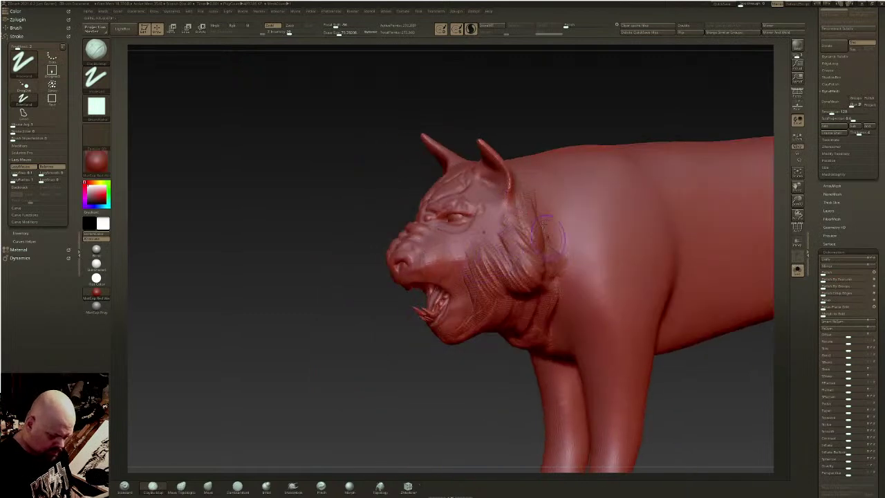
- Enlarge the brush and extend the ruff behind the cheeks, up past the ears and over the crown
{"action": "left_click_drag", "start_coordinate": [339, 33], "coordinate": [343, 32]}
{"action": "mouse_move", "coordinate": [534, 249]}
{"action": "left_mouse_down", "text": "shift"}
{"action": "mouse_move", "coordinate": [523, 268]}
{"action": "mouse_move", "coordinate": [536, 292]}
{"action": "left_mouse_up", "text": "shift"}
{"action": "left_click_drag", "start_coordinate": [570, 253], "coordinate": [545, 269]}
{"action": "mouse_move", "coordinate": [571, 239]}
{"action": "left_mouse_down"}
{"action": "mouse_move", "coordinate": [544, 256]}
{"action": "mouse_move", "coordinate": [542, 244]}
{"action": "left_mouse_up"}
{"action": "left_click_drag", "start_coordinate": [570, 215], "coordinate": [542, 229]}
{"action": "left_click_drag", "start_coordinate": [551, 196], "coordinate": [532, 191]}
{"action": "right_click_drag", "start_coordinate": [543, 183], "coordinate": [546, 239]}
{"action": "left_click_drag", "start_coordinate": [541, 184], "coordinate": [512, 95]}
{"action": "mouse_move", "coordinate": [536, 142]}
{"action": "left_mouse_down"}
{"action": "mouse_move", "coordinate": [523, 114]}
{"action": "mouse_move", "coordinate": [476, 135]}
{"action": "left_mouse_up"}
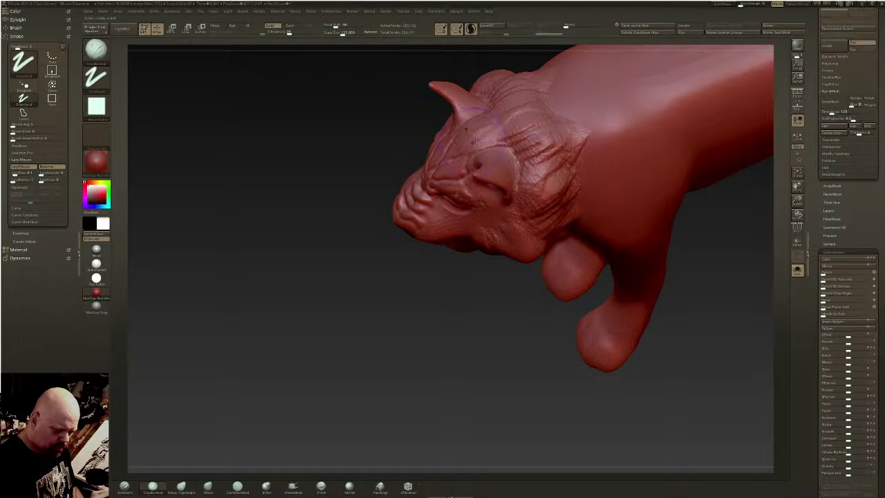
- Fill out the cheeks from below the ears down to the jawline and around the chin
{"action": "right_click_drag", "start_coordinate": [454, 142], "coordinate": [513, 206]}
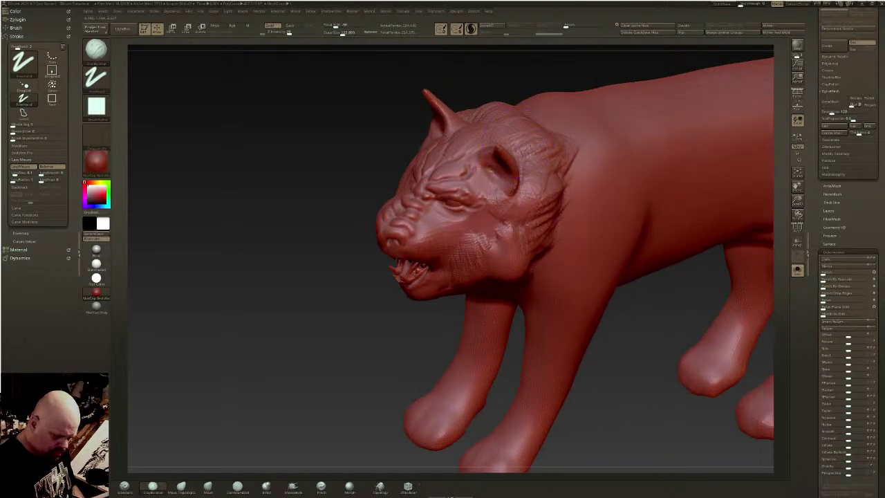
{"action": "left_click_drag", "start_coordinate": [498, 204], "coordinate": [497, 238]}
{"action": "mouse_move", "coordinate": [489, 237]}
{"action": "right_mouse_down"}
{"action": "mouse_move", "coordinate": [530, 233]}
{"action": "mouse_move", "coordinate": [512, 210]}
{"action": "right_mouse_up"}
{"action": "left_click_drag", "start_coordinate": [513, 211], "coordinate": [522, 255]}
{"action": "mouse_move", "coordinate": [526, 261]}
{"action": "right_mouse_down"}
{"action": "mouse_move", "coordinate": [517, 271]}
{"action": "mouse_move", "coordinate": [534, 280]}
{"action": "right_mouse_up"}
{"action": "mouse_move", "coordinate": [534, 280]}
{"action": "left_mouse_down"}
{"action": "mouse_move", "coordinate": [515, 293]}
{"action": "mouse_move", "coordinate": [523, 271]}
{"action": "left_mouse_up"}
{"action": "mouse_move", "coordinate": [534, 258]}
{"action": "right_mouse_down"}
{"action": "mouse_move", "coordinate": [557, 270]}
{"action": "mouse_move", "coordinate": [608, 266]}
{"action": "right_mouse_up"}
{"action": "mouse_move", "coordinate": [408, 262]}
{"action": "left_mouse_down"}
{"action": "mouse_move", "coordinate": [419, 290]}
{"action": "mouse_move", "coordinate": [411, 306]}
{"action": "mouse_move", "coordinate": [437, 284]}
{"action": "mouse_move", "coordinate": [453, 325]}
{"action": "left_mouse_up"}
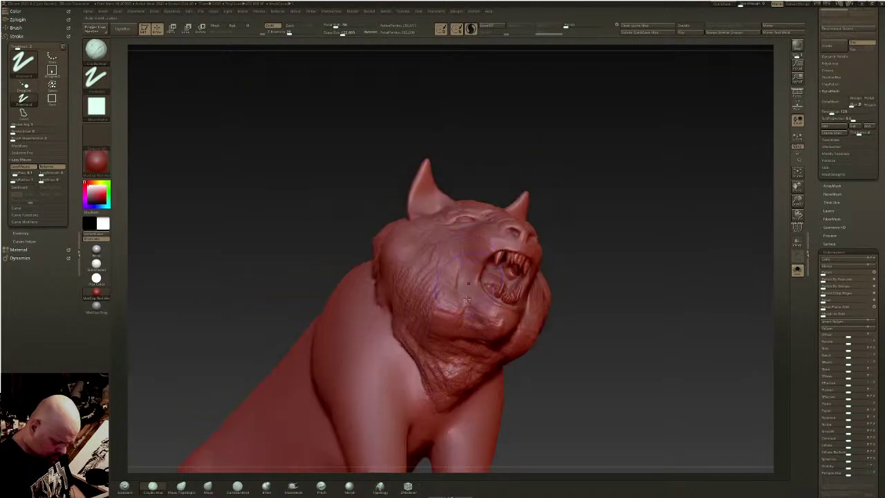
{"action": "mouse_move", "coordinate": [468, 312]}
{"action": "left_mouse_down"}
{"action": "mouse_move", "coordinate": [462, 329]}
{"action": "mouse_move", "coordinate": [474, 347]}
{"action": "mouse_move", "coordinate": [519, 351]}
{"action": "left_mouse_up"}
{"action": "mouse_move", "coordinate": [553, 318]}
{"action": "right_mouse_down", "text": "shift"}
{"action": "mouse_move", "coordinate": [479, 374]}
{"action": "mouse_move", "coordinate": [415, 387]}
{"action": "right_mouse_up", "text": "shift"}
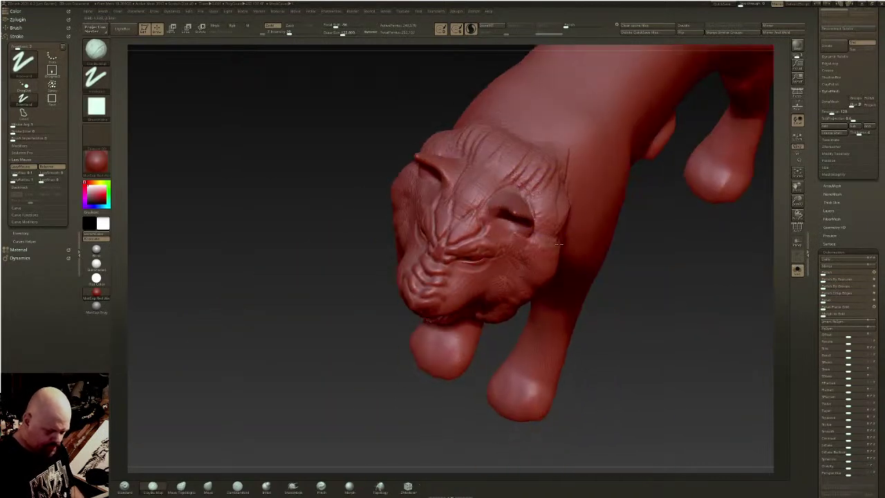
- Layer rows of clay strokes across the back of the head behind the ears to thicken the ruff
{"action": "mouse_move", "coordinate": [503, 154]}
{"action": "left_mouse_down"}
{"action": "mouse_move", "coordinate": [476, 194]}
{"action": "mouse_move", "coordinate": [499, 187]}
{"action": "left_mouse_up"}
{"action": "mouse_move", "coordinate": [528, 161]}
{"action": "left_mouse_down"}
{"action": "mouse_move", "coordinate": [499, 191]}
{"action": "mouse_move", "coordinate": [513, 193]}
{"action": "left_mouse_up"}
{"action": "left_click_drag", "start_coordinate": [548, 175], "coordinate": [528, 202]}
{"action": "mouse_move", "coordinate": [561, 189]}
{"action": "left_mouse_down"}
{"action": "mouse_move", "coordinate": [533, 213]}
{"action": "mouse_move", "coordinate": [539, 223]}
{"action": "left_mouse_up"}
{"action": "left_click_drag", "start_coordinate": [561, 216], "coordinate": [541, 240]}
{"action": "left_click_drag", "start_coordinate": [523, 156], "coordinate": [480, 184]}
{"action": "left_click_drag", "start_coordinate": [503, 144], "coordinate": [473, 184]}
{"action": "mouse_move", "coordinate": [477, 172]}
{"action": "right_mouse_down"}
{"action": "mouse_move", "coordinate": [524, 104]}
{"action": "mouse_move", "coordinate": [571, 193]}
{"action": "mouse_move", "coordinate": [604, 193]}
{"action": "mouse_move", "coordinate": [557, 211]}
{"action": "right_mouse_up"}
{"action": "mouse_move", "coordinate": [511, 187]}
{"action": "left_mouse_down"}
{"action": "mouse_move", "coordinate": [534, 220]}
{"action": "mouse_move", "coordinate": [497, 201]}
{"action": "left_mouse_up"}
{"action": "right_click_drag", "start_coordinate": [502, 192], "coordinate": [520, 199]}
- Continue the ruff around the nape and down the side of the neck with overlapping clay strokes
{"action": "left_click_drag", "start_coordinate": [462, 163], "coordinate": [432, 185]}
{"action": "mouse_move", "coordinate": [448, 165]}
{"action": "left_mouse_down"}
{"action": "mouse_move", "coordinate": [419, 190]}
{"action": "mouse_move", "coordinate": [404, 183]}
{"action": "left_mouse_up"}
{"action": "mouse_move", "coordinate": [429, 152]}
{"action": "left_mouse_down"}
{"action": "mouse_move", "coordinate": [382, 176]}
{"action": "mouse_move", "coordinate": [366, 173]}
{"action": "mouse_move", "coordinate": [437, 192]}
{"action": "left_mouse_up"}
{"action": "left_click_drag", "start_coordinate": [371, 175], "coordinate": [440, 206]}
{"action": "mouse_move", "coordinate": [376, 184]}
{"action": "left_mouse_down"}
{"action": "mouse_move", "coordinate": [440, 231]}
{"action": "mouse_move", "coordinate": [431, 249]}
{"action": "left_mouse_up"}
{"action": "left_click_drag", "start_coordinate": [437, 218], "coordinate": [396, 243]}
{"action": "left_click_drag", "start_coordinate": [389, 219], "coordinate": [421, 283]}
{"action": "left_click_drag", "start_coordinate": [420, 244], "coordinate": [413, 286]}
{"action": "left_click_drag", "start_coordinate": [411, 279], "coordinate": [445, 329]}
- Add volume to the lower ruff around the throat and beneath the jaw
{"action": "right_click_drag", "start_coordinate": [449, 331], "coordinate": [430, 294]}
{"action": "left_click_drag", "start_coordinate": [452, 336], "coordinate": [458, 408]}
{"action": "left_click_drag", "start_coordinate": [455, 361], "coordinate": [484, 431]}
{"action": "left_click_drag", "start_coordinate": [459, 332], "coordinate": [466, 379]}
{"action": "right_click_drag", "start_coordinate": [450, 315], "coordinate": [428, 299]}
{"action": "mouse_move", "coordinate": [444, 346]}
{"action": "left_mouse_down"}
{"action": "mouse_move", "coordinate": [475, 323]}
{"action": "mouse_move", "coordinate": [477, 307]}
{"action": "left_mouse_up"}
{"action": "left_click_drag", "start_coordinate": [423, 319], "coordinate": [458, 273]}
{"action": "left_click_drag", "start_coordinate": [408, 287], "coordinate": [444, 262]}
{"action": "left_click_drag", "start_coordinate": [450, 345], "coordinate": [489, 382]}
{"action": "left_click_drag", "start_coordinate": [454, 367], "coordinate": [485, 400]}
{"action": "left_click_drag", "start_coordinate": [448, 298], "coordinate": [416, 279]}
- Smooth the ruff over the cheeks, behind the ears and across the top of the head
{"action": "right_click_drag", "start_coordinate": [416, 279], "coordinate": [619, 224]}
{"action": "mouse_move", "coordinate": [503, 242]}
{"action": "left_mouse_down", "text": "shift"}
{"action": "mouse_move", "coordinate": [494, 266]}
{"action": "mouse_move", "coordinate": [457, 252]}
{"action": "mouse_move", "coordinate": [436, 310]}
{"action": "left_mouse_up", "text": "shift"}
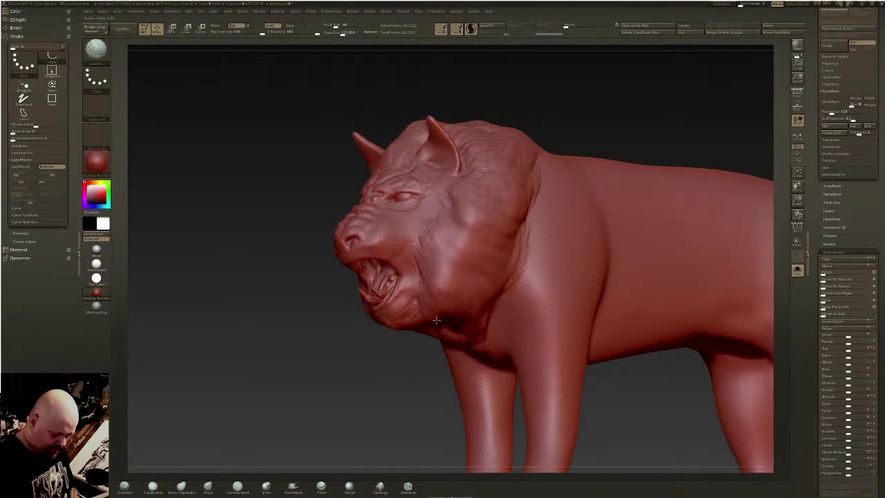
{"action": "left_click_drag", "start_coordinate": [421, 255], "coordinate": [450, 238], "text": "shift"}
{"action": "right_click_drag", "start_coordinate": [450, 237], "coordinate": [460, 311]}
{"action": "mouse_move", "coordinate": [503, 155]}
{"action": "left_mouse_down", "text": "shift"}
{"action": "mouse_move", "coordinate": [470, 99]}
{"action": "mouse_move", "coordinate": [463, 105]}
{"action": "mouse_move", "coordinate": [494, 167]}
{"action": "left_mouse_up", "text": "shift"}
{"action": "right_click_drag", "start_coordinate": [493, 167], "coordinate": [543, 121]}
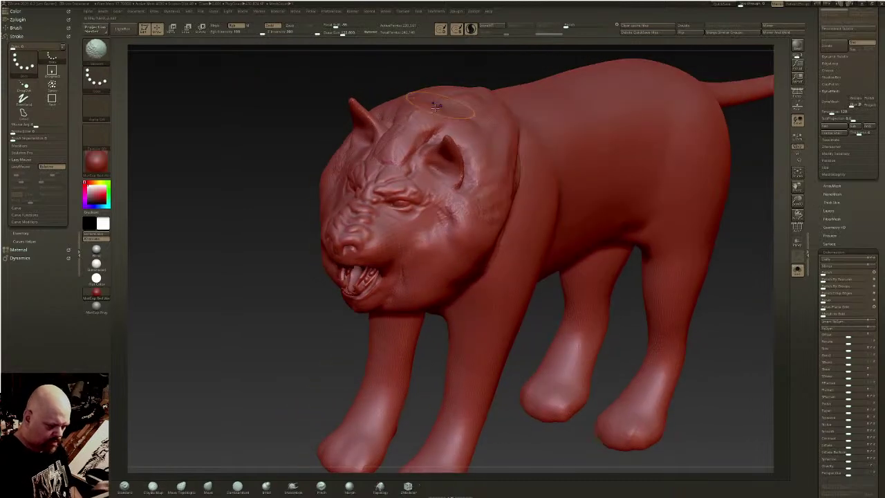
{"action": "left_click_drag", "start_coordinate": [475, 115], "coordinate": [438, 106], "text": "shift"}
{"action": "right_click_drag", "start_coordinate": [438, 107], "coordinate": [487, 88]}
- Build up the upper chest and a large rounded shoulder muscle above the front leg
{"action": "mouse_move", "coordinate": [492, 289]}
{"action": "right_mouse_down"}
{"action": "mouse_move", "coordinate": [481, 278]}
{"action": "mouse_move", "coordinate": [489, 246]}
{"action": "right_mouse_up"}
{"action": "mouse_move", "coordinate": [469, 317]}
{"action": "left_mouse_down"}
{"action": "mouse_move", "coordinate": [423, 359]}
{"action": "mouse_move", "coordinate": [436, 379]}
{"action": "left_mouse_up"}
{"action": "mouse_move", "coordinate": [415, 339]}
{"action": "left_mouse_down"}
{"action": "mouse_move", "coordinate": [425, 387]}
{"action": "mouse_move", "coordinate": [444, 398]}
{"action": "left_mouse_up"}
{"action": "mouse_move", "coordinate": [456, 454]}
{"action": "right_mouse_down", "text": "alt"}
{"action": "mouse_move", "coordinate": [446, 322]}
{"action": "mouse_move", "coordinate": [509, 361]}
{"action": "right_mouse_up", "text": "alt"}
{"action": "left_click_drag", "start_coordinate": [571, 261], "coordinate": [477, 269]}
{"action": "left_click_drag", "start_coordinate": [499, 175], "coordinate": [492, 280]}
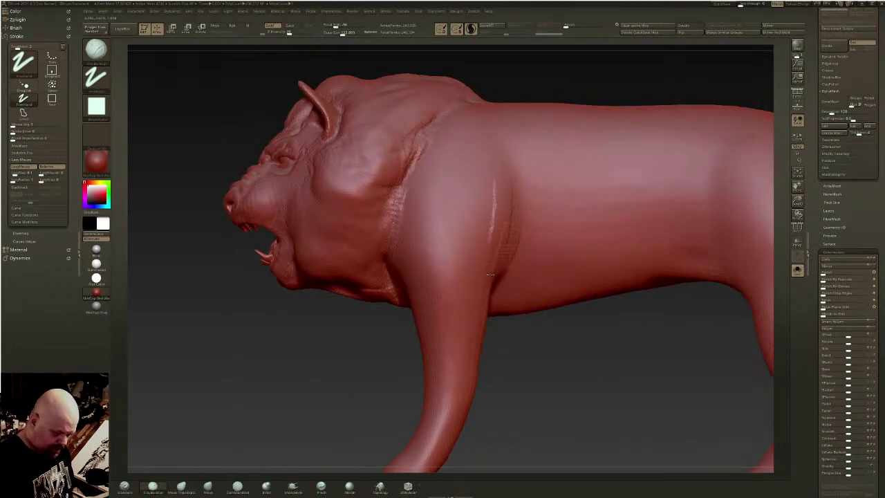
{"action": "left_click_drag", "start_coordinate": [517, 222], "coordinate": [490, 273]}
{"action": "mouse_move", "coordinate": [502, 173]}
{"action": "left_mouse_down"}
{"action": "mouse_move", "coordinate": [465, 273]}
{"action": "mouse_move", "coordinate": [472, 233]}
{"action": "left_mouse_up"}
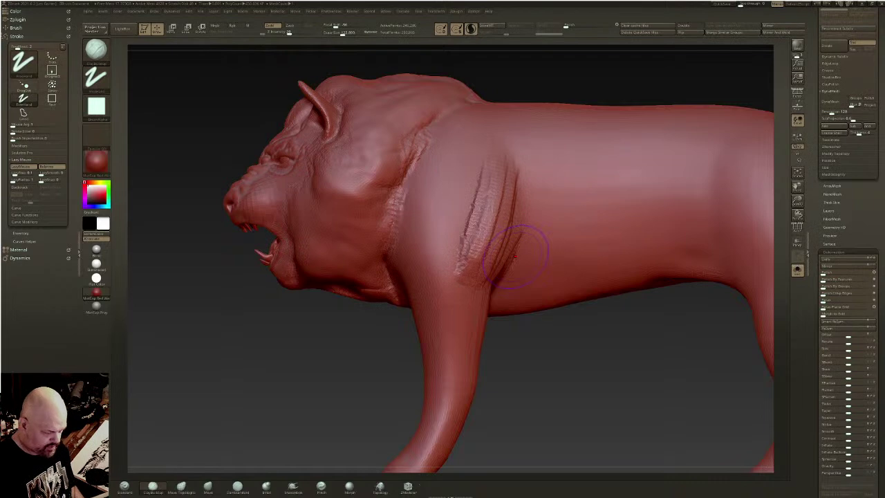
{"action": "mouse_move", "coordinate": [450, 135]}
{"action": "left_mouse_down"}
{"action": "mouse_move", "coordinate": [403, 192]}
{"action": "mouse_move", "coordinate": [415, 238]}
{"action": "mouse_move", "coordinate": [401, 273]}
{"action": "mouse_move", "coordinate": [441, 262]}
{"action": "mouse_move", "coordinate": [432, 145]}
{"action": "mouse_move", "coordinate": [484, 138]}
{"action": "mouse_move", "coordinate": [477, 270]}
{"action": "mouse_move", "coordinate": [492, 132]}
{"action": "mouse_move", "coordinate": [446, 128]}
{"action": "mouse_move", "coordinate": [432, 228]}
{"action": "mouse_move", "coordinate": [427, 171]}
{"action": "mouse_move", "coordinate": [417, 218]}
{"action": "mouse_move", "coordinate": [462, 225]}
{"action": "left_mouse_up"}
{"action": "mouse_move", "coordinate": [442, 155]}
{"action": "left_mouse_down"}
{"action": "mouse_move", "coordinate": [451, 221]}
{"action": "mouse_move", "coordinate": [489, 237]}
{"action": "mouse_move", "coordinate": [499, 211]}
{"action": "mouse_move", "coordinate": [509, 232]}
{"action": "mouse_move", "coordinate": [490, 256]}
{"action": "mouse_move", "coordinate": [451, 211]}
{"action": "mouse_move", "coordinate": [448, 179]}
{"action": "left_mouse_up"}
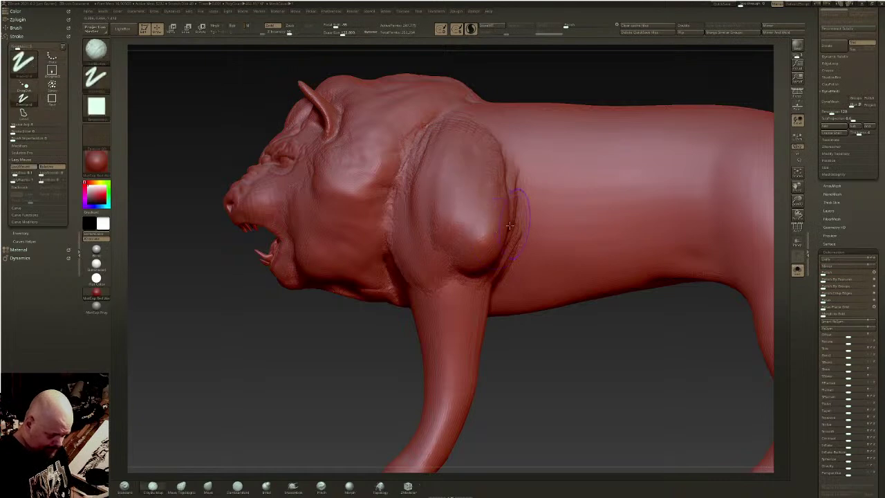
- Refine the rear and upper edges of the shoulder muscle with more clay strokes
{"action": "right_click_drag", "start_coordinate": [522, 219], "coordinate": [480, 228]}
{"action": "mouse_move", "coordinate": [519, 215]}
{"action": "left_mouse_down"}
{"action": "mouse_move", "coordinate": [502, 239]}
{"action": "mouse_move", "coordinate": [516, 208]}
{"action": "mouse_move", "coordinate": [495, 165]}
{"action": "mouse_move", "coordinate": [503, 197]}
{"action": "left_mouse_up"}
{"action": "right_click_drag", "start_coordinate": [503, 150], "coordinate": [511, 207]}
{"action": "mouse_move", "coordinate": [511, 207]}
{"action": "left_mouse_down"}
{"action": "mouse_move", "coordinate": [497, 126]}
{"action": "mouse_move", "coordinate": [478, 145]}
{"action": "mouse_move", "coordinate": [450, 124]}
{"action": "left_mouse_up"}
{"action": "right_click_drag", "start_coordinate": [459, 123], "coordinate": [413, 142]}
{"action": "mouse_move", "coordinate": [413, 141]}
{"action": "left_mouse_down"}
{"action": "mouse_move", "coordinate": [367, 176]}
{"action": "mouse_move", "coordinate": [347, 209]}
{"action": "mouse_move", "coordinate": [419, 159]}
{"action": "left_mouse_up"}
{"action": "right_click_drag", "start_coordinate": [419, 159], "coordinate": [457, 149]}
- Smooth the shoulder muscle and blend it into the upper front leg
{"action": "mouse_move", "coordinate": [468, 208]}
{"action": "left_mouse_down", "text": "shift"}
{"action": "mouse_move", "coordinate": [492, 148]}
{"action": "mouse_move", "coordinate": [445, 174]}
{"action": "left_mouse_up", "text": "shift"}
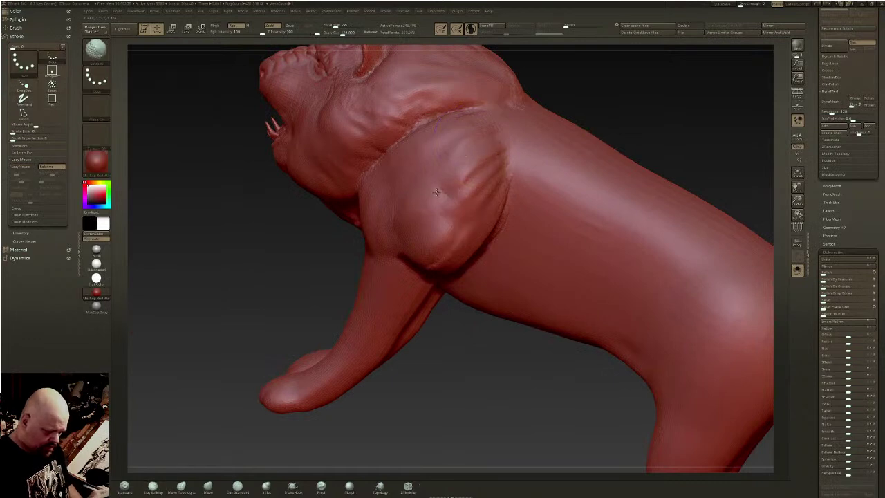
{"action": "left_click_drag", "start_coordinate": [460, 237], "coordinate": [437, 263], "text": "shift"}
{"action": "mouse_move", "coordinate": [437, 263]}
{"action": "right_mouse_down"}
{"action": "mouse_move", "coordinate": [456, 220]}
{"action": "mouse_move", "coordinate": [447, 257]}
{"action": "right_mouse_up"}
{"action": "mouse_move", "coordinate": [454, 334]}
{"action": "left_mouse_down", "text": "shift"}
{"action": "mouse_move", "coordinate": [348, 434]}
{"action": "mouse_move", "coordinate": [410, 319]}
{"action": "mouse_move", "coordinate": [406, 345]}
{"action": "mouse_move", "coordinate": [423, 320]}
{"action": "mouse_move", "coordinate": [404, 351]}
{"action": "left_mouse_up", "text": "shift"}
{"action": "right_click_drag", "start_coordinate": [475, 339], "coordinate": [490, 224]}
{"action": "mouse_move", "coordinate": [504, 301]}
{"action": "left_mouse_down"}
{"action": "mouse_move", "coordinate": [467, 305]}
{"action": "mouse_move", "coordinate": [457, 331]}
{"action": "mouse_move", "coordinate": [479, 296]}
{"action": "left_mouse_up"}
{"action": "right_click_drag", "start_coordinate": [538, 107], "coordinate": [492, 172]}
{"action": "mouse_move", "coordinate": [480, 182]}
{"action": "left_mouse_down", "text": "shift"}
{"action": "mouse_move", "coordinate": [490, 166]}
{"action": "mouse_move", "coordinate": [489, 130]}
{"action": "left_mouse_up", "text": "shift"}
- Sculpt the rib area behind the shoulder, carve a hollow in front of the haunch, and smooth both
{"action": "right_click_drag", "start_coordinate": [526, 150], "coordinate": [481, 250], "text": "alt"}
{"action": "mouse_move", "coordinate": [446, 235]}
{"action": "left_mouse_down"}
{"action": "mouse_move", "coordinate": [453, 258]}
{"action": "mouse_move", "coordinate": [570, 201]}
{"action": "mouse_move", "coordinate": [493, 228]}
{"action": "left_mouse_up"}
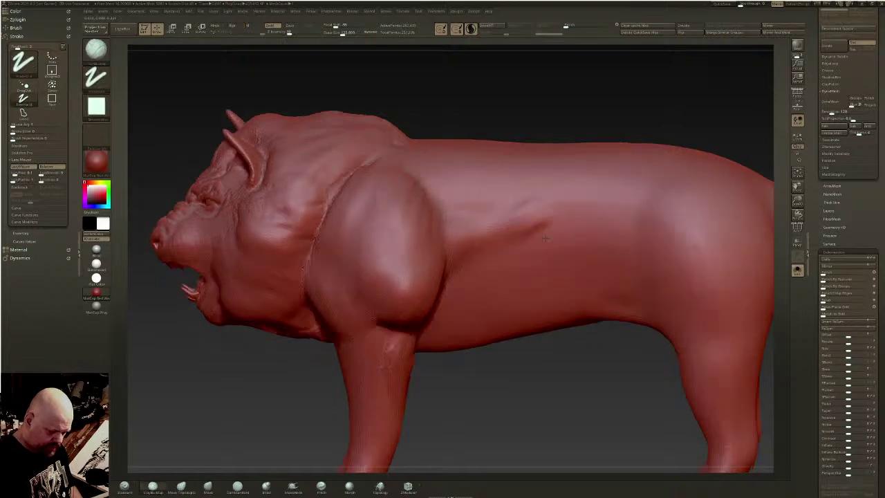
{"action": "right_click_drag", "start_coordinate": [547, 173], "coordinate": [518, 212]}
{"action": "right_click_drag", "start_coordinate": [477, 192], "coordinate": [470, 233], "text": "alt"}
{"action": "mouse_move", "coordinate": [443, 244]}
{"action": "left_mouse_down"}
{"action": "mouse_move", "coordinate": [445, 226]}
{"action": "mouse_move", "coordinate": [435, 231]}
{"action": "mouse_move", "coordinate": [462, 213]}
{"action": "mouse_move", "coordinate": [492, 220]}
{"action": "mouse_move", "coordinate": [427, 229]}
{"action": "mouse_move", "coordinate": [477, 210]}
{"action": "left_mouse_up"}
{"action": "mouse_move", "coordinate": [588, 216]}
{"action": "left_mouse_down", "text": "alt"}
{"action": "mouse_move", "coordinate": [654, 232]}
{"action": "mouse_move", "coordinate": [591, 213]}
{"action": "mouse_move", "coordinate": [625, 242]}
{"action": "mouse_move", "coordinate": [644, 237]}
{"action": "mouse_move", "coordinate": [594, 257]}
{"action": "left_mouse_up", "text": "alt"}
{"action": "mouse_move", "coordinate": [594, 257]}
{"action": "left_mouse_down", "text": "shift"}
{"action": "mouse_move", "coordinate": [651, 256]}
{"action": "mouse_move", "coordinate": [598, 245]}
{"action": "mouse_move", "coordinate": [643, 208]}
{"action": "mouse_move", "coordinate": [545, 195]}
{"action": "left_mouse_up", "text": "shift"}
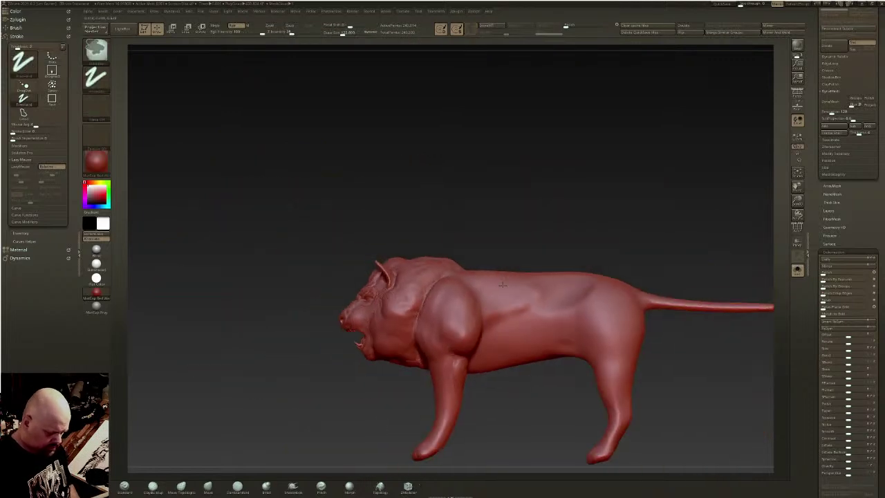
- Build up the underside of the chest and a diagonal muscle along the ribs behind the foreleg, smoothing both
{"action": "mouse_move", "coordinate": [484, 221]}
{"action": "left_mouse_down"}
{"action": "mouse_move", "coordinate": [535, 214]}
{"action": "mouse_move", "coordinate": [380, 261]}
{"action": "left_mouse_up"}
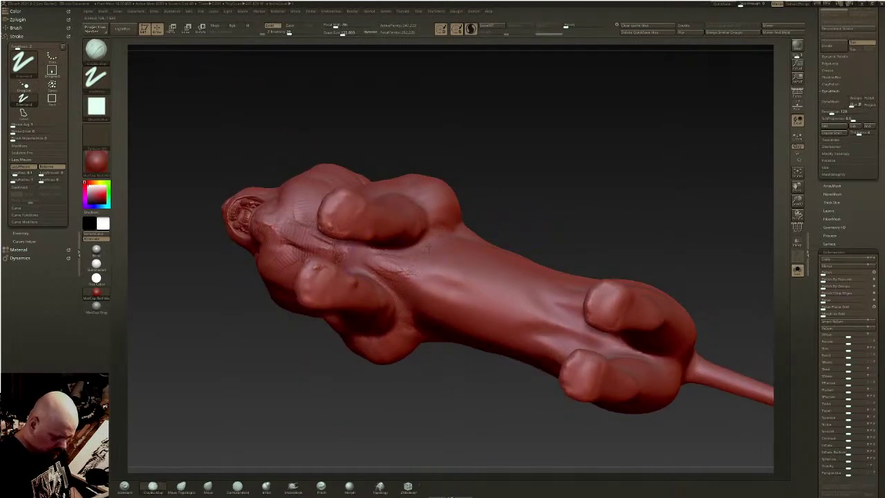
{"action": "left_click_drag", "start_coordinate": [361, 259], "coordinate": [442, 280], "text": "shift"}
{"action": "right_click_drag", "start_coordinate": [476, 268], "coordinate": [508, 291]}
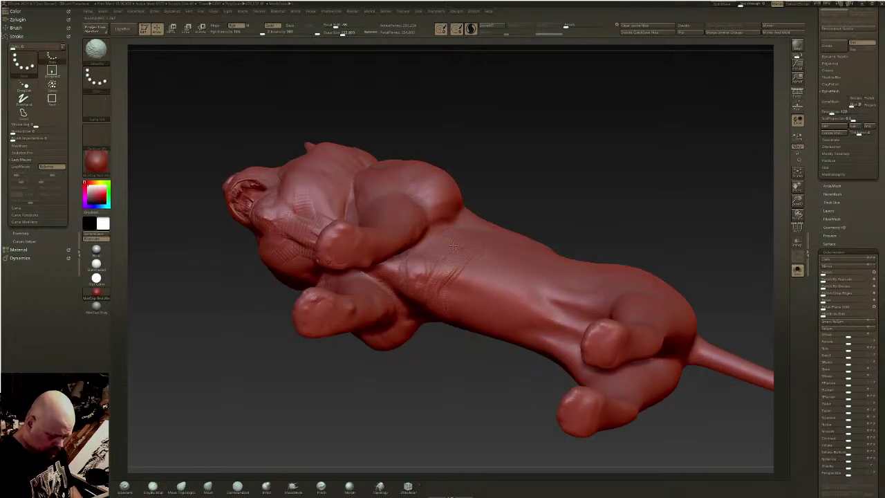
{"action": "right_click_drag", "start_coordinate": [419, 275], "coordinate": [487, 315]}
{"action": "left_click_drag", "start_coordinate": [438, 259], "coordinate": [524, 196]}
{"action": "key", "text": "shift"}
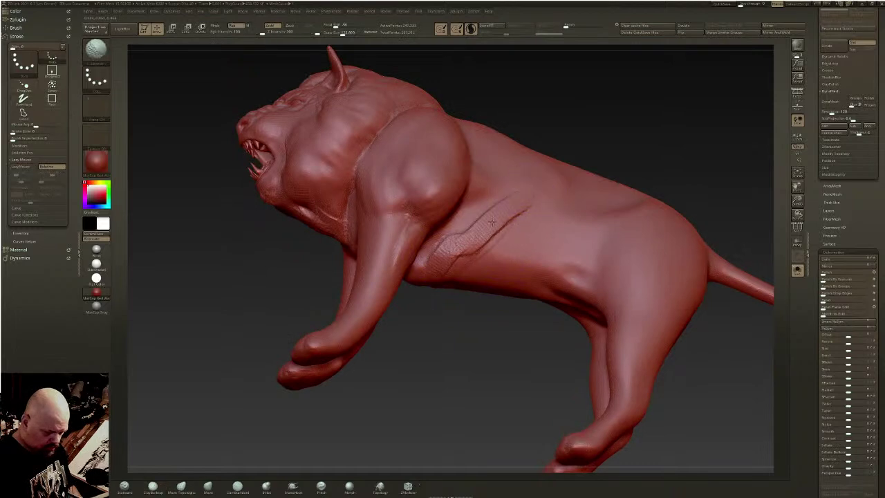
{"action": "mouse_move", "coordinate": [524, 196]}
{"action": "right_mouse_down", "text": "shift"}
{"action": "mouse_move", "coordinate": [553, 242]}
{"action": "mouse_move", "coordinate": [582, 203]}
{"action": "right_mouse_up", "text": "shift"}
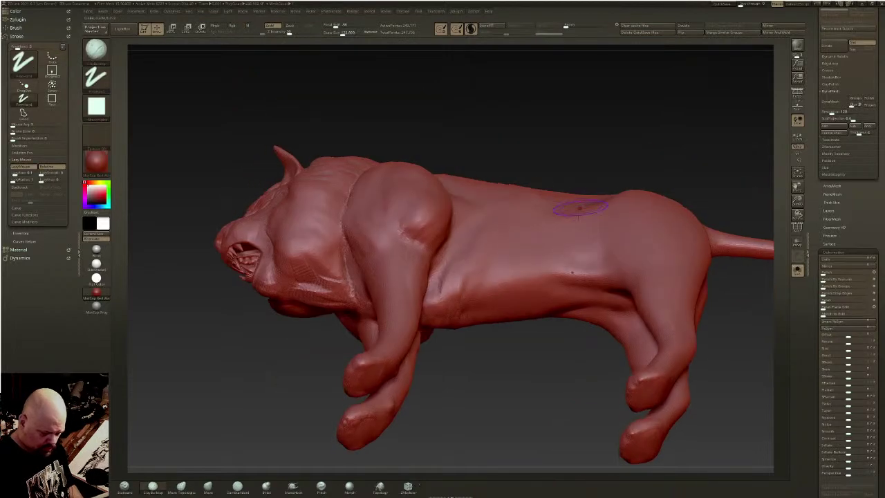
- Define the lower edge of the rib cage along the belly and flank, and smooth it
{"action": "mouse_move", "coordinate": [549, 282]}
{"action": "left_mouse_down"}
{"action": "mouse_move", "coordinate": [576, 270]}
{"action": "mouse_move", "coordinate": [498, 280]}
{"action": "mouse_move", "coordinate": [514, 302]}
{"action": "left_mouse_up"}
{"action": "key", "text": "shift"}
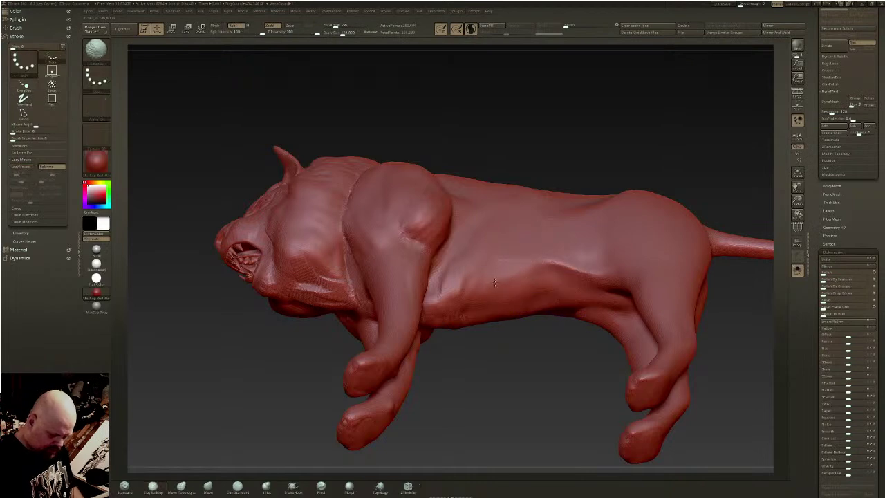
{"action": "right_click_drag", "start_coordinate": [585, 285], "coordinate": [610, 278]}
{"action": "left_click_drag", "start_coordinate": [585, 281], "coordinate": [520, 250]}
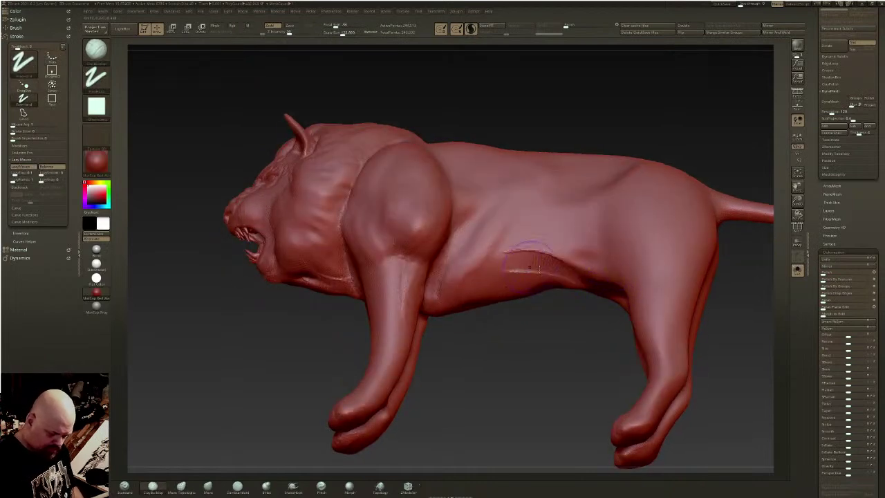
{"action": "left_click_drag", "start_coordinate": [573, 286], "coordinate": [498, 272], "text": "shift"}
- Touch up the side of the torso and smooth the shoulder surface with a larger brush
{"action": "mouse_move", "coordinate": [600, 278]}
{"action": "right_mouse_down"}
{"action": "mouse_move", "coordinate": [509, 272]}
{"action": "mouse_move", "coordinate": [624, 270]}
{"action": "mouse_move", "coordinate": [562, 263]}
{"action": "mouse_move", "coordinate": [512, 218]}
{"action": "right_mouse_up"}
{"action": "mouse_move", "coordinate": [512, 221]}
{"action": "left_mouse_down"}
{"action": "mouse_move", "coordinate": [509, 271]}
{"action": "mouse_move", "coordinate": [501, 248]}
{"action": "mouse_move", "coordinate": [485, 257]}
{"action": "mouse_move", "coordinate": [509, 244]}
{"action": "left_mouse_up"}
{"action": "key", "text": "s"}
{"action": "left_click_drag", "start_coordinate": [490, 172], "coordinate": [495, 173]}
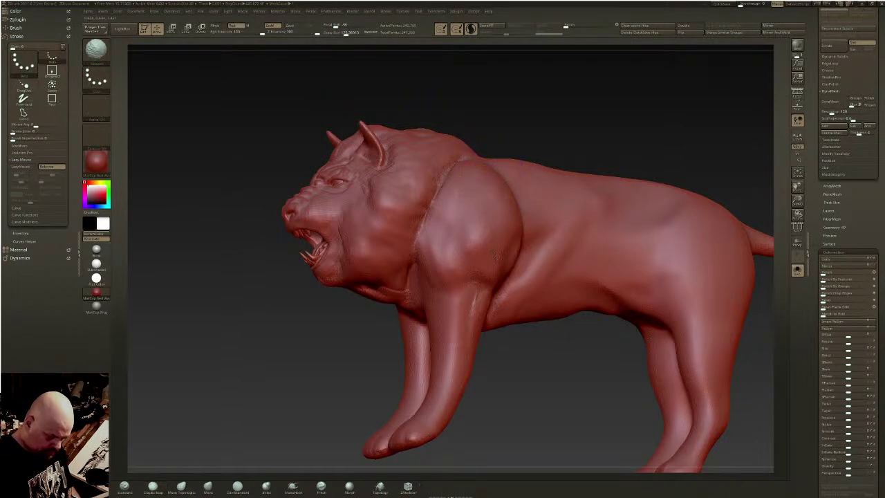
{"action": "left_click_drag", "start_coordinate": [487, 229], "coordinate": [540, 225], "text": "shift"}
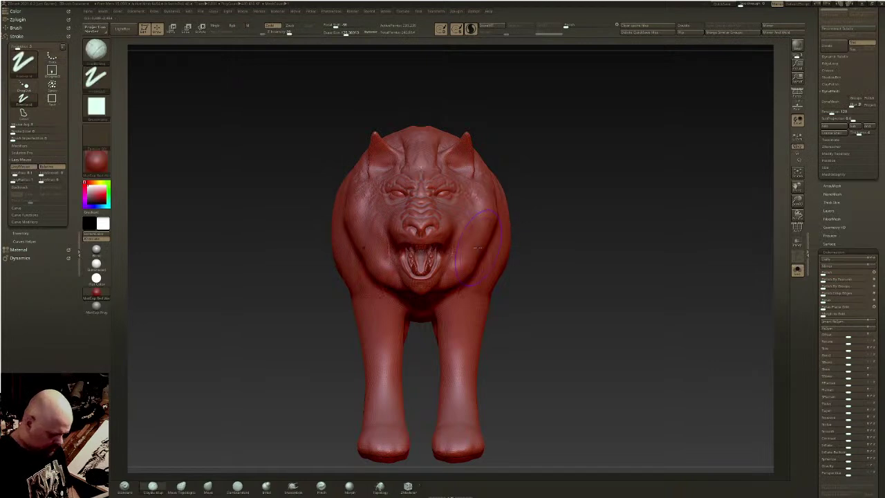
- Push the outer sides of the shoulders inward in front view with a large Move Topological brush
{"action": "left_click_drag", "start_coordinate": [348, 33], "coordinate": [354, 33]}
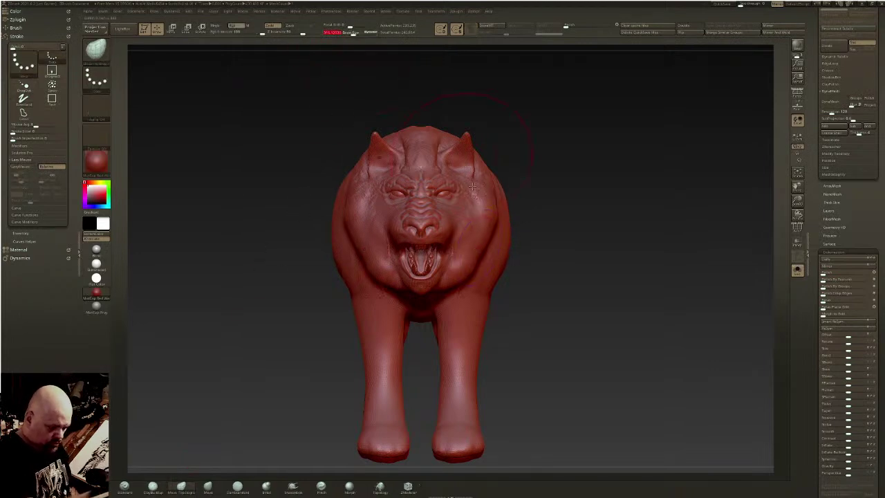
{"action": "left_click_drag", "start_coordinate": [502, 238], "coordinate": [503, 251], "text": "shift"}
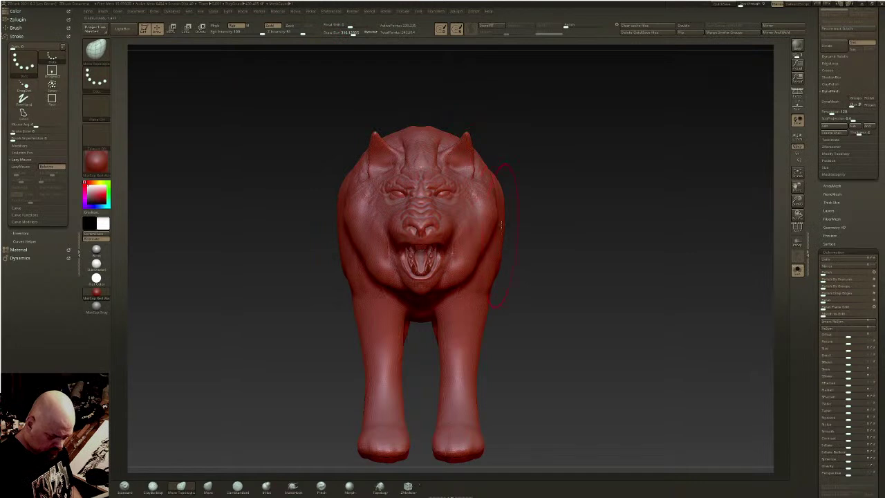
{"action": "key", "text": "w"}
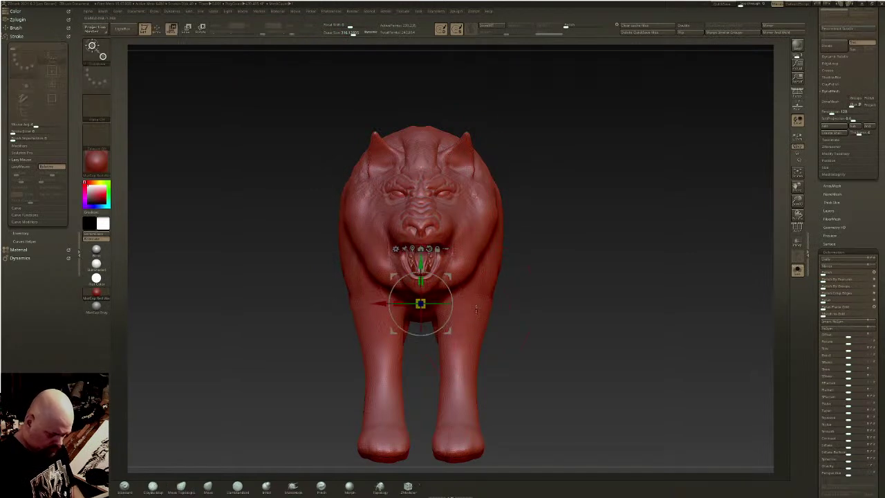
{"action": "key", "text": "q"}
- Mask the front legs and shoulders, soften the mask edge, and invert it to protect the head and body
{"action": "left_click_drag", "start_coordinate": [554, 321], "coordinate": [409, 330]}
{"action": "left_click_drag", "start_coordinate": [332, 313], "coordinate": [319, 316], "text": "shift"}
{"action": "mouse_move", "coordinate": [162, 360]}
{"action": "left_mouse_down"}
{"action": "mouse_move", "coordinate": [298, 346]}
{"action": "mouse_move", "coordinate": [514, 297]}
{"action": "left_mouse_up"}
{"action": "left_click_drag", "start_coordinate": [489, 269], "coordinate": [483, 395], "text": "ctrl"}
{"action": "mouse_move", "coordinate": [542, 332]}
{"action": "left_mouse_down"}
{"action": "mouse_move", "coordinate": [569, 311]}
{"action": "mouse_move", "coordinate": [657, 276]}
{"action": "left_mouse_up"}
{"action": "left_click_drag", "start_coordinate": [633, 325], "coordinate": [554, 198], "text": "ctrl"}
{"action": "mouse_move", "coordinate": [691, 311]}
{"action": "left_mouse_down"}
{"action": "mouse_move", "coordinate": [587, 332]}
{"action": "mouse_move", "coordinate": [526, 325]}
{"action": "left_mouse_up"}
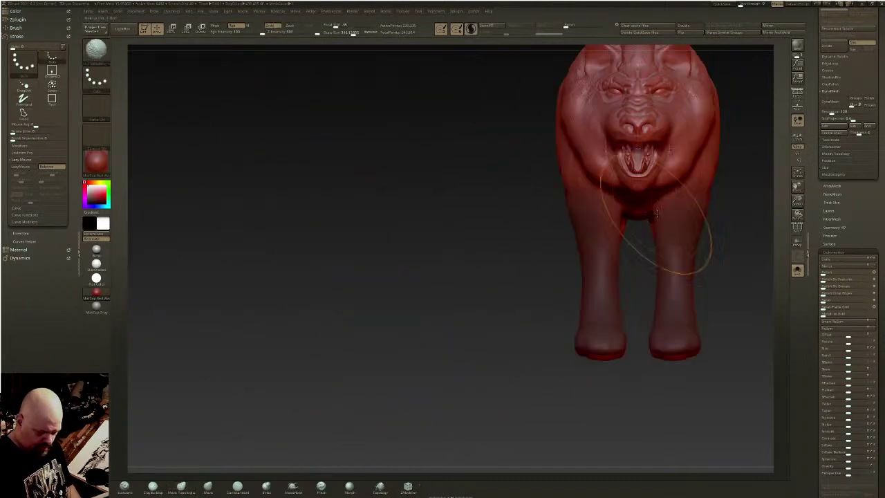
{"action": "left_click_drag", "start_coordinate": [689, 189], "coordinate": [560, 251], "text": "alt"}
{"action": "mouse_move", "coordinate": [618, 241]}
{"action": "left_mouse_down"}
{"action": "mouse_move", "coordinate": [572, 272]}
{"action": "mouse_move", "coordinate": [581, 164]}
{"action": "left_mouse_up"}
{"action": "left_click", "coordinate": [630, 274], "text": "ctrl"}
{"action": "left_click_drag", "start_coordinate": [630, 275], "coordinate": [643, 246], "text": "shift"}
- Place the gizmo at the unmasked shoulder, spread the front legs slightly apart, and clear the mask
{"action": "key", "text": "w"}
{"action": "left_click_drag", "start_coordinate": [754, 182], "coordinate": [600, 170]}
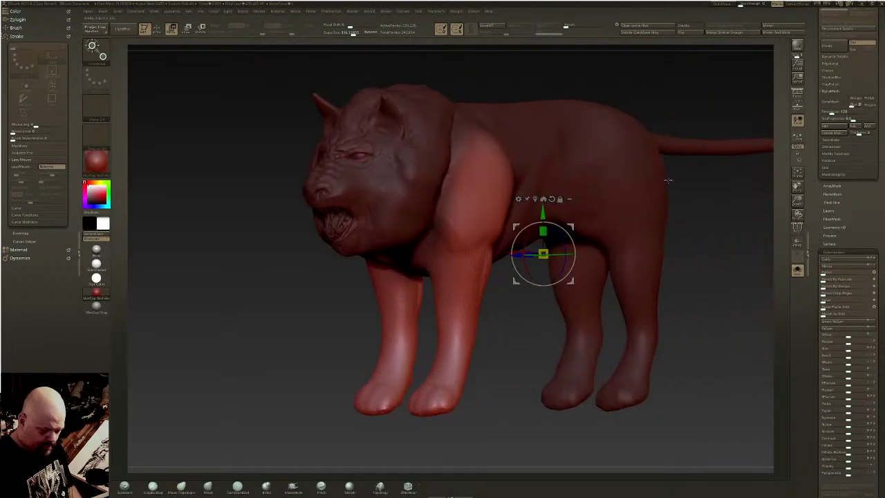
{"action": "key", "text": "q"}
{"action": "mouse_move", "coordinate": [668, 178]}
{"action": "left_mouse_down"}
{"action": "mouse_move", "coordinate": [662, 168]}
{"action": "mouse_move", "coordinate": [639, 277]}
{"action": "mouse_move", "coordinate": [645, 377]}
{"action": "left_mouse_up"}
{"action": "left_click_drag", "start_coordinate": [691, 265], "coordinate": [707, 258], "text": "shift"}
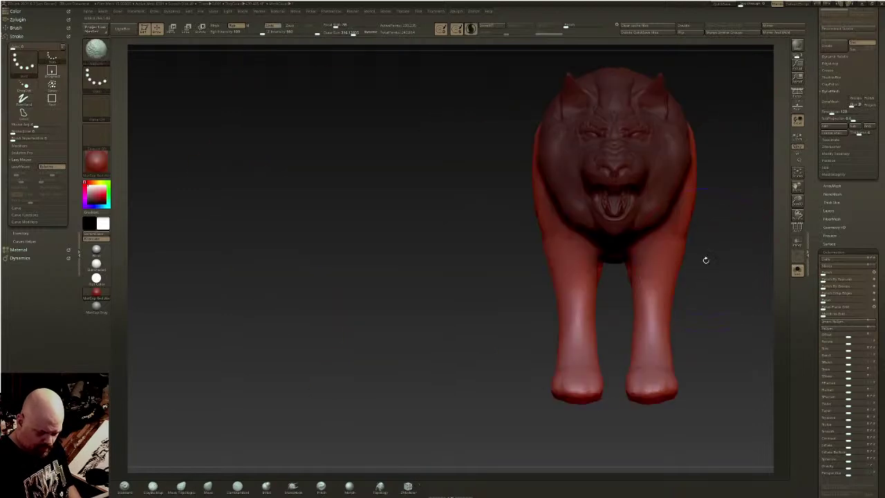
{"action": "key", "text": "w"}
{"action": "left_click", "coordinate": [684, 215], "text": "alt"}
{"action": "left_click", "coordinate": [694, 159], "text": "alt"}
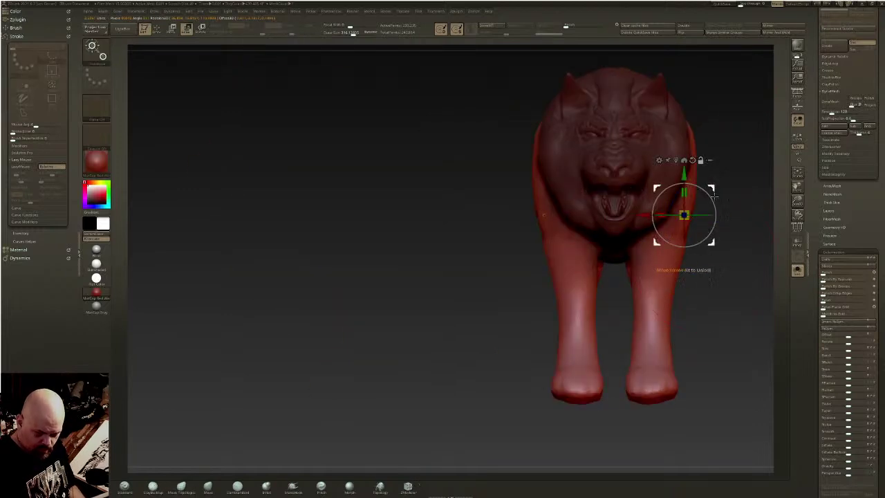
{"action": "left_click_drag", "start_coordinate": [645, 214], "coordinate": [655, 215]}
{"action": "left_click_drag", "start_coordinate": [734, 195], "coordinate": [608, 218], "text": "alt"}
{"action": "key", "text": "q"}
{"action": "left_click_drag", "start_coordinate": [681, 217], "coordinate": [581, 234], "text": "alt"}
{"action": "mouse_move", "coordinate": [685, 293]}
{"action": "left_mouse_down", "text": "ctrl"}
{"action": "mouse_move", "coordinate": [699, 316]}
{"action": "mouse_move", "coordinate": [717, 220]}
{"action": "mouse_move", "coordinate": [634, 320]}
{"action": "mouse_move", "coordinate": [626, 315]}
{"action": "left_mouse_up", "text": "ctrl"}
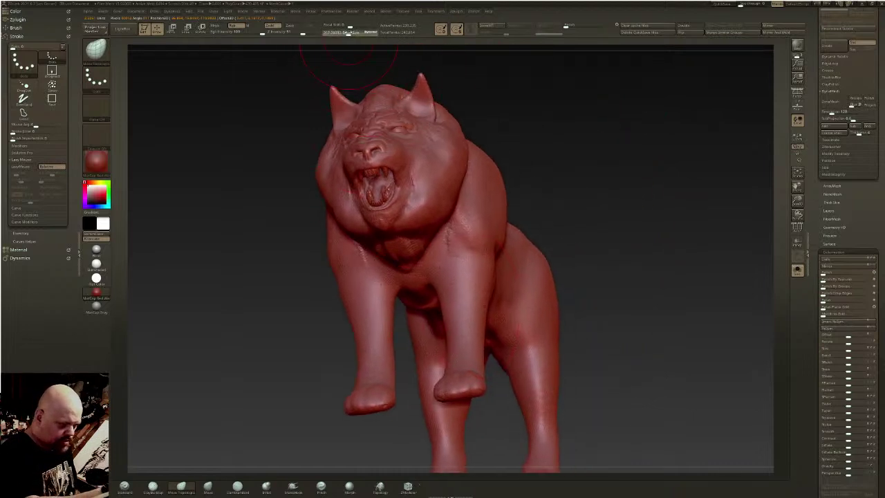
- Carve folds where the inner front legs meet the chest and smooth them with a slightly larger brush
{"action": "left_click", "coordinate": [346, 34]}
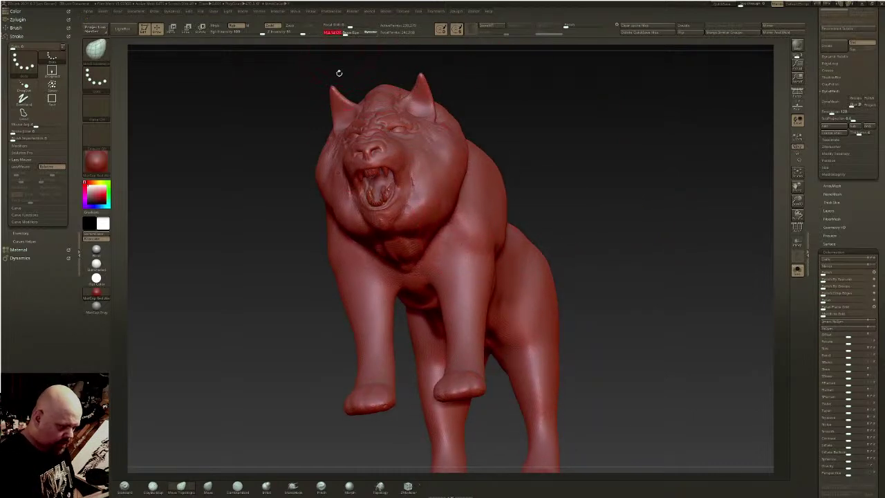
{"action": "left_click", "coordinate": [237, 486]}
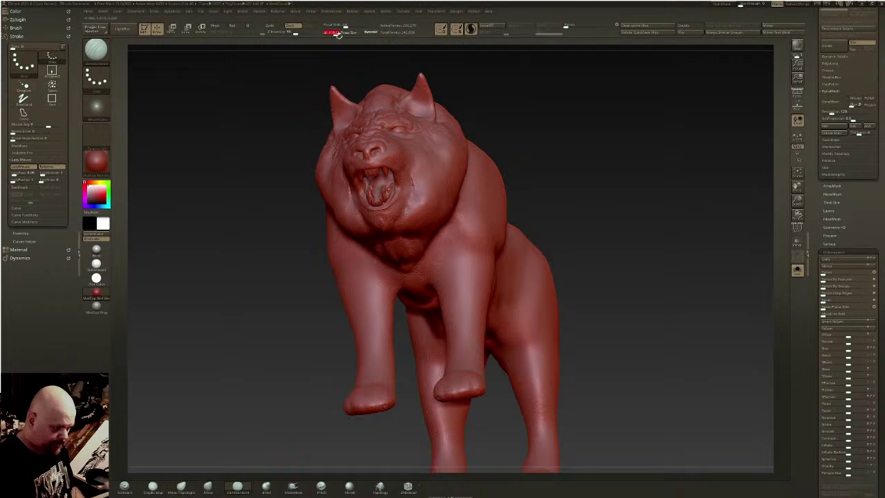
{"action": "left_click_drag", "start_coordinate": [338, 32], "coordinate": [339, 33]}
{"action": "right_click_drag", "start_coordinate": [415, 190], "coordinate": [449, 166]}
{"action": "left_click_drag", "start_coordinate": [453, 224], "coordinate": [427, 292]}
{"action": "mouse_move", "coordinate": [440, 247]}
{"action": "left_mouse_down"}
{"action": "mouse_move", "coordinate": [427, 266]}
{"action": "mouse_move", "coordinate": [430, 294]}
{"action": "mouse_move", "coordinate": [439, 273]}
{"action": "left_mouse_up"}
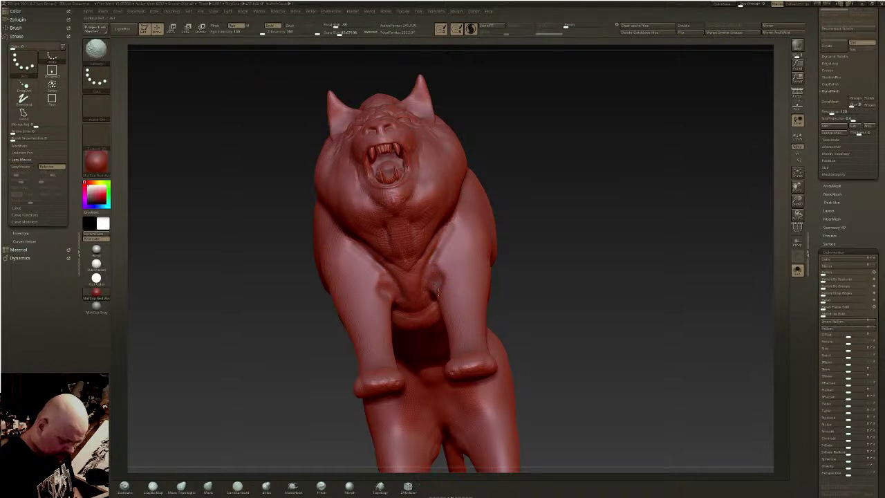
{"action": "left_click_drag", "start_coordinate": [339, 33], "coordinate": [343, 33]}
{"action": "right_click_drag", "start_coordinate": [396, 181], "coordinate": [440, 207]}
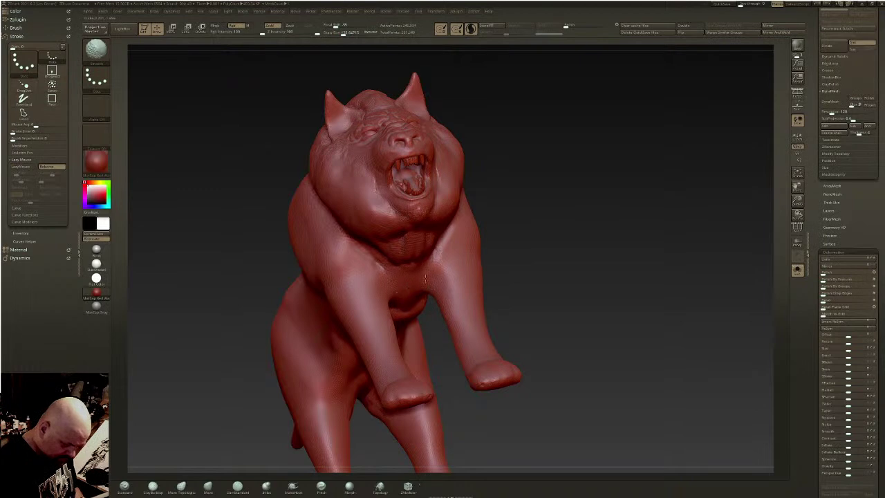
{"action": "left_click_drag", "start_coordinate": [436, 278], "coordinate": [439, 253], "text": "shift"}
- Reshape the inner armpit and upper front leg beside the chest with the Move Topological brush
{"action": "left_click", "coordinate": [184, 487]}
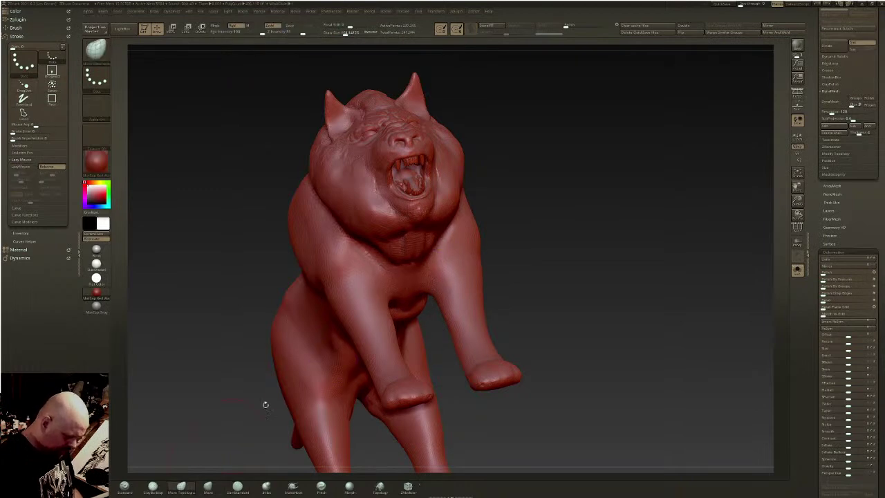
{"action": "left_click_drag", "start_coordinate": [426, 287], "coordinate": [434, 271]}
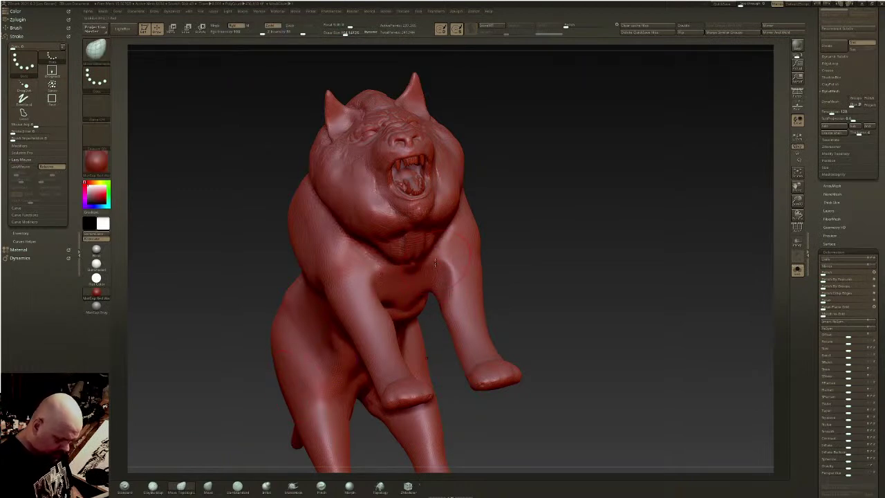
{"action": "left_click_drag", "start_coordinate": [446, 309], "coordinate": [451, 282]}
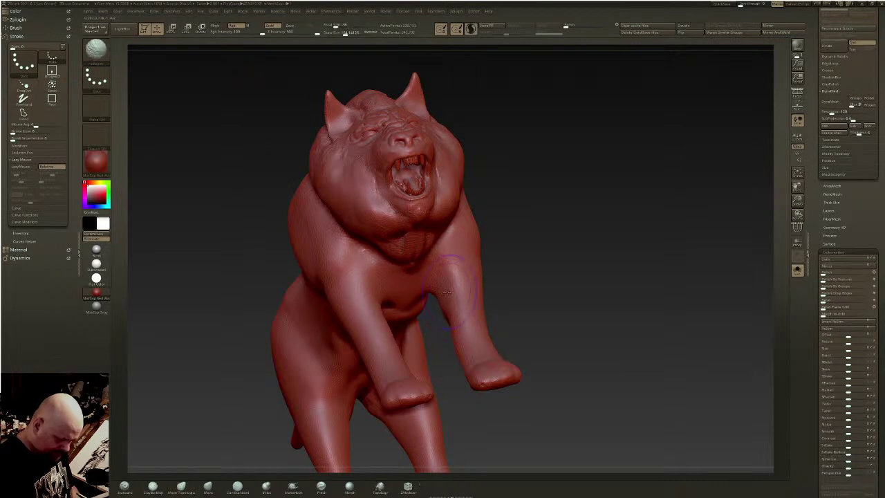
- Carve creases between the chest and the inner shoulders, running up toward the neck ruff
{"action": "left_click", "coordinate": [237, 487]}
{"action": "right_click_drag", "start_coordinate": [477, 256], "coordinate": [441, 253]}
{"action": "left_click_drag", "start_coordinate": [434, 267], "coordinate": [454, 221]}
{"action": "left_click_drag", "start_coordinate": [409, 274], "coordinate": [448, 236]}
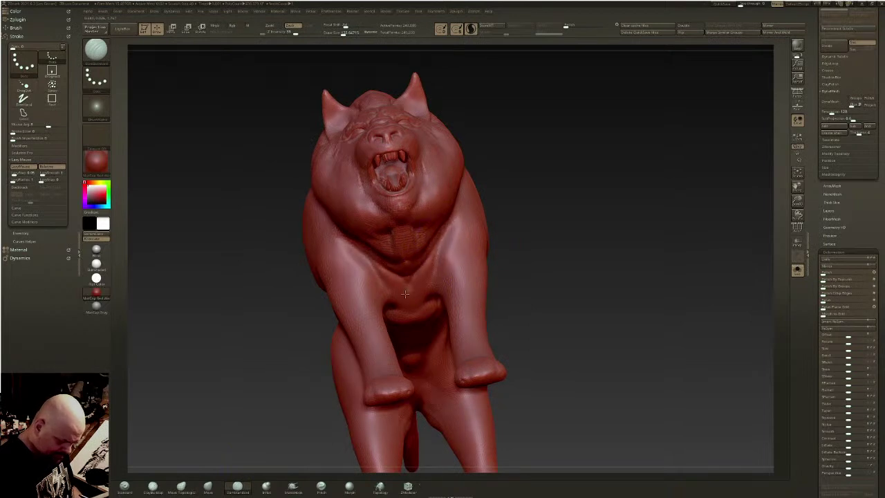
- Carve breastbone and chest muscle lines on the underside between the front legs and smooth them
{"action": "right_click_drag", "start_coordinate": [415, 299], "coordinate": [435, 277]}
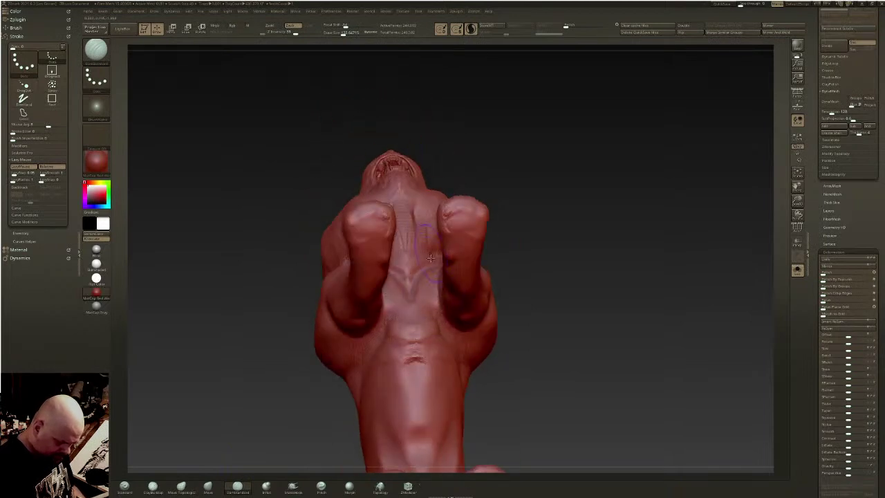
{"action": "key", "text": "shift"}
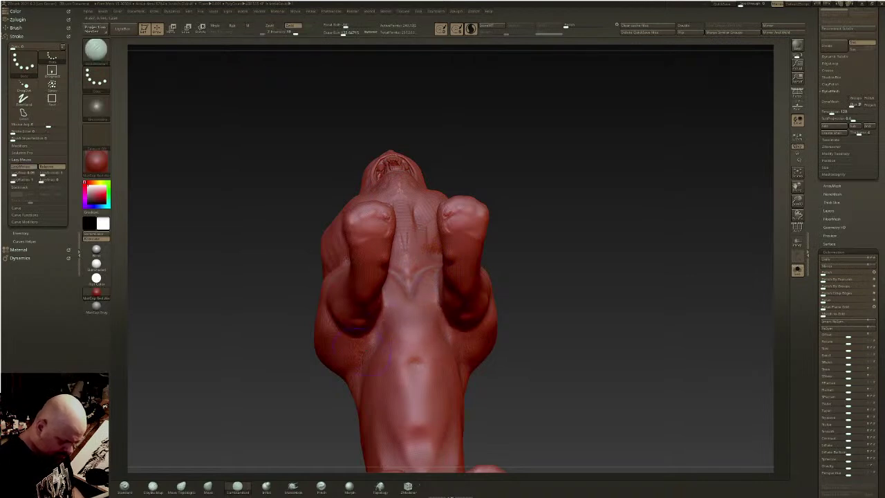
{"action": "right_click_drag", "start_coordinate": [401, 325], "coordinate": [406, 331]}
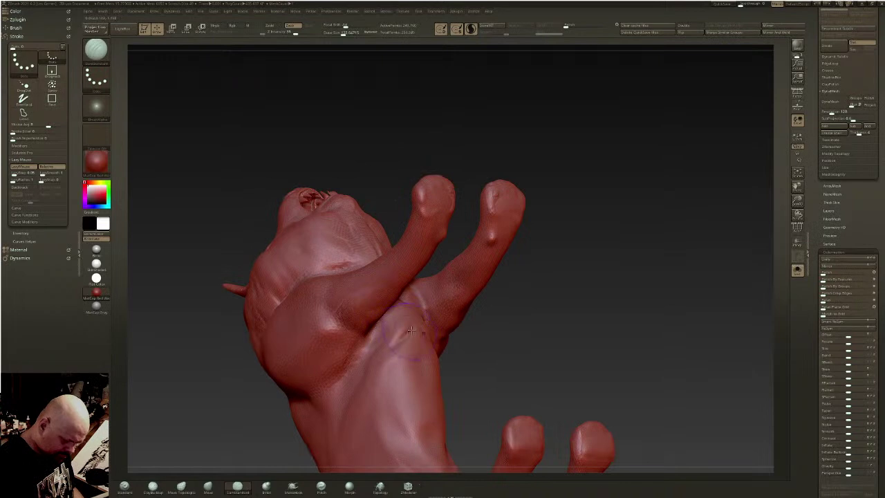
{"action": "right_click_drag", "start_coordinate": [411, 312], "coordinate": [399, 329]}
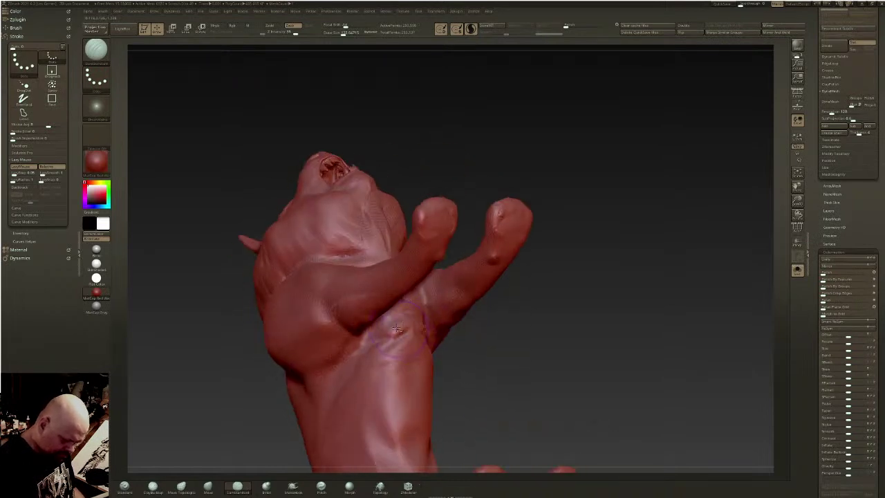
{"action": "left_click_drag", "start_coordinate": [359, 353], "coordinate": [404, 332]}
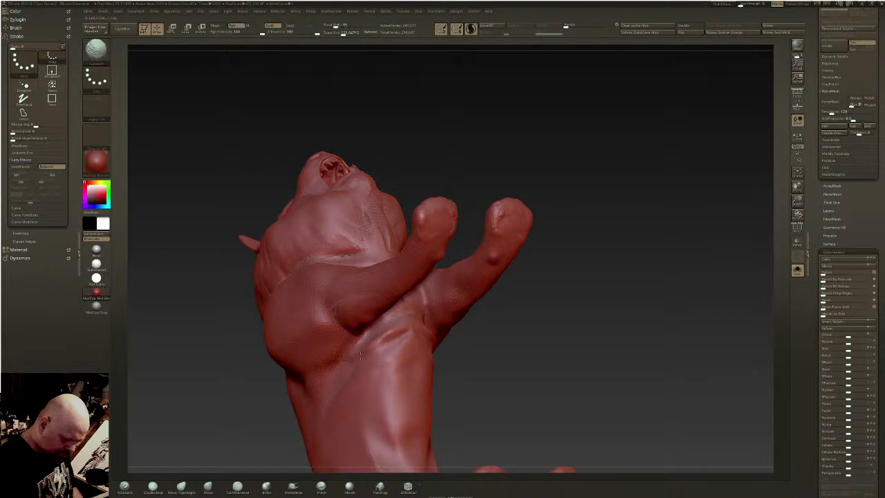
{"action": "right_click_drag", "start_coordinate": [389, 339], "coordinate": [415, 353]}
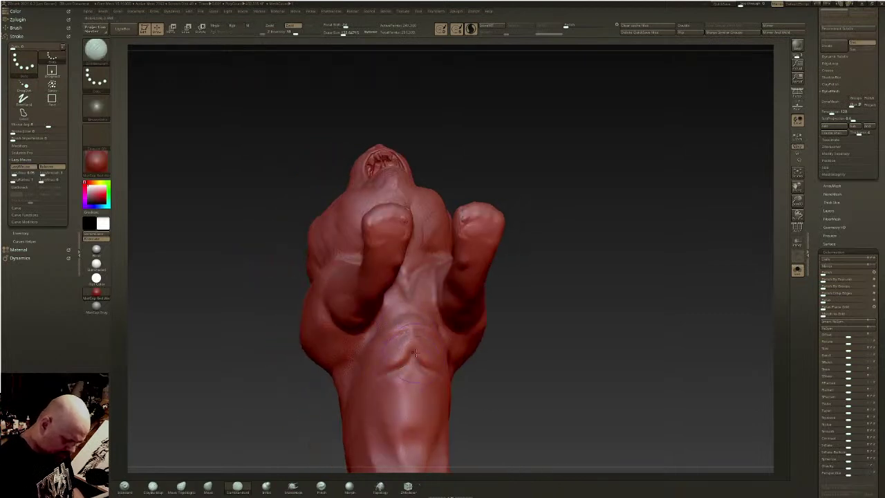
{"action": "left_click_drag", "start_coordinate": [403, 363], "coordinate": [387, 371], "text": "shift"}
- Carve a row of slanted rib and side muscle grooves behind the shoulder, then soften them
{"action": "mouse_move", "coordinate": [412, 310]}
{"action": "right_mouse_down"}
{"action": "mouse_move", "coordinate": [423, 252]}
{"action": "mouse_move", "coordinate": [627, 237]}
{"action": "mouse_move", "coordinate": [498, 300]}
{"action": "right_mouse_up"}
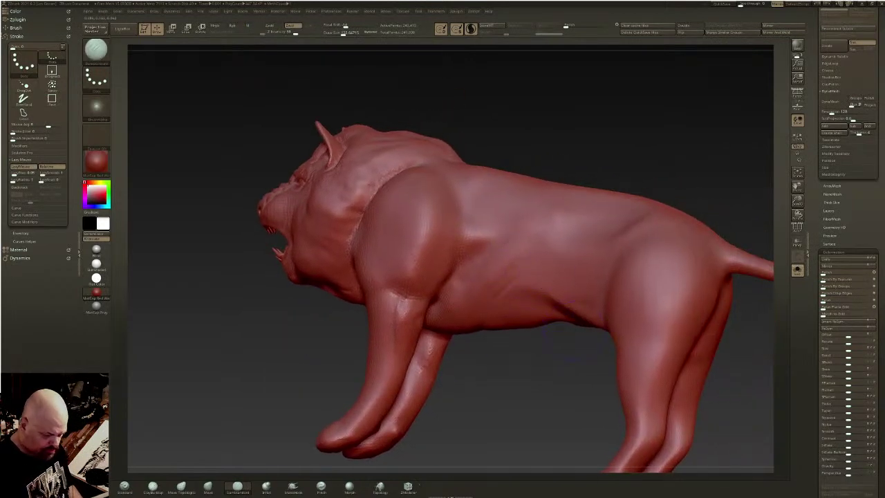
{"action": "right_click_drag", "start_coordinate": [537, 271], "coordinate": [492, 256]}
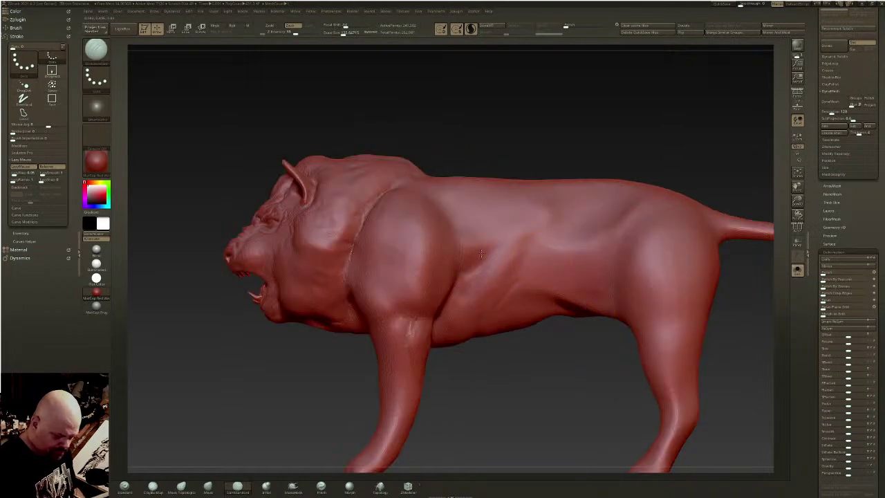
{"action": "mouse_move", "coordinate": [491, 247]}
{"action": "left_mouse_down"}
{"action": "mouse_move", "coordinate": [525, 222]}
{"action": "mouse_move", "coordinate": [466, 279]}
{"action": "mouse_move", "coordinate": [502, 284]}
{"action": "left_mouse_up"}
{"action": "mouse_move", "coordinate": [492, 294]}
{"action": "left_mouse_down"}
{"action": "mouse_move", "coordinate": [500, 296]}
{"action": "mouse_move", "coordinate": [482, 313]}
{"action": "left_mouse_up"}
{"action": "mouse_move", "coordinate": [501, 246]}
{"action": "left_mouse_down"}
{"action": "mouse_move", "coordinate": [519, 273]}
{"action": "mouse_move", "coordinate": [561, 210]}
{"action": "left_mouse_up"}
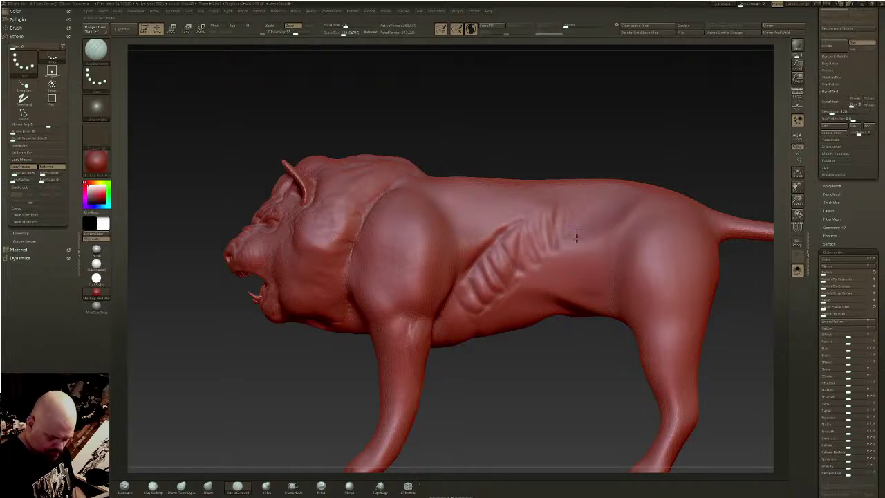
{"action": "key", "text": "shift"}
- Define the muscle lines around the shoulder blade and upper back, smoothing the transitions
{"action": "right_click_drag", "start_coordinate": [496, 232], "coordinate": [526, 263]}
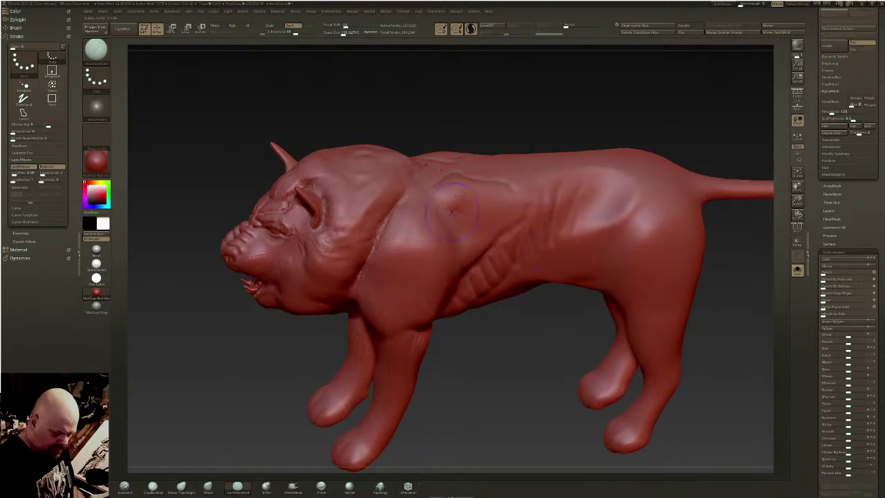
{"action": "left_click_drag", "start_coordinate": [469, 224], "coordinate": [533, 184]}
{"action": "right_click_drag", "start_coordinate": [533, 184], "coordinate": [530, 232]}
{"action": "key", "text": "shift"}
{"action": "left_click_drag", "start_coordinate": [403, 203], "coordinate": [427, 175]}
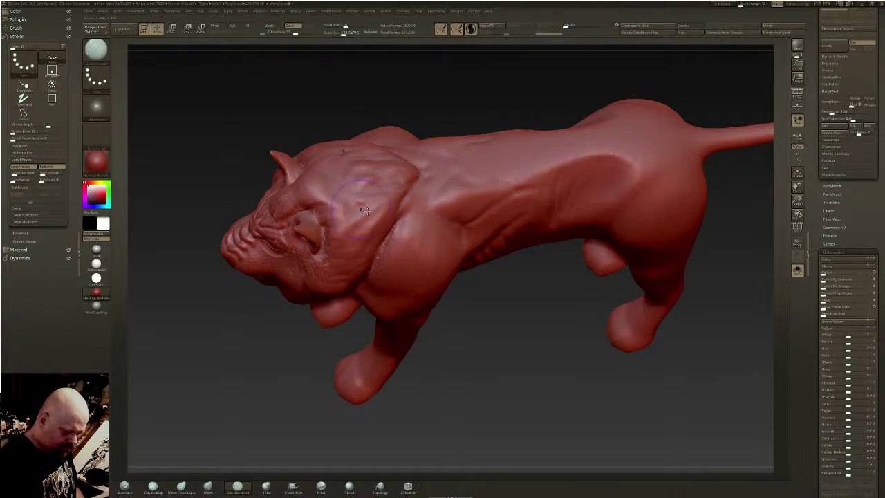
- Carve creases on the back of the neck running between the shoulder blades and smooth them
{"action": "right_click_drag", "start_coordinate": [437, 160], "coordinate": [431, 199]}
{"action": "mouse_move", "coordinate": [411, 166]}
{"action": "left_mouse_down"}
{"action": "mouse_move", "coordinate": [444, 173]}
{"action": "mouse_move", "coordinate": [424, 182]}
{"action": "mouse_move", "coordinate": [435, 177]}
{"action": "left_mouse_up"}
{"action": "key", "text": "shift"}
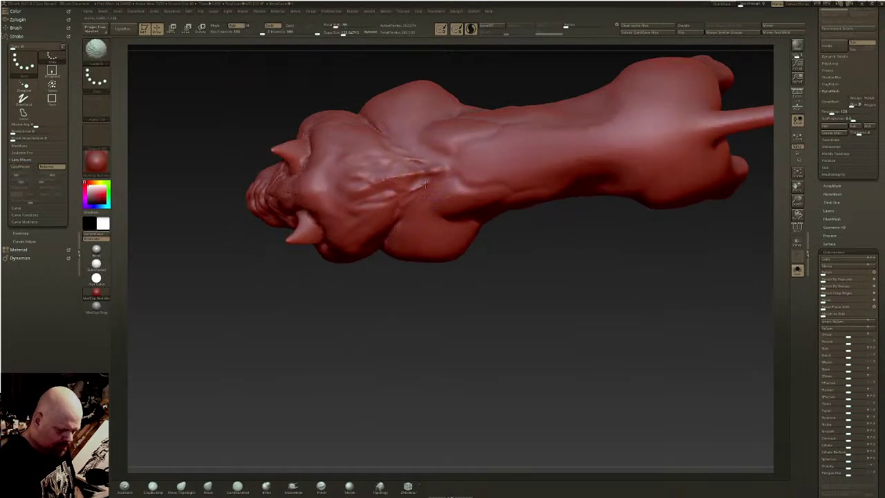
{"action": "mouse_move", "coordinate": [432, 173]}
{"action": "right_mouse_down"}
{"action": "mouse_move", "coordinate": [482, 235]}
{"action": "mouse_move", "coordinate": [361, 63]}
{"action": "mouse_move", "coordinate": [463, 196]}
{"action": "right_mouse_up"}
- Carve muscle grooves on the rear of the upper forelegs below the elbows and smooth them
{"action": "right_click_drag", "start_coordinate": [412, 278], "coordinate": [463, 328]}
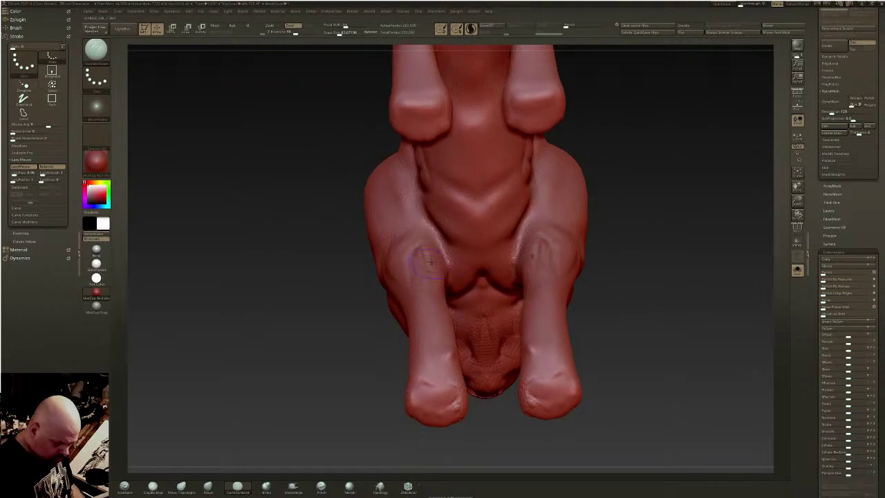
{"action": "left_click_drag", "start_coordinate": [419, 256], "coordinate": [420, 260], "text": "shift"}
{"action": "right_click_drag", "start_coordinate": [420, 256], "coordinate": [426, 250]}
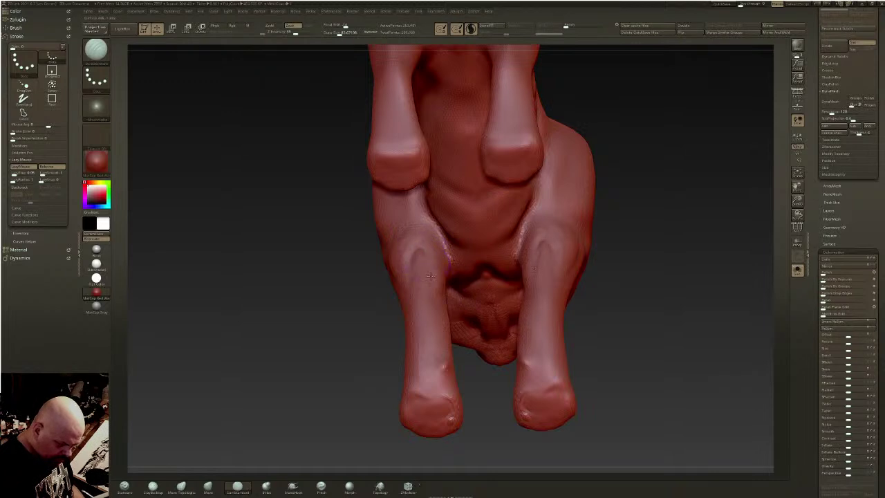
{"action": "right_click_drag", "start_coordinate": [433, 287], "coordinate": [412, 249]}
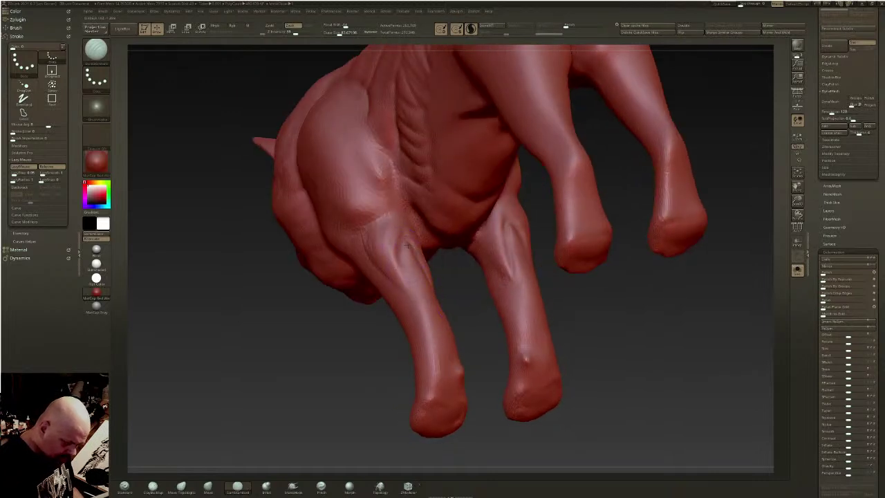
- Define the elbow area and the muscle lines connecting the shoulders to the inner and rear forelegs
{"action": "mouse_move", "coordinate": [389, 206]}
{"action": "left_mouse_down"}
{"action": "mouse_move", "coordinate": [391, 177]}
{"action": "mouse_move", "coordinate": [373, 220]}
{"action": "mouse_move", "coordinate": [376, 211]}
{"action": "left_mouse_up"}
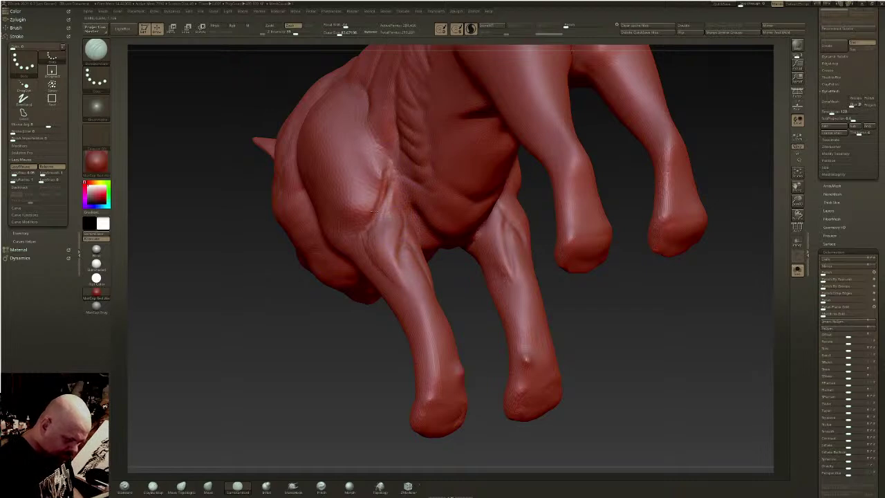
{"action": "mouse_move", "coordinate": [381, 198]}
{"action": "right_mouse_down"}
{"action": "mouse_move", "coordinate": [404, 204]}
{"action": "mouse_move", "coordinate": [429, 254]}
{"action": "right_mouse_up"}
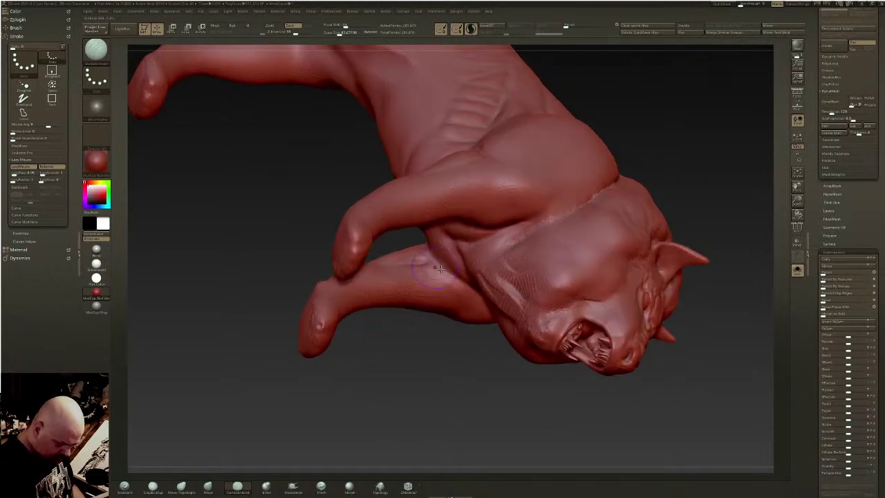
{"action": "right_click_drag", "start_coordinate": [427, 264], "coordinate": [470, 318]}
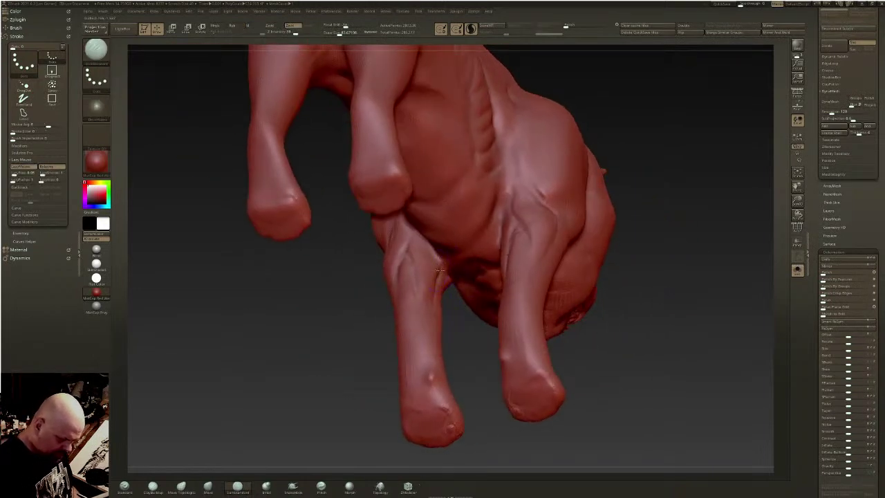
{"action": "right_click_drag", "start_coordinate": [439, 275], "coordinate": [443, 264]}
{"action": "right_click_drag", "start_coordinate": [406, 230], "coordinate": [402, 276]}
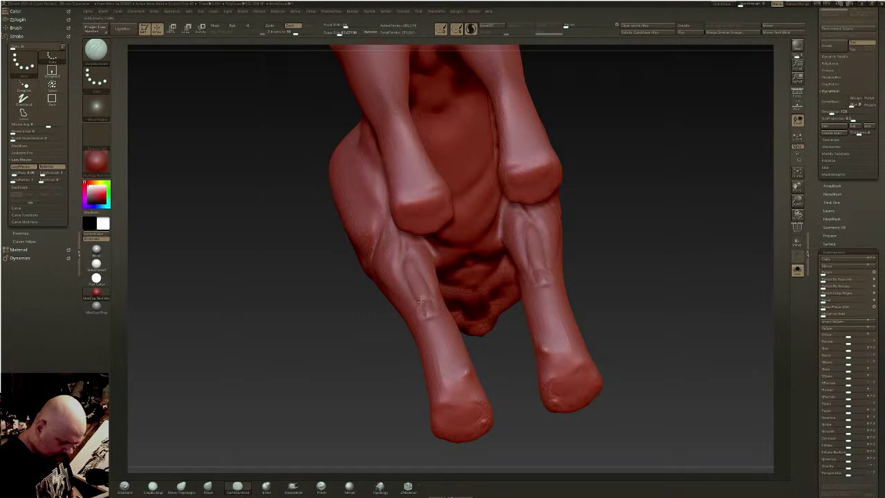
- Carve long tendon grooves down the rear of the lower forelegs to just above the paws
{"action": "right_click_drag", "start_coordinate": [423, 311], "coordinate": [409, 297]}
{"action": "left_click_drag", "start_coordinate": [420, 321], "coordinate": [446, 372]}
{"action": "left_click_drag", "start_coordinate": [433, 324], "coordinate": [453, 370]}
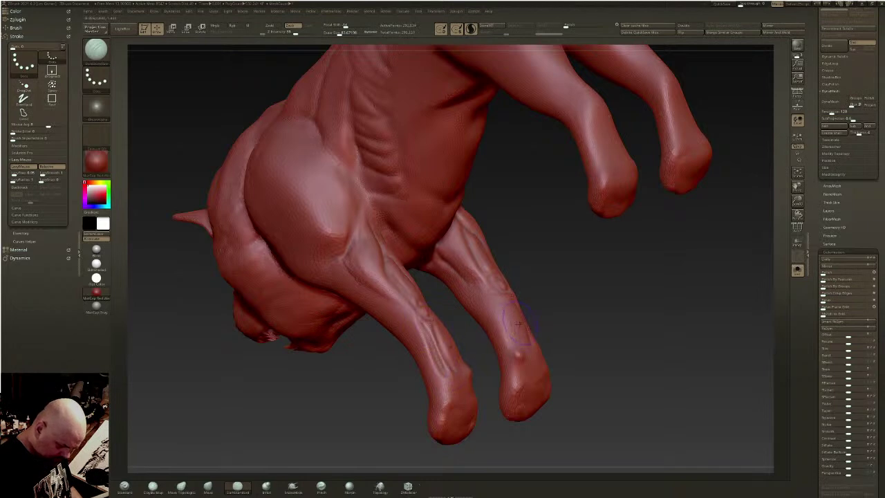
{"action": "mouse_move", "coordinate": [508, 331]}
{"action": "left_mouse_down"}
{"action": "mouse_move", "coordinate": [517, 313]}
{"action": "mouse_move", "coordinate": [510, 340]}
{"action": "mouse_move", "coordinate": [492, 307]}
{"action": "mouse_move", "coordinate": [503, 346]}
{"action": "mouse_move", "coordinate": [496, 309]}
{"action": "mouse_move", "coordinate": [523, 346]}
{"action": "left_mouse_up"}
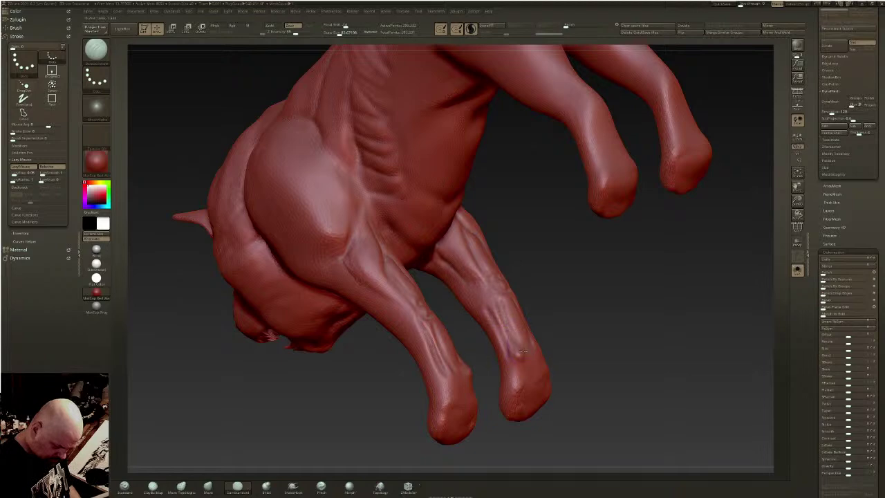
{"action": "mouse_move", "coordinate": [581, 356]}
{"action": "left_mouse_down"}
{"action": "mouse_move", "coordinate": [484, 361]}
{"action": "mouse_move", "coordinate": [469, 307]}
{"action": "mouse_move", "coordinate": [395, 329]}
{"action": "left_mouse_up"}
- Mask the front paws in side view, invert the mask, and rotate the paws at the wrist so they sit flatter
{"action": "mouse_move", "coordinate": [396, 330]}
{"action": "right_mouse_down"}
{"action": "mouse_move", "coordinate": [418, 364]}
{"action": "mouse_move", "coordinate": [411, 353]}
{"action": "mouse_move", "coordinate": [422, 337]}
{"action": "mouse_move", "coordinate": [435, 345]}
{"action": "mouse_move", "coordinate": [445, 336]}
{"action": "mouse_move", "coordinate": [400, 310]}
{"action": "mouse_move", "coordinate": [525, 340]}
{"action": "mouse_move", "coordinate": [409, 329]}
{"action": "mouse_move", "coordinate": [431, 338]}
{"action": "mouse_move", "coordinate": [365, 358]}
{"action": "right_mouse_up"}
{"action": "left_click", "coordinate": [181, 487]}
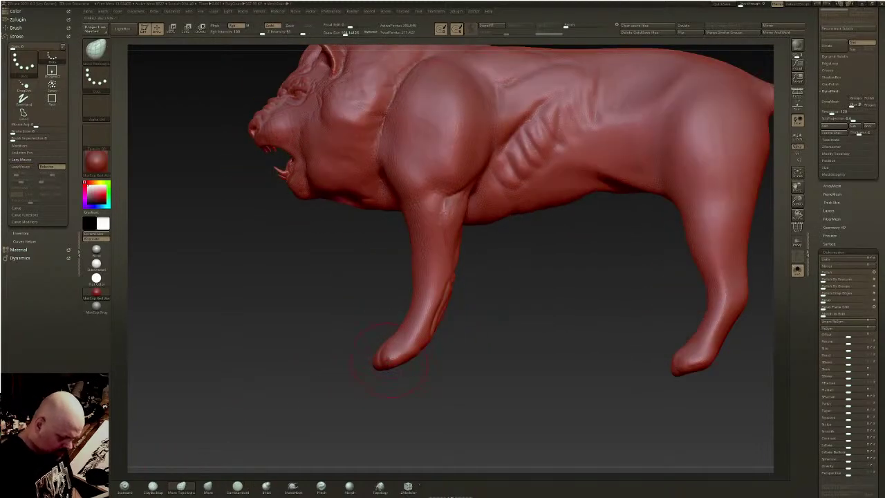
{"action": "left_click_drag", "start_coordinate": [449, 333], "coordinate": [331, 402], "text": "ctrl"}
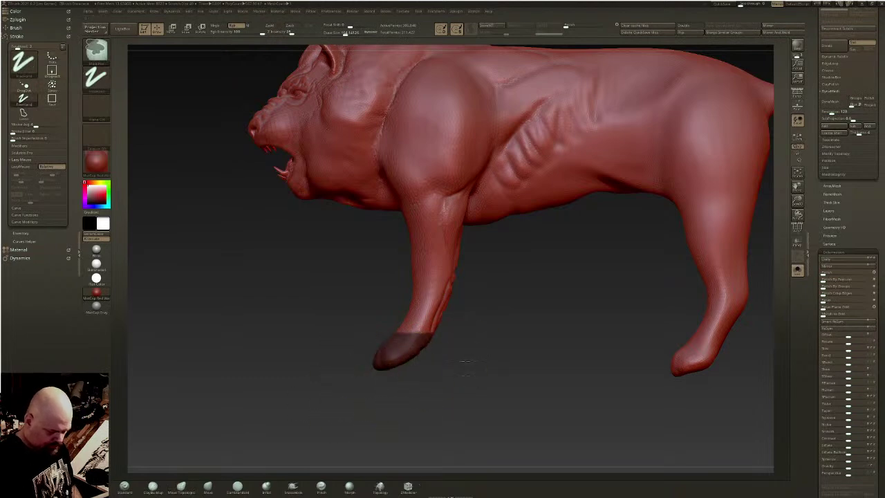
{"action": "left_click", "coordinate": [462, 362], "text": "ctrl"}
{"action": "key", "text": "r"}
{"action": "left_click", "coordinate": [419, 333]}
{"action": "left_click", "coordinate": [426, 278]}
{"action": "left_click_drag", "start_coordinate": [445, 305], "coordinate": [438, 332]}
{"action": "key", "text": "ctrl+z"}
{"action": "left_click_drag", "start_coordinate": [650, 305], "coordinate": [537, 318], "text": "alt"}
{"action": "key", "text": "q"}
- Mask the hind paws, soften the mask edge, and invert it to protect the rest of the body
{"action": "left_click_drag", "start_coordinate": [623, 364], "coordinate": [521, 413], "text": "ctrl"}
{"action": "left_click", "coordinate": [633, 370], "text": "ctrl"}
{"action": "left_click", "coordinate": [612, 348], "text": "ctrl"}
{"action": "left_click", "coordinate": [611, 348], "text": "ctrl"}
{"action": "mouse_move", "coordinate": [609, 357]}
{"action": "left_mouse_down", "text": "ctrl"}
{"action": "mouse_move", "coordinate": [565, 375]}
{"action": "mouse_move", "coordinate": [599, 358]}
{"action": "left_mouse_up", "text": "ctrl"}
{"action": "left_click", "coordinate": [616, 368], "text": "ctrl"}
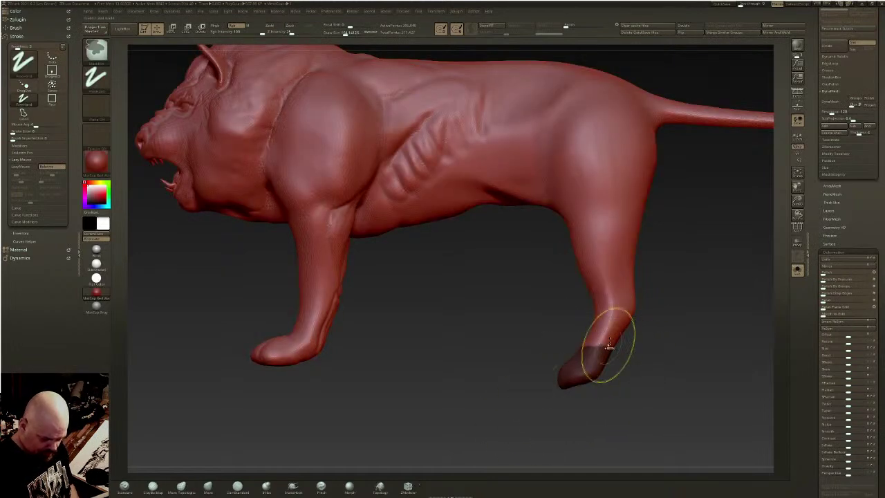
{"action": "left_click", "coordinate": [637, 322], "text": "ctrl"}
{"action": "left_click", "coordinate": [614, 320], "text": "ctrl"}
- Place the gizmo at the hind ankle, rotate the hind paws flatter toward the ground, and clear the mask
{"action": "key", "text": "w"}
{"action": "left_click", "coordinate": [598, 343]}
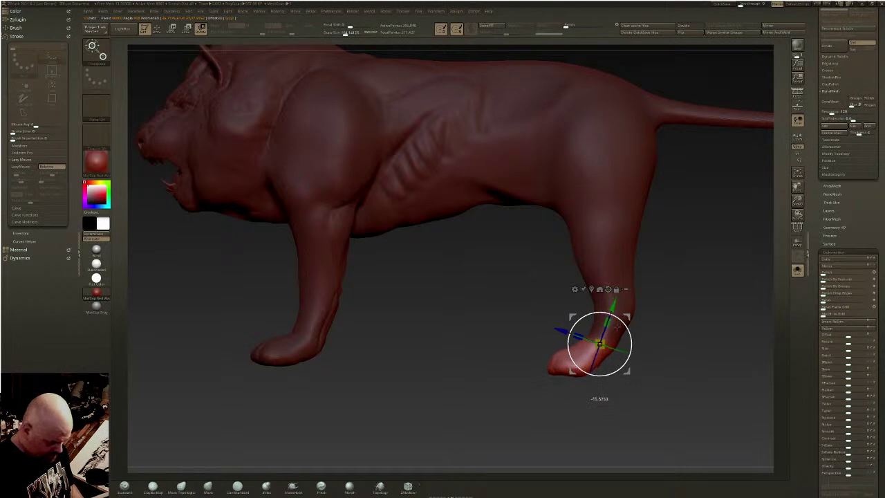
{"action": "left_click_drag", "start_coordinate": [599, 344], "coordinate": [603, 339]}
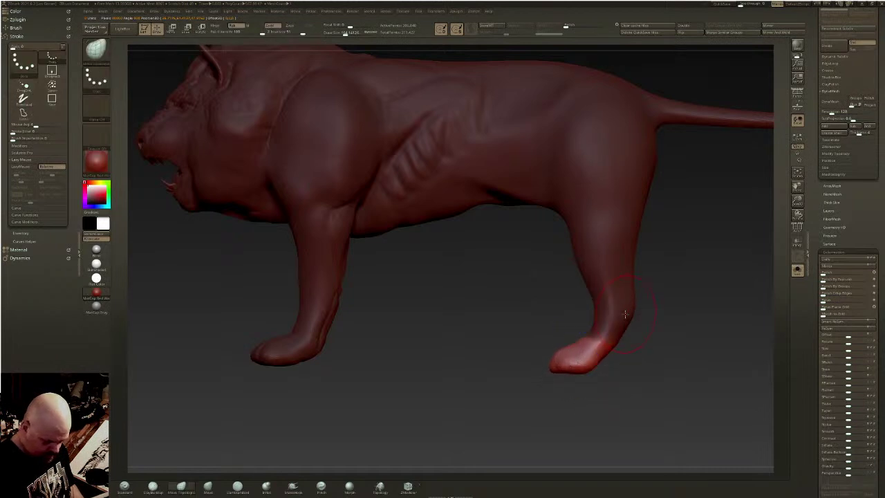
{"action": "key", "text": "q"}
{"action": "left_click_drag", "start_coordinate": [657, 303], "coordinate": [640, 309], "text": "ctrl"}
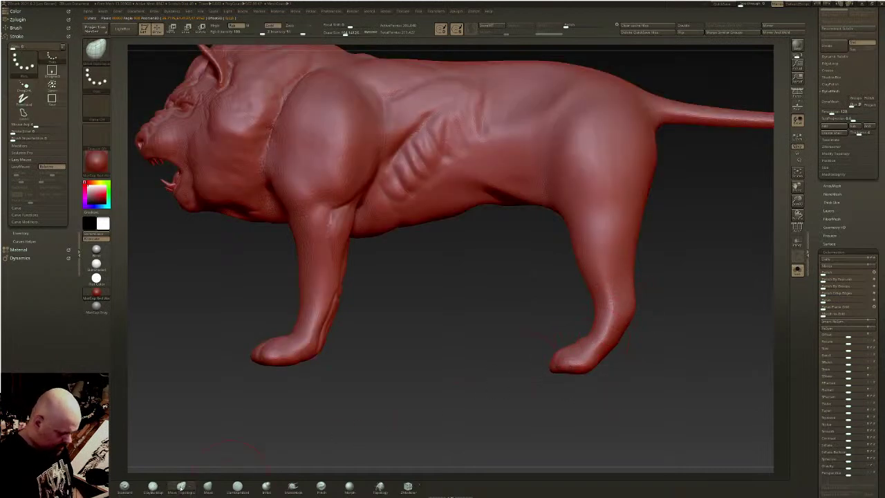
- Mask the lower hind legs, invert the mask, and nudge the hind paws slightly upward to level them with the front paws
{"action": "left_click_drag", "start_coordinate": [504, 303], "coordinate": [666, 411], "text": "ctrl"}
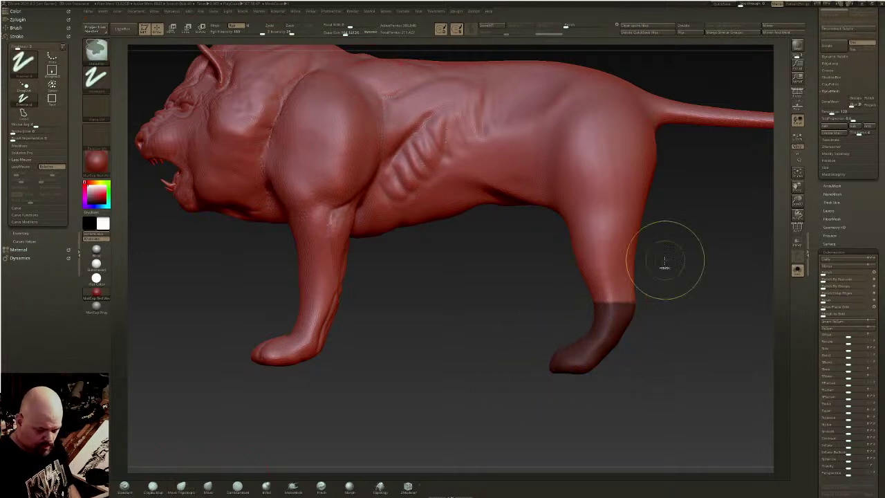
{"action": "left_click", "coordinate": [662, 257], "text": "ctrl"}
{"action": "key", "text": "w"}
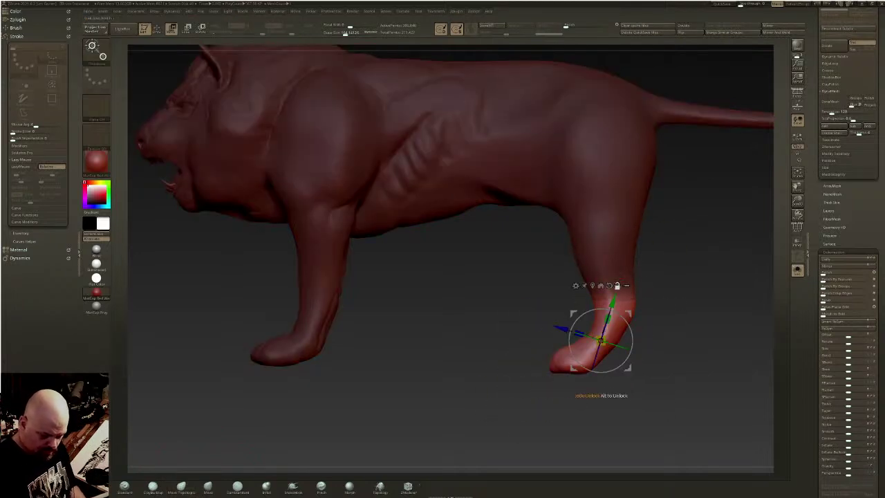
{"action": "left_click_drag", "start_coordinate": [629, 314], "coordinate": [628, 309]}
{"action": "left_click_drag", "start_coordinate": [650, 267], "coordinate": [655, 368], "text": "alt"}
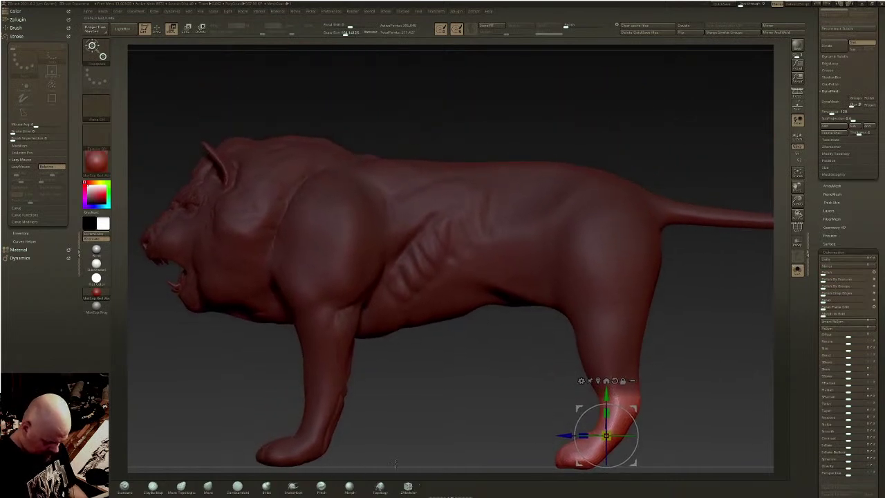
{"action": "left_click_drag", "start_coordinate": [634, 408], "coordinate": [635, 407]}
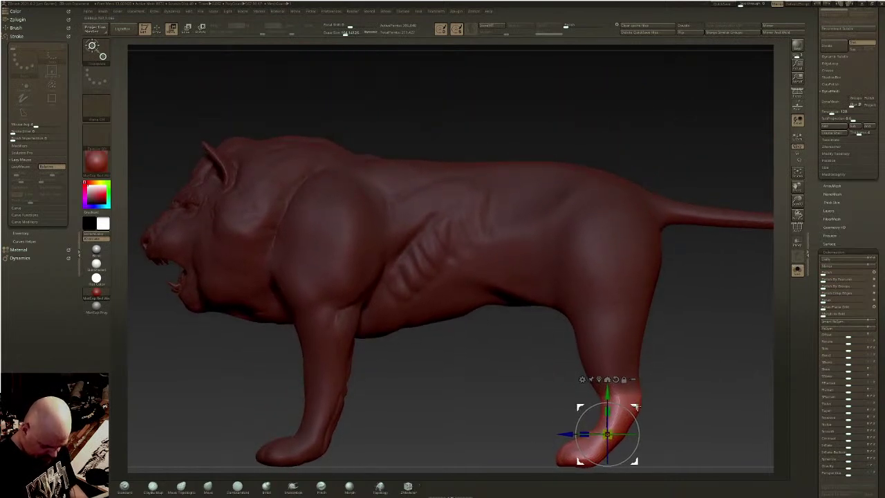
{"action": "key", "text": "q"}
- Turn on perspective and examine the tiger's overall stance from the front and three-quarter views
{"action": "mouse_move", "coordinate": [648, 352]}
{"action": "left_mouse_down", "text": "alt"}
{"action": "mouse_move", "coordinate": [586, 311]}
{"action": "mouse_move", "coordinate": [664, 360]}
{"action": "left_mouse_up", "text": "alt"}
{"action": "mouse_move", "coordinate": [498, 366]}
{"action": "left_mouse_down"}
{"action": "mouse_move", "coordinate": [553, 325]}
{"action": "mouse_move", "coordinate": [556, 243]}
{"action": "mouse_move", "coordinate": [563, 316]}
{"action": "mouse_move", "coordinate": [540, 307]}
{"action": "left_mouse_up"}
{"action": "mouse_move", "coordinate": [603, 319]}
{"action": "left_mouse_down", "text": "shift"}
{"action": "mouse_move", "coordinate": [498, 305]}
{"action": "mouse_move", "coordinate": [494, 277]}
{"action": "left_mouse_up", "text": "shift"}
{"action": "left_click_drag", "start_coordinate": [561, 255], "coordinate": [566, 291], "text": "alt"}
{"action": "left_click_drag", "start_coordinate": [495, 304], "coordinate": [466, 252]}
{"action": "key", "text": "p"}
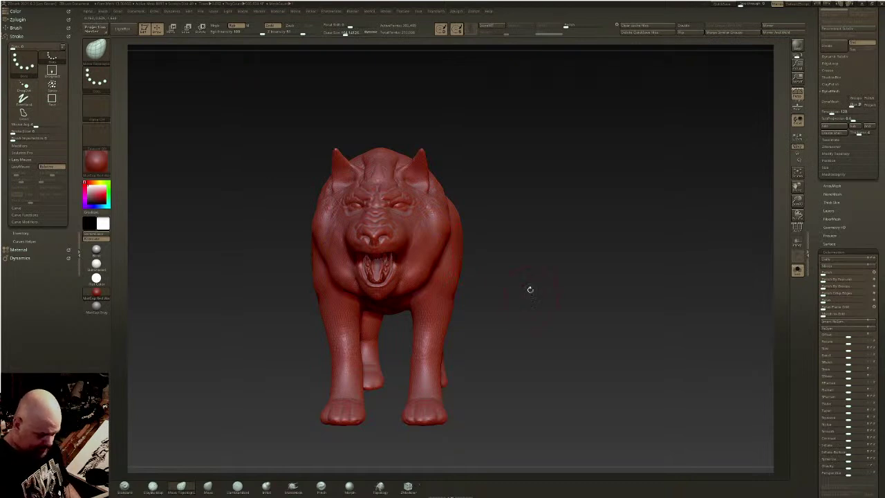
{"action": "left_click_drag", "start_coordinate": [532, 293], "coordinate": [526, 279]}
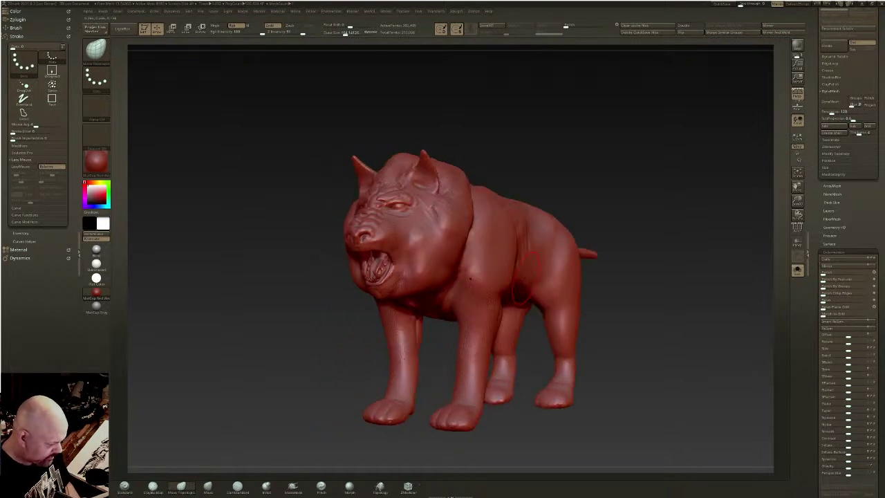
{"action": "left_click_drag", "start_coordinate": [585, 176], "coordinate": [484, 201]}
- Reshape the open mouth with the Move Topological brush, pulling the upper lip and mouth corners up and back
{"action": "right_click_drag", "start_coordinate": [484, 201], "coordinate": [442, 291], "text": "ctrl"}
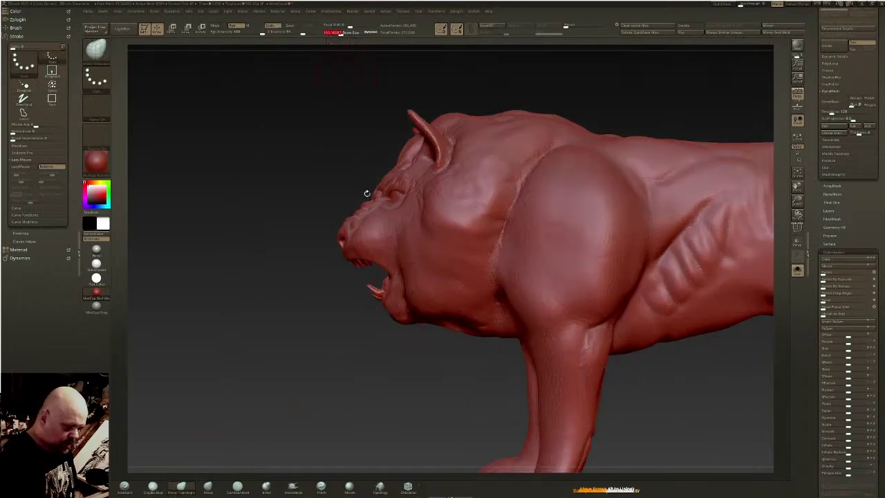
{"action": "left_click_drag", "start_coordinate": [348, 73], "coordinate": [385, 233]}
{"action": "left_click_drag", "start_coordinate": [291, 249], "coordinate": [229, 311]}
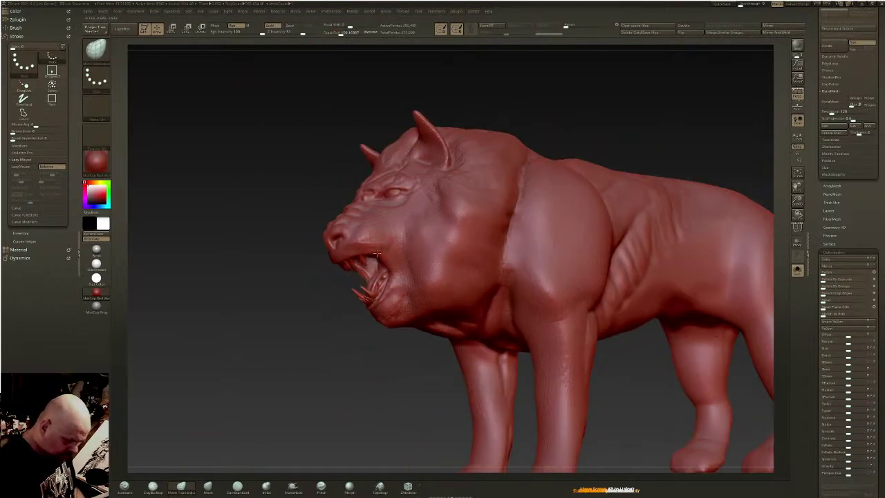
{"action": "left_click_drag", "start_coordinate": [376, 253], "coordinate": [378, 245]}
{"action": "right_click_drag", "start_coordinate": [377, 245], "coordinate": [383, 257]}
{"action": "left_click_drag", "start_coordinate": [383, 257], "coordinate": [400, 275]}
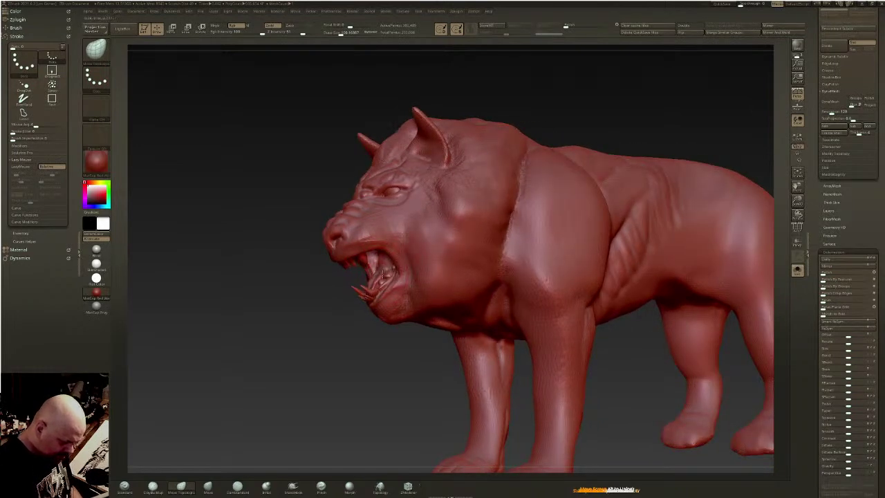
{"action": "right_click_drag", "start_coordinate": [391, 273], "coordinate": [400, 277]}
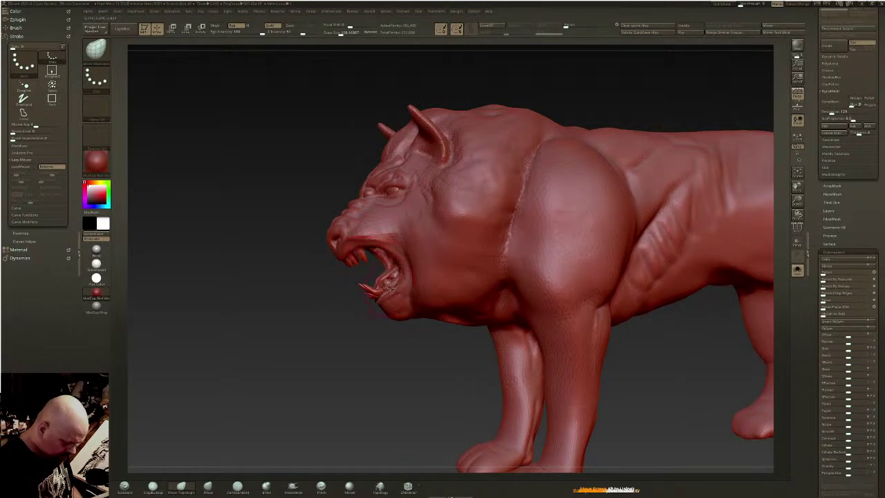
{"action": "left_click_drag", "start_coordinate": [391, 288], "coordinate": [397, 278]}
- Build up the lower lip, chin and underside of the jaw using ClayBuildup at a smaller draw size
{"action": "right_click_drag", "start_coordinate": [390, 297], "coordinate": [391, 315], "text": "ctrl"}
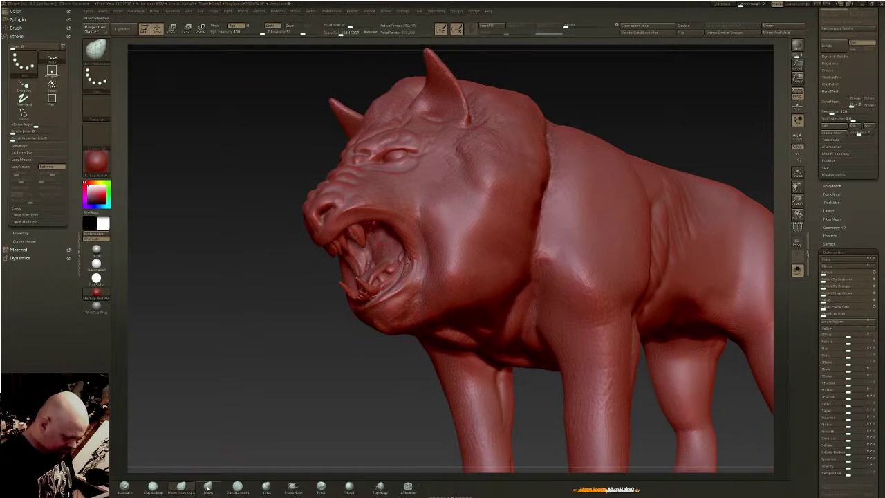
{"action": "left_click", "coordinate": [159, 486]}
{"action": "left_click", "coordinate": [339, 33]}
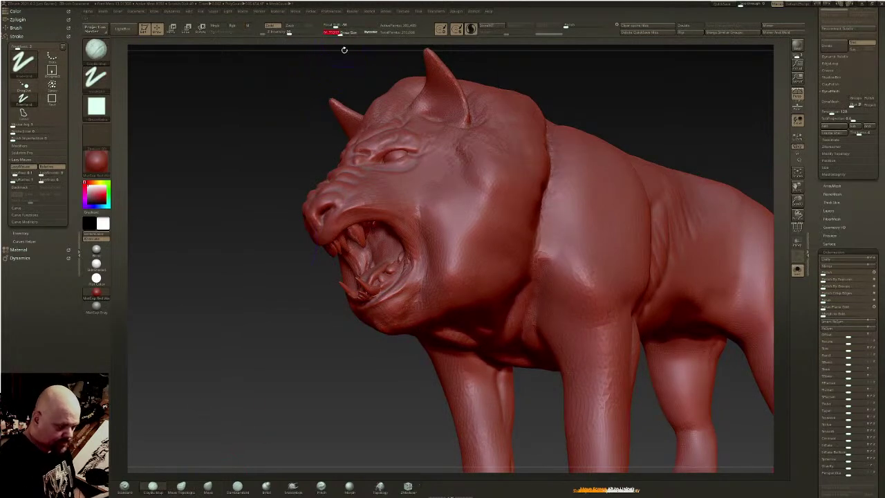
{"action": "right_click_drag", "start_coordinate": [367, 308], "coordinate": [407, 284]}
{"action": "left_click", "coordinate": [335, 34]}
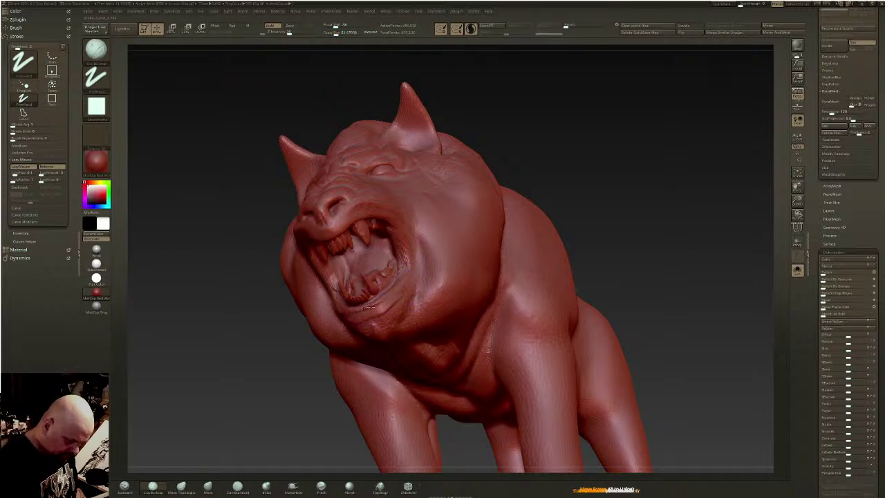
{"action": "mouse_move", "coordinate": [372, 305]}
{"action": "left_mouse_down"}
{"action": "mouse_move", "coordinate": [359, 313]}
{"action": "mouse_move", "coordinate": [399, 297]}
{"action": "mouse_move", "coordinate": [377, 312]}
{"action": "mouse_move", "coordinate": [386, 330]}
{"action": "mouse_move", "coordinate": [363, 326]}
{"action": "mouse_move", "coordinate": [382, 316]}
{"action": "left_mouse_up"}
{"action": "right_click_drag", "start_coordinate": [387, 323], "coordinate": [442, 298]}
{"action": "left_click_drag", "start_coordinate": [443, 297], "coordinate": [410, 308]}
{"action": "right_click_drag", "start_coordinate": [410, 307], "coordinate": [395, 325]}
{"action": "mouse_move", "coordinate": [396, 323]}
{"action": "left_mouse_down"}
{"action": "mouse_move", "coordinate": [369, 364]}
{"action": "mouse_move", "coordinate": [415, 316]}
{"action": "left_mouse_up"}
{"action": "left_click_drag", "start_coordinate": [393, 351], "coordinate": [380, 360]}
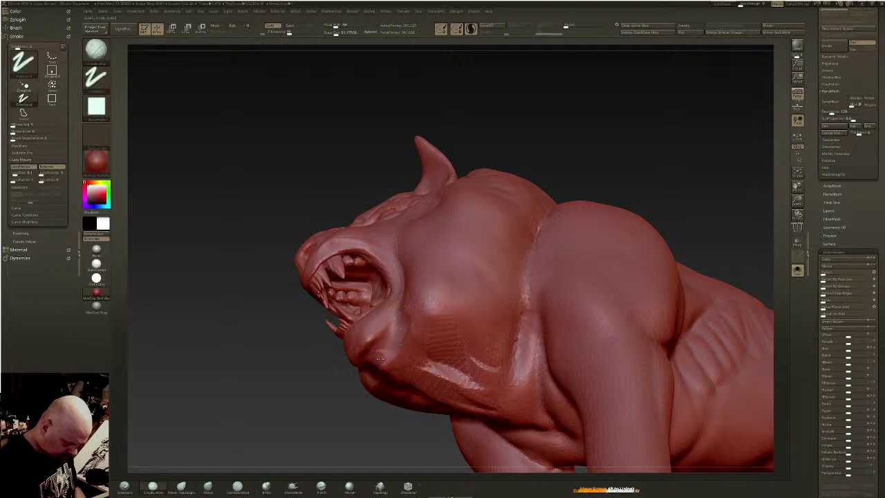
- Smooth the cheek and jowl masses on both sides of the lower jaw
{"action": "mouse_move", "coordinate": [325, 374]}
{"action": "left_mouse_down"}
{"action": "mouse_move", "coordinate": [409, 336]}
{"action": "mouse_move", "coordinate": [442, 293]}
{"action": "left_mouse_up"}
{"action": "left_click_drag", "start_coordinate": [277, 394], "coordinate": [346, 388]}
{"action": "left_click_drag", "start_coordinate": [409, 321], "coordinate": [430, 301], "text": "shift"}
{"action": "left_click_drag", "start_coordinate": [276, 394], "coordinate": [367, 391]}
{"action": "left_click_drag", "start_coordinate": [417, 316], "coordinate": [432, 292], "text": "shift"}
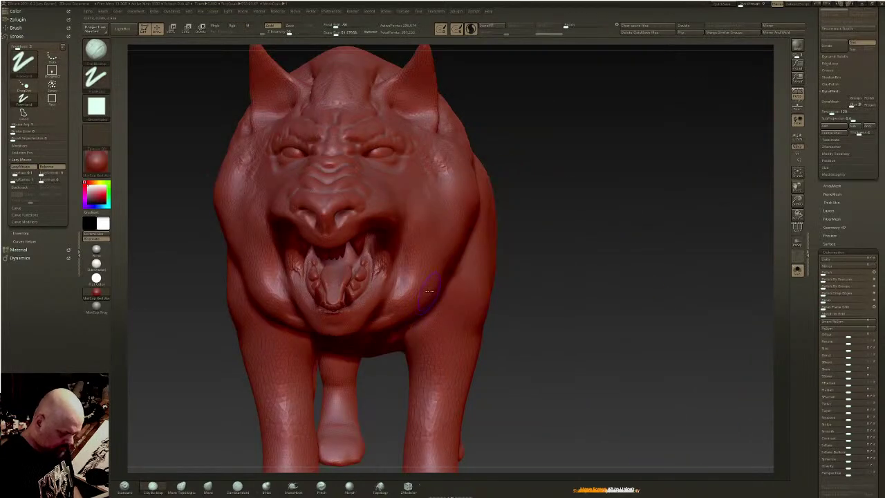
{"action": "left_click_drag", "start_coordinate": [554, 346], "coordinate": [484, 339]}
{"action": "mouse_move", "coordinate": [332, 374]}
{"action": "left_mouse_down"}
{"action": "mouse_move", "coordinate": [277, 370]}
{"action": "mouse_move", "coordinate": [332, 377]}
{"action": "mouse_move", "coordinate": [325, 373]}
{"action": "left_mouse_up"}
- Carve folds along the lower lip and up around the mouth corners with a smaller DamStandard brush
{"action": "left_click", "coordinate": [237, 487]}
{"action": "mouse_move", "coordinate": [276, 388]}
{"action": "left_mouse_down"}
{"action": "mouse_move", "coordinate": [359, 367]}
{"action": "mouse_move", "coordinate": [351, 367]}
{"action": "left_mouse_up"}
{"action": "key", "text": "s"}
{"action": "left_click_drag", "start_coordinate": [412, 278], "coordinate": [317, 314]}
{"action": "left_click_drag", "start_coordinate": [396, 271], "coordinate": [372, 293]}
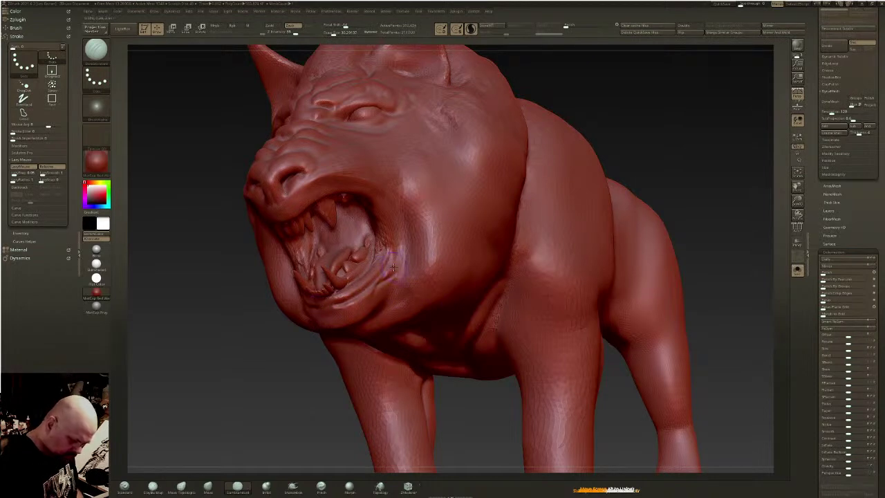
{"action": "right_click_drag", "start_coordinate": [382, 215], "coordinate": [378, 243]}
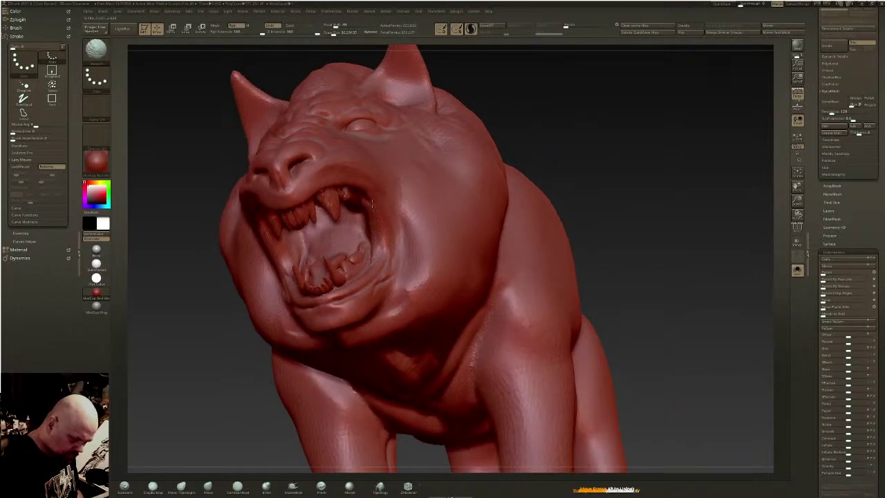
{"action": "mouse_move", "coordinate": [373, 205]}
{"action": "left_mouse_down"}
{"action": "mouse_move", "coordinate": [375, 258]}
{"action": "mouse_move", "coordinate": [392, 254]}
{"action": "mouse_move", "coordinate": [394, 271]}
{"action": "left_mouse_up"}
- Cut the crease that separates the upper lip and muzzle from the cheek, and smooth its edges
{"action": "right_click_drag", "start_coordinate": [386, 203], "coordinate": [330, 199]}
{"action": "mouse_move", "coordinate": [403, 229]}
{"action": "left_mouse_down"}
{"action": "mouse_move", "coordinate": [396, 209]}
{"action": "mouse_move", "coordinate": [366, 186]}
{"action": "left_mouse_up"}
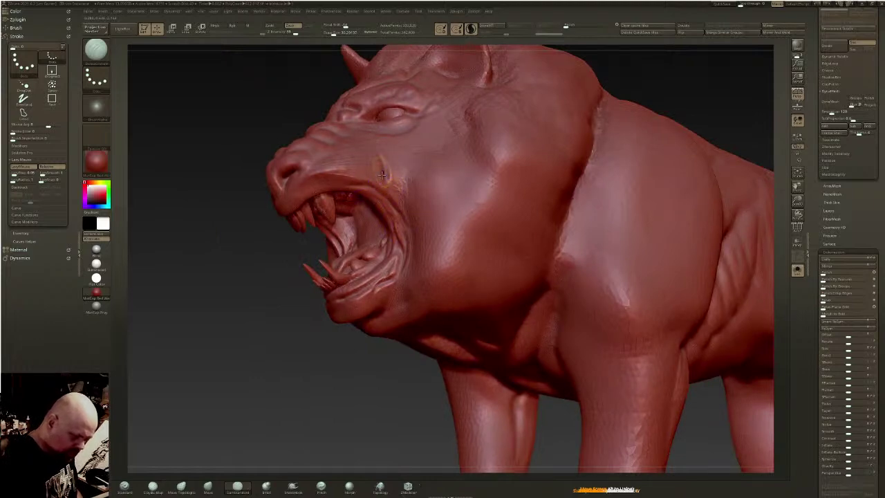
{"action": "key", "text": "shift"}
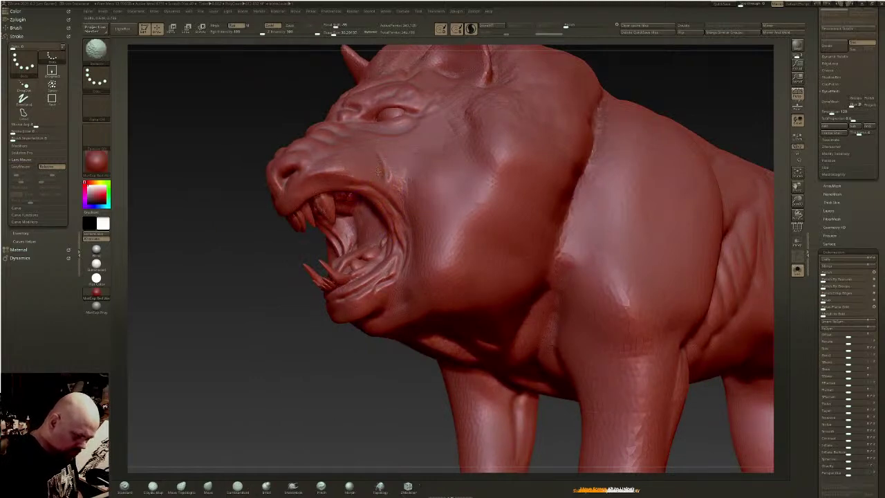
{"action": "left_click_drag", "start_coordinate": [364, 184], "coordinate": [379, 174]}
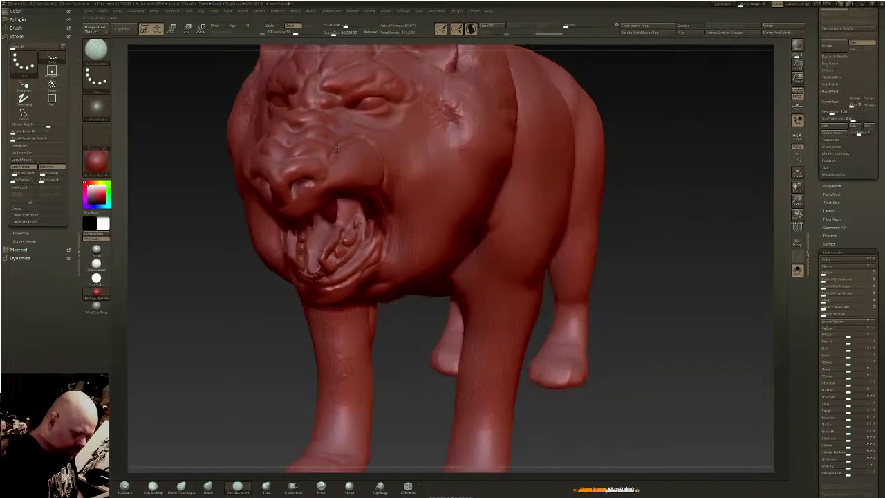
{"action": "left_click_drag", "start_coordinate": [364, 156], "coordinate": [346, 152], "text": "shift"}
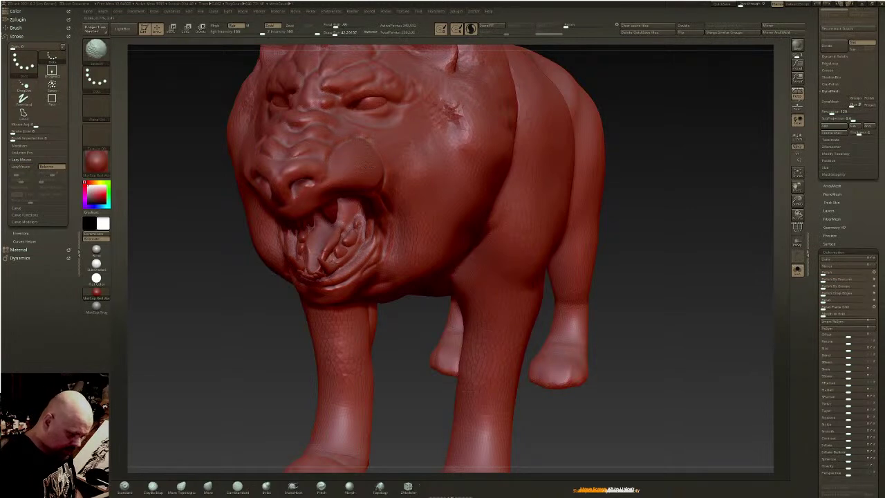
- Add volume to the raised upper lip and muzzle pads with ClayBuildup, and smooth the added clay
{"action": "key", "text": "b"}
{"action": "key", "text": "c"}
{"action": "key", "text": "b"}
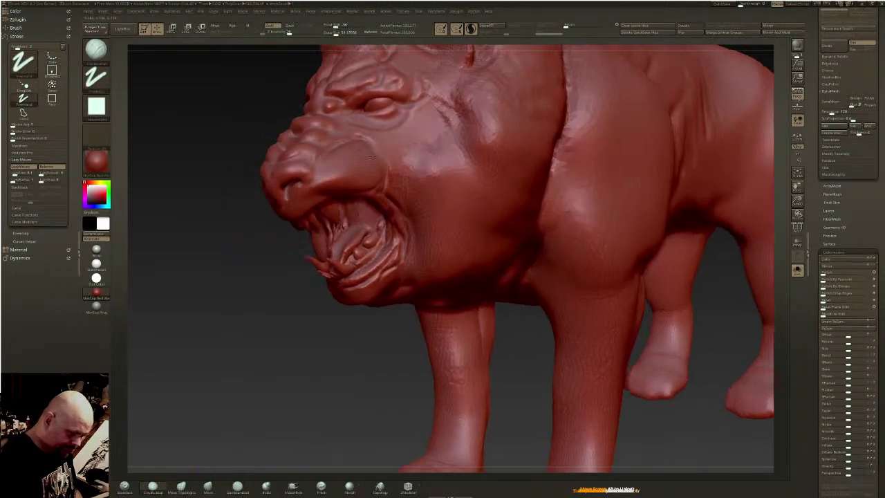
{"action": "right_click_drag", "start_coordinate": [373, 157], "coordinate": [379, 165]}
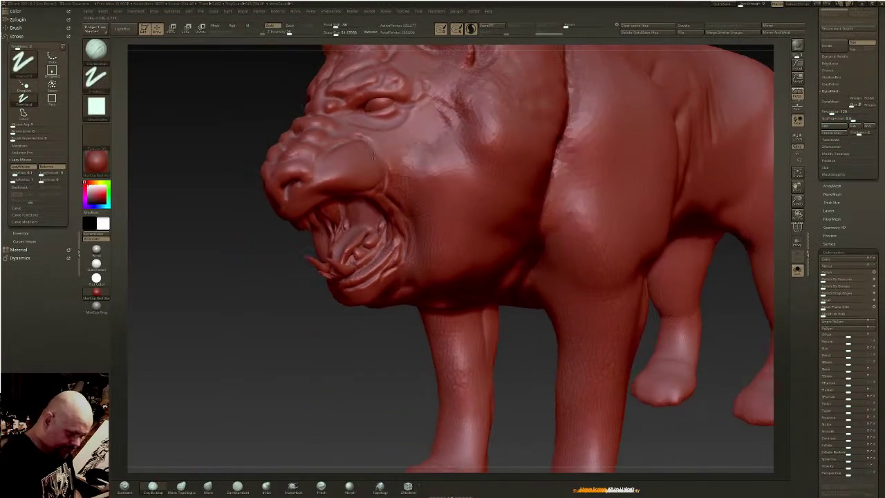
{"action": "mouse_move", "coordinate": [368, 157]}
{"action": "left_mouse_down"}
{"action": "mouse_move", "coordinate": [361, 176]}
{"action": "mouse_move", "coordinate": [340, 173]}
{"action": "mouse_move", "coordinate": [334, 162]}
{"action": "mouse_move", "coordinate": [327, 179]}
{"action": "mouse_move", "coordinate": [368, 166]}
{"action": "left_mouse_up"}
{"action": "right_click_drag", "start_coordinate": [390, 163], "coordinate": [406, 186]}
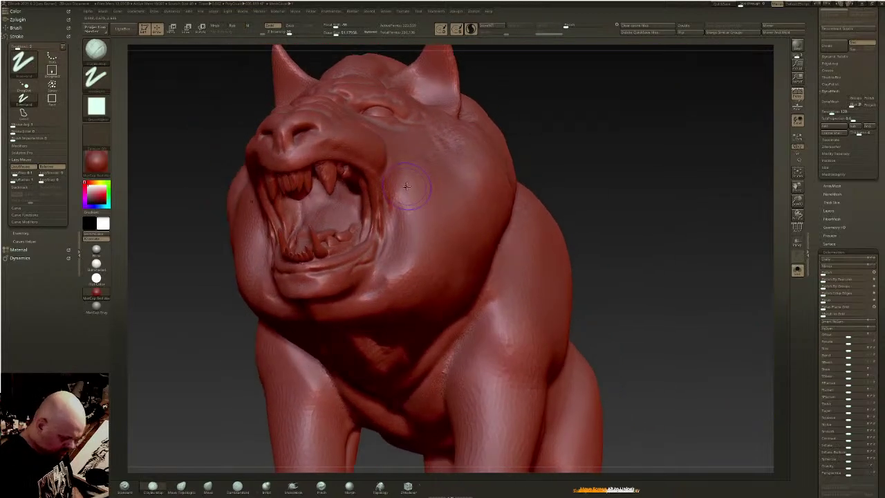
{"action": "key", "text": "shift"}
{"action": "mouse_move", "coordinate": [314, 154]}
{"action": "left_mouse_down"}
{"action": "mouse_move", "coordinate": [286, 170]}
{"action": "mouse_move", "coordinate": [282, 157]}
{"action": "mouse_move", "coordinate": [298, 153]}
{"action": "left_mouse_up"}
- Smooth the lip folds at the mouth corners from below and sharpen the upper lip's edge
{"action": "right_click_drag", "start_coordinate": [298, 153], "coordinate": [450, 232]}
{"action": "key", "text": "shift"}
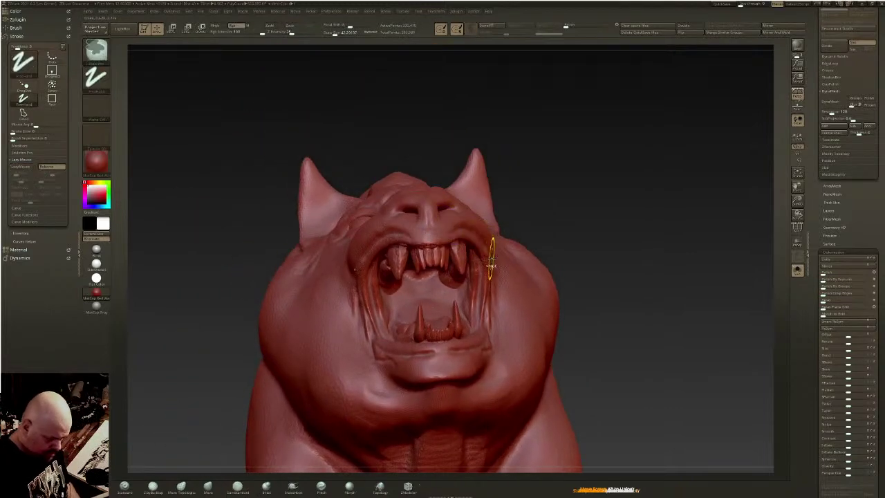
{"action": "key", "text": "shift"}
{"action": "right_click_drag", "start_coordinate": [494, 261], "coordinate": [433, 229]}
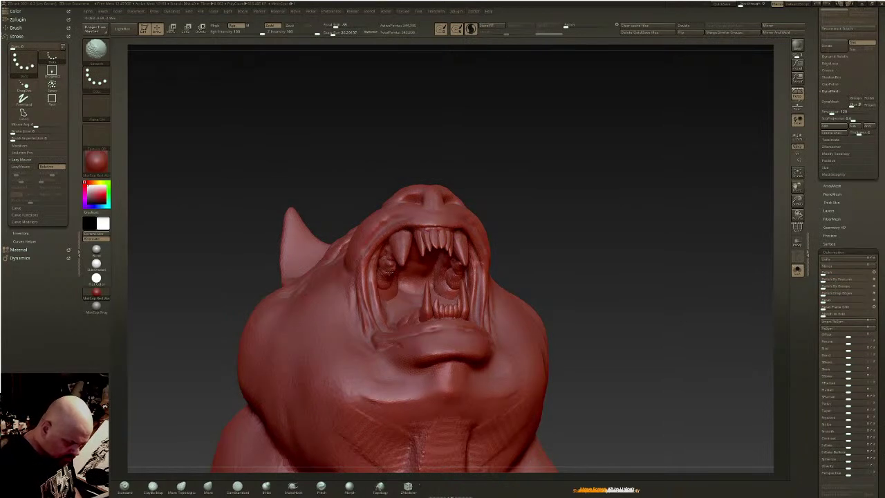
{"action": "right_click_drag", "start_coordinate": [437, 218], "coordinate": [434, 210]}
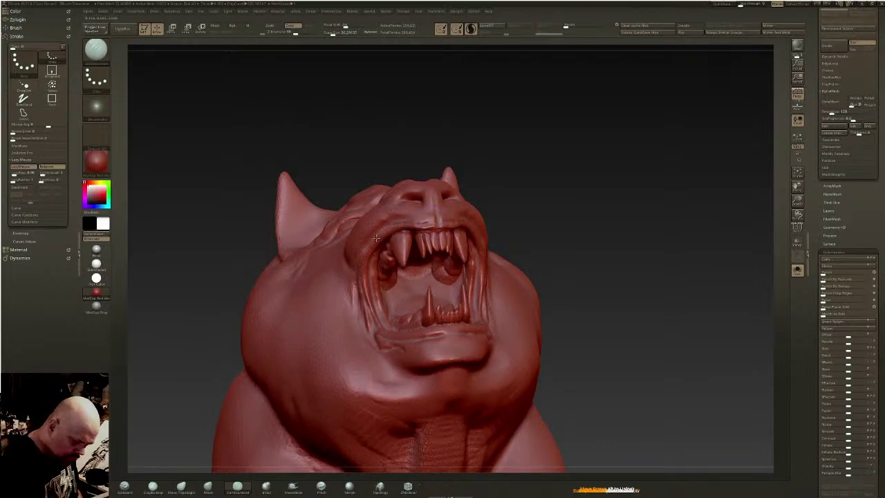
- Carve the groove from the nose to the upper lip and deepen the nostril creases with DamStandard
{"action": "right_click_drag", "start_coordinate": [391, 210], "coordinate": [447, 216]}
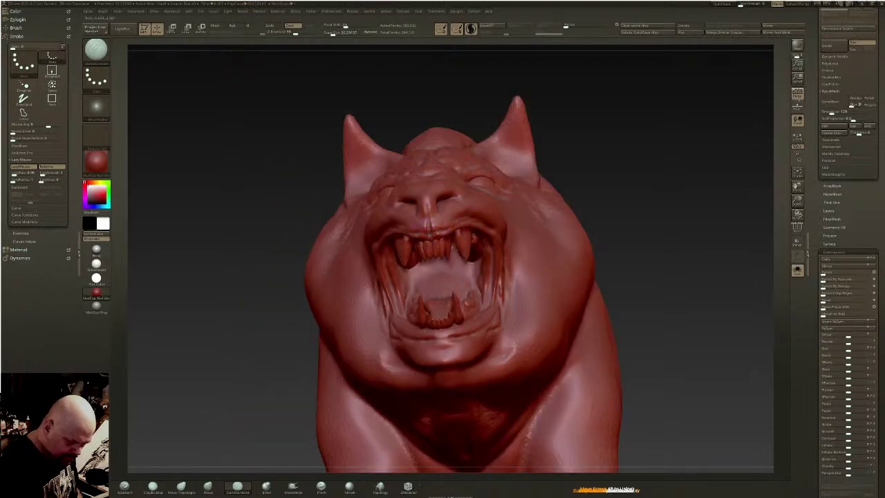
{"action": "right_click_drag", "start_coordinate": [432, 213], "coordinate": [434, 216]}
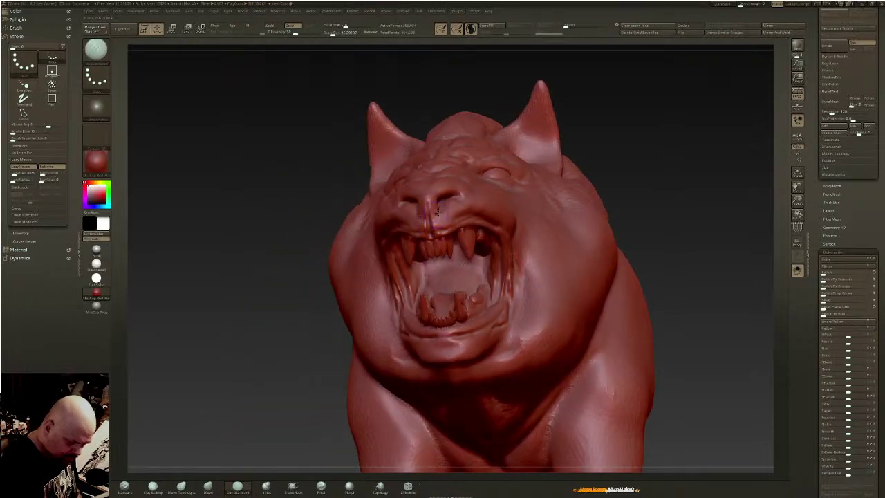
{"action": "left_click_drag", "start_coordinate": [429, 216], "coordinate": [430, 229]}
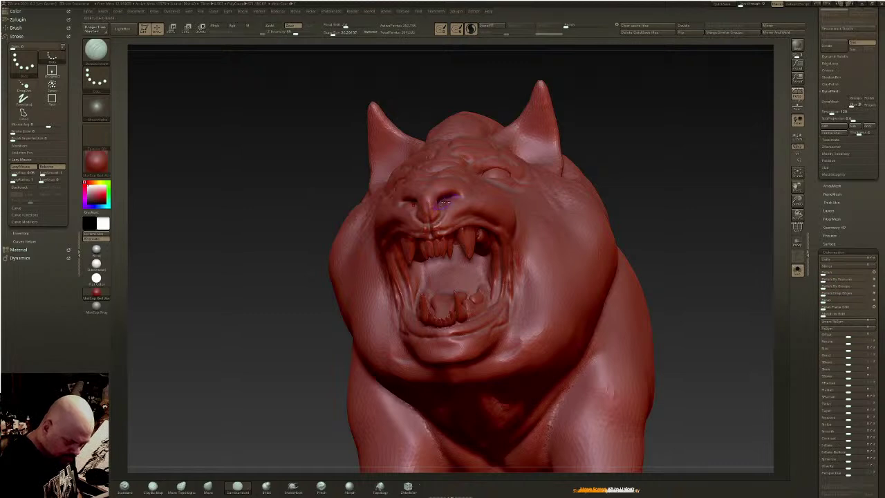
{"action": "right_click_drag", "start_coordinate": [443, 202], "coordinate": [443, 200]}
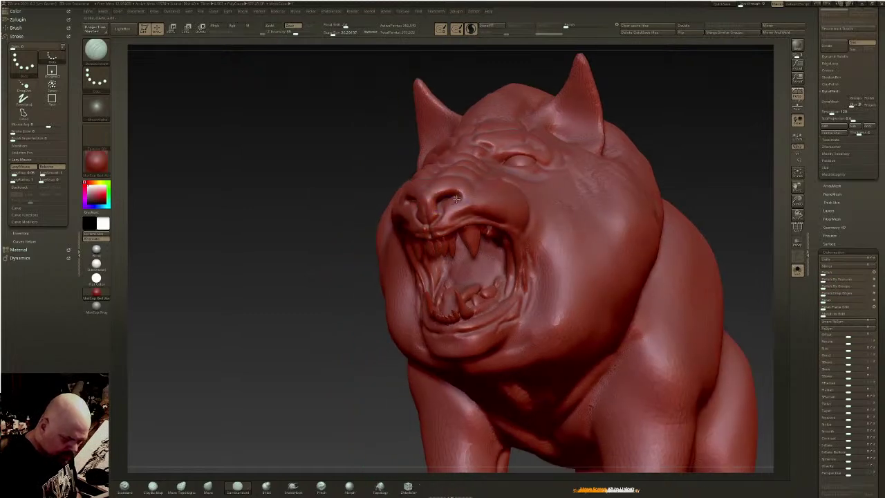
- Refine the creases behind the muzzle and along the lower lip, smoothing the folds into the cheek
{"action": "right_click_drag", "start_coordinate": [473, 185], "coordinate": [478, 191]}
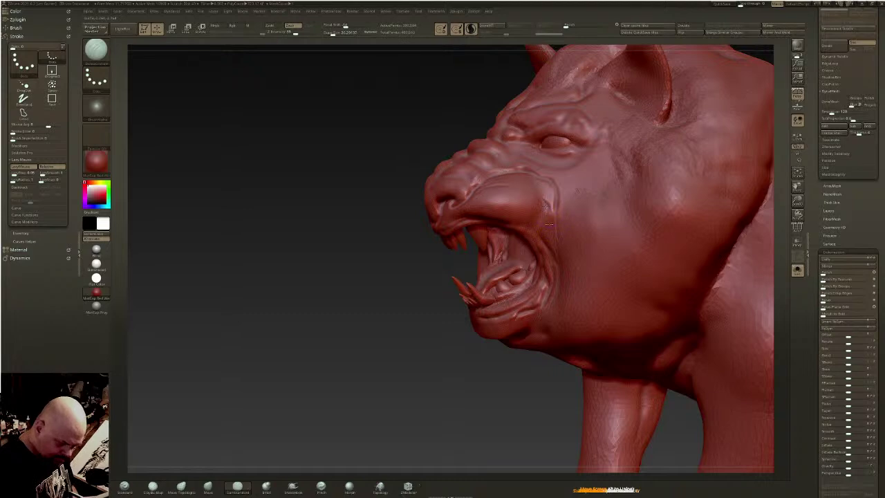
{"action": "key", "text": "shift"}
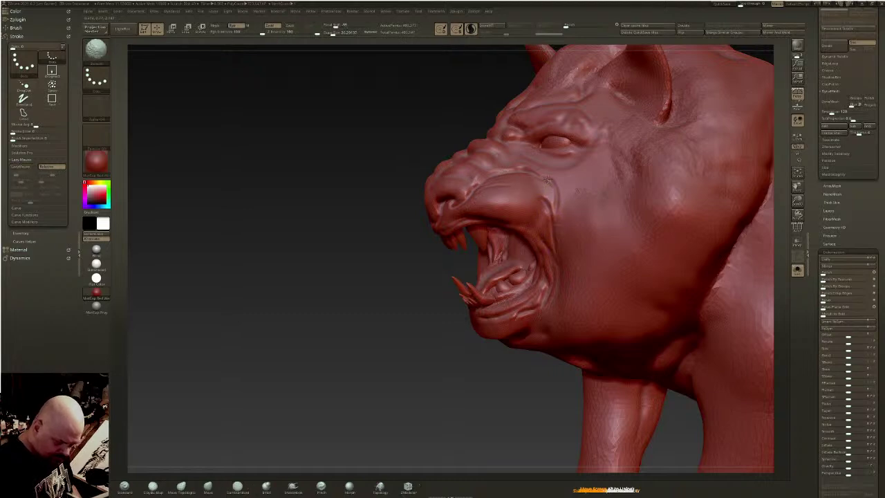
{"action": "mouse_move", "coordinate": [471, 192]}
{"action": "right_mouse_down"}
{"action": "mouse_move", "coordinate": [538, 243]}
{"action": "mouse_move", "coordinate": [538, 207]}
{"action": "mouse_move", "coordinate": [513, 222]}
{"action": "mouse_move", "coordinate": [508, 242]}
{"action": "right_mouse_up"}
{"action": "right_click_drag", "start_coordinate": [508, 242], "coordinate": [460, 223]}
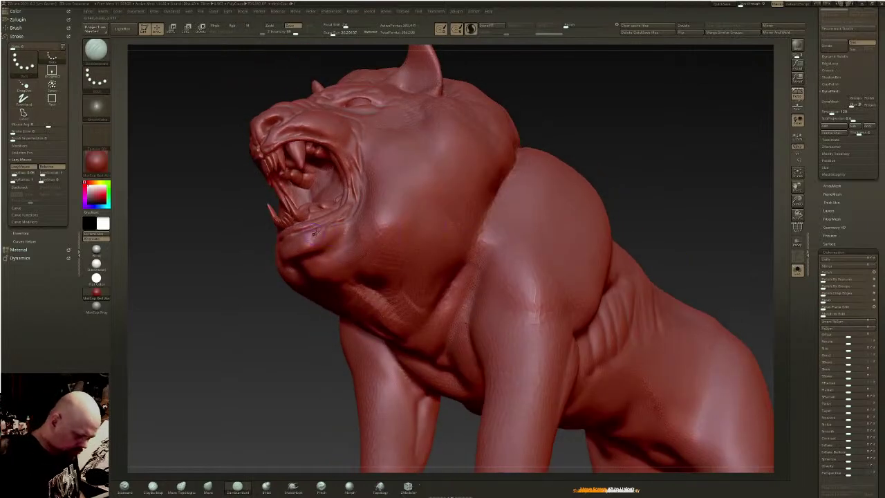
{"action": "key", "text": "shift"}
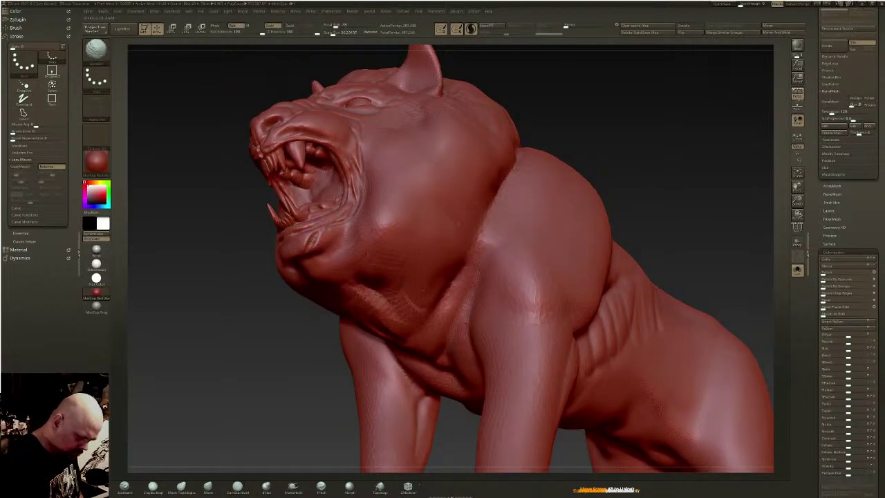
- Smooth the fold beside the lower jaw and redefine the chin and lower lip creases with DamStandard
{"action": "mouse_move", "coordinate": [329, 251]}
{"action": "left_mouse_down", "text": "shift"}
{"action": "mouse_move", "coordinate": [318, 243]}
{"action": "mouse_move", "coordinate": [307, 251]}
{"action": "left_mouse_up", "text": "shift"}
{"action": "right_click_drag", "start_coordinate": [307, 251], "coordinate": [322, 240]}
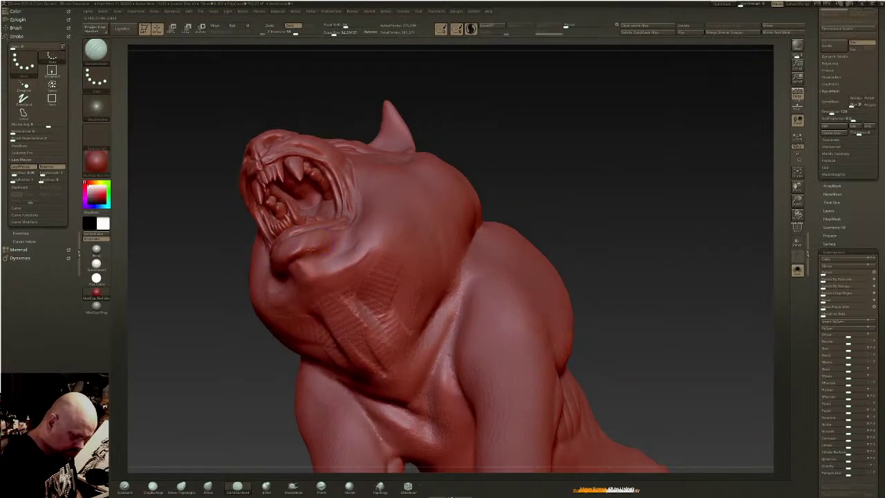
{"action": "mouse_move", "coordinate": [311, 253]}
{"action": "left_mouse_down"}
{"action": "mouse_move", "coordinate": [310, 243]}
{"action": "mouse_move", "coordinate": [327, 246]}
{"action": "mouse_move", "coordinate": [300, 264]}
{"action": "left_mouse_up"}
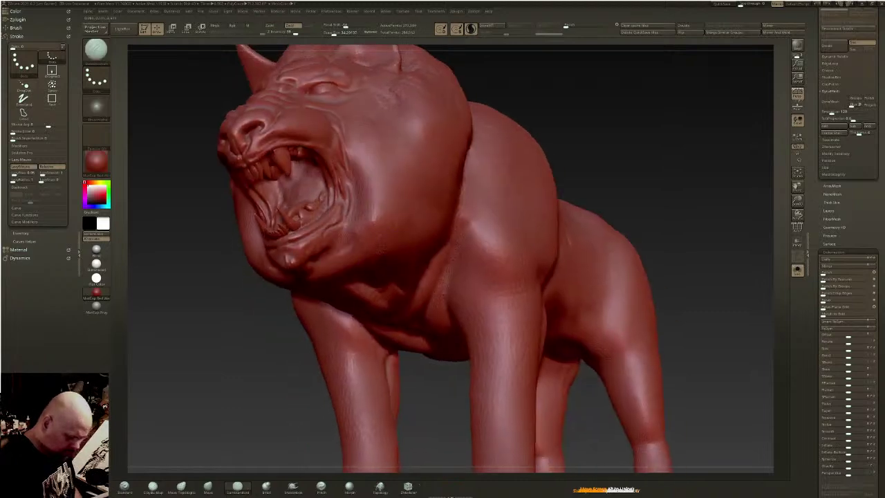
{"action": "mouse_move", "coordinate": [381, 249]}
{"action": "right_mouse_down", "text": "shift"}
{"action": "mouse_move", "coordinate": [298, 252]}
{"action": "mouse_move", "coordinate": [476, 277]}
{"action": "mouse_move", "coordinate": [440, 269]}
{"action": "right_mouse_up", "text": "shift"}
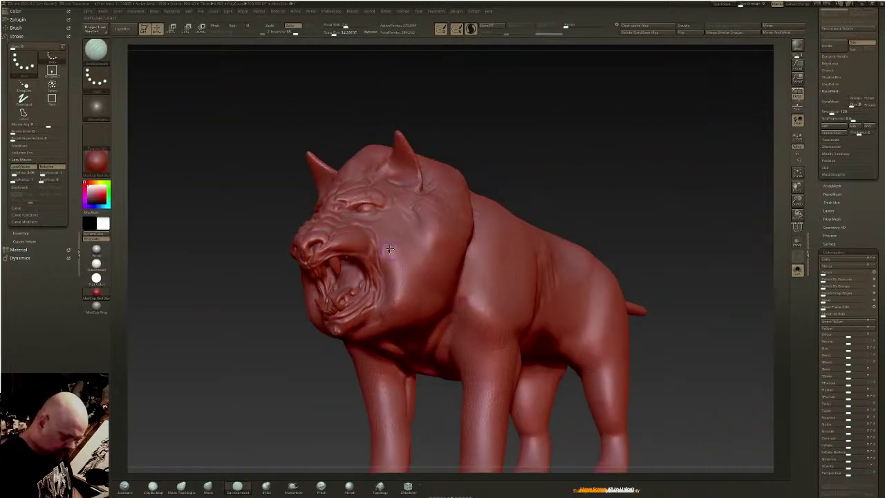
- Carve long fur grooves on the cheek, running from behind the mouth corner down and back along the jaw
{"action": "left_click_drag", "start_coordinate": [389, 238], "coordinate": [410, 267]}
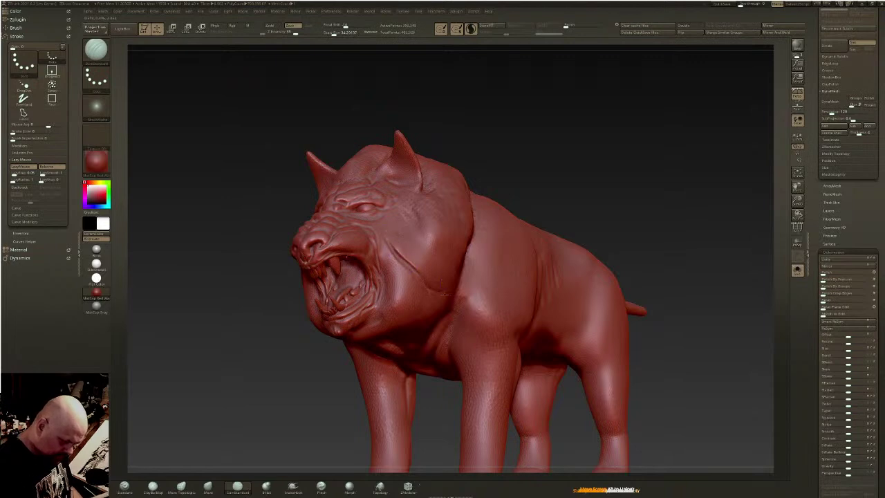
{"action": "mouse_move", "coordinate": [379, 239]}
{"action": "left_mouse_down"}
{"action": "mouse_move", "coordinate": [404, 283]}
{"action": "mouse_move", "coordinate": [440, 299]}
{"action": "left_mouse_up"}
{"action": "left_click_drag", "start_coordinate": [385, 254], "coordinate": [399, 303]}
{"action": "left_click_drag", "start_coordinate": [383, 253], "coordinate": [391, 309]}
{"action": "right_click_drag", "start_coordinate": [387, 346], "coordinate": [381, 302]}
{"action": "mouse_move", "coordinate": [380, 291]}
{"action": "left_mouse_down"}
{"action": "mouse_move", "coordinate": [405, 345]}
{"action": "mouse_move", "coordinate": [385, 329]}
{"action": "mouse_move", "coordinate": [405, 355]}
{"action": "left_mouse_up"}
{"action": "left_click_drag", "start_coordinate": [374, 313], "coordinate": [395, 361]}
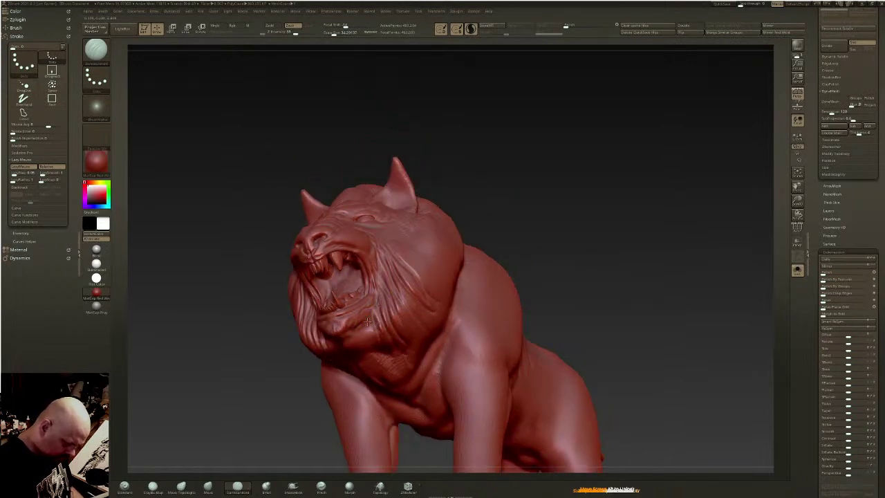
- Extend the fur grooves from the chin and lower jaw down toward the throat
{"action": "mouse_move", "coordinate": [356, 330]}
{"action": "right_mouse_down"}
{"action": "mouse_move", "coordinate": [354, 337]}
{"action": "mouse_move", "coordinate": [350, 328]}
{"action": "right_mouse_up"}
{"action": "mouse_move", "coordinate": [353, 331]}
{"action": "left_mouse_down"}
{"action": "mouse_move", "coordinate": [361, 380]}
{"action": "mouse_move", "coordinate": [383, 420]}
{"action": "left_mouse_up"}
{"action": "mouse_move", "coordinate": [363, 363]}
{"action": "left_mouse_down"}
{"action": "mouse_move", "coordinate": [383, 415]}
{"action": "mouse_move", "coordinate": [393, 407]}
{"action": "left_mouse_up"}
{"action": "mouse_move", "coordinate": [376, 350]}
{"action": "left_mouse_down"}
{"action": "mouse_move", "coordinate": [404, 400]}
{"action": "mouse_move", "coordinate": [398, 386]}
{"action": "mouse_move", "coordinate": [412, 380]}
{"action": "left_mouse_up"}
{"action": "mouse_move", "coordinate": [400, 325]}
{"action": "left_mouse_down"}
{"action": "mouse_move", "coordinate": [423, 381]}
{"action": "mouse_move", "coordinate": [415, 354]}
{"action": "left_mouse_up"}
- Carve curved fur strands across the lower cheek, sweeping back toward the neck
{"action": "right_click_drag", "start_coordinate": [484, 346], "coordinate": [439, 366]}
{"action": "mouse_move", "coordinate": [439, 366]}
{"action": "left_mouse_down"}
{"action": "mouse_move", "coordinate": [411, 353]}
{"action": "mouse_move", "coordinate": [439, 366]}
{"action": "left_mouse_up"}
{"action": "left_click_drag", "start_coordinate": [408, 318], "coordinate": [435, 352]}
{"action": "left_click_drag", "start_coordinate": [407, 306], "coordinate": [461, 338]}
{"action": "mouse_move", "coordinate": [419, 310]}
{"action": "left_mouse_down"}
{"action": "mouse_move", "coordinate": [456, 339]}
{"action": "mouse_move", "coordinate": [474, 335]}
{"action": "left_mouse_up"}
{"action": "left_click_drag", "start_coordinate": [431, 284], "coordinate": [472, 328]}
- Continue the ruff's fur grooves from the upper cheek back to the edge where the neck meets the shoulder
{"action": "right_click_drag", "start_coordinate": [454, 312], "coordinate": [492, 287]}
{"action": "left_click_drag", "start_coordinate": [453, 300], "coordinate": [493, 318]}
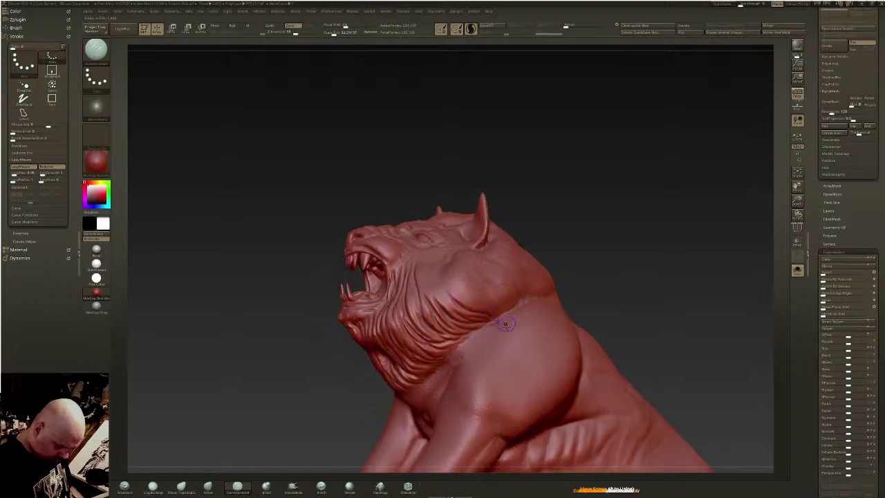
{"action": "right_click_drag", "start_coordinate": [510, 311], "coordinate": [497, 309]}
{"action": "left_click_drag", "start_coordinate": [451, 272], "coordinate": [503, 315]}
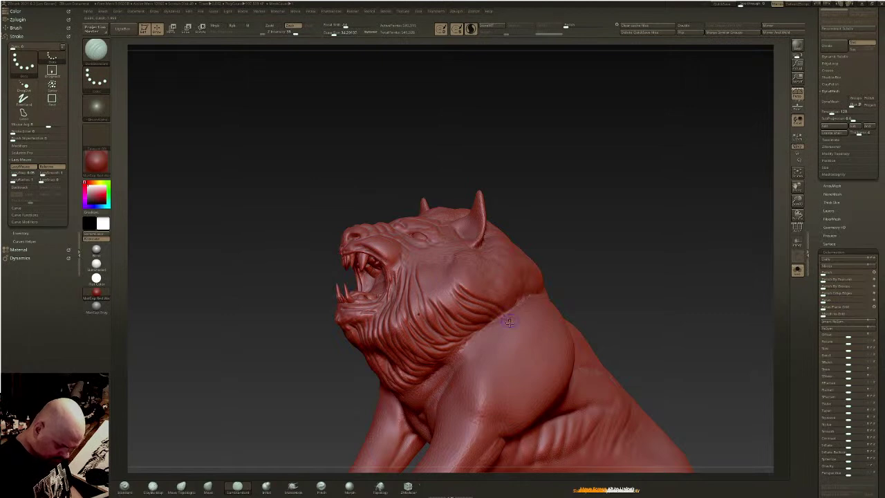
{"action": "right_click_drag", "start_coordinate": [503, 312], "coordinate": [513, 310]}
{"action": "mouse_move", "coordinate": [474, 287]}
{"action": "left_mouse_down"}
{"action": "mouse_move", "coordinate": [514, 307]}
{"action": "mouse_move", "coordinate": [472, 281]}
{"action": "mouse_move", "coordinate": [513, 282]}
{"action": "mouse_move", "coordinate": [523, 295]}
{"action": "left_mouse_up"}
{"action": "left_click_drag", "start_coordinate": [488, 269], "coordinate": [551, 302]}
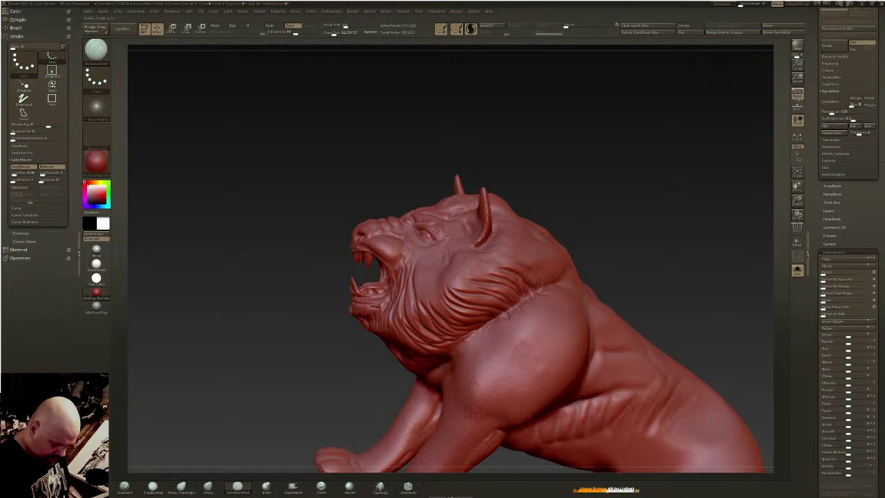
- Carve fur strands behind the ear and across the side of the neck up to the nape
{"action": "right_click_drag", "start_coordinate": [543, 284], "coordinate": [554, 281]}
{"action": "mouse_move", "coordinate": [516, 259]}
{"action": "left_mouse_down"}
{"action": "mouse_move", "coordinate": [567, 282]}
{"action": "mouse_move", "coordinate": [588, 278]}
{"action": "left_mouse_up"}
{"action": "mouse_move", "coordinate": [547, 259]}
{"action": "left_mouse_down"}
{"action": "mouse_move", "coordinate": [584, 278]}
{"action": "mouse_move", "coordinate": [589, 271]}
{"action": "left_mouse_up"}
{"action": "right_click_drag", "start_coordinate": [592, 271], "coordinate": [586, 262]}
{"action": "mouse_move", "coordinate": [560, 261]}
{"action": "left_mouse_down"}
{"action": "mouse_move", "coordinate": [608, 275]}
{"action": "mouse_move", "coordinate": [563, 256]}
{"action": "left_mouse_up"}
{"action": "mouse_move", "coordinate": [601, 222]}
{"action": "left_mouse_down"}
{"action": "mouse_move", "coordinate": [630, 273]}
{"action": "mouse_move", "coordinate": [567, 245]}
{"action": "mouse_move", "coordinate": [589, 243]}
{"action": "mouse_move", "coordinate": [545, 218]}
{"action": "left_mouse_up"}
{"action": "mouse_move", "coordinate": [592, 236]}
{"action": "left_mouse_down"}
{"action": "mouse_move", "coordinate": [534, 215]}
{"action": "mouse_move", "coordinate": [559, 250]}
{"action": "left_mouse_up"}
{"action": "mouse_move", "coordinate": [519, 220]}
{"action": "left_mouse_down"}
{"action": "mouse_move", "coordinate": [547, 257]}
{"action": "mouse_move", "coordinate": [563, 260]}
{"action": "left_mouse_up"}
{"action": "mouse_move", "coordinate": [522, 235]}
{"action": "left_mouse_down"}
{"action": "mouse_move", "coordinate": [563, 261]}
{"action": "mouse_move", "coordinate": [526, 249]}
{"action": "mouse_move", "coordinate": [559, 267]}
{"action": "mouse_move", "coordinate": [545, 268]}
{"action": "left_mouse_up"}
{"action": "mouse_move", "coordinate": [503, 231]}
{"action": "left_mouse_down"}
{"action": "mouse_move", "coordinate": [524, 263]}
{"action": "mouse_move", "coordinate": [543, 271]}
{"action": "mouse_move", "coordinate": [507, 270]}
{"action": "left_mouse_up"}
- Fill the bare area below and in front of the ear with finer fur strands blending into the cheek ruff
{"action": "mouse_move", "coordinate": [495, 226]}
{"action": "right_mouse_down"}
{"action": "mouse_move", "coordinate": [498, 232]}
{"action": "mouse_move", "coordinate": [496, 220]}
{"action": "right_mouse_up"}
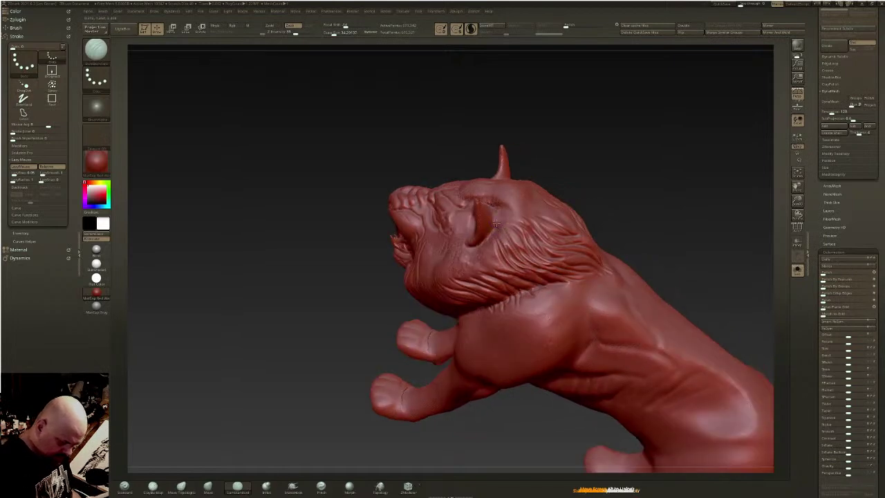
{"action": "mouse_move", "coordinate": [500, 237]}
{"action": "left_mouse_down"}
{"action": "mouse_move", "coordinate": [510, 245]}
{"action": "mouse_move", "coordinate": [502, 266]}
{"action": "left_mouse_up"}
{"action": "mouse_move", "coordinate": [488, 236]}
{"action": "right_mouse_down"}
{"action": "mouse_move", "coordinate": [493, 251]}
{"action": "mouse_move", "coordinate": [484, 250]}
{"action": "right_mouse_up"}
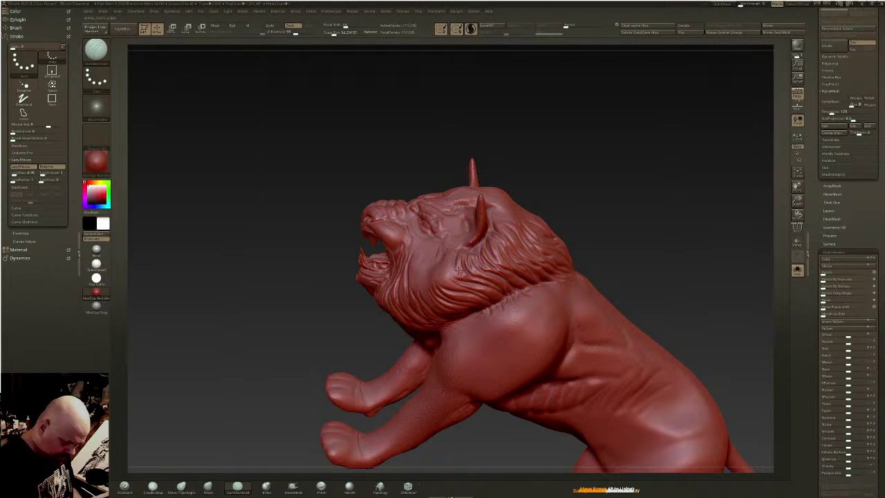
{"action": "right_click_drag", "start_coordinate": [462, 267], "coordinate": [457, 235]}
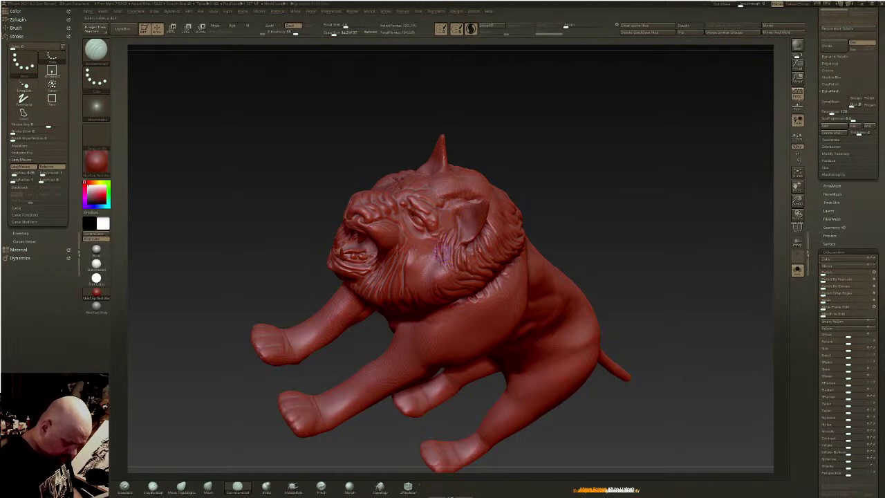
{"action": "right_click_drag", "start_coordinate": [436, 256], "coordinate": [433, 252]}
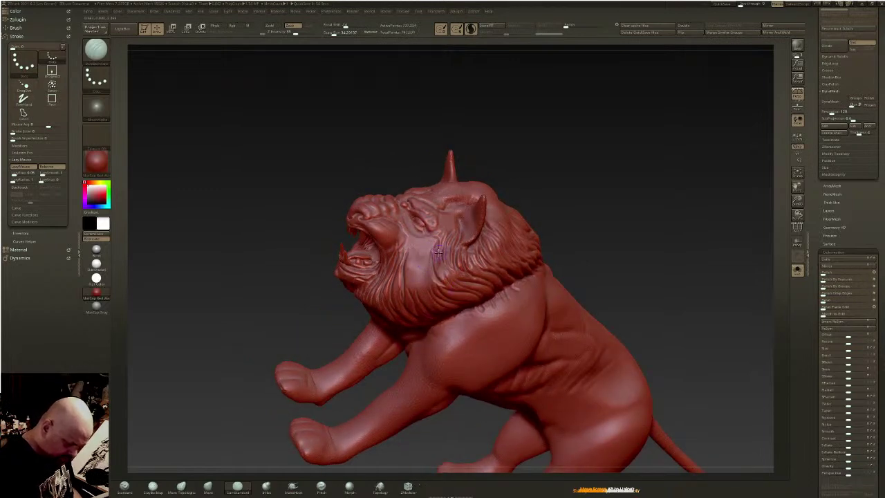
{"action": "right_click_drag", "start_coordinate": [448, 277], "coordinate": [427, 258]}
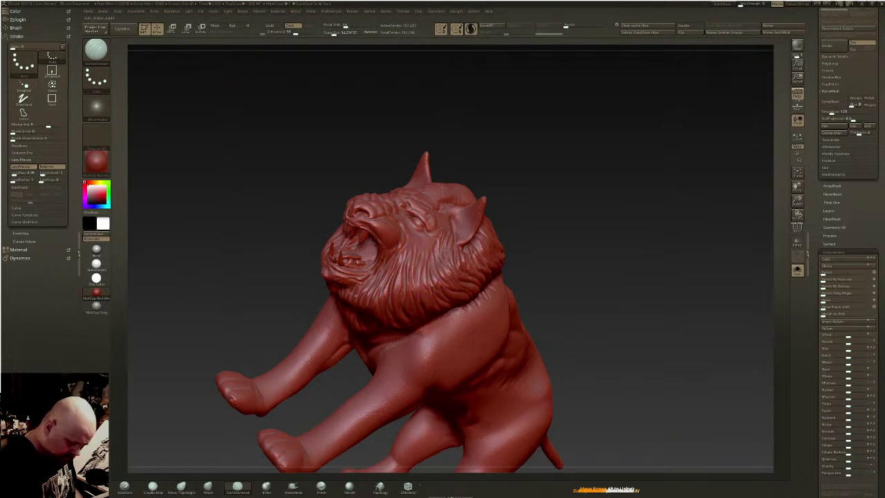
{"action": "right_click_drag", "start_coordinate": [423, 300], "coordinate": [425, 301]}
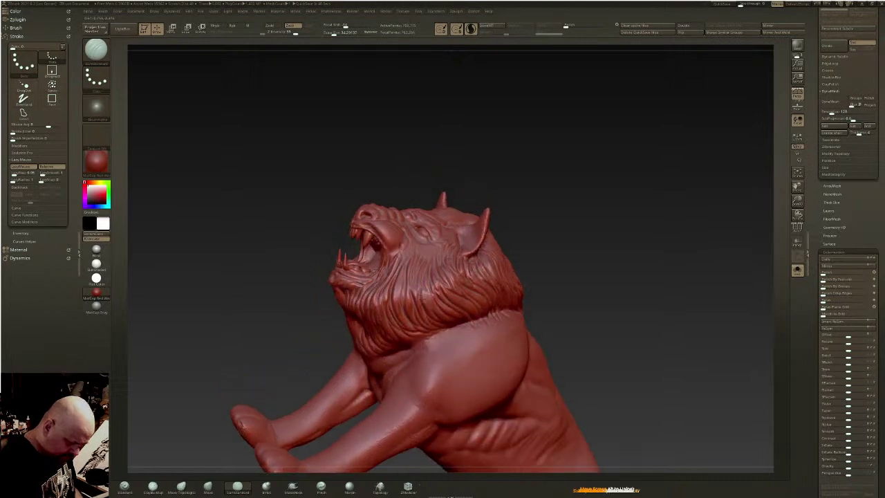
{"action": "right_click_drag", "start_coordinate": [427, 287], "coordinate": [514, 289]}
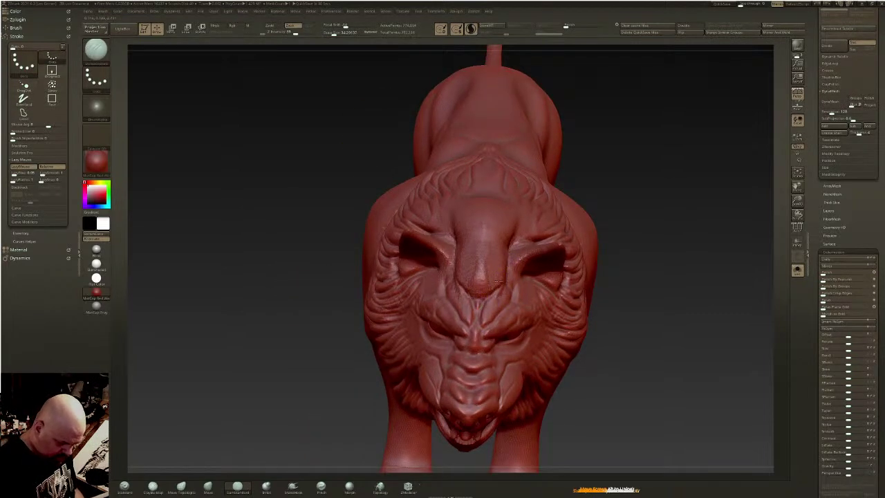
- Carve a tuft of fur strands on the forehead between the ears, flowing up toward the crown
{"action": "mouse_move", "coordinate": [488, 241]}
{"action": "left_mouse_down"}
{"action": "mouse_move", "coordinate": [488, 297]}
{"action": "mouse_move", "coordinate": [489, 256]}
{"action": "mouse_move", "coordinate": [493, 268]}
{"action": "left_mouse_up"}
{"action": "right_click_drag", "start_coordinate": [492, 269], "coordinate": [443, 266]}
{"action": "mouse_move", "coordinate": [500, 240]}
{"action": "left_mouse_down"}
{"action": "mouse_move", "coordinate": [490, 296]}
{"action": "mouse_move", "coordinate": [502, 288]}
{"action": "left_mouse_up"}
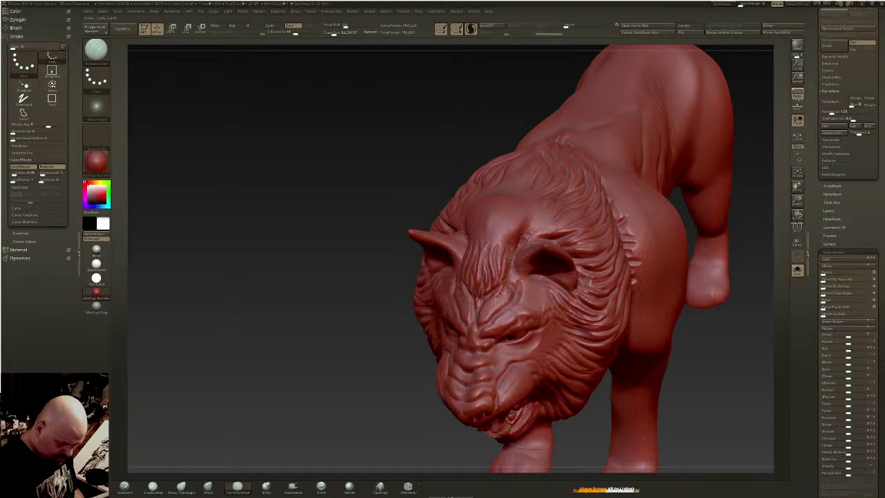
{"action": "mouse_move", "coordinate": [503, 283]}
{"action": "left_mouse_down"}
{"action": "mouse_move", "coordinate": [497, 244]}
{"action": "mouse_move", "coordinate": [515, 229]}
{"action": "mouse_move", "coordinate": [501, 278]}
{"action": "left_mouse_up"}
{"action": "left_click_drag", "start_coordinate": [518, 246], "coordinate": [538, 225]}
{"action": "mouse_move", "coordinate": [513, 256]}
{"action": "right_mouse_down"}
{"action": "mouse_move", "coordinate": [521, 297]}
{"action": "mouse_move", "coordinate": [510, 305]}
{"action": "right_mouse_up"}
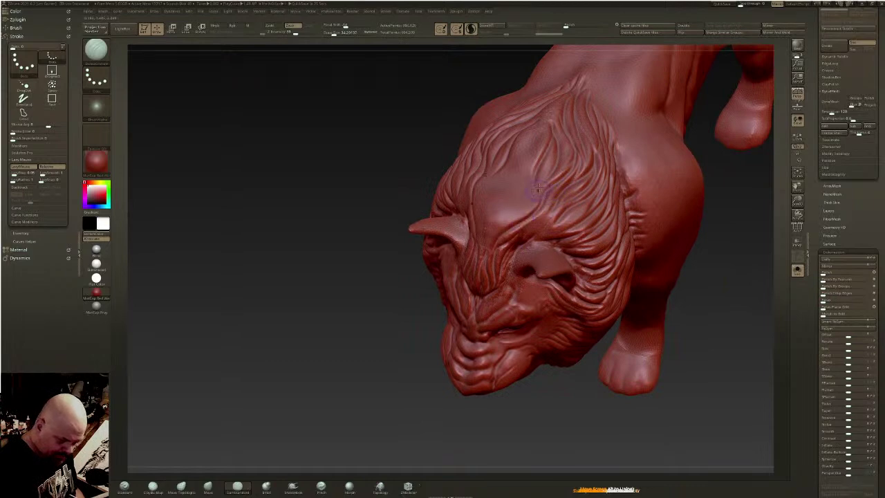
- Cover the bare crown with long fur grooves running from the forehead tuft back to the nape
{"action": "mouse_move", "coordinate": [544, 197]}
{"action": "left_mouse_down"}
{"action": "mouse_move", "coordinate": [510, 222]}
{"action": "mouse_move", "coordinate": [490, 254]}
{"action": "left_mouse_up"}
{"action": "mouse_move", "coordinate": [541, 187]}
{"action": "left_mouse_down"}
{"action": "mouse_move", "coordinate": [508, 211]}
{"action": "mouse_move", "coordinate": [489, 252]}
{"action": "left_mouse_up"}
{"action": "mouse_move", "coordinate": [536, 183]}
{"action": "left_mouse_down"}
{"action": "mouse_move", "coordinate": [514, 197]}
{"action": "mouse_move", "coordinate": [488, 248]}
{"action": "left_mouse_up"}
{"action": "left_click", "coordinate": [497, 280]}
{"action": "mouse_move", "coordinate": [536, 182]}
{"action": "left_mouse_down"}
{"action": "mouse_move", "coordinate": [503, 198]}
{"action": "mouse_move", "coordinate": [489, 220]}
{"action": "mouse_move", "coordinate": [488, 256]}
{"action": "left_mouse_up"}
{"action": "left_click_drag", "start_coordinate": [536, 160], "coordinate": [497, 206]}
{"action": "left_click_drag", "start_coordinate": [550, 129], "coordinate": [520, 169]}
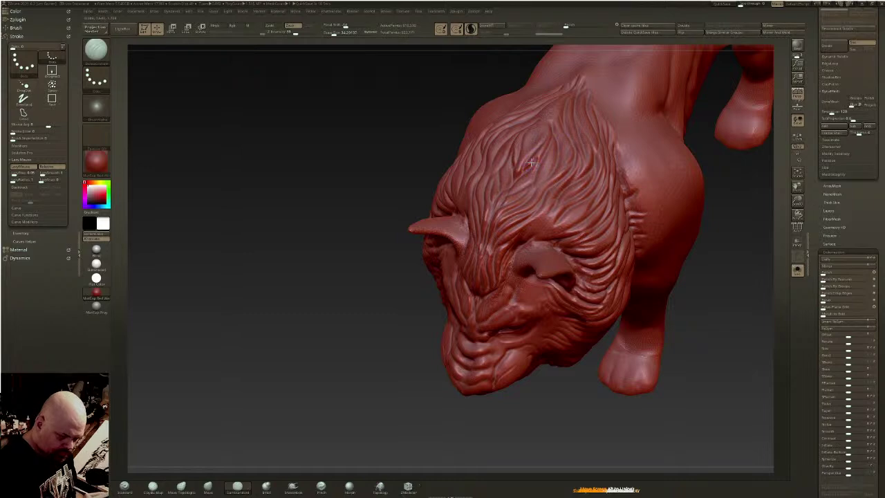
{"action": "right_click_drag", "start_coordinate": [520, 166], "coordinate": [512, 193]}
{"action": "left_click_drag", "start_coordinate": [552, 106], "coordinate": [530, 157]}
{"action": "left_click_drag", "start_coordinate": [558, 88], "coordinate": [536, 122]}
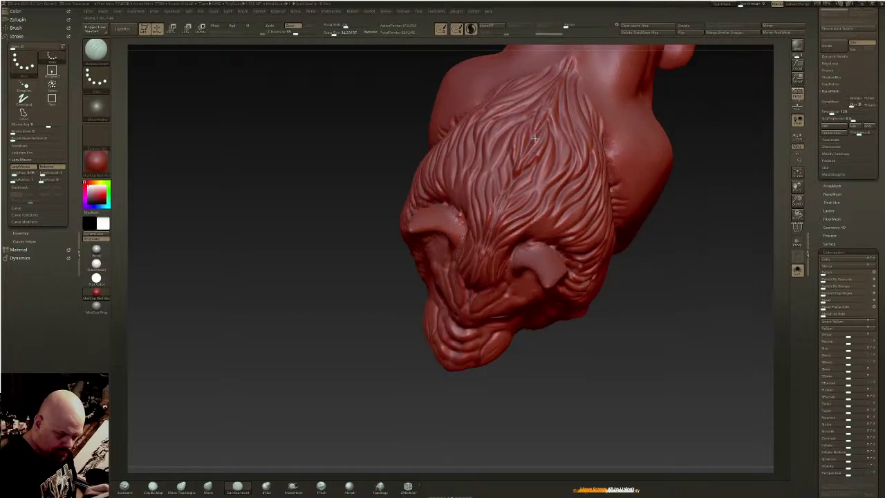
{"action": "right_click_drag", "start_coordinate": [543, 123], "coordinate": [562, 160]}
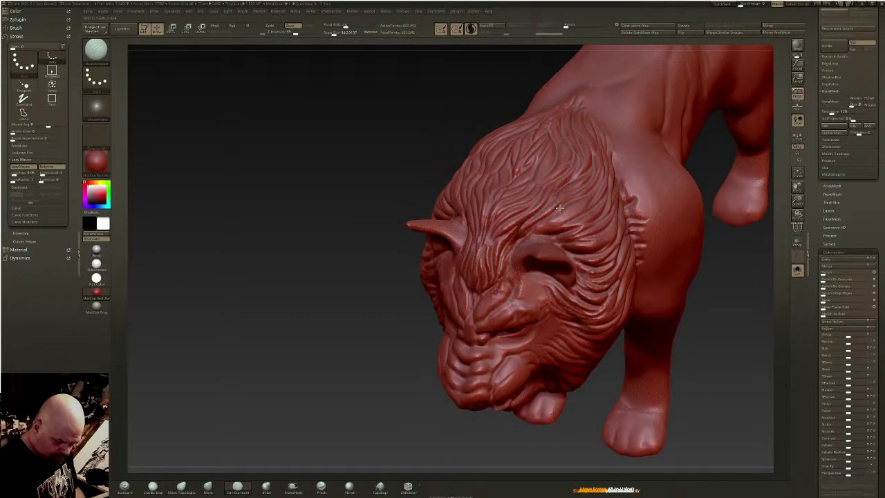
- Define the rim and inner folds of the ears and carve a deeper hollow inside them
{"action": "mouse_move", "coordinate": [557, 234]}
{"action": "right_mouse_down"}
{"action": "mouse_move", "coordinate": [548, 237]}
{"action": "mouse_move", "coordinate": [606, 193]}
{"action": "mouse_move", "coordinate": [581, 221]}
{"action": "mouse_move", "coordinate": [622, 218]}
{"action": "mouse_move", "coordinate": [583, 197]}
{"action": "mouse_move", "coordinate": [574, 203]}
{"action": "right_mouse_up"}
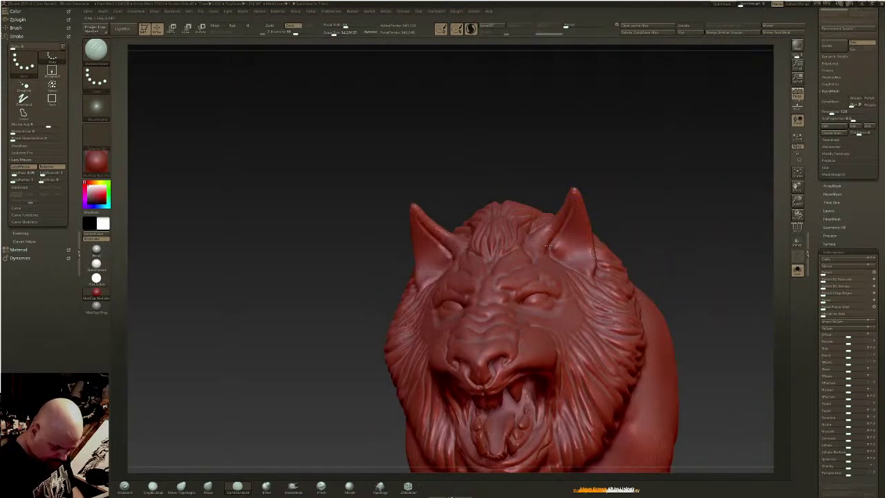
{"action": "right_click_drag", "start_coordinate": [593, 251], "coordinate": [553, 251]}
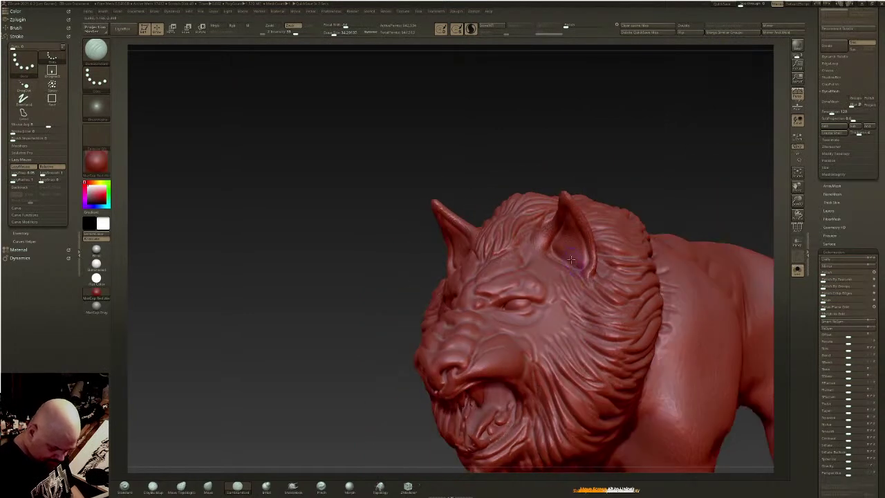
{"action": "key", "text": "shift"}
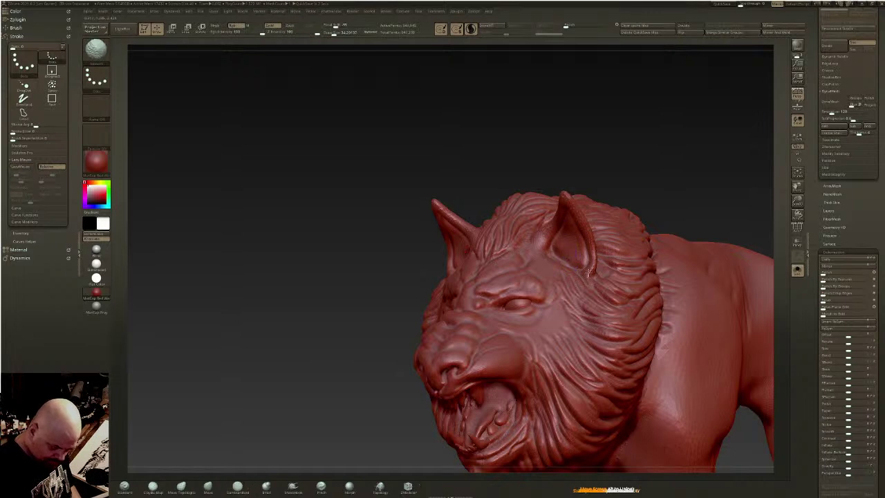
{"action": "mouse_move", "coordinate": [571, 234]}
{"action": "left_mouse_down", "text": "shift"}
{"action": "mouse_move", "coordinate": [561, 244]}
{"action": "mouse_move", "coordinate": [568, 265]}
{"action": "mouse_move", "coordinate": [582, 270]}
{"action": "left_mouse_up", "text": "shift"}
{"action": "key", "text": "ctrl+z"}
{"action": "left_click_drag", "start_coordinate": [556, 239], "coordinate": [570, 232]}
{"action": "mouse_move", "coordinate": [543, 233]}
{"action": "right_mouse_down"}
{"action": "mouse_move", "coordinate": [579, 222]}
{"action": "mouse_move", "coordinate": [566, 238]}
{"action": "mouse_move", "coordinate": [577, 275]}
{"action": "mouse_move", "coordinate": [541, 271]}
{"action": "right_mouse_up"}
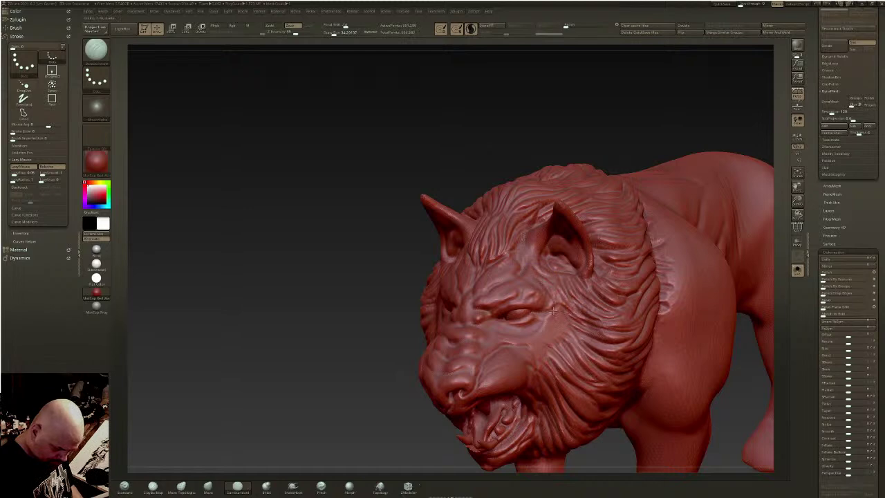
- Carve short fur grooves and wrinkles over the brows and the forehead below the central tuft
{"action": "right_click_drag", "start_coordinate": [540, 269], "coordinate": [524, 229]}
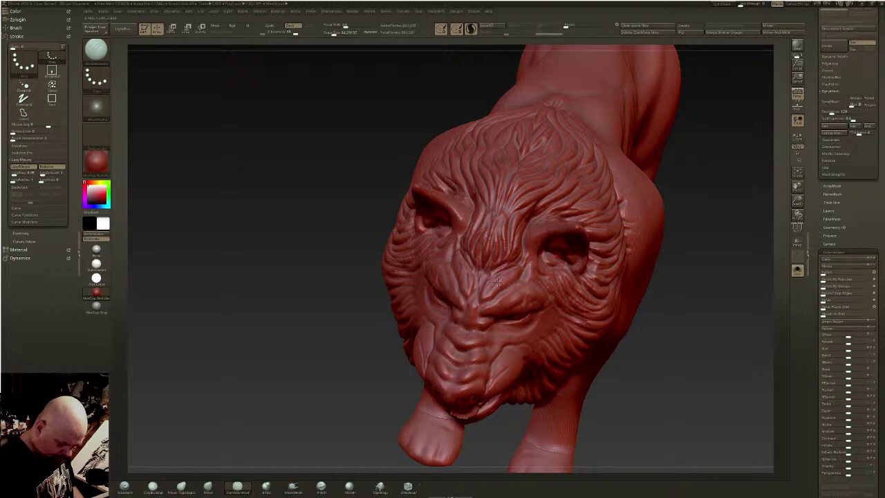
{"action": "right_click_drag", "start_coordinate": [503, 272], "coordinate": [492, 265]}
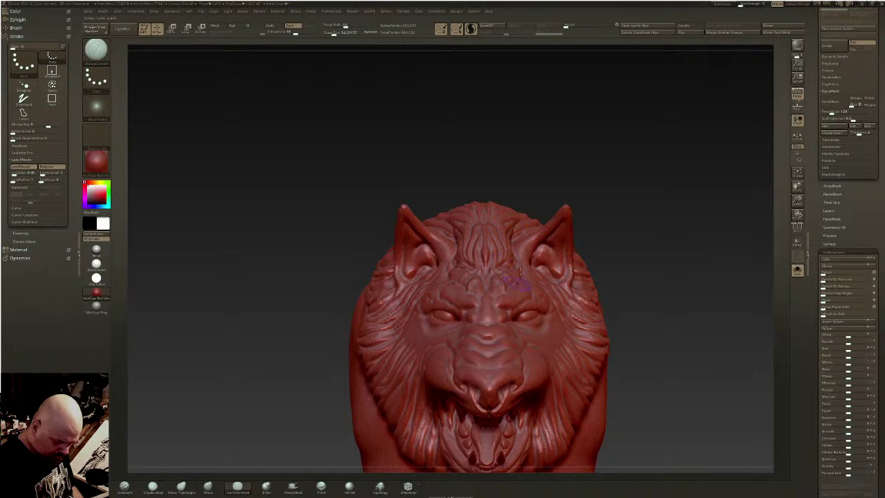
{"action": "right_click_drag", "start_coordinate": [527, 279], "coordinate": [556, 236]}
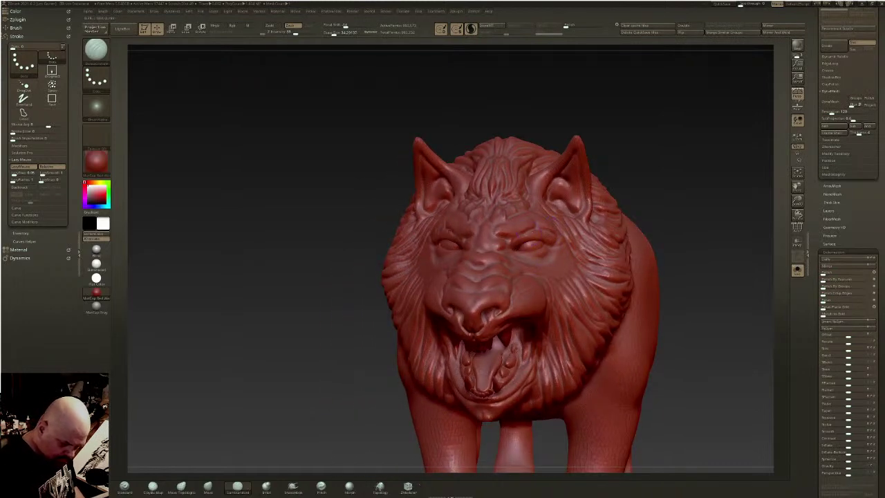
- Smooth the eye area lightly and carve fine creases below the eyes and across the upper cheeks
{"action": "left_click_drag", "start_coordinate": [539, 244], "coordinate": [524, 246], "text": "shift"}
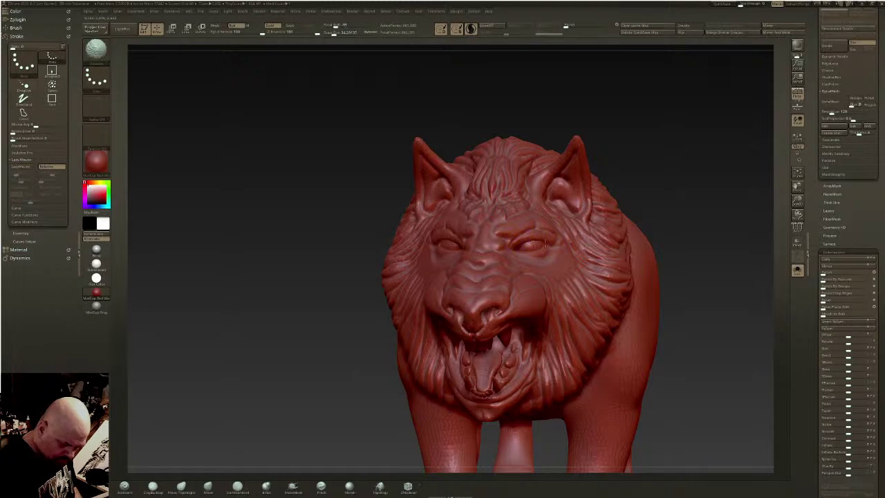
{"action": "right_click_drag", "start_coordinate": [539, 243], "coordinate": [518, 255]}
{"action": "mouse_move", "coordinate": [527, 260]}
{"action": "left_mouse_down"}
{"action": "mouse_move", "coordinate": [557, 249]}
{"action": "mouse_move", "coordinate": [528, 267]}
{"action": "mouse_move", "coordinate": [563, 271]}
{"action": "left_mouse_up"}
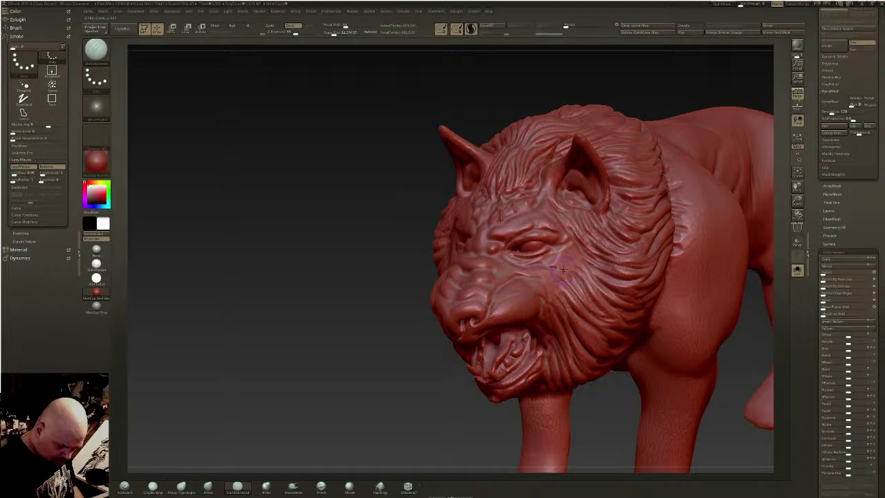
{"action": "left_click_drag", "start_coordinate": [499, 254], "coordinate": [544, 265]}
{"action": "mouse_move", "coordinate": [547, 269]}
{"action": "right_mouse_down", "text": "shift"}
{"action": "mouse_move", "coordinate": [599, 342]}
{"action": "mouse_move", "coordinate": [534, 252]}
{"action": "right_mouse_up", "text": "shift"}
{"action": "left_click_drag", "start_coordinate": [535, 252], "coordinate": [549, 290]}
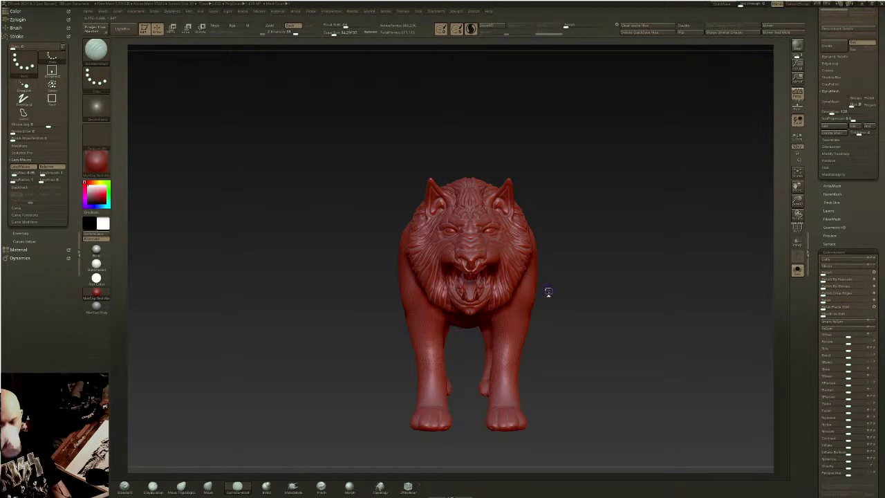
- Reshape the lower jaw and the mouth's sides from the front using the Move brush with a larger draw size
{"action": "left_click", "coordinate": [207, 486]}
{"action": "left_click_drag", "start_coordinate": [339, 34], "coordinate": [345, 34]}
{"action": "left_click_drag", "start_coordinate": [332, 304], "coordinate": [326, 215]}
{"action": "left_click_drag", "start_coordinate": [499, 275], "coordinate": [491, 283]}
{"action": "right_click_drag", "start_coordinate": [493, 228], "coordinate": [497, 275]}
{"action": "left_click_drag", "start_coordinate": [497, 275], "coordinate": [491, 249]}
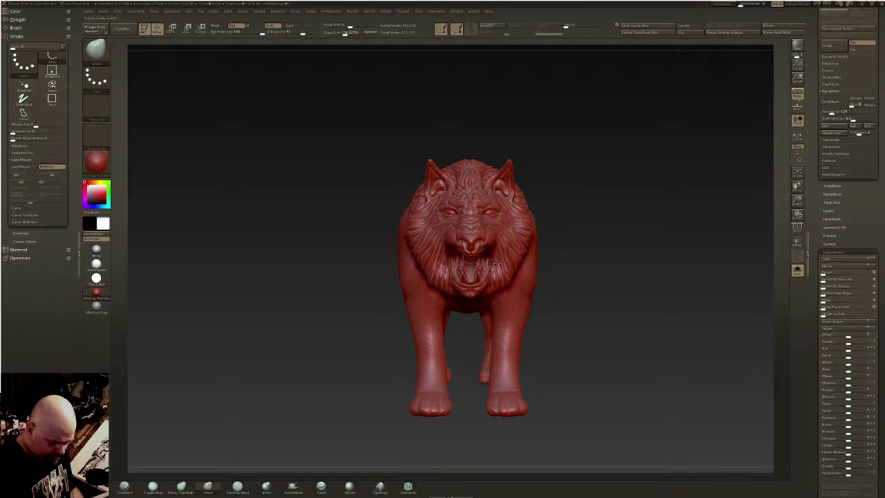
{"action": "left_click_drag", "start_coordinate": [496, 263], "coordinate": [494, 275]}
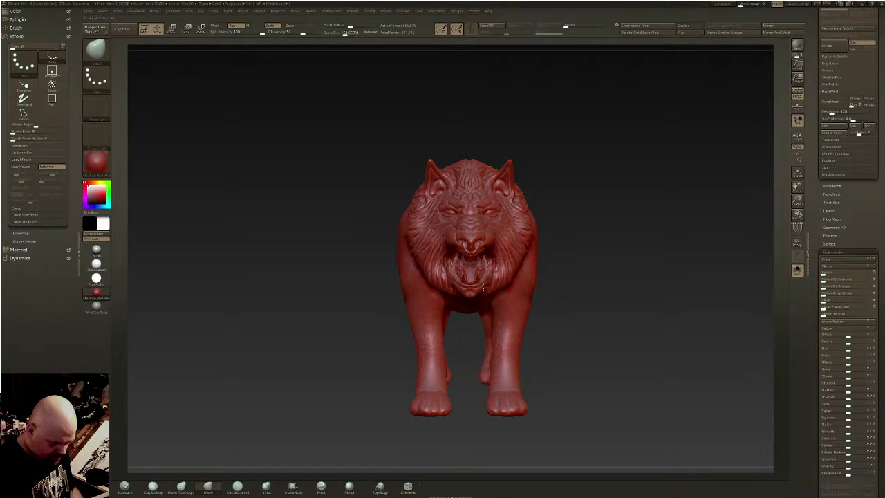
- Reshape the muzzle and upper lip in profile using the Move Topological brush with a reduced draw size
{"action": "left_click_drag", "start_coordinate": [351, 26], "coordinate": [366, 26]}
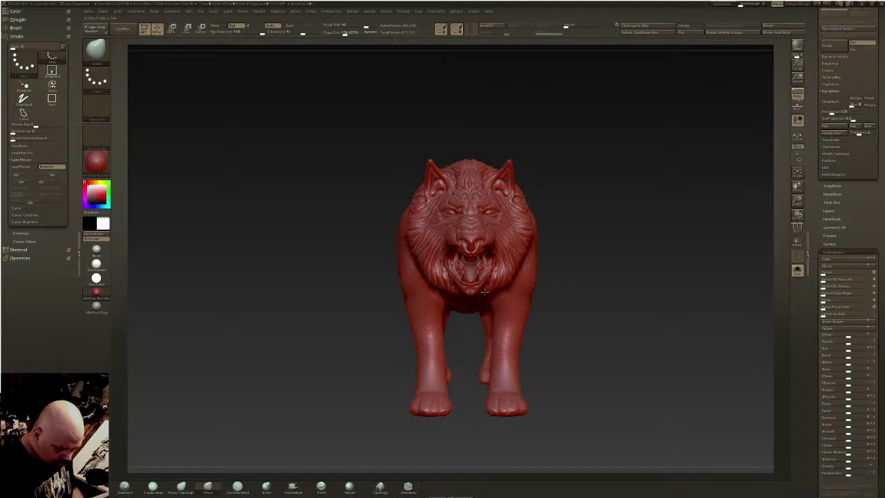
{"action": "right_click_drag", "start_coordinate": [489, 292], "coordinate": [459, 276]}
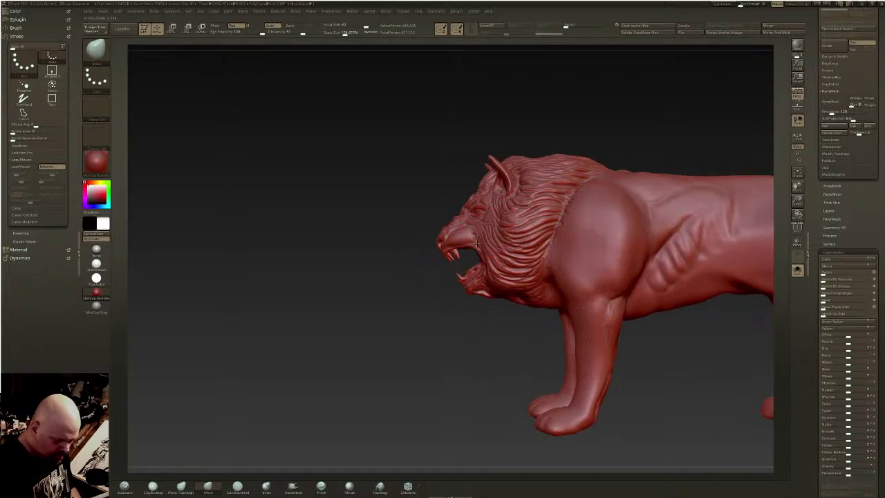
{"action": "right_click_drag", "start_coordinate": [481, 240], "coordinate": [500, 202]}
{"action": "left_click", "coordinate": [180, 488]}
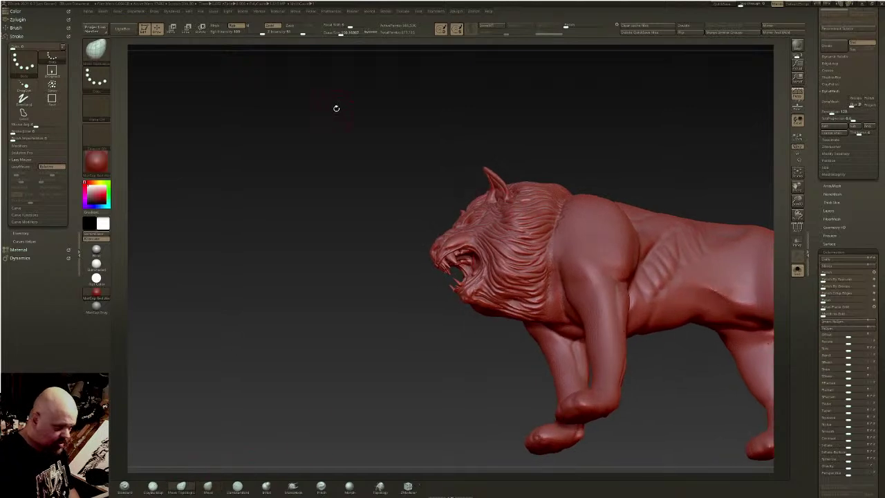
{"action": "right_click_drag", "start_coordinate": [337, 109], "coordinate": [399, 227], "text": "ctrl"}
{"action": "left_click_drag", "start_coordinate": [340, 32], "coordinate": [337, 32]}
{"action": "right_click_drag", "start_coordinate": [377, 159], "coordinate": [389, 177]}
{"action": "mouse_move", "coordinate": [418, 281]}
{"action": "left_mouse_down"}
{"action": "mouse_move", "coordinate": [419, 293]}
{"action": "mouse_move", "coordinate": [437, 285]}
{"action": "left_mouse_up"}
{"action": "left_click_drag", "start_coordinate": [337, 33], "coordinate": [334, 32]}
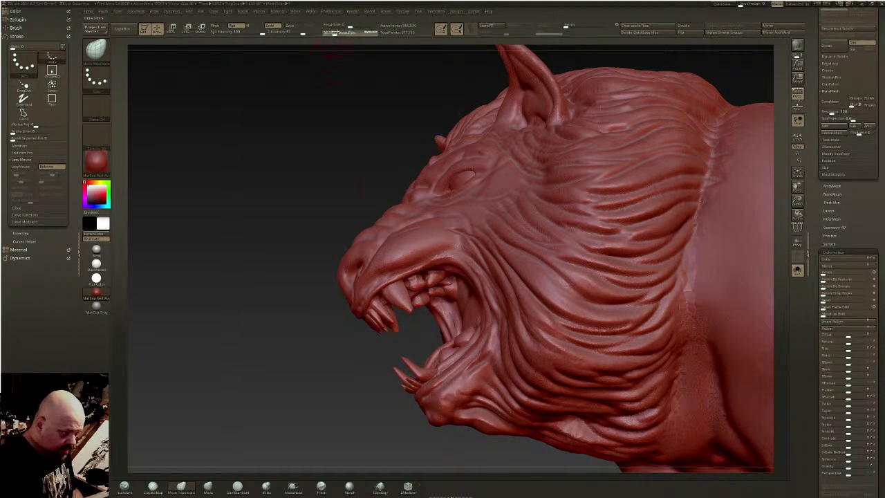
- Adjust the upper lip's edge around the upper teeth using a smaller Move Topological brush and light smoothing
{"action": "mouse_move", "coordinate": [428, 281]}
{"action": "left_mouse_down", "text": "shift"}
{"action": "mouse_move", "coordinate": [415, 282]}
{"action": "mouse_move", "coordinate": [426, 281]}
{"action": "left_mouse_up", "text": "shift"}
{"action": "left_click_drag", "start_coordinate": [335, 33], "coordinate": [332, 34]}
{"action": "left_click_drag", "start_coordinate": [362, 98], "coordinate": [349, 138], "text": "shift"}
{"action": "left_click_drag", "start_coordinate": [420, 278], "coordinate": [433, 294]}
{"action": "key", "text": "shift"}
- Pull up and reshape the lower side teeth behind the lower fangs, smoothing the inside of the mouth lightly
{"action": "mouse_move", "coordinate": [445, 339]}
{"action": "left_mouse_down"}
{"action": "mouse_move", "coordinate": [443, 330]}
{"action": "mouse_move", "coordinate": [458, 349]}
{"action": "left_mouse_up"}
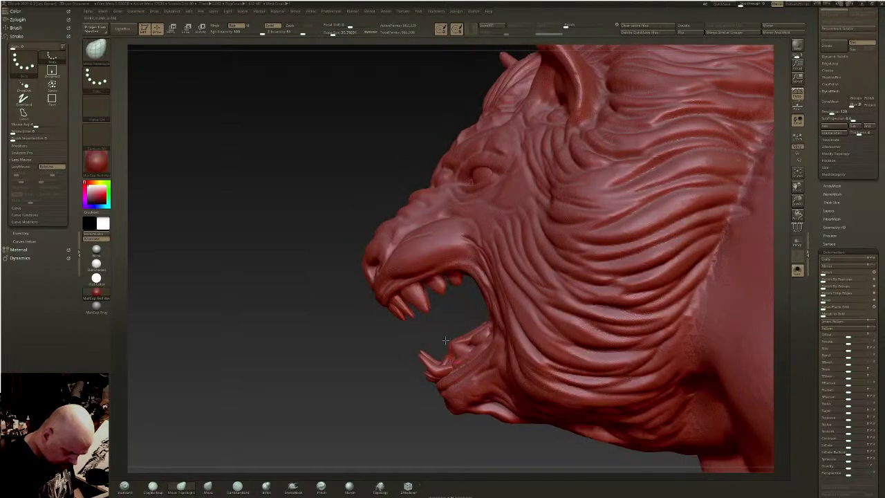
{"action": "key", "text": "shift"}
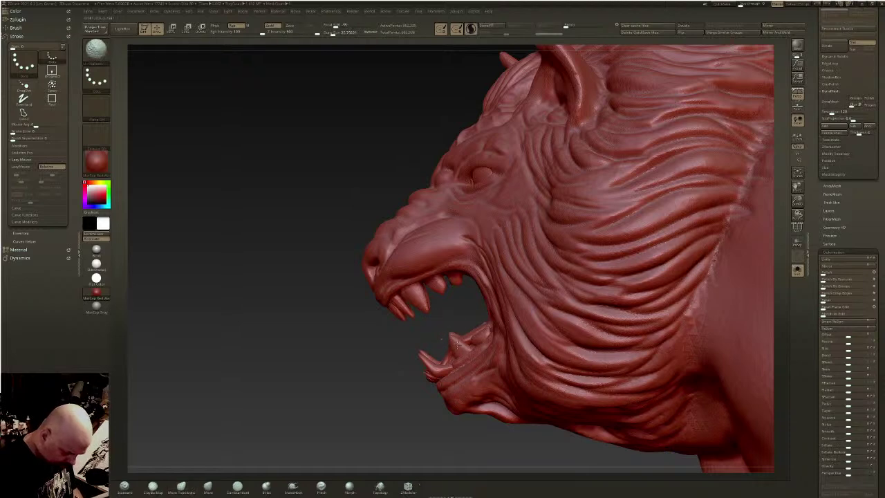
{"action": "left_click_drag", "start_coordinate": [476, 336], "coordinate": [473, 325]}
{"action": "key", "text": "shift"}
{"action": "right_click_drag", "start_coordinate": [471, 337], "coordinate": [467, 359]}
{"action": "key", "text": "shift"}
{"action": "left_click_drag", "start_coordinate": [482, 314], "coordinate": [483, 311]}
{"action": "key", "text": "shift"}
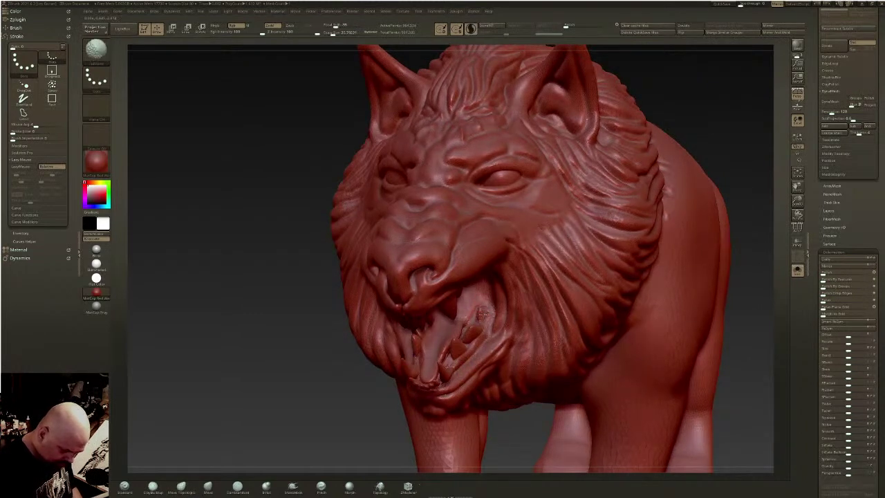
- Adjust the overall shape of the head and front legs using a large Move brush, smoothing the front leg near the paw
{"action": "mouse_move", "coordinate": [487, 313]}
{"action": "right_mouse_down"}
{"action": "mouse_move", "coordinate": [504, 316]}
{"action": "mouse_move", "coordinate": [546, 275]}
{"action": "mouse_move", "coordinate": [513, 288]}
{"action": "mouse_move", "coordinate": [505, 270]}
{"action": "mouse_move", "coordinate": [477, 360]}
{"action": "mouse_move", "coordinate": [418, 467]}
{"action": "mouse_move", "coordinate": [387, 291]}
{"action": "mouse_move", "coordinate": [379, 76]}
{"action": "right_mouse_up"}
{"action": "key", "text": "shift"}
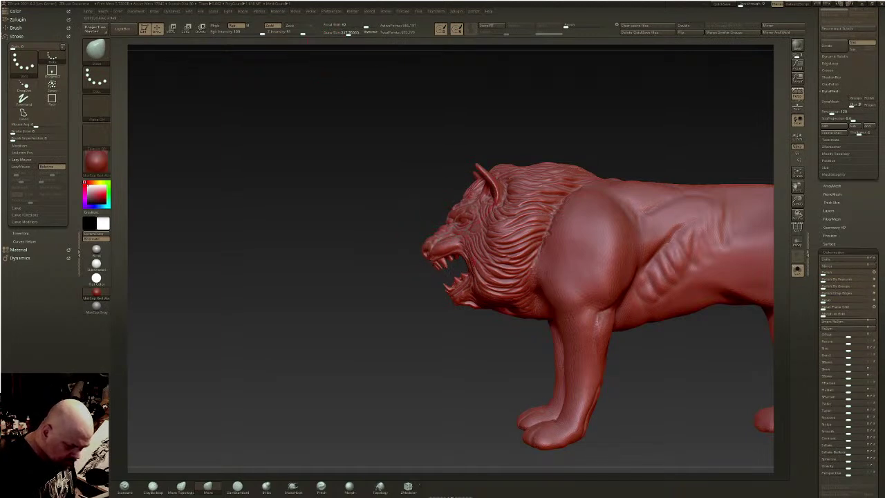
{"action": "mouse_move", "coordinate": [290, 79]}
{"action": "left_mouse_down"}
{"action": "mouse_move", "coordinate": [415, 79]}
{"action": "mouse_move", "coordinate": [546, 180]}
{"action": "mouse_move", "coordinate": [576, 219]}
{"action": "mouse_move", "coordinate": [443, 228]}
{"action": "mouse_move", "coordinate": [531, 268]}
{"action": "left_mouse_up"}
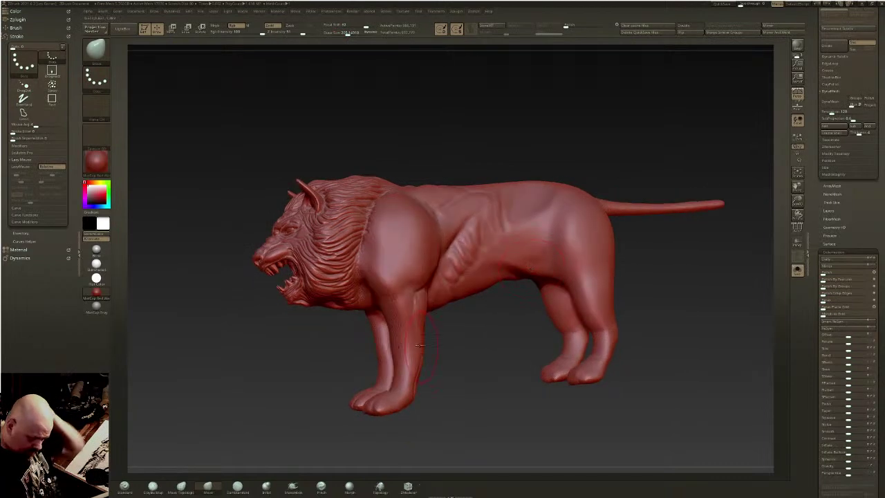
{"action": "left_click_drag", "start_coordinate": [304, 325], "coordinate": [443, 377]}
{"action": "mouse_move", "coordinate": [381, 378]}
{"action": "left_mouse_down", "text": "shift"}
{"action": "mouse_move", "coordinate": [386, 385]}
{"action": "mouse_move", "coordinate": [378, 385]}
{"action": "left_mouse_up", "text": "shift"}
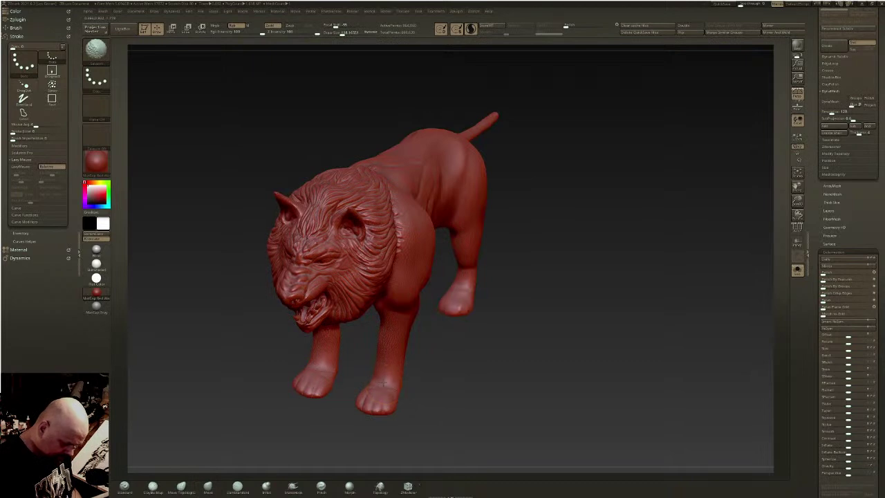
{"action": "left_click_drag", "start_coordinate": [421, 367], "coordinate": [539, 292], "text": "shift"}
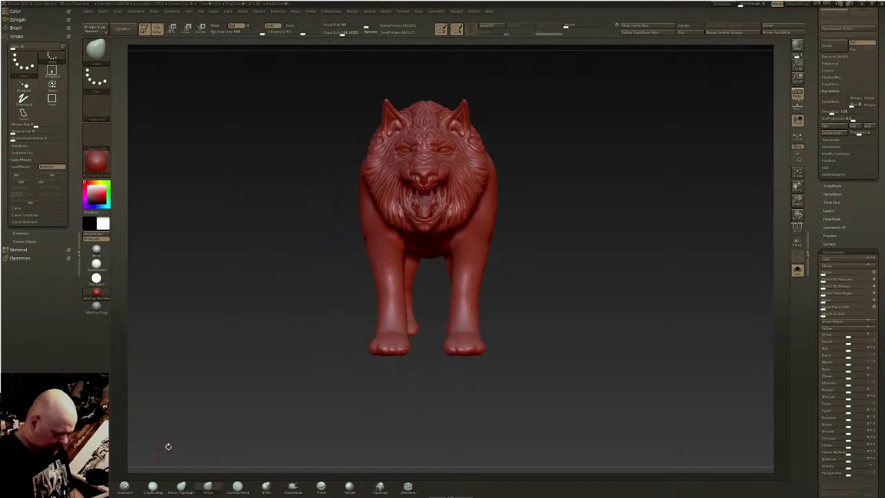
- Carve the crease between the chest and the front of the shoulder with the Dam Standard brush and soften it
{"action": "left_click", "coordinate": [245, 487]}
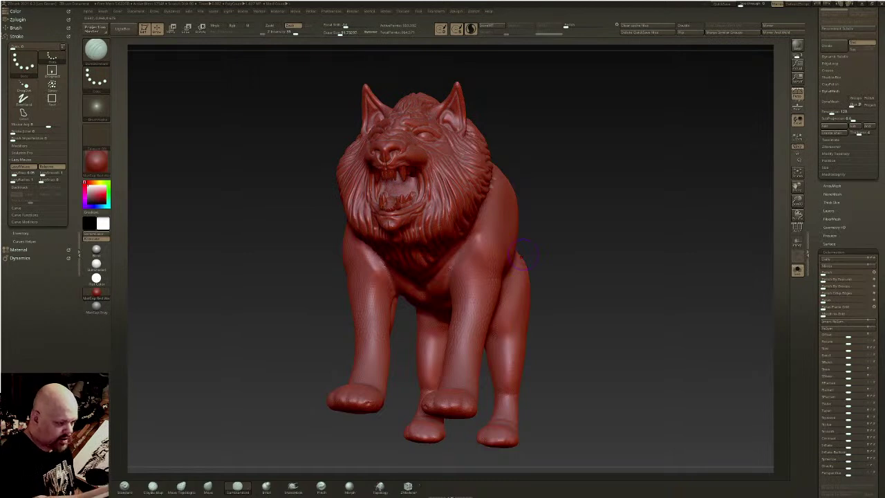
{"action": "right_click_drag", "start_coordinate": [503, 351], "coordinate": [438, 243]}
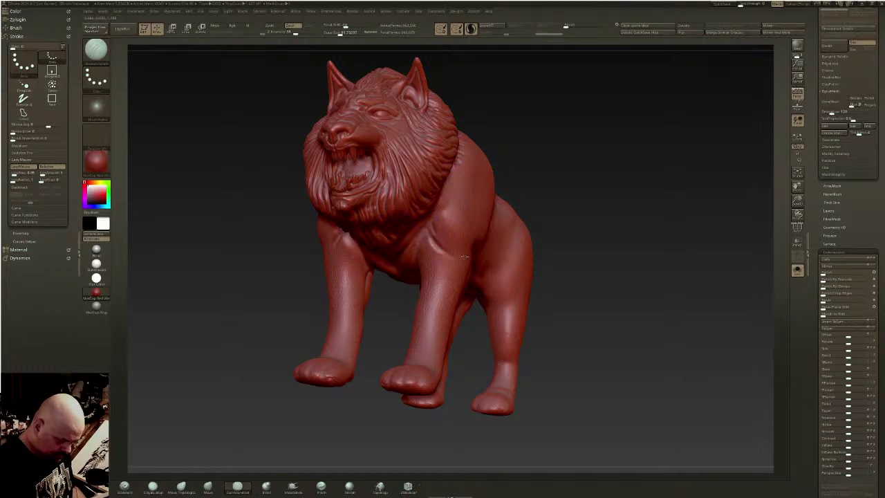
{"action": "right_click_drag", "start_coordinate": [443, 253], "coordinate": [449, 246]}
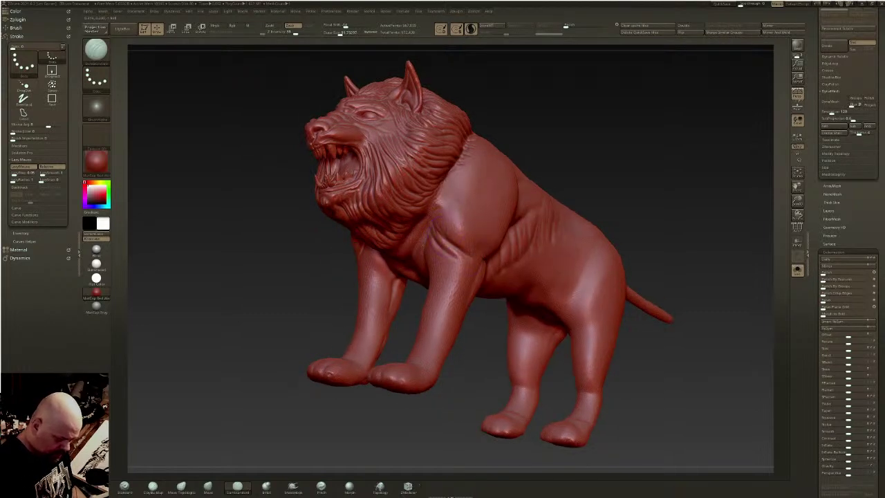
{"action": "left_click_drag", "start_coordinate": [455, 178], "coordinate": [445, 207]}
{"action": "key", "text": "shift"}
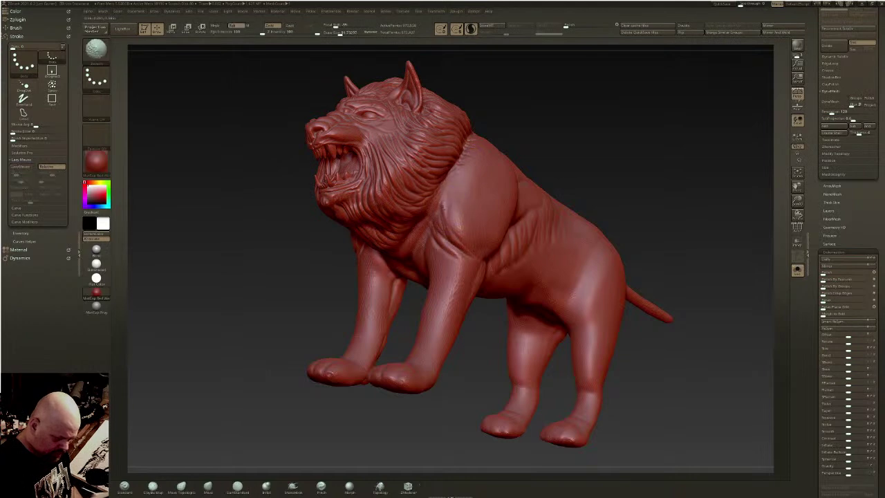
{"action": "left_click_drag", "start_coordinate": [458, 252], "coordinate": [466, 221], "text": "shift"}
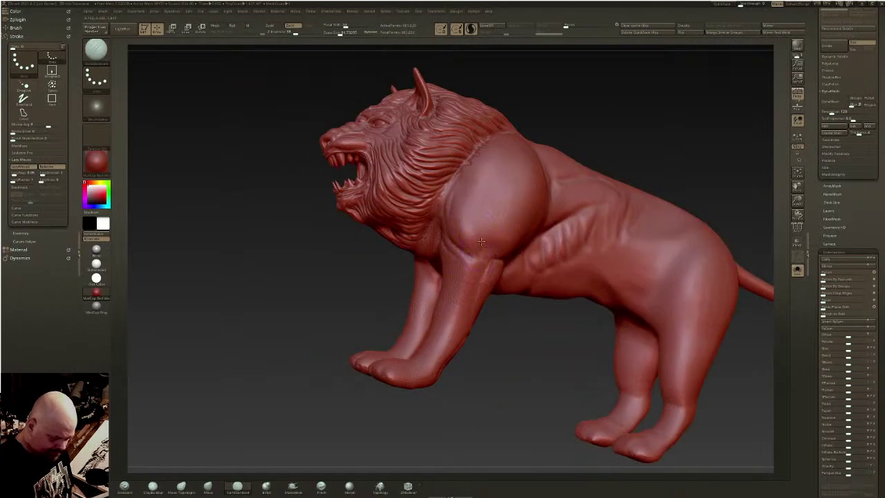
- Carve a long vertical muscle line down the front of the shoulder to the top of the foreleg
{"action": "left_click_drag", "start_coordinate": [481, 250], "coordinate": [479, 210]}
{"action": "left_click_drag", "start_coordinate": [485, 147], "coordinate": [477, 252]}
{"action": "left_click_drag", "start_coordinate": [487, 165], "coordinate": [478, 227]}
{"action": "key", "text": "shift"}
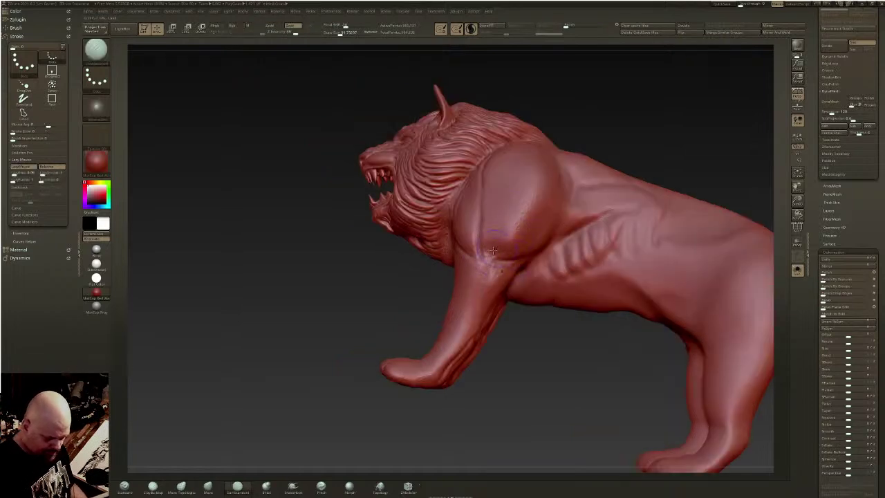
- Carve a long diagonal groove along the rear of the shoulder, from the elbow up towards the back
{"action": "left_click_drag", "start_coordinate": [499, 252], "coordinate": [544, 208]}
{"action": "left_click_drag", "start_coordinate": [486, 250], "coordinate": [494, 257]}
{"action": "right_click_drag", "start_coordinate": [499, 247], "coordinate": [443, 242]}
{"action": "left_click_drag", "start_coordinate": [504, 250], "coordinate": [549, 198]}
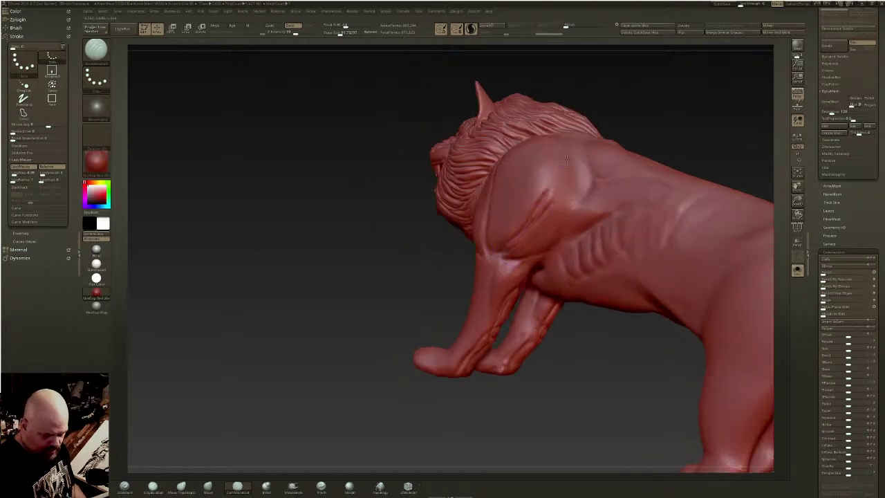
{"action": "right_click_drag", "start_coordinate": [553, 187], "coordinate": [539, 192]}
{"action": "left_click_drag", "start_coordinate": [531, 228], "coordinate": [566, 163]}
{"action": "right_click_drag", "start_coordinate": [566, 163], "coordinate": [546, 197]}
{"action": "mouse_move", "coordinate": [545, 196]}
{"action": "left_mouse_down"}
{"action": "mouse_move", "coordinate": [572, 148]}
{"action": "mouse_move", "coordinate": [548, 187]}
{"action": "left_mouse_up"}
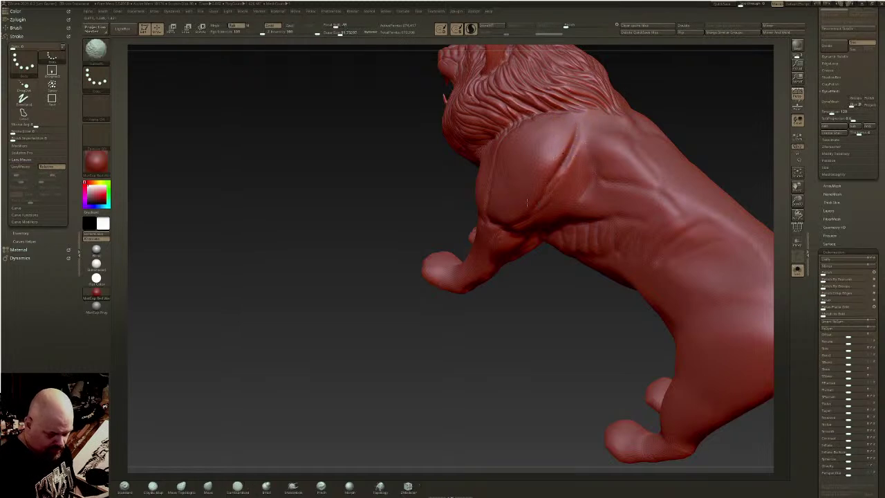
- Smooth the new shoulder grooves and the surrounding muscle with a larger draw size
{"action": "left_click_drag", "start_coordinate": [573, 136], "coordinate": [553, 182], "text": "shift"}
{"action": "mouse_move", "coordinate": [575, 123]}
{"action": "left_mouse_down"}
{"action": "mouse_move", "coordinate": [551, 175]}
{"action": "mouse_move", "coordinate": [572, 142]}
{"action": "mouse_move", "coordinate": [544, 161]}
{"action": "mouse_move", "coordinate": [535, 134]}
{"action": "left_mouse_up"}
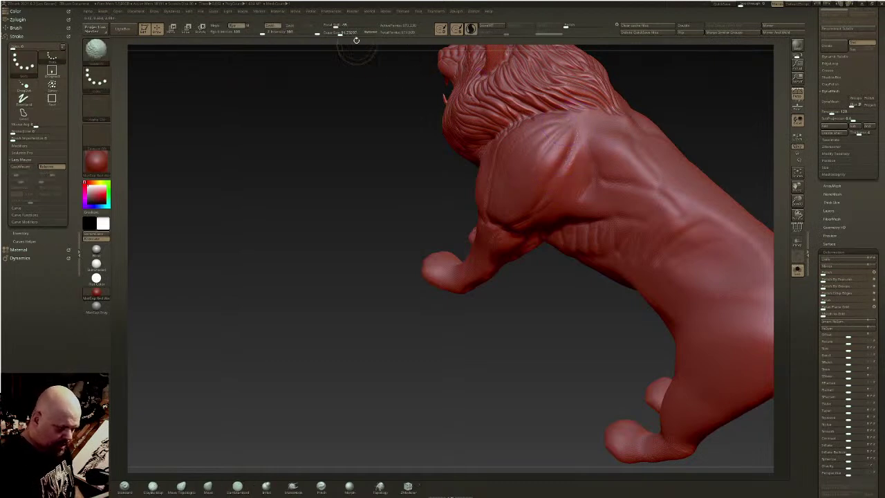
{"action": "left_click_drag", "start_coordinate": [346, 33], "coordinate": [356, 33]}
{"action": "mouse_move", "coordinate": [549, 135]}
{"action": "left_mouse_down", "text": "shift"}
{"action": "mouse_move", "coordinate": [549, 154]}
{"action": "mouse_move", "coordinate": [564, 141]}
{"action": "left_mouse_up", "text": "shift"}
{"action": "left_click_drag", "start_coordinate": [511, 167], "coordinate": [527, 179], "text": "shift"}
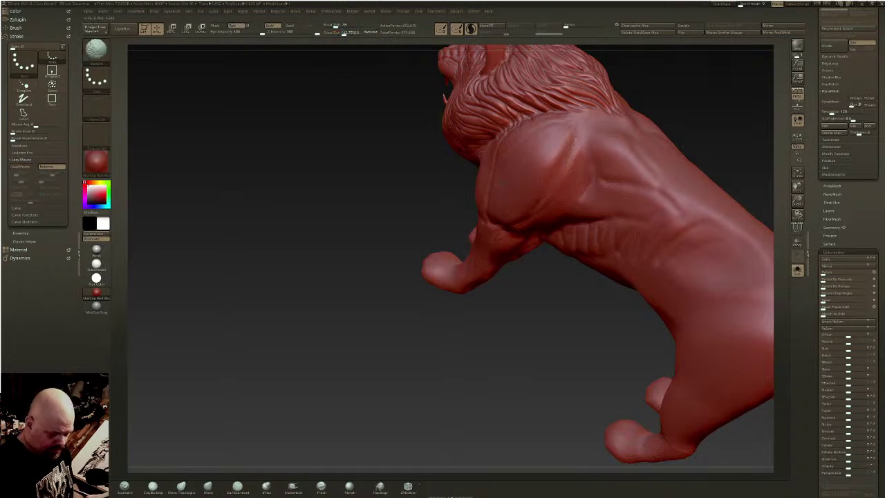
{"action": "right_click_drag", "start_coordinate": [543, 187], "coordinate": [551, 235]}
{"action": "left_click_drag", "start_coordinate": [538, 208], "coordinate": [520, 247], "text": "shift"}
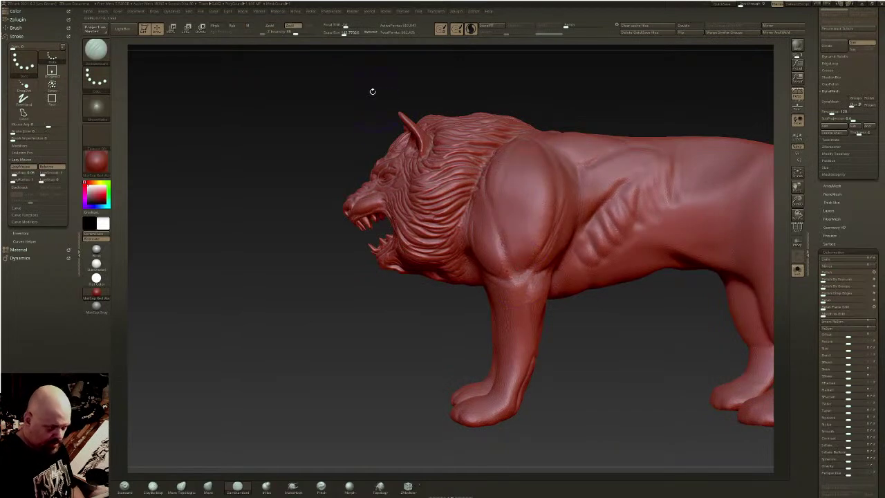
- Define the muscle lines at the base of the shoulder and upper foreleg with a smaller carving brush
{"action": "left_click", "coordinate": [337, 34]}
{"action": "mouse_move", "coordinate": [453, 250]}
{"action": "right_mouse_down"}
{"action": "mouse_move", "coordinate": [531, 277]}
{"action": "mouse_move", "coordinate": [511, 242]}
{"action": "mouse_move", "coordinate": [498, 243]}
{"action": "right_mouse_up"}
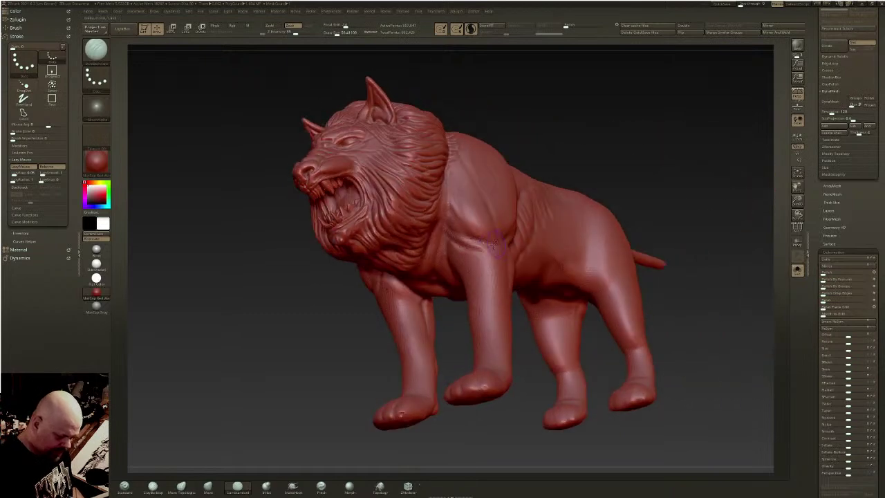
{"action": "mouse_move", "coordinate": [536, 312]}
{"action": "right_mouse_down"}
{"action": "mouse_move", "coordinate": [612, 320]}
{"action": "mouse_move", "coordinate": [617, 304]}
{"action": "right_mouse_up"}
{"action": "left_click", "coordinate": [337, 33]}
{"action": "left_click_drag", "start_coordinate": [337, 33], "coordinate": [338, 34]}
{"action": "right_click_drag", "start_coordinate": [433, 266], "coordinate": [488, 236]}
{"action": "mouse_move", "coordinate": [471, 226]}
{"action": "left_mouse_down"}
{"action": "mouse_move", "coordinate": [447, 261]}
{"action": "mouse_move", "coordinate": [457, 279]}
{"action": "left_mouse_up"}
{"action": "right_click_drag", "start_coordinate": [460, 286], "coordinate": [517, 305]}
{"action": "mouse_move", "coordinate": [450, 264]}
{"action": "left_mouse_down"}
{"action": "mouse_move", "coordinate": [471, 328]}
{"action": "mouse_move", "coordinate": [454, 275]}
{"action": "left_mouse_up"}
- Carve muscle contours down the front of the forelegs from a low front view and soften the upper creases
{"action": "mouse_move", "coordinate": [355, 269]}
{"action": "left_mouse_down"}
{"action": "mouse_move", "coordinate": [385, 332]}
{"action": "mouse_move", "coordinate": [395, 310]}
{"action": "left_mouse_up"}
{"action": "left_click_drag", "start_coordinate": [595, 319], "coordinate": [515, 319], "text": "shift"}
{"action": "mouse_move", "coordinate": [386, 316]}
{"action": "left_mouse_down"}
{"action": "mouse_move", "coordinate": [403, 299]}
{"action": "mouse_move", "coordinate": [385, 315]}
{"action": "left_mouse_up"}
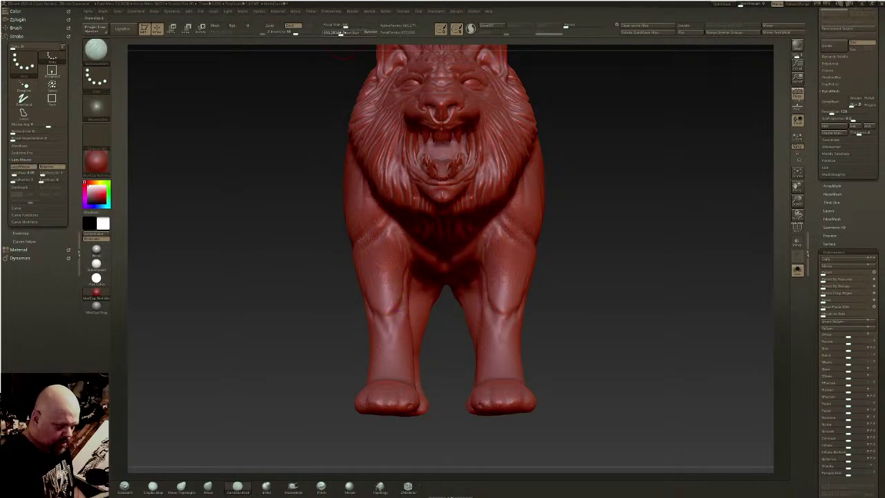
{"action": "right_click_drag", "start_coordinate": [395, 270], "coordinate": [397, 236]}
{"action": "left_click_drag", "start_coordinate": [399, 253], "coordinate": [387, 308]}
{"action": "left_click_drag", "start_coordinate": [404, 270], "coordinate": [395, 305]}
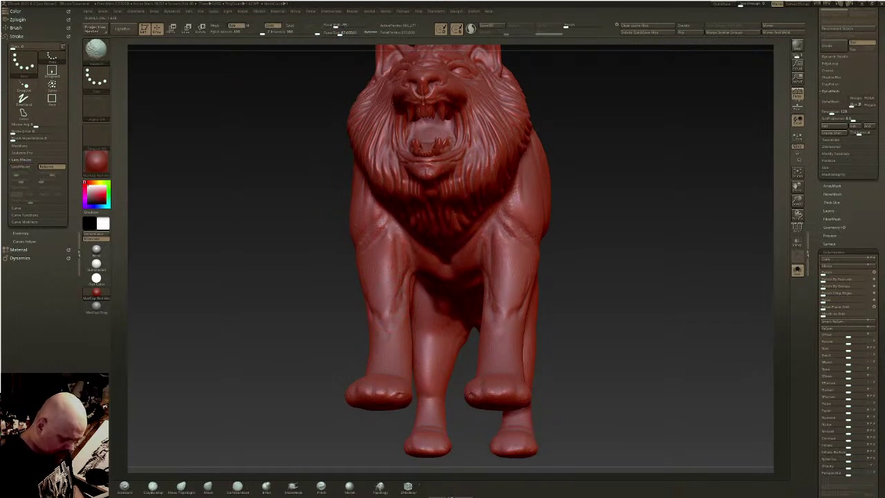
{"action": "left_click_drag", "start_coordinate": [393, 237], "coordinate": [382, 231]}
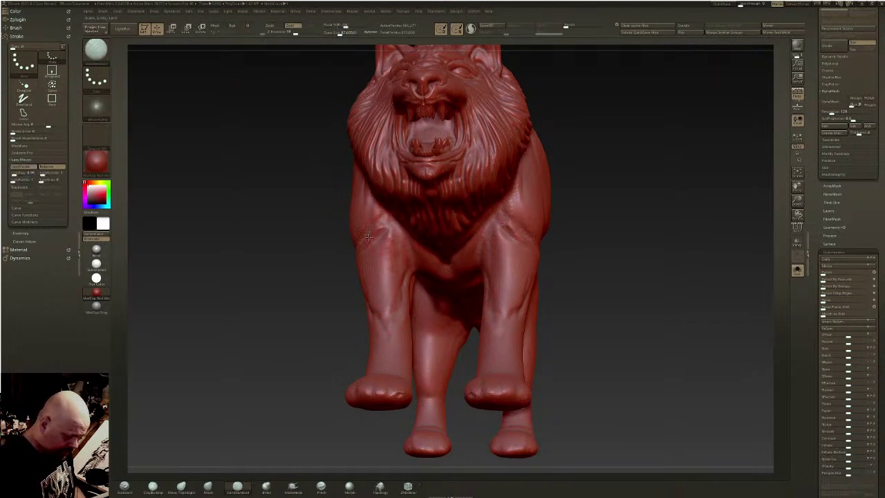
- Carve grooves on the outer side of the foreleg, below the elbow and down the forearm towards the paw
{"action": "right_click_drag", "start_coordinate": [377, 228], "coordinate": [448, 223]}
{"action": "right_click_drag", "start_coordinate": [357, 242], "coordinate": [442, 246]}
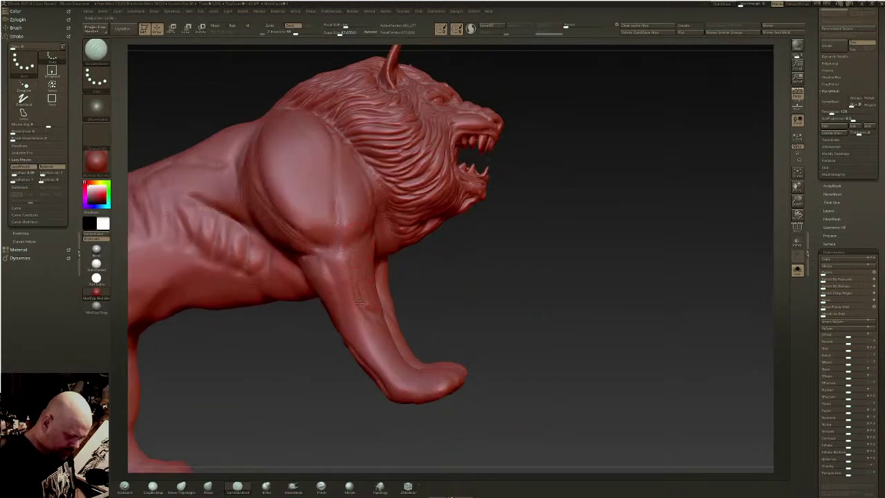
{"action": "mouse_move", "coordinate": [349, 261]}
{"action": "left_mouse_down"}
{"action": "mouse_move", "coordinate": [355, 293]}
{"action": "mouse_move", "coordinate": [349, 297]}
{"action": "mouse_move", "coordinate": [325, 256]}
{"action": "mouse_move", "coordinate": [352, 294]}
{"action": "mouse_move", "coordinate": [332, 280]}
{"action": "left_mouse_up"}
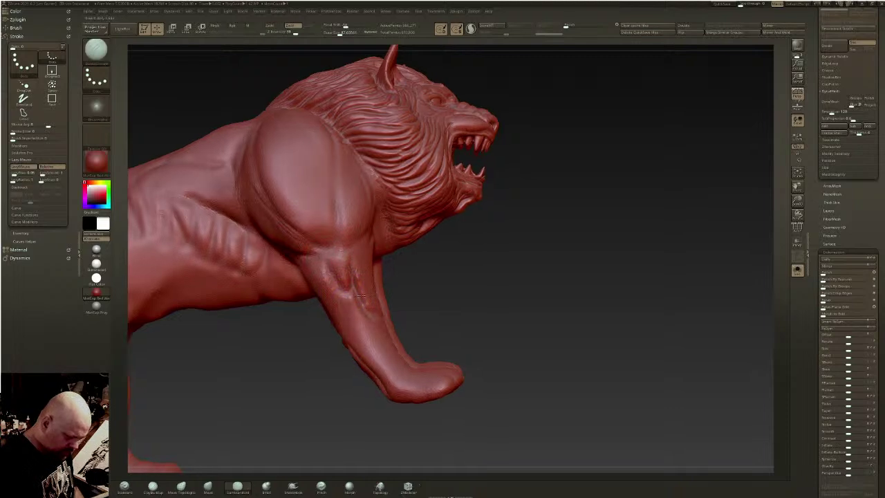
{"action": "right_click_drag", "start_coordinate": [296, 283], "coordinate": [326, 265]}
{"action": "mouse_move", "coordinate": [338, 302]}
{"action": "left_mouse_down"}
{"action": "mouse_move", "coordinate": [343, 331]}
{"action": "mouse_move", "coordinate": [377, 367]}
{"action": "mouse_move", "coordinate": [367, 359]}
{"action": "left_mouse_up"}
{"action": "right_click_drag", "start_coordinate": [409, 344], "coordinate": [374, 355]}
{"action": "left_click_drag", "start_coordinate": [365, 346], "coordinate": [377, 361]}
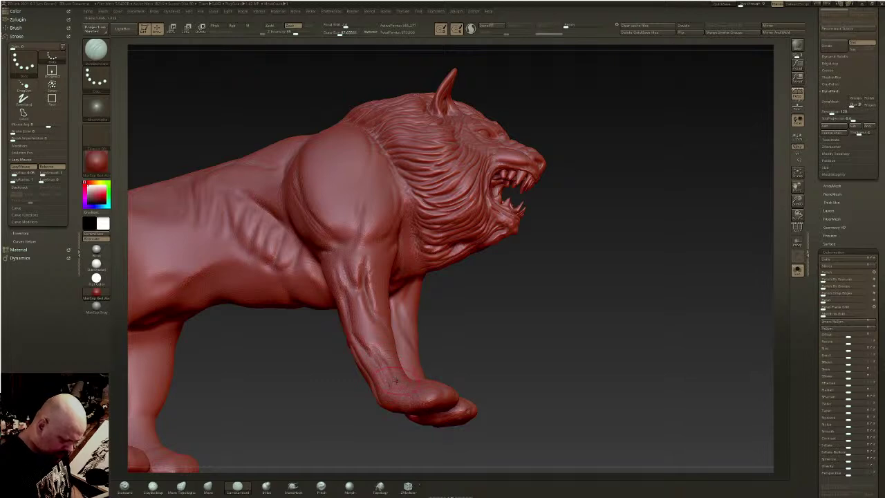
- Extend the carved tendon lines along the forearm towards the wrist
{"action": "right_click_drag", "start_coordinate": [392, 378], "coordinate": [362, 299]}
{"action": "left_click_drag", "start_coordinate": [364, 297], "coordinate": [387, 355]}
{"action": "right_click_drag", "start_coordinate": [383, 332], "coordinate": [345, 338]}
{"action": "mouse_move", "coordinate": [387, 321]}
{"action": "left_mouse_down"}
{"action": "mouse_move", "coordinate": [400, 368]}
{"action": "mouse_move", "coordinate": [383, 337]}
{"action": "mouse_move", "coordinate": [388, 366]}
{"action": "left_mouse_up"}
- Carve tendon and muscle grooves along the inner side of the foreleg with the Dam Standard brush
{"action": "key", "text": "b"}
{"action": "key", "text": "d"}
{"action": "key", "text": "s"}
{"action": "right_click_drag", "start_coordinate": [387, 365], "coordinate": [346, 361]}
{"action": "left_click_drag", "start_coordinate": [404, 312], "coordinate": [399, 343]}
{"action": "right_click_drag", "start_coordinate": [465, 301], "coordinate": [413, 299]}
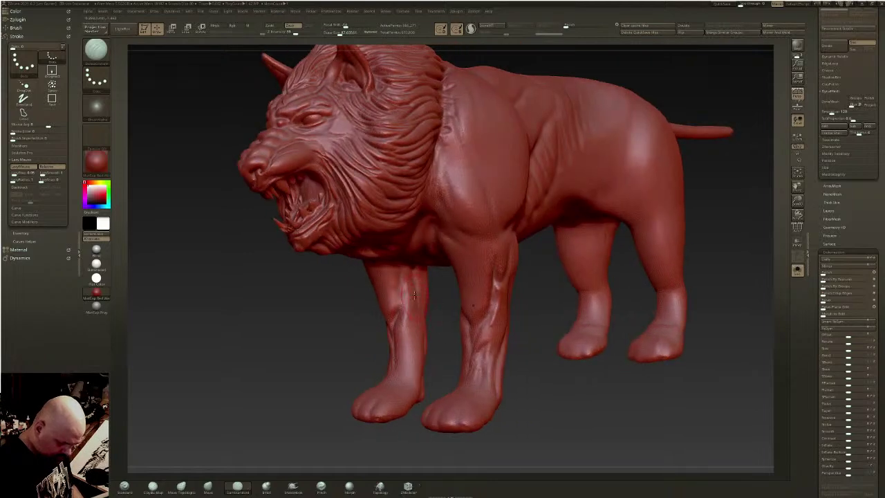
{"action": "mouse_move", "coordinate": [418, 308]}
{"action": "left_mouse_down"}
{"action": "mouse_move", "coordinate": [405, 378]}
{"action": "mouse_move", "coordinate": [422, 344]}
{"action": "left_mouse_up"}
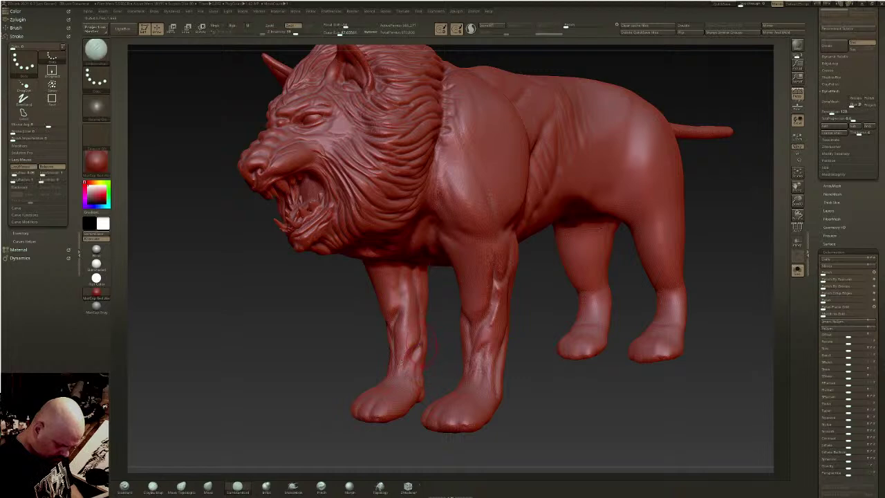
{"action": "right_click_drag", "start_coordinate": [422, 346], "coordinate": [415, 349]}
{"action": "right_click_drag", "start_coordinate": [417, 307], "coordinate": [418, 278]}
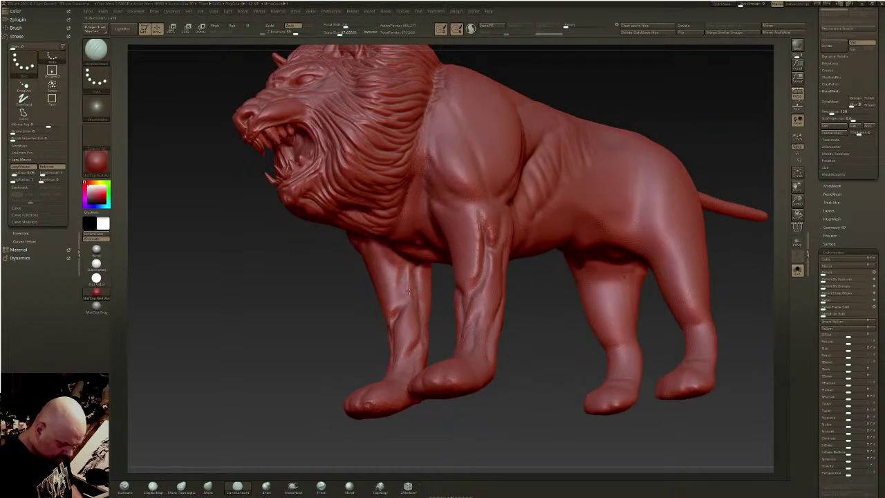
- Smooth the carved muscle lines on the inner and front sides of the foreleg
{"action": "mouse_move", "coordinate": [404, 273]}
{"action": "left_mouse_down", "text": "shift"}
{"action": "mouse_move", "coordinate": [400, 260]}
{"action": "mouse_move", "coordinate": [396, 315]}
{"action": "left_mouse_up", "text": "shift"}
{"action": "right_click_drag", "start_coordinate": [394, 305], "coordinate": [460, 298]}
{"action": "left_click_drag", "start_coordinate": [393, 309], "coordinate": [398, 328], "text": "shift"}
{"action": "right_click_drag", "start_coordinate": [424, 304], "coordinate": [526, 277], "text": "shift"}
- Carve a groove down the outer forearm between its muscles and soften the lines below the elbow
{"action": "right_click_drag", "start_coordinate": [402, 263], "coordinate": [415, 263]}
{"action": "mouse_move", "coordinate": [373, 236]}
{"action": "left_mouse_down"}
{"action": "mouse_move", "coordinate": [361, 287]}
{"action": "mouse_move", "coordinate": [371, 305]}
{"action": "left_mouse_up"}
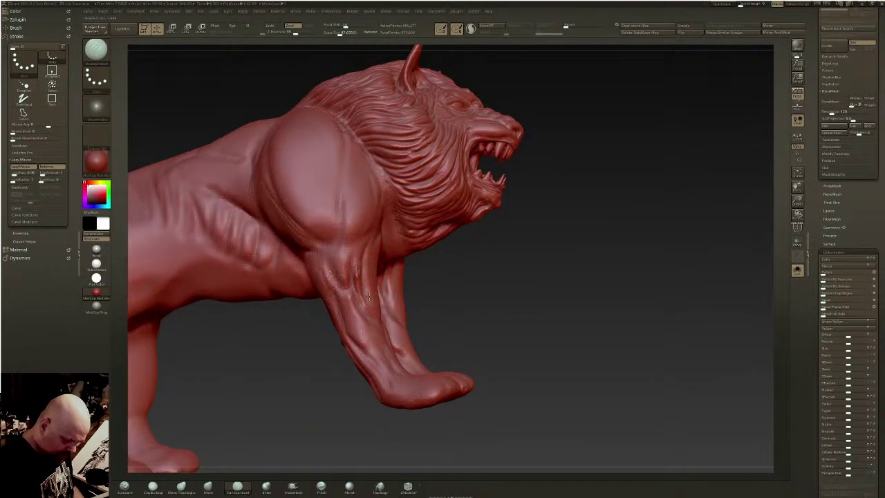
{"action": "right_click_drag", "start_coordinate": [371, 290], "coordinate": [373, 226]}
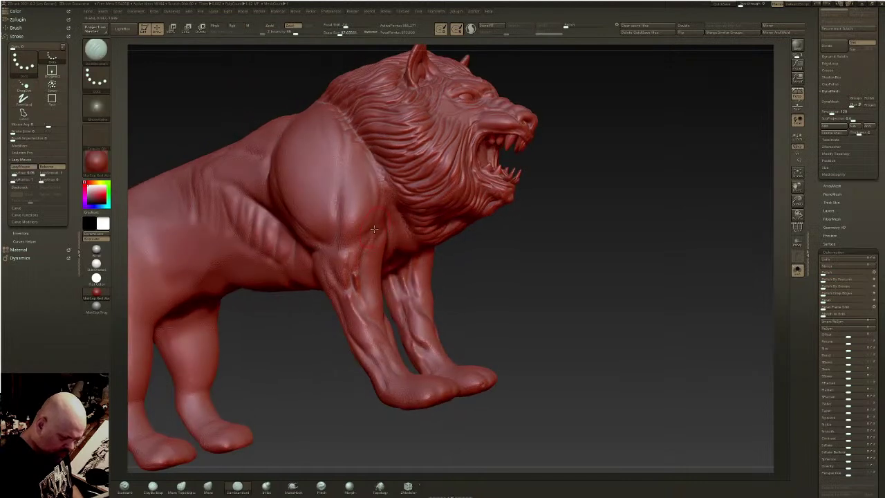
{"action": "left_click", "coordinate": [471, 29]}
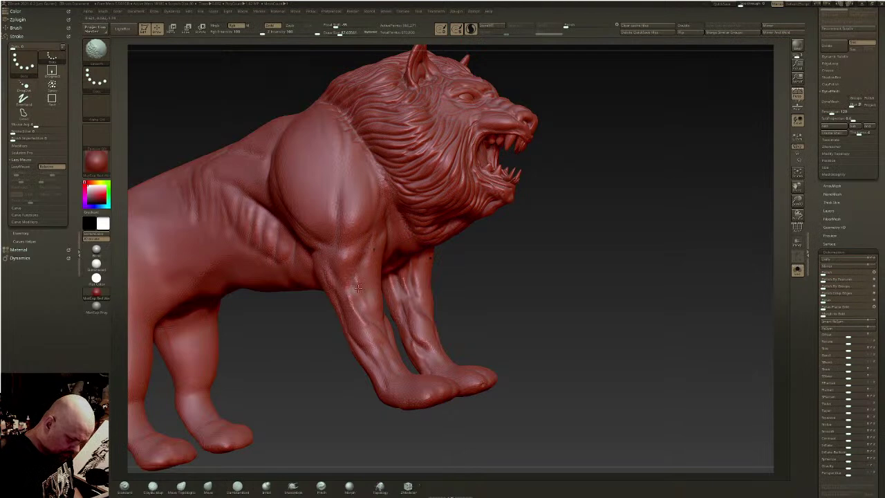
- Adjust the outline of the forelegs from the front with the Move brush
{"action": "mouse_move", "coordinate": [376, 263]}
{"action": "right_mouse_down"}
{"action": "mouse_move", "coordinate": [353, 266]}
{"action": "mouse_move", "coordinate": [382, 272]}
{"action": "mouse_move", "coordinate": [376, 266]}
{"action": "mouse_move", "coordinate": [350, 299]}
{"action": "right_mouse_up"}
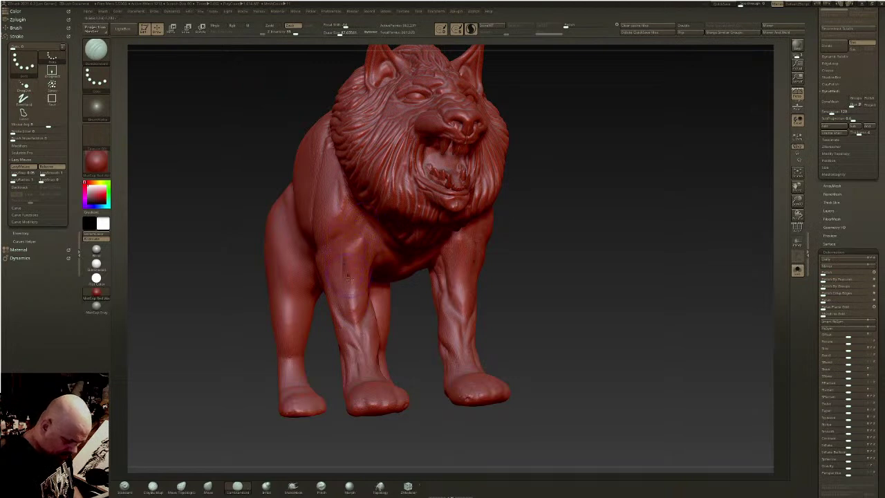
{"action": "left_click_drag", "start_coordinate": [250, 423], "coordinate": [235, 429], "text": "shift"}
{"action": "left_click", "coordinate": [208, 487]}
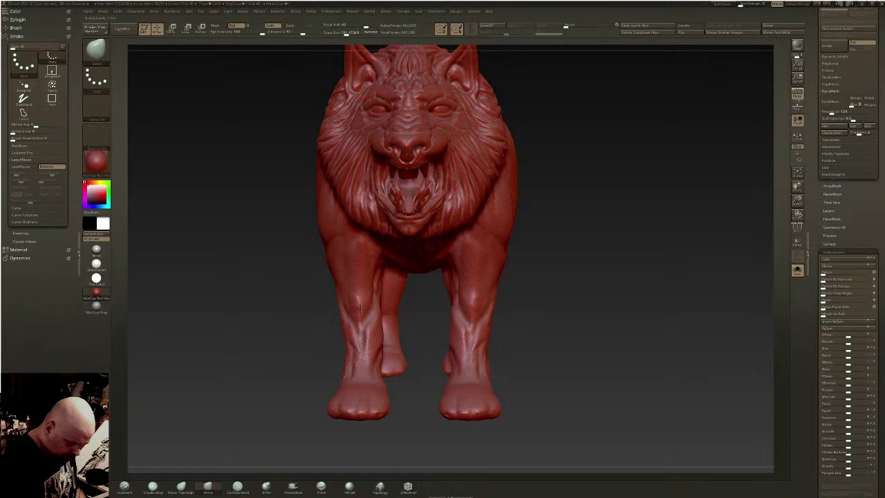
{"action": "left_click_drag", "start_coordinate": [491, 329], "coordinate": [495, 354]}
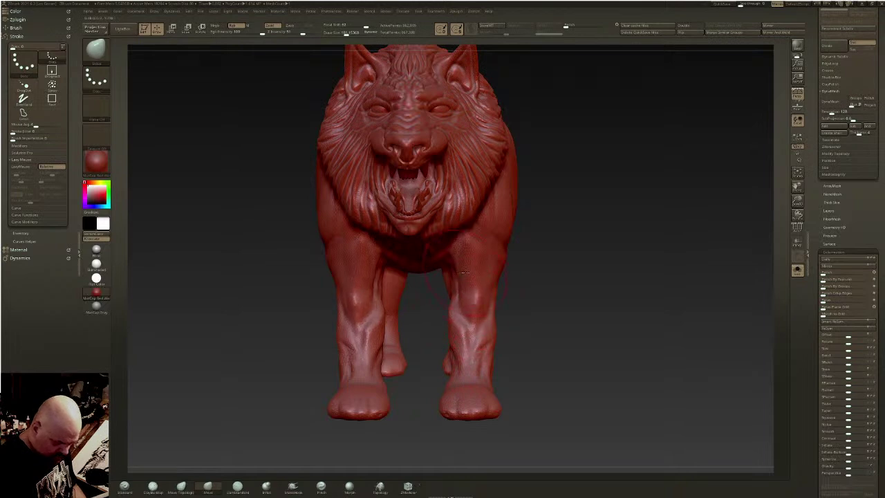
{"action": "mouse_move", "coordinate": [498, 323]}
{"action": "right_mouse_down"}
{"action": "mouse_move", "coordinate": [464, 330]}
{"action": "mouse_move", "coordinate": [513, 318]}
{"action": "right_mouse_up"}
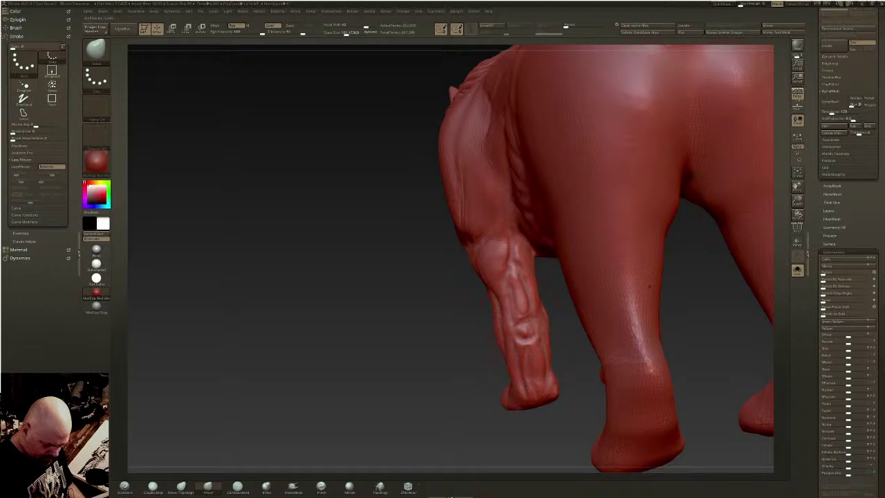
{"action": "mouse_move", "coordinate": [496, 322]}
{"action": "right_mouse_down"}
{"action": "mouse_move", "coordinate": [541, 340]}
{"action": "mouse_move", "coordinate": [510, 351]}
{"action": "mouse_move", "coordinate": [533, 291]}
{"action": "mouse_move", "coordinate": [453, 279]}
{"action": "mouse_move", "coordinate": [430, 324]}
{"action": "mouse_move", "coordinate": [428, 263]}
{"action": "right_mouse_up"}
- Carve a curved groove along the belly below the ribs with the Dam Standard brush and soften it
{"action": "left_click", "coordinate": [346, 31]}
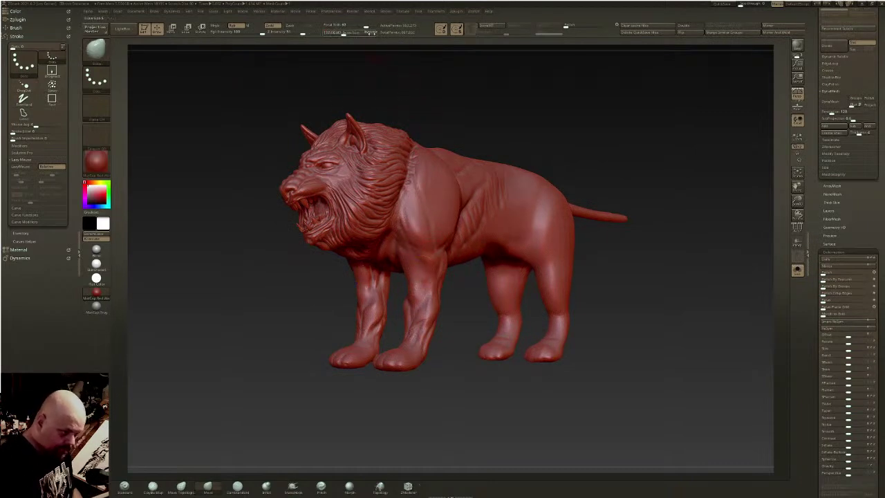
{"action": "mouse_move", "coordinate": [527, 244]}
{"action": "right_mouse_down"}
{"action": "mouse_move", "coordinate": [515, 217]}
{"action": "mouse_move", "coordinate": [505, 208]}
{"action": "mouse_move", "coordinate": [497, 213]}
{"action": "right_mouse_up"}
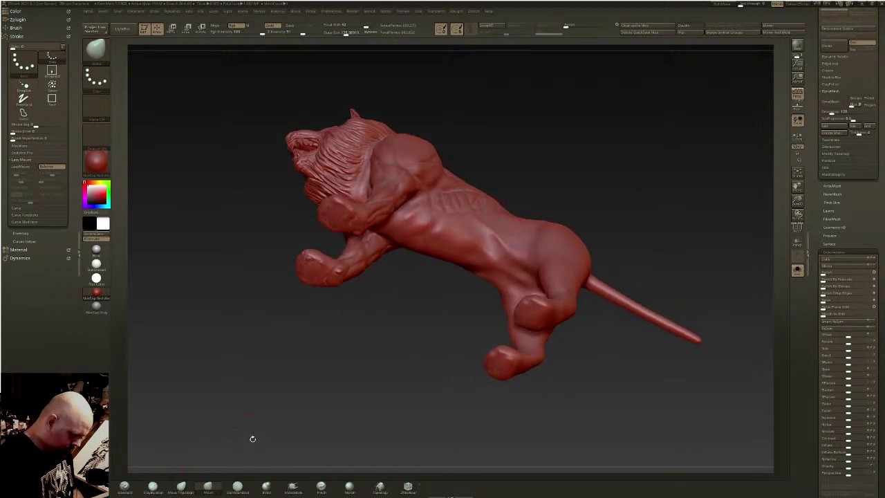
{"action": "left_click", "coordinate": [239, 487]}
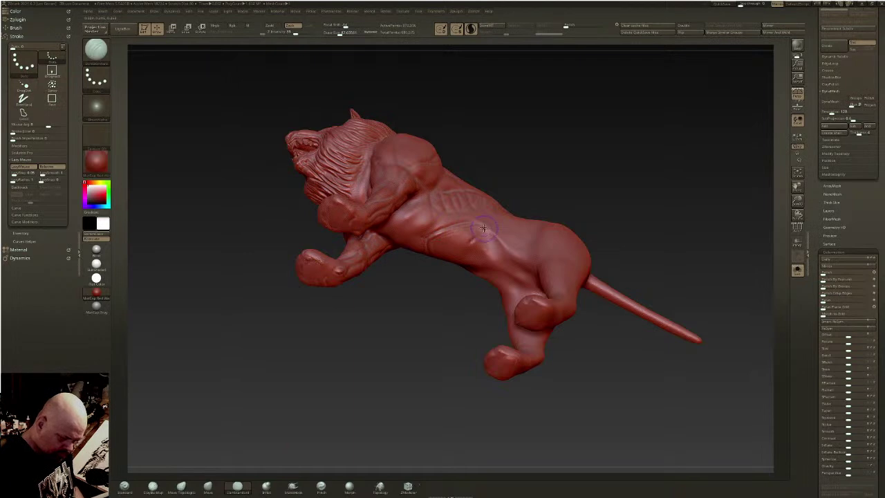
{"action": "left_click_drag", "start_coordinate": [433, 247], "coordinate": [477, 239], "text": "shift"}
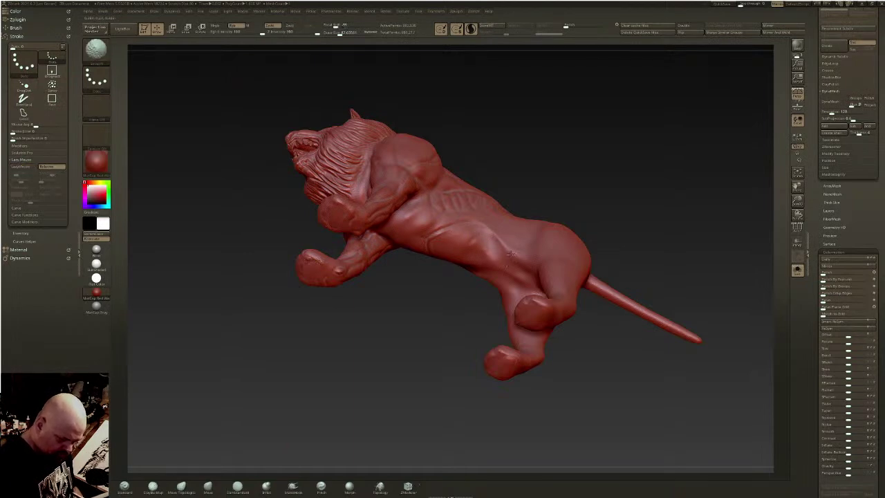
{"action": "mouse_move", "coordinate": [533, 233]}
{"action": "right_mouse_down", "text": "shift"}
{"action": "mouse_move", "coordinate": [488, 336]}
{"action": "mouse_move", "coordinate": [518, 344]}
{"action": "right_mouse_up", "text": "shift"}
- Carve the grooves separating the toes on the front paws, add lines across the top, and smooth them
{"action": "mouse_move", "coordinate": [518, 343]}
{"action": "left_mouse_down"}
{"action": "mouse_move", "coordinate": [647, 345]}
{"action": "mouse_move", "coordinate": [608, 235]}
{"action": "mouse_move", "coordinate": [602, 311]}
{"action": "left_mouse_up"}
{"action": "left_click_drag", "start_coordinate": [339, 32], "coordinate": [382, 82]}
{"action": "left_click_drag", "start_coordinate": [449, 276], "coordinate": [446, 261]}
{"action": "left_click_drag", "start_coordinate": [382, 220], "coordinate": [408, 239]}
{"action": "left_click_drag", "start_coordinate": [463, 252], "coordinate": [470, 286]}
{"action": "left_click_drag", "start_coordinate": [408, 232], "coordinate": [382, 243]}
{"action": "mouse_move", "coordinate": [481, 247]}
{"action": "left_mouse_down"}
{"action": "mouse_move", "coordinate": [484, 274]}
{"action": "mouse_move", "coordinate": [546, 243]}
{"action": "left_mouse_up"}
{"action": "left_click_drag", "start_coordinate": [482, 265], "coordinate": [483, 248]}
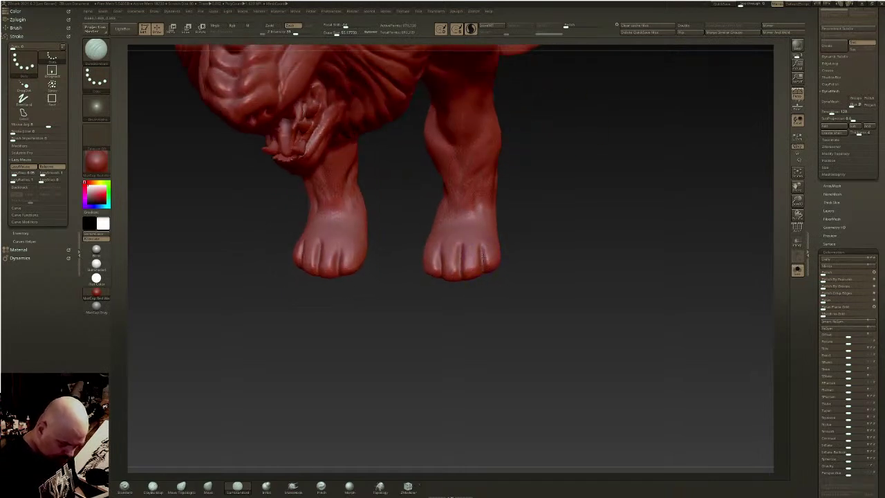
{"action": "mouse_move", "coordinate": [449, 214]}
{"action": "left_mouse_down"}
{"action": "mouse_move", "coordinate": [482, 217]}
{"action": "mouse_move", "coordinate": [452, 252]}
{"action": "mouse_move", "coordinate": [463, 223]}
{"action": "mouse_move", "coordinate": [472, 251]}
{"action": "mouse_move", "coordinate": [483, 219]}
{"action": "mouse_move", "coordinate": [489, 247]}
{"action": "mouse_move", "coordinate": [434, 247]}
{"action": "left_mouse_up"}
{"action": "mouse_move", "coordinate": [485, 233]}
{"action": "left_mouse_down", "text": "shift"}
{"action": "mouse_move", "coordinate": [464, 239]}
{"action": "mouse_move", "coordinate": [492, 264]}
{"action": "left_mouse_up", "text": "shift"}
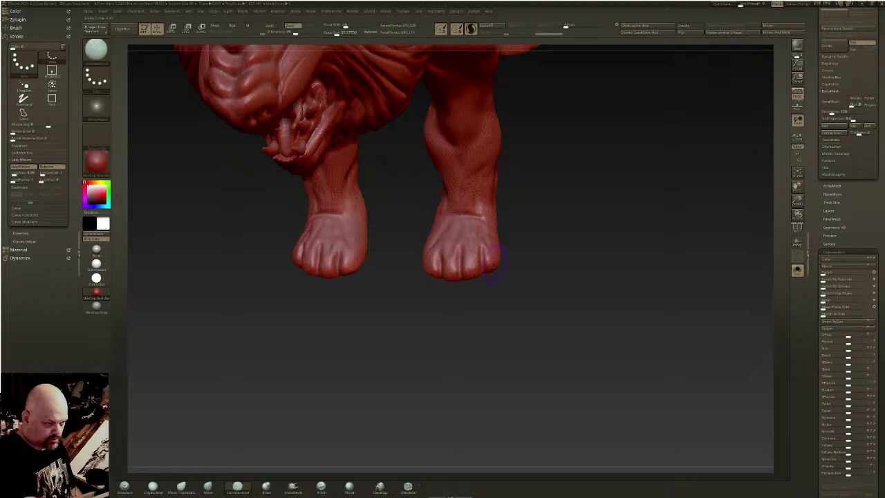
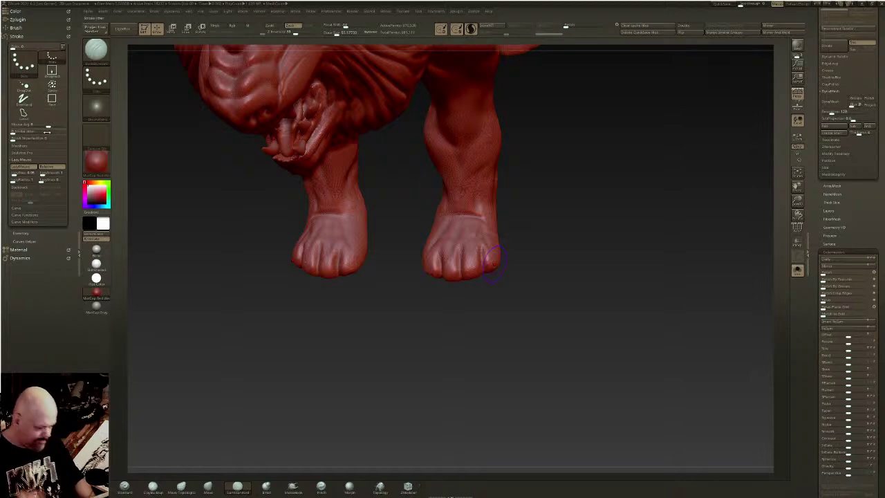
- Build up the tops of the toes on the front paws with the Clay Buildup brush and smooth the added volume
{"action": "mouse_move", "coordinate": [457, 218]}
{"action": "right_mouse_down"}
{"action": "mouse_move", "coordinate": [463, 185]}
{"action": "mouse_move", "coordinate": [448, 311]}
{"action": "right_mouse_up"}
{"action": "left_click", "coordinate": [154, 486]}
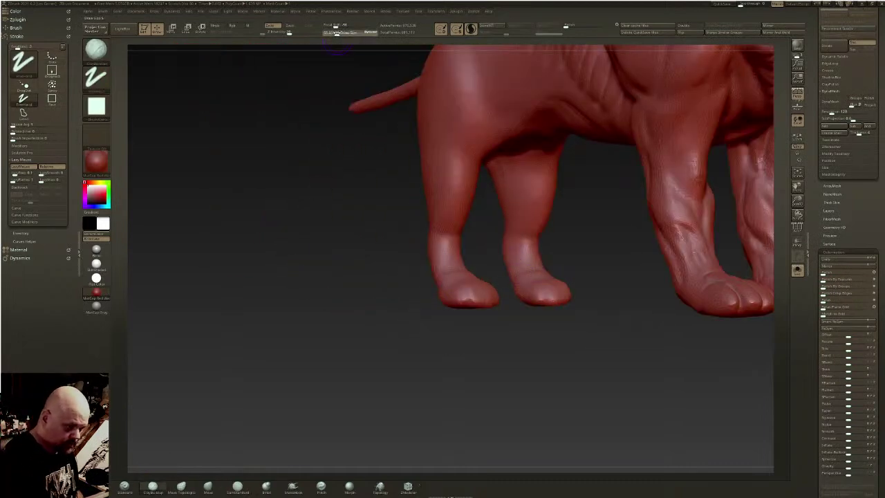
{"action": "right_click_drag", "start_coordinate": [454, 264], "coordinate": [441, 311]}
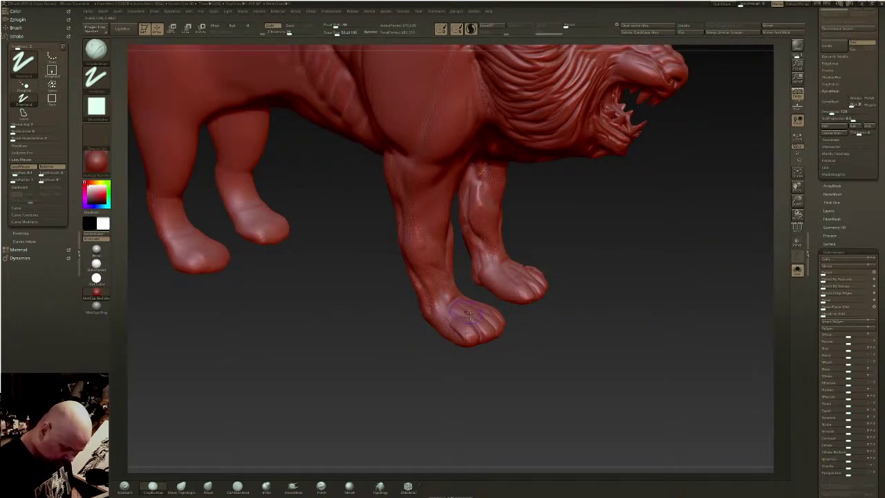
{"action": "right_click_drag", "start_coordinate": [467, 312], "coordinate": [474, 300]}
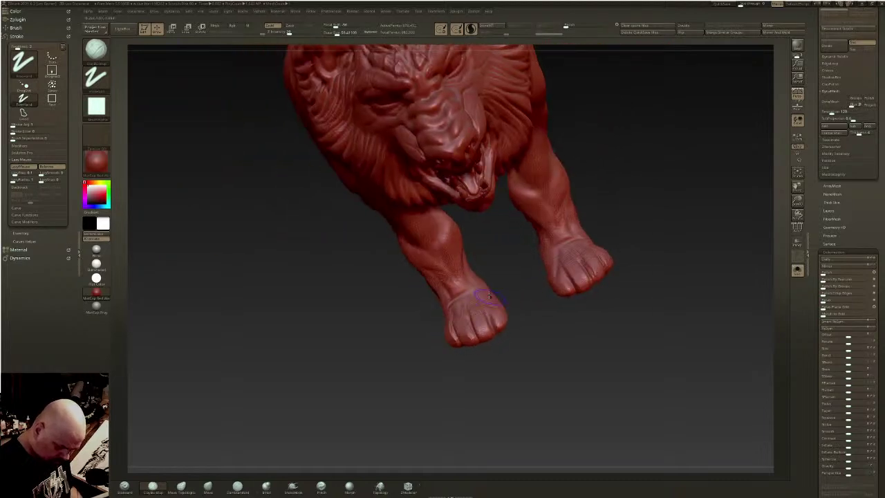
{"action": "mouse_move", "coordinate": [488, 303]}
{"action": "left_mouse_down"}
{"action": "mouse_move", "coordinate": [499, 319]}
{"action": "mouse_move", "coordinate": [494, 306]}
{"action": "left_mouse_up"}
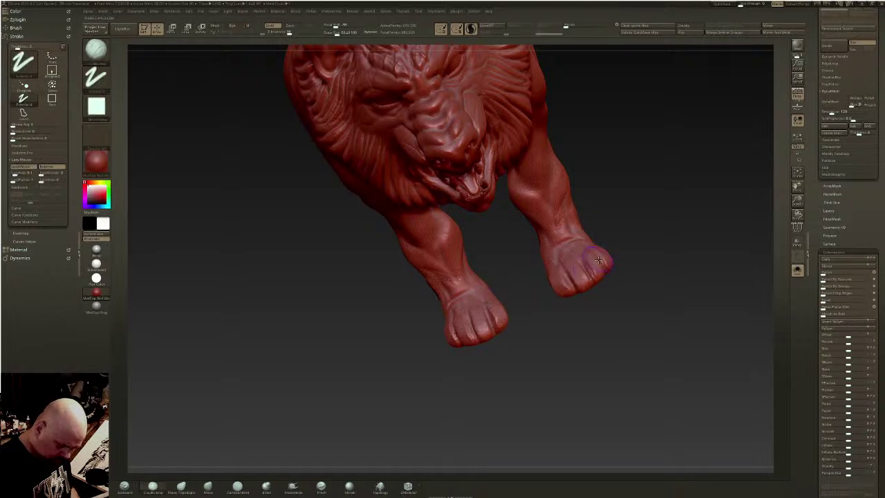
{"action": "mouse_move", "coordinate": [559, 284]}
{"action": "left_mouse_down"}
{"action": "mouse_move", "coordinate": [559, 265]}
{"action": "mouse_move", "coordinate": [588, 279]}
{"action": "mouse_move", "coordinate": [553, 297]}
{"action": "left_mouse_up"}
{"action": "mouse_move", "coordinate": [604, 241]}
{"action": "left_mouse_down"}
{"action": "mouse_move", "coordinate": [608, 263]}
{"action": "mouse_move", "coordinate": [604, 249]}
{"action": "left_mouse_up"}
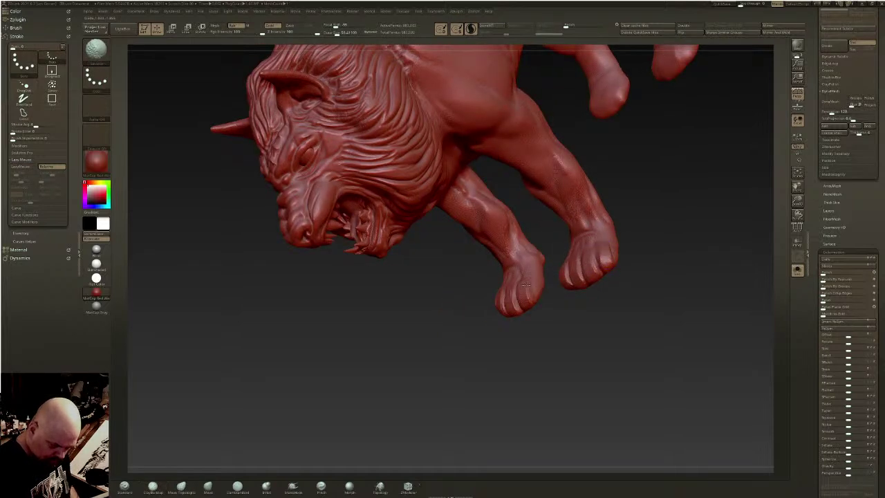
{"action": "left_click_drag", "start_coordinate": [543, 256], "coordinate": [544, 261], "text": "shift"}
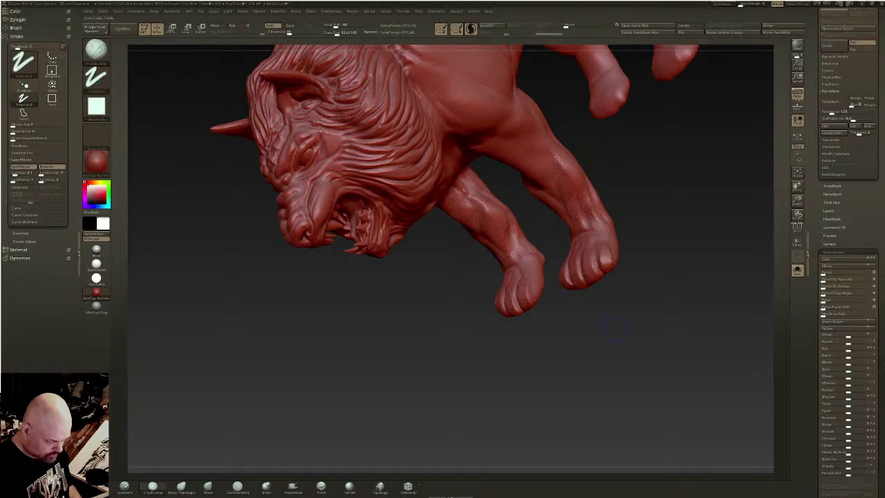
- Add more clay strokes around the front paws' toes and smooth their edges
{"action": "left_click_drag", "start_coordinate": [477, 332], "coordinate": [629, 305]}
{"action": "left_click_drag", "start_coordinate": [515, 311], "coordinate": [509, 329], "text": "shift"}
{"action": "left_click_drag", "start_coordinate": [628, 260], "coordinate": [622, 282]}
{"action": "left_click_drag", "start_coordinate": [564, 327], "coordinate": [596, 312]}
{"action": "right_click_drag", "start_coordinate": [597, 312], "coordinate": [562, 354], "text": "ctrl"}
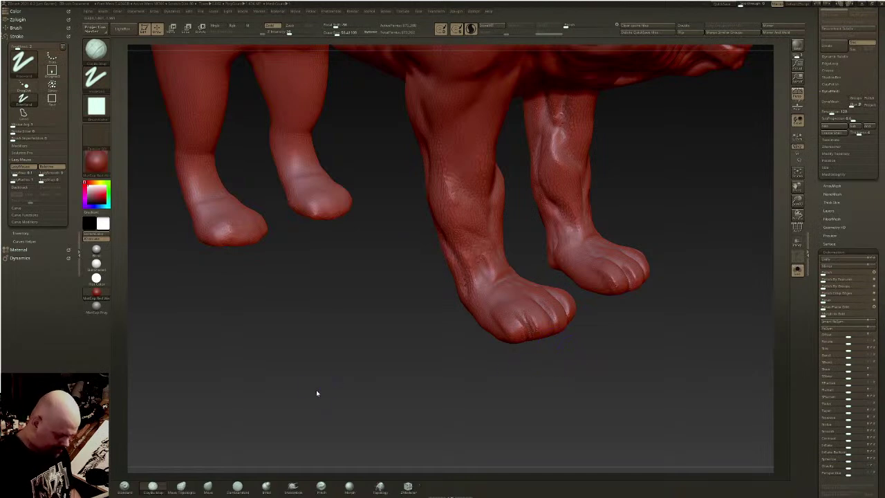
- Deepen the toe grooves with the Dam Standard brush, extend them over the top of the front paws, and soften them
{"action": "left_click", "coordinate": [238, 487]}
{"action": "right_click_drag", "start_coordinate": [494, 297], "coordinate": [513, 308]}
{"action": "left_click_drag", "start_coordinate": [498, 287], "coordinate": [513, 305]}
{"action": "right_click_drag", "start_coordinate": [518, 316], "coordinate": [525, 261]}
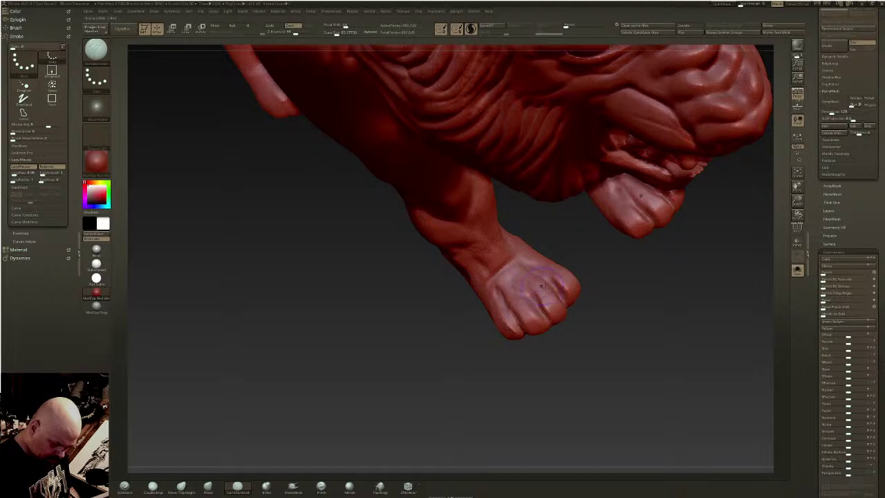
{"action": "right_click_drag", "start_coordinate": [537, 283], "coordinate": [518, 318]}
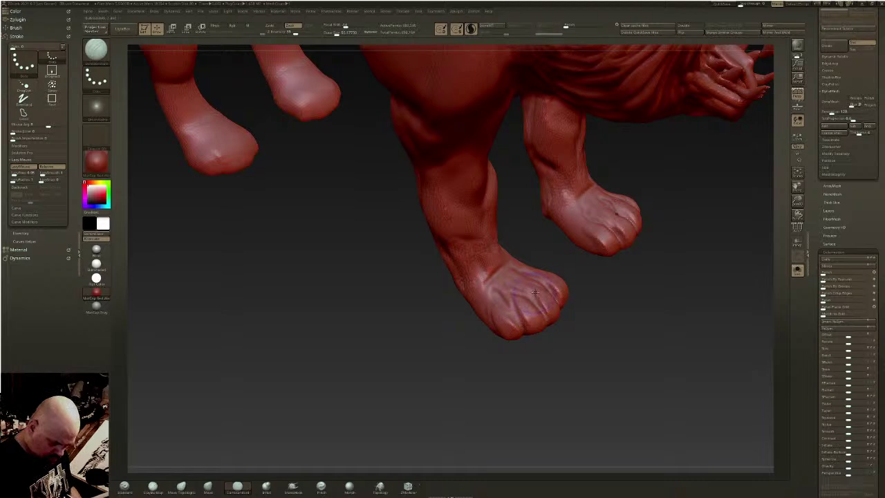
{"action": "right_click_drag", "start_coordinate": [534, 294], "coordinate": [538, 299]}
{"action": "left_click_drag", "start_coordinate": [547, 302], "coordinate": [544, 293], "text": "shift"}
{"action": "mouse_move", "coordinate": [557, 296]}
{"action": "right_mouse_down"}
{"action": "mouse_move", "coordinate": [545, 308]}
{"action": "mouse_move", "coordinate": [579, 283]}
{"action": "mouse_move", "coordinate": [572, 285]}
{"action": "right_mouse_up"}
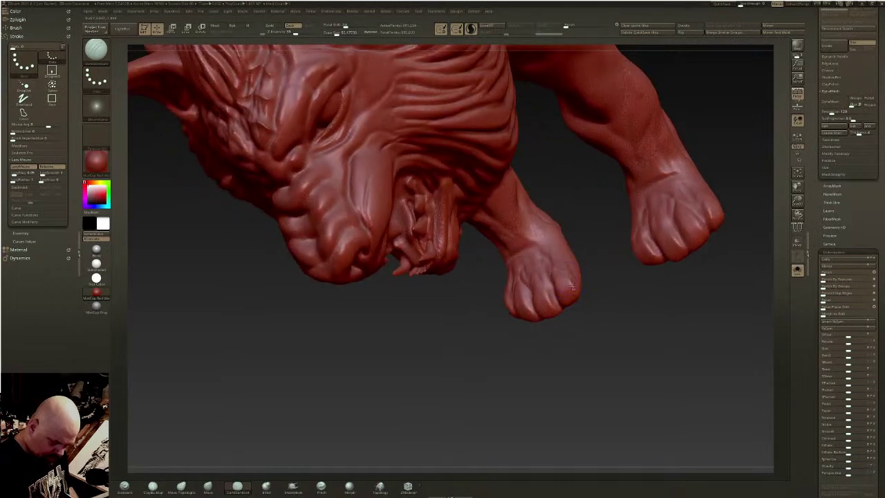
{"action": "left_click_drag", "start_coordinate": [571, 283], "coordinate": [577, 297], "text": "shift"}
- Carve skin folds across the front and outer side of the wrist above the front paw
{"action": "mouse_move", "coordinate": [572, 282]}
{"action": "right_mouse_down"}
{"action": "mouse_move", "coordinate": [538, 254]}
{"action": "mouse_move", "coordinate": [539, 240]}
{"action": "right_mouse_up"}
{"action": "left_click_drag", "start_coordinate": [530, 246], "coordinate": [507, 265]}
{"action": "right_click_drag", "start_coordinate": [543, 240], "coordinate": [568, 237]}
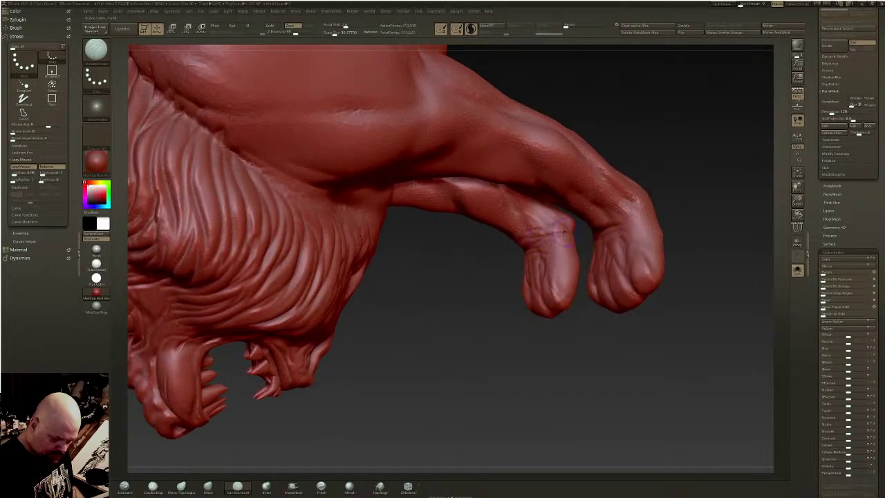
{"action": "right_click_drag", "start_coordinate": [531, 215], "coordinate": [502, 242]}
{"action": "left_click_drag", "start_coordinate": [465, 252], "coordinate": [493, 251]}
{"action": "right_click_drag", "start_coordinate": [492, 241], "coordinate": [495, 256]}
{"action": "mouse_move", "coordinate": [459, 266]}
{"action": "left_mouse_down"}
{"action": "mouse_move", "coordinate": [498, 262]}
{"action": "mouse_move", "coordinate": [468, 268]}
{"action": "left_mouse_up"}
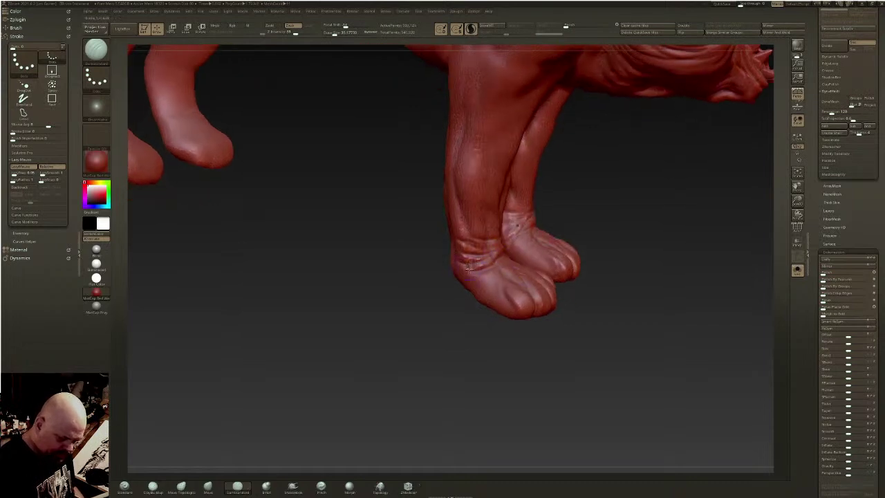
- Soften the carved skin folds around the front wrists
{"action": "key", "text": "shift"}
{"action": "key", "text": "shift"}
{"action": "key", "text": "shift"}
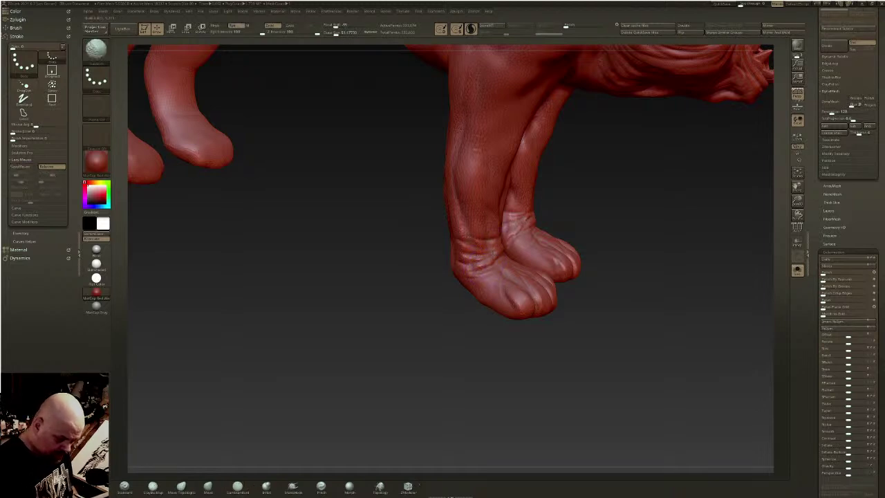
{"action": "left_click_drag", "start_coordinate": [387, 345], "coordinate": [512, 346]}
{"action": "left_click_drag", "start_coordinate": [658, 198], "coordinate": [650, 246]}
{"action": "left_click_drag", "start_coordinate": [415, 346], "coordinate": [394, 339]}
{"action": "left_click_drag", "start_coordinate": [635, 248], "coordinate": [640, 231]}
- Carve a crease around the back of the front wrist and define the small round pad beside it
{"action": "right_click_drag", "start_coordinate": [640, 231], "coordinate": [630, 247]}
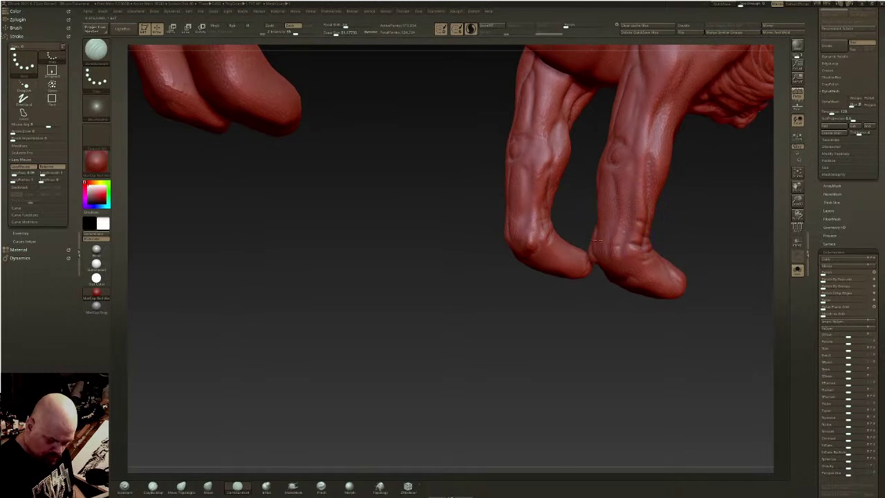
{"action": "mouse_move", "coordinate": [653, 239]}
{"action": "left_mouse_down", "text": "shift"}
{"action": "mouse_move", "coordinate": [636, 254]}
{"action": "mouse_move", "coordinate": [602, 254]}
{"action": "left_mouse_up", "text": "shift"}
{"action": "right_click_drag", "start_coordinate": [597, 255], "coordinate": [596, 258]}
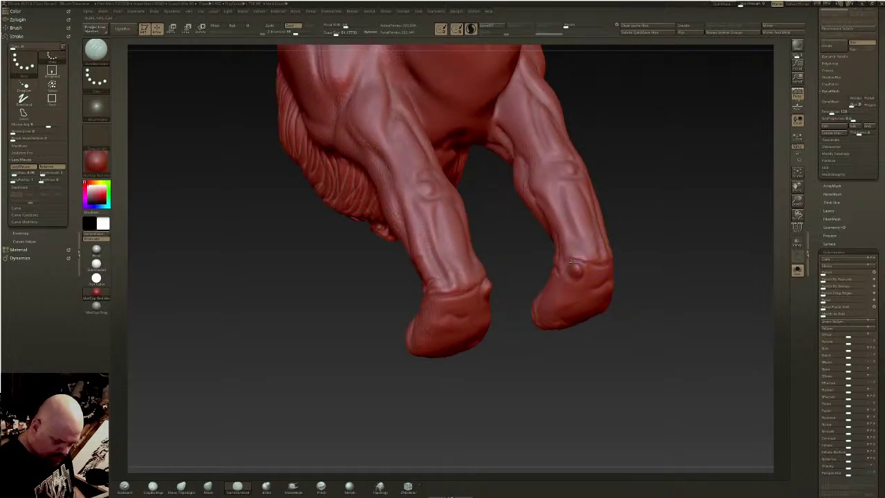
{"action": "right_click_drag", "start_coordinate": [579, 262], "coordinate": [600, 255]}
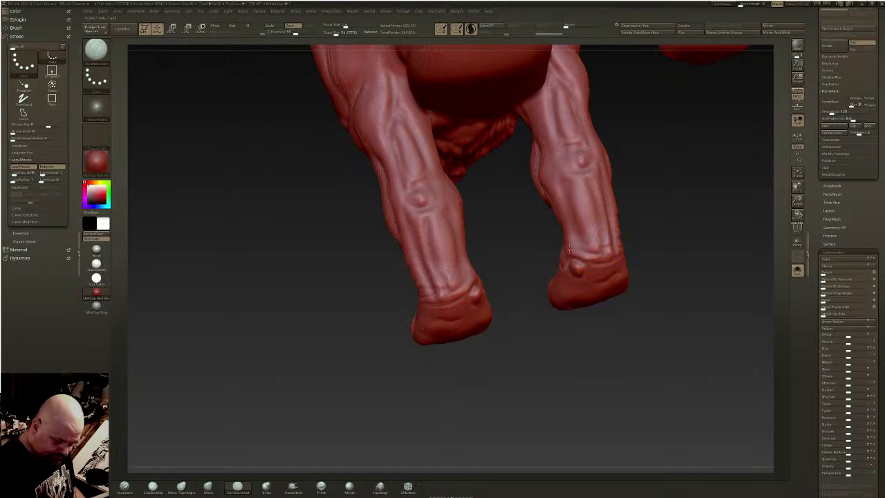
{"action": "left_click_drag", "start_coordinate": [582, 245], "coordinate": [599, 236]}
{"action": "mouse_move", "coordinate": [596, 239]}
{"action": "right_mouse_down"}
{"action": "mouse_move", "coordinate": [453, 286]}
{"action": "mouse_move", "coordinate": [477, 278]}
{"action": "right_mouse_up"}
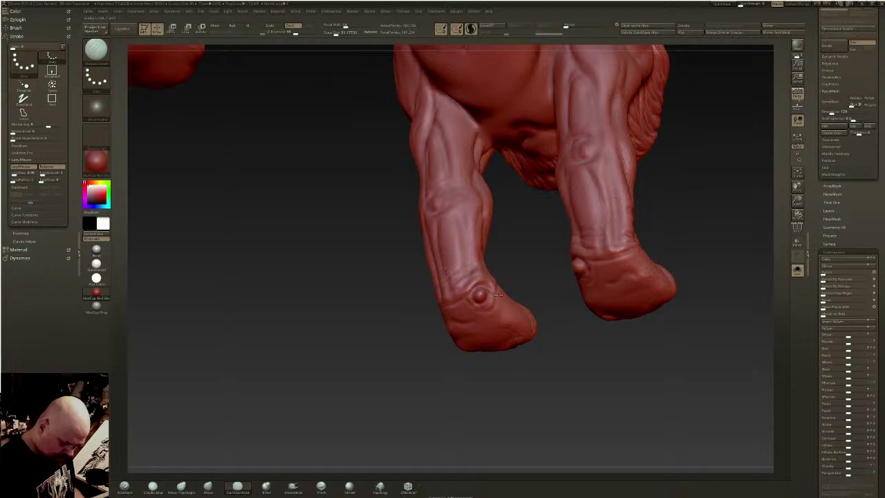
- Carve the outline of the large main pad into the underside of the front paws
{"action": "right_click_drag", "start_coordinate": [463, 295], "coordinate": [504, 339]}
{"action": "mouse_move", "coordinate": [504, 341]}
{"action": "left_mouse_down"}
{"action": "mouse_move", "coordinate": [456, 345]}
{"action": "mouse_move", "coordinate": [448, 366]}
{"action": "mouse_move", "coordinate": [506, 352]}
{"action": "mouse_move", "coordinate": [457, 317]}
{"action": "mouse_move", "coordinate": [441, 327]}
{"action": "left_mouse_up"}
{"action": "right_click_drag", "start_coordinate": [440, 327], "coordinate": [510, 258]}
{"action": "left_click_drag", "start_coordinate": [484, 242], "coordinate": [517, 246]}
{"action": "right_click_drag", "start_coordinate": [517, 246], "coordinate": [464, 361]}
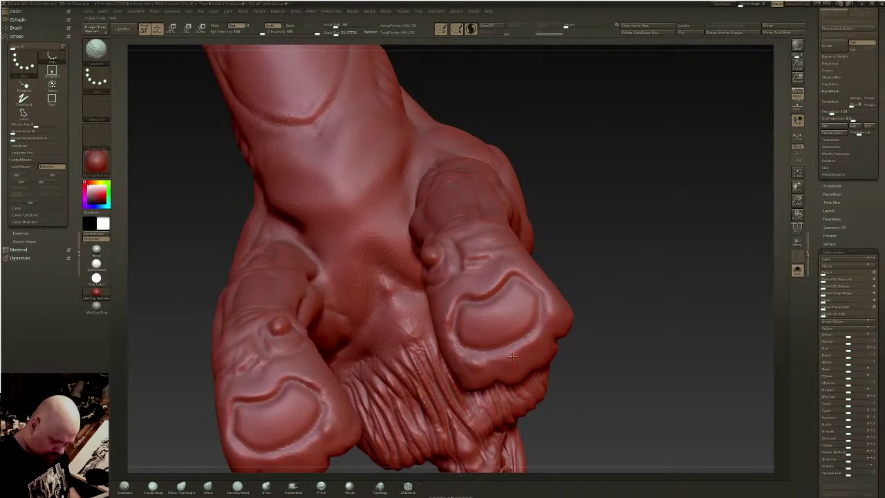
{"action": "mouse_move", "coordinate": [509, 282]}
{"action": "left_mouse_down"}
{"action": "mouse_move", "coordinate": [451, 319]}
{"action": "mouse_move", "coordinate": [504, 346]}
{"action": "left_mouse_up"}
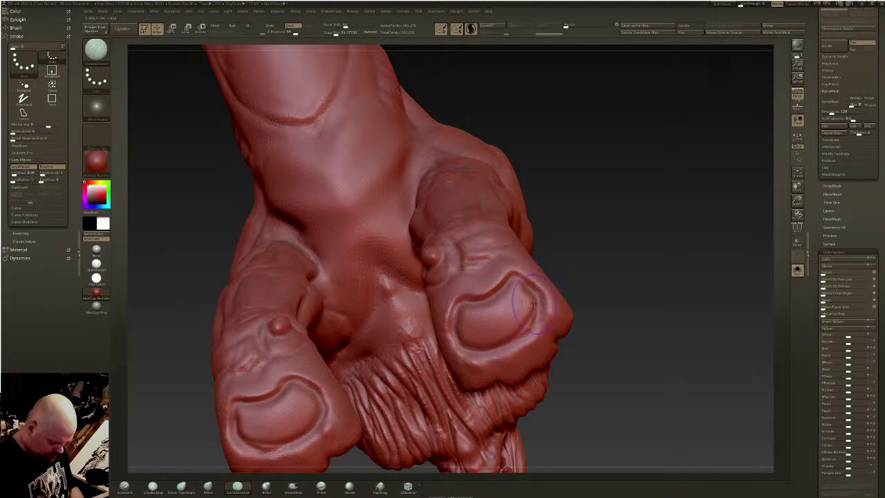
- Smooth the side of the front paw above the pad and shape the toes and tendons on top
{"action": "right_click_drag", "start_coordinate": [534, 304], "coordinate": [520, 275]}
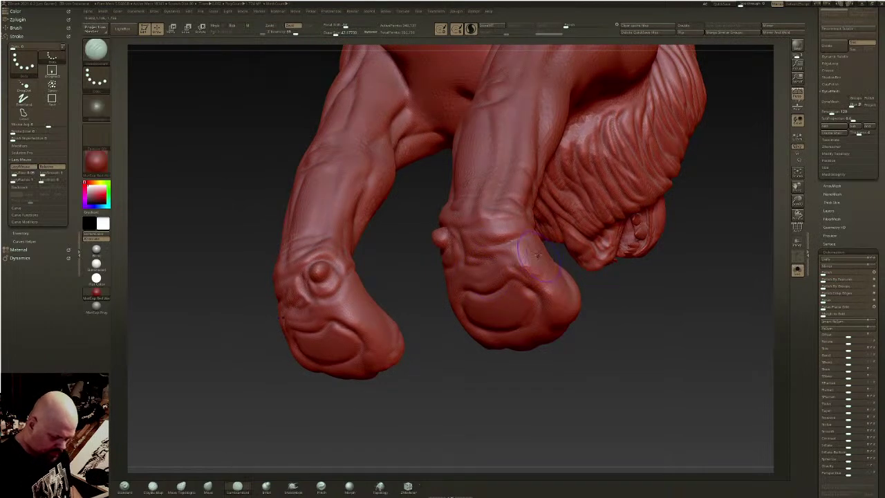
{"action": "left_click_drag", "start_coordinate": [536, 251], "coordinate": [545, 273], "text": "shift"}
{"action": "right_click_drag", "start_coordinate": [564, 280], "coordinate": [509, 280]}
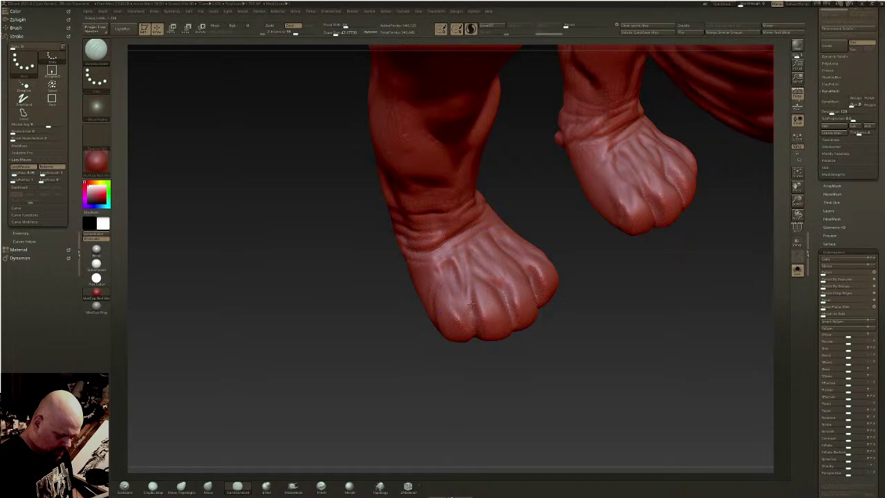
- Sculpt rounded toe pads around the main pad on the underside of both front paws
{"action": "right_click_drag", "start_coordinate": [446, 270], "coordinate": [474, 278]}
{"action": "right_click_drag", "start_coordinate": [489, 329], "coordinate": [480, 372]}
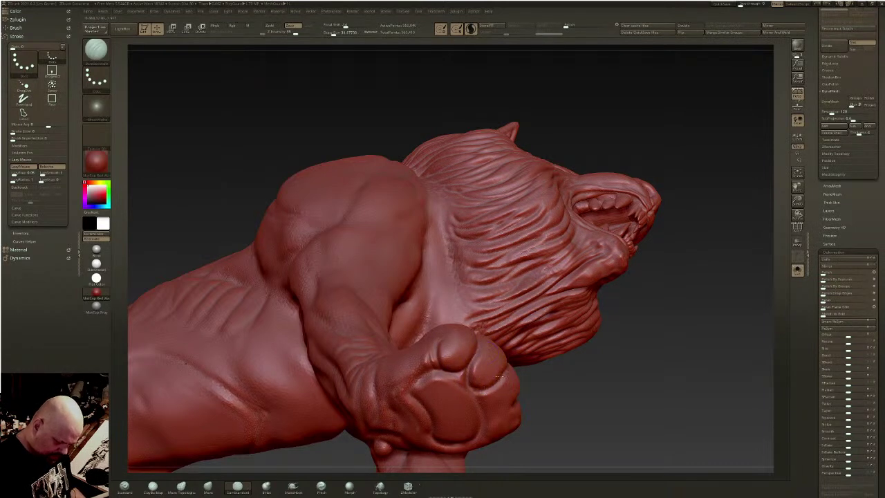
{"action": "right_click_drag", "start_coordinate": [494, 382], "coordinate": [483, 255]}
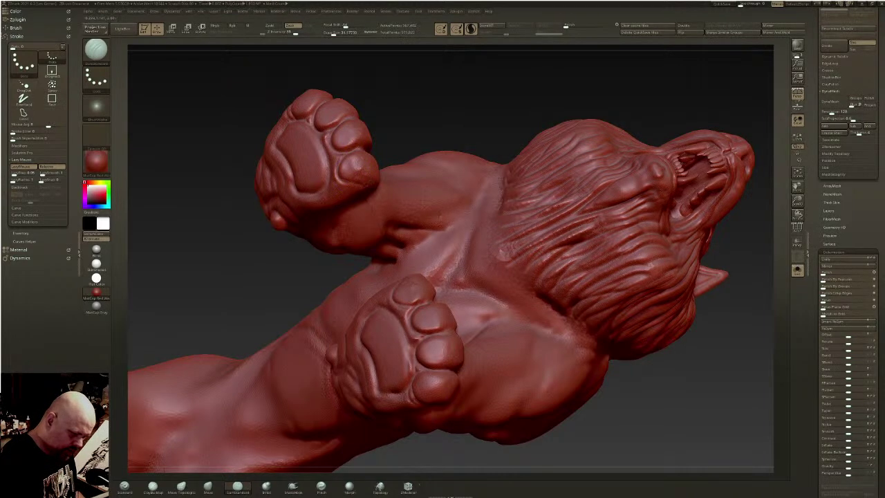
{"action": "left_click_drag", "start_coordinate": [322, 137], "coordinate": [325, 149]}
{"action": "mouse_move", "coordinate": [326, 167]}
{"action": "right_mouse_down"}
{"action": "mouse_move", "coordinate": [340, 185]}
{"action": "mouse_move", "coordinate": [335, 153]}
{"action": "mouse_move", "coordinate": [333, 184]}
{"action": "mouse_move", "coordinate": [411, 345]}
{"action": "mouse_move", "coordinate": [390, 253]}
{"action": "mouse_move", "coordinate": [425, 248]}
{"action": "mouse_move", "coordinate": [449, 258]}
{"action": "mouse_move", "coordinate": [437, 299]}
{"action": "mouse_move", "coordinate": [385, 334]}
{"action": "right_mouse_up"}
{"action": "mouse_move", "coordinate": [337, 318]}
{"action": "right_mouse_down"}
{"action": "mouse_move", "coordinate": [344, 333]}
{"action": "mouse_move", "coordinate": [351, 277]}
{"action": "right_mouse_up"}
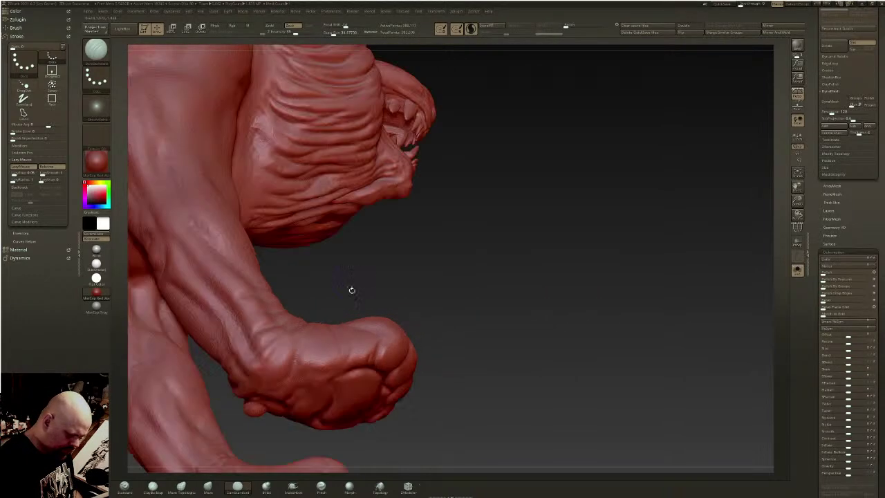
- Mask a narrow claw strip on the tip of each of the four front toes
{"action": "mouse_move", "coordinate": [342, 357]}
{"action": "right_mouse_down"}
{"action": "mouse_move", "coordinate": [342, 372]}
{"action": "mouse_move", "coordinate": [480, 281]}
{"action": "mouse_move", "coordinate": [320, 344]}
{"action": "mouse_move", "coordinate": [476, 343]}
{"action": "right_mouse_up"}
{"action": "right_click_drag", "start_coordinate": [443, 277], "coordinate": [453, 325]}
{"action": "mouse_move", "coordinate": [446, 283]}
{"action": "left_mouse_down", "text": "ctrl"}
{"action": "mouse_move", "coordinate": [443, 316]}
{"action": "mouse_move", "coordinate": [451, 282]}
{"action": "mouse_move", "coordinate": [448, 308]}
{"action": "left_mouse_up", "text": "ctrl"}
{"action": "mouse_move", "coordinate": [394, 280]}
{"action": "left_mouse_down", "text": "ctrl"}
{"action": "mouse_move", "coordinate": [395, 300]}
{"action": "mouse_move", "coordinate": [393, 278]}
{"action": "mouse_move", "coordinate": [342, 301]}
{"action": "left_mouse_up", "text": "ctrl"}
{"action": "right_click_drag", "start_coordinate": [343, 294], "coordinate": [427, 291]}
{"action": "mouse_move", "coordinate": [289, 283]}
{"action": "left_mouse_down", "text": "ctrl"}
{"action": "mouse_move", "coordinate": [293, 308]}
{"action": "mouse_move", "coordinate": [289, 294]}
{"action": "left_mouse_up", "text": "ctrl"}
- Turn the masked claw strips into a polygroup, isolate them to polish their ragged borders, and show the whole model again
{"action": "key", "text": "ctrl+w"}
{"action": "left_click", "coordinate": [530, 271], "text": "ctrl+shift"}
{"action": "left_click_drag", "start_coordinate": [765, 251], "coordinate": [698, 291], "text": "ctrl"}
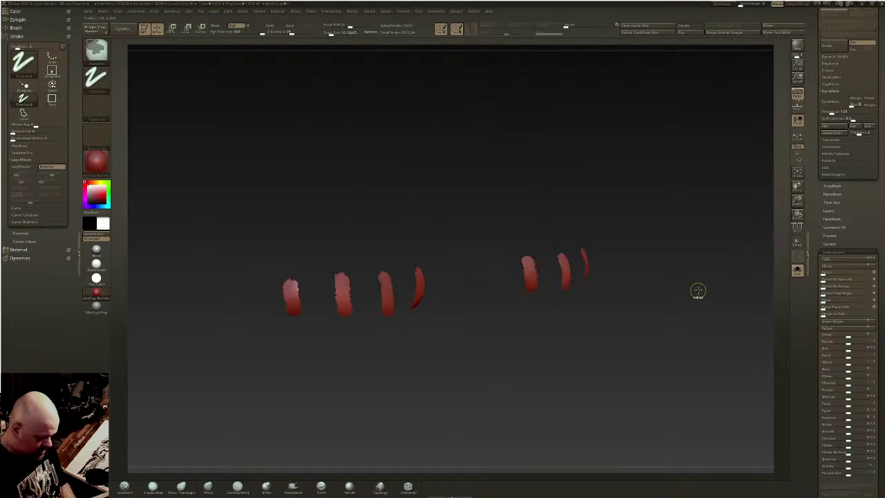
{"action": "left_click", "coordinate": [569, 26]}
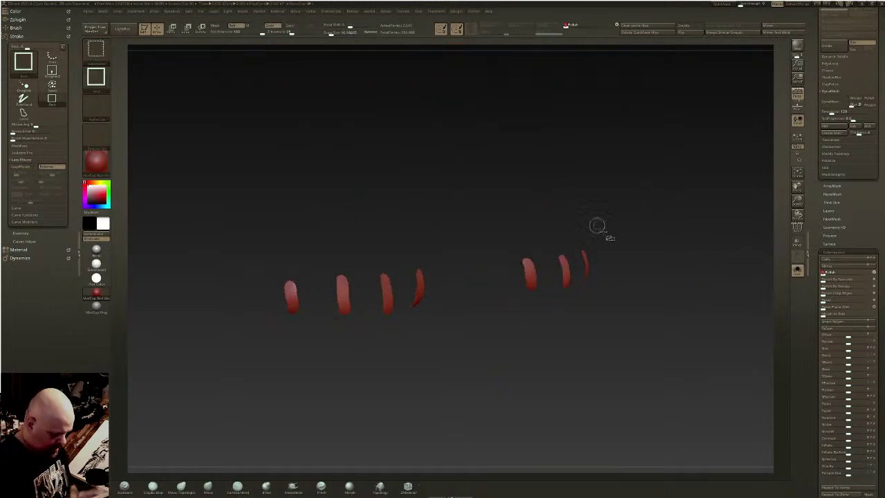
{"action": "left_click", "coordinate": [626, 271], "text": "ctrl+shift"}
- Protect everything except the claw strips with the inverted mask and move the claws forward out of the toes
{"action": "left_click_drag", "start_coordinate": [624, 274], "coordinate": [634, 265]}
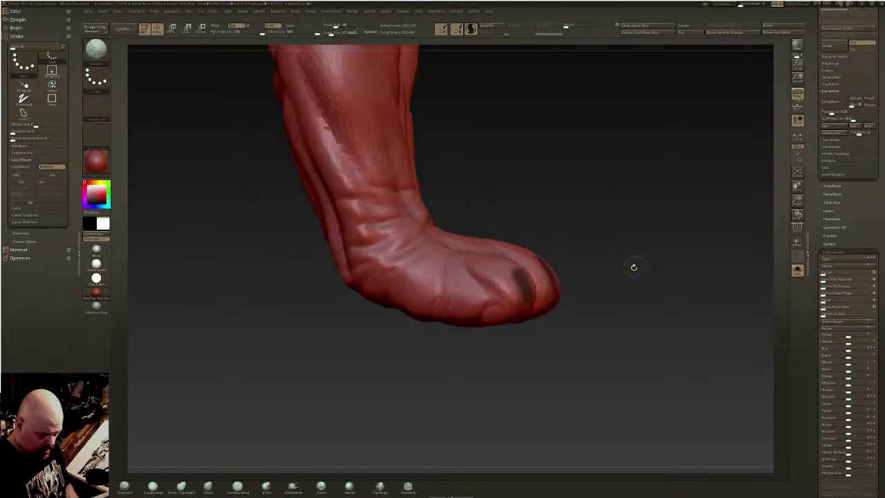
{"action": "left_click", "coordinate": [632, 278], "text": "ctrl"}
{"action": "key", "text": "w"}
{"action": "left_click", "coordinate": [563, 226], "text": "alt"}
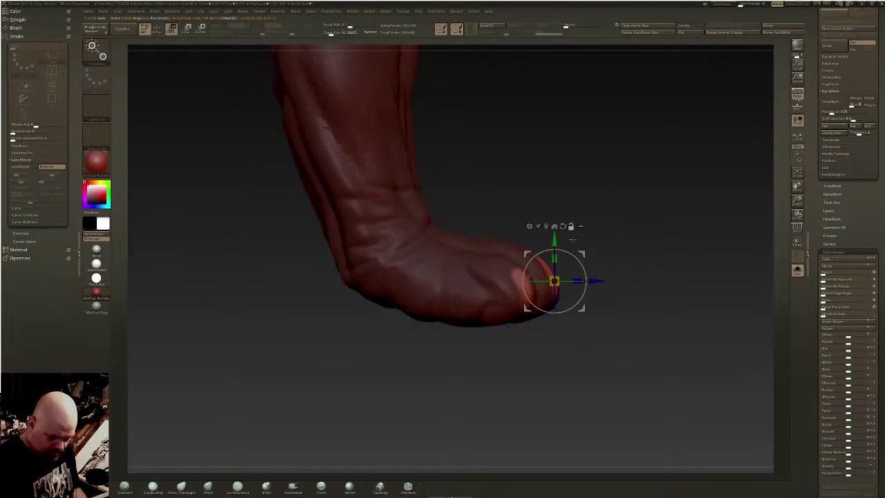
{"action": "mouse_move", "coordinate": [594, 281]}
{"action": "left_mouse_down"}
{"action": "mouse_move", "coordinate": [607, 275]}
{"action": "mouse_move", "coordinate": [605, 299]}
{"action": "left_mouse_up"}
{"action": "key", "text": "q"}
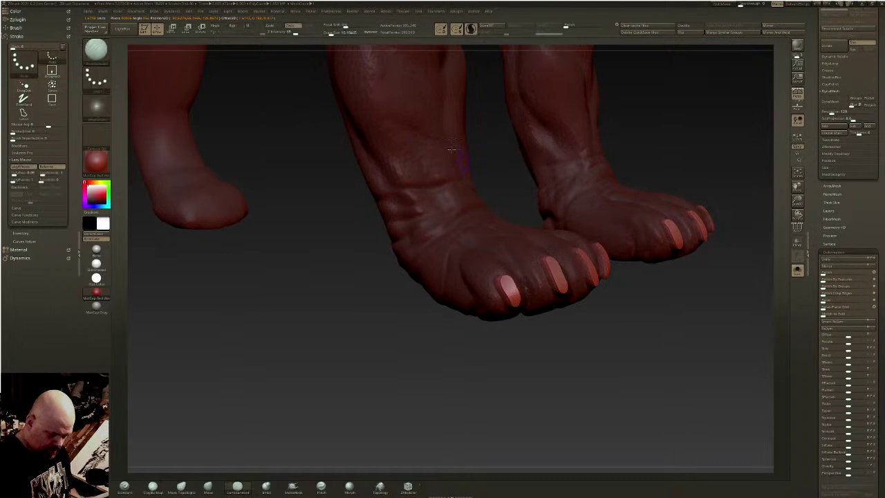
- Smooth the extruded claws on the front toes and clear the mask
{"action": "left_click_drag", "start_coordinate": [506, 281], "coordinate": [510, 287], "text": "shift"}
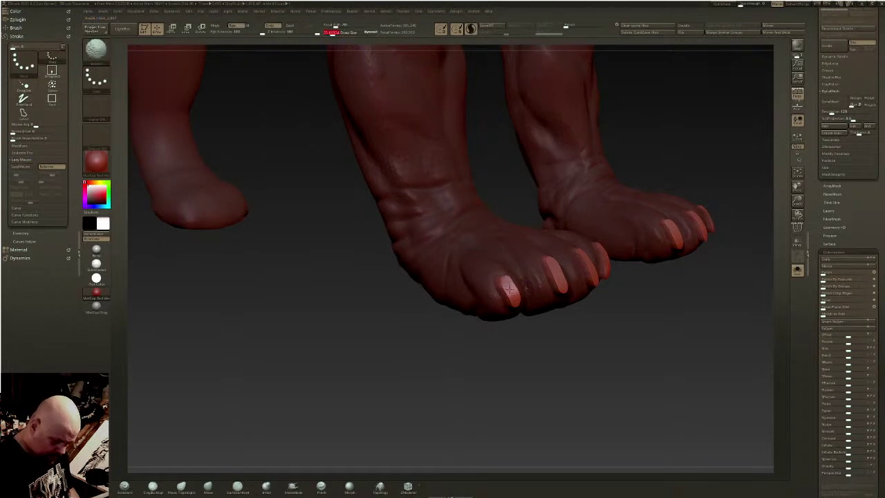
{"action": "left_click_drag", "start_coordinate": [556, 266], "coordinate": [550, 263], "text": "shift"}
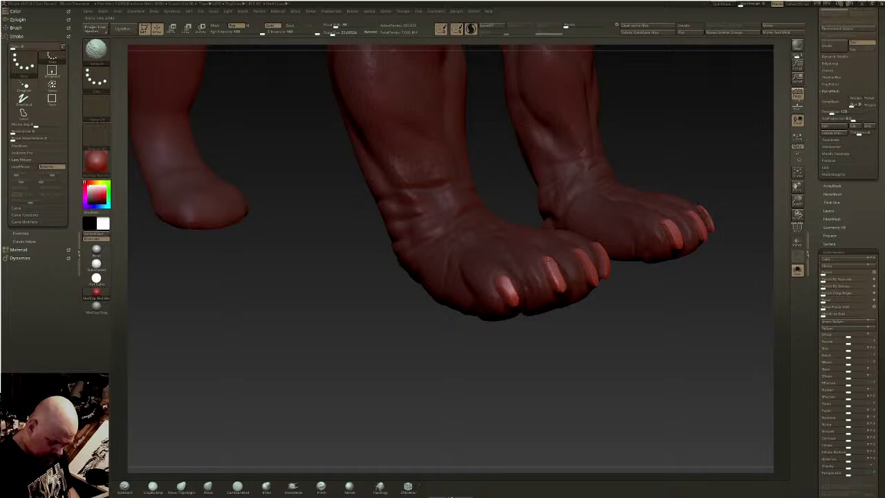
{"action": "mouse_move", "coordinate": [585, 258]}
{"action": "left_mouse_down", "text": "shift"}
{"action": "mouse_move", "coordinate": [592, 271]}
{"action": "mouse_move", "coordinate": [609, 275]}
{"action": "mouse_move", "coordinate": [616, 299]}
{"action": "mouse_move", "coordinate": [571, 296]}
{"action": "left_mouse_up", "text": "shift"}
{"action": "left_click_drag", "start_coordinate": [621, 281], "coordinate": [579, 336]}
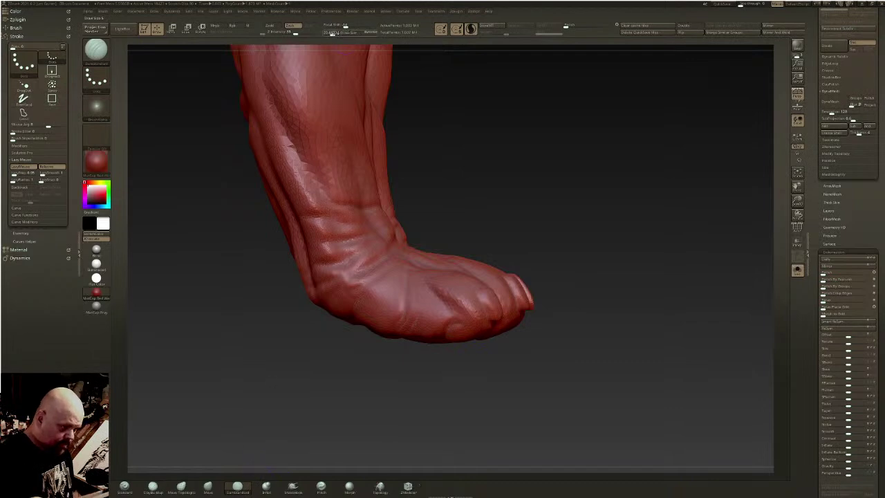
{"action": "left_click_drag", "start_coordinate": [452, 224], "coordinate": [481, 305]}
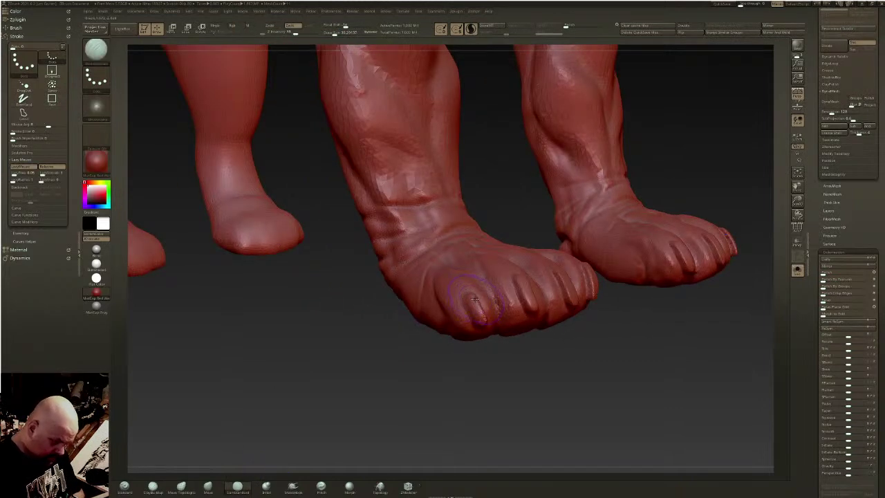
{"action": "left_click_drag", "start_coordinate": [471, 295], "coordinate": [480, 313], "text": "shift"}
{"action": "key", "text": "ctrl+z"}
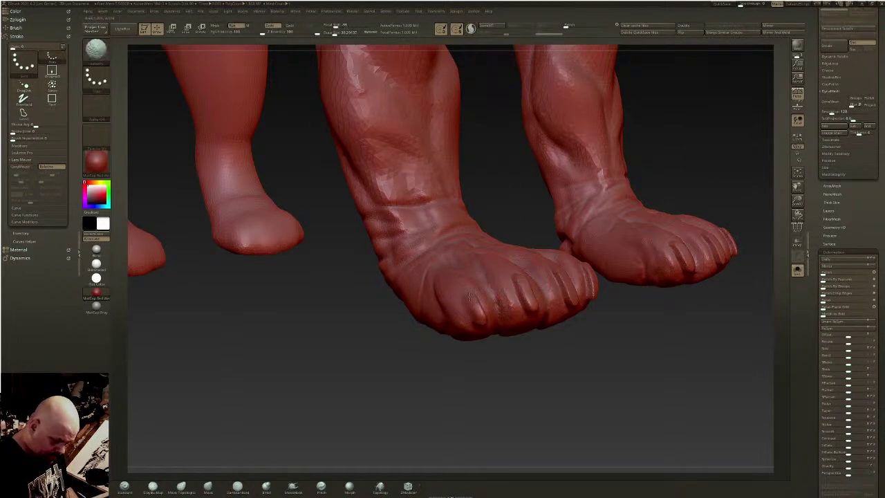
{"action": "key", "text": "ctrl+z"}
- Adjust the brush size, blend the claw bases into the front toes and sculpt the claws into points
{"action": "left_click_drag", "start_coordinate": [335, 33], "coordinate": [334, 33]}
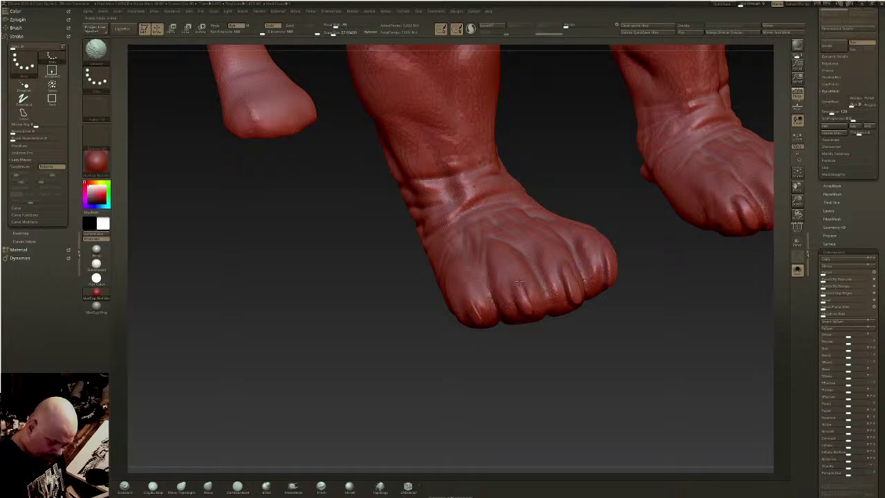
{"action": "left_click", "coordinate": [471, 29]}
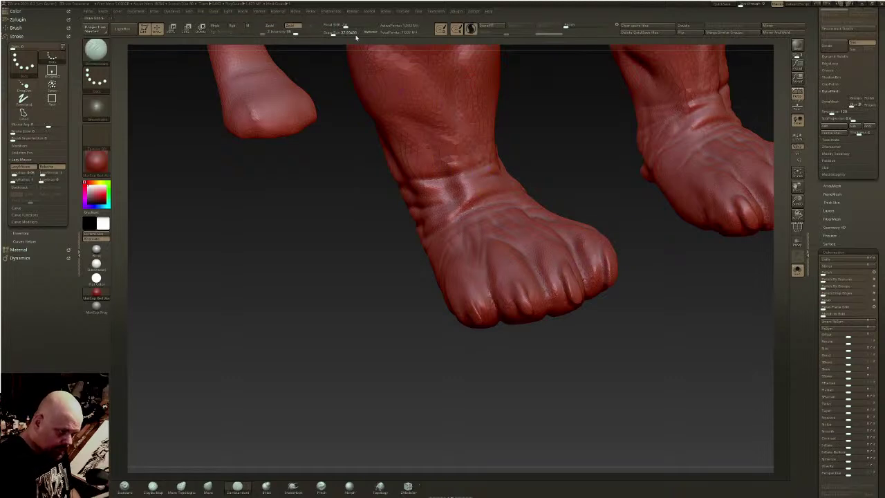
{"action": "mouse_move", "coordinate": [342, 51]}
{"action": "left_mouse_down"}
{"action": "mouse_move", "coordinate": [508, 264]}
{"action": "mouse_move", "coordinate": [500, 231]}
{"action": "mouse_move", "coordinate": [310, 138]}
{"action": "left_mouse_up"}
{"action": "left_click_drag", "start_coordinate": [456, 380], "coordinate": [470, 260]}
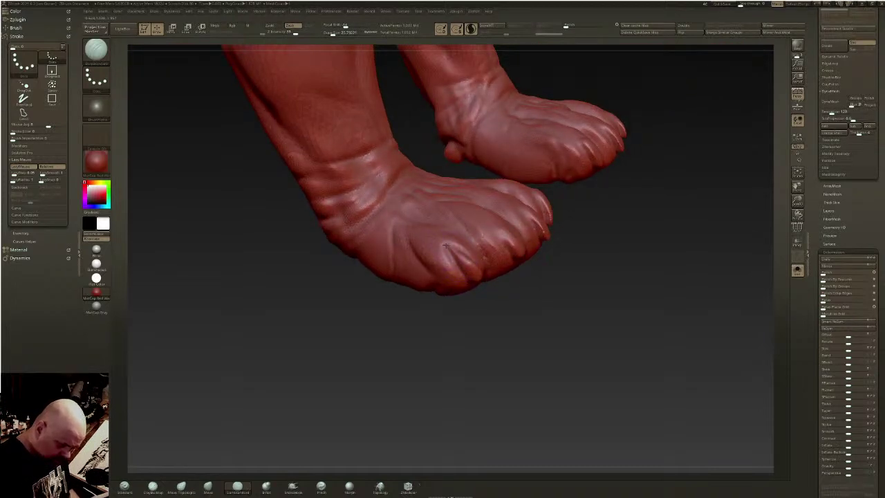
{"action": "mouse_move", "coordinate": [485, 237]}
{"action": "right_mouse_down"}
{"action": "mouse_move", "coordinate": [494, 216]}
{"action": "mouse_move", "coordinate": [538, 193]}
{"action": "right_mouse_up"}
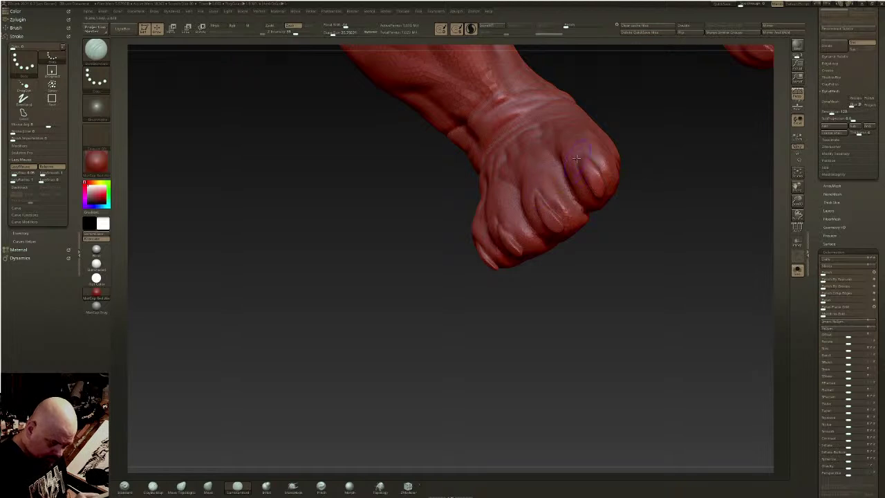
{"action": "right_click_drag", "start_coordinate": [594, 164], "coordinate": [571, 179]}
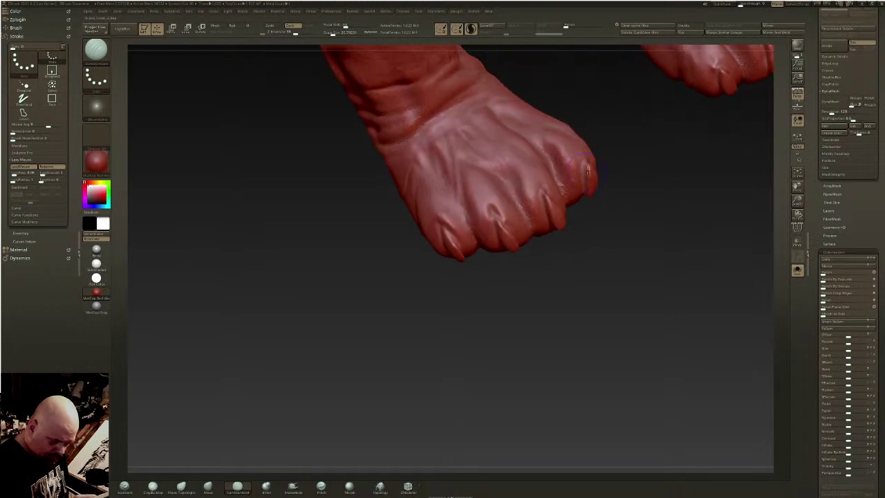
- Smooth the claw on the outermost toe and nudge its base with the Move Topological brush
{"action": "left_click_drag", "start_coordinate": [591, 172], "coordinate": [587, 167], "text": "shift"}
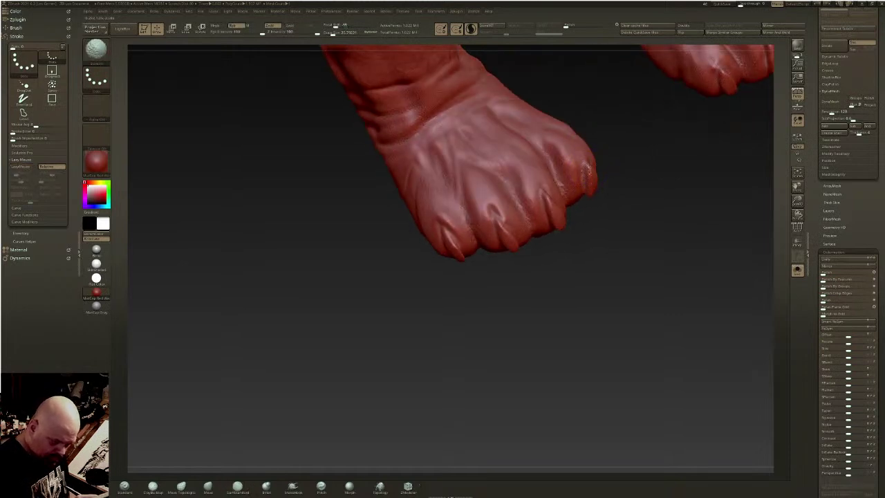
{"action": "left_click", "coordinate": [181, 487]}
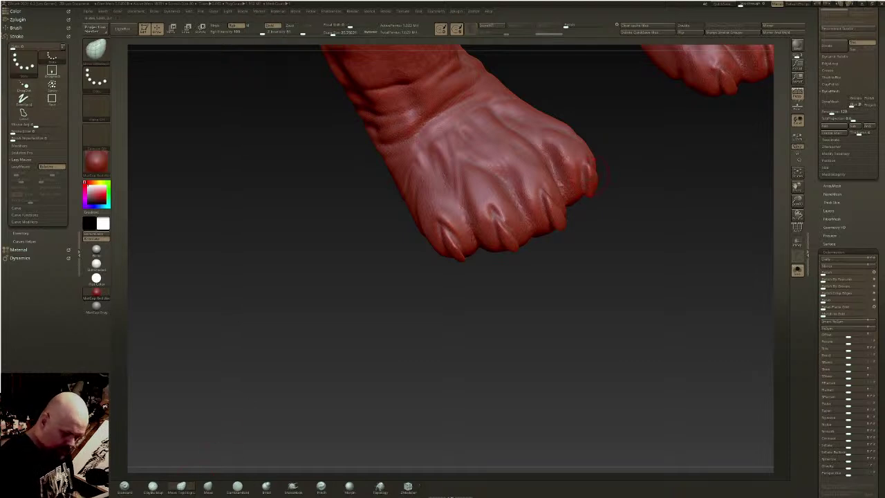
{"action": "left_click_drag", "start_coordinate": [585, 166], "coordinate": [583, 164]}
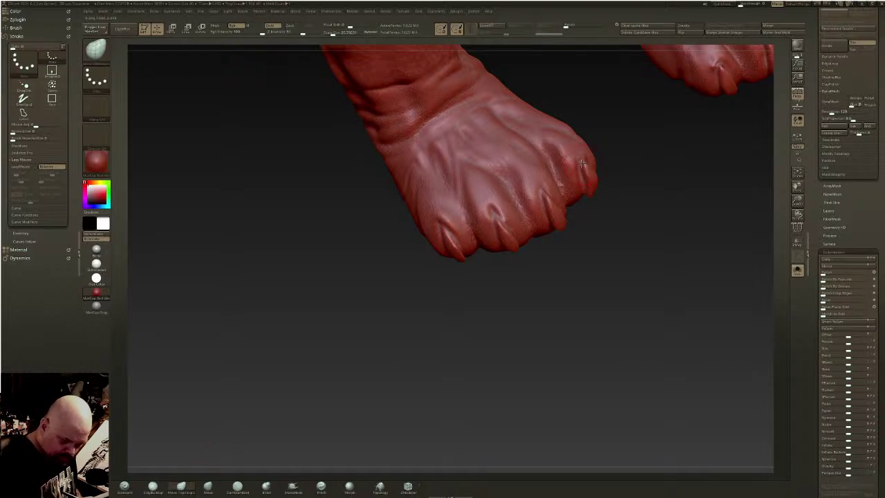
- Reduce the brush size and smooth the outermost claw's base into the surrounding toe
{"action": "left_click", "coordinate": [267, 487]}
{"action": "left_click_drag", "start_coordinate": [342, 33], "coordinate": [336, 33]}
{"action": "left_click_drag", "start_coordinate": [646, 153], "coordinate": [603, 162]}
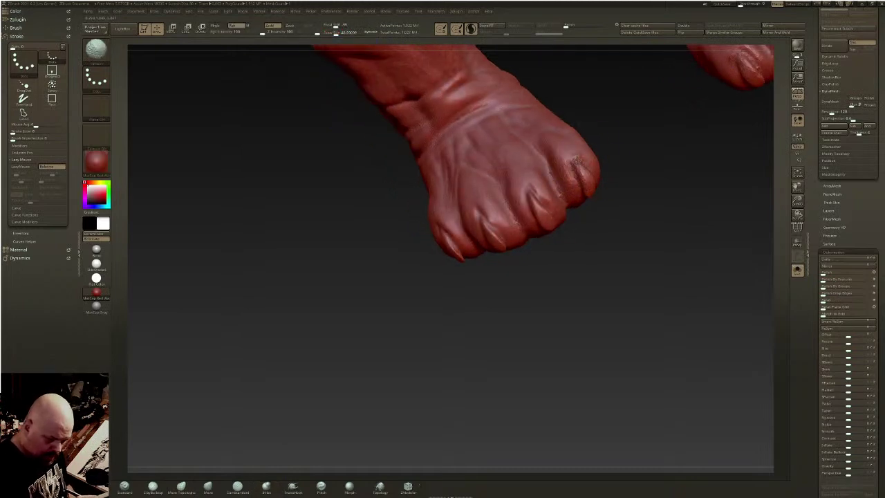
{"action": "left_click_drag", "start_coordinate": [337, 33], "coordinate": [333, 32]}
{"action": "mouse_move", "coordinate": [585, 159]}
{"action": "left_mouse_down", "text": "shift"}
{"action": "mouse_move", "coordinate": [579, 172]}
{"action": "mouse_move", "coordinate": [591, 172]}
{"action": "left_mouse_up", "text": "shift"}
- Define the creases around the front claws with the sculpting brush and smooth the claw tips
{"action": "left_click", "coordinate": [238, 487]}
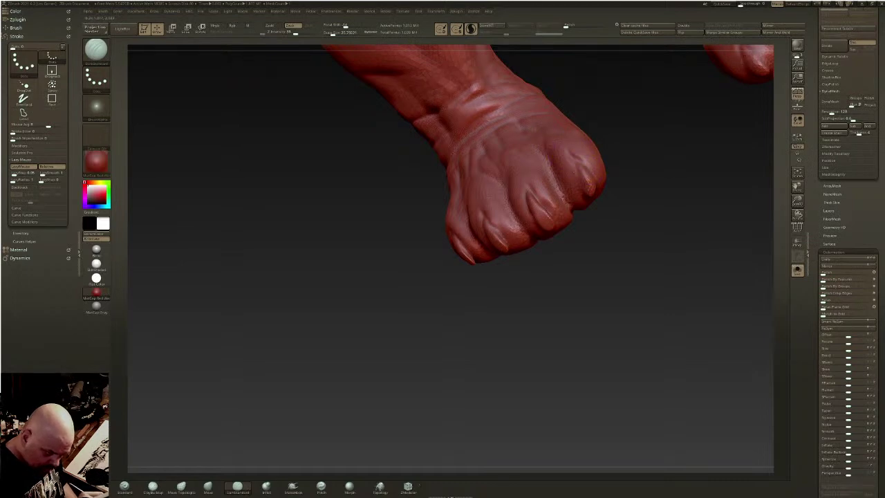
{"action": "key", "text": "shift"}
{"action": "mouse_move", "coordinate": [544, 214]}
{"action": "left_mouse_down", "text": "shift"}
{"action": "mouse_move", "coordinate": [536, 208]}
{"action": "mouse_move", "coordinate": [546, 223]}
{"action": "left_mouse_up", "text": "shift"}
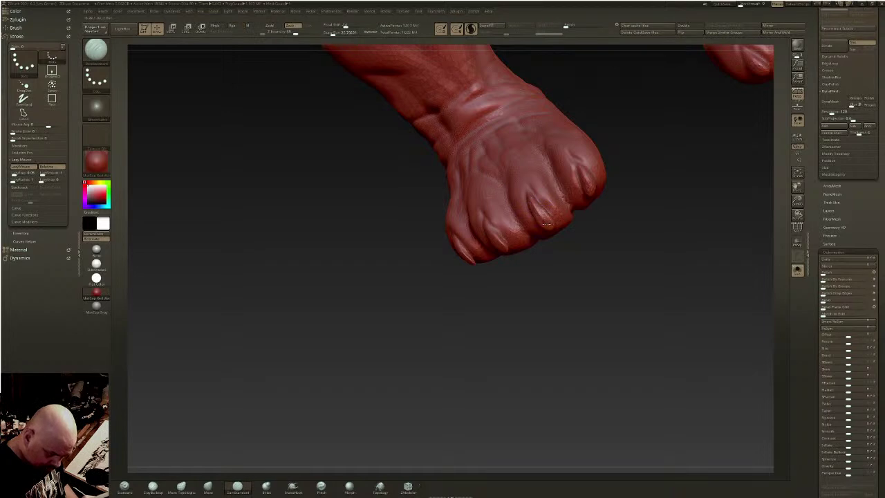
{"action": "left_click_drag", "start_coordinate": [582, 168], "coordinate": [589, 186]}
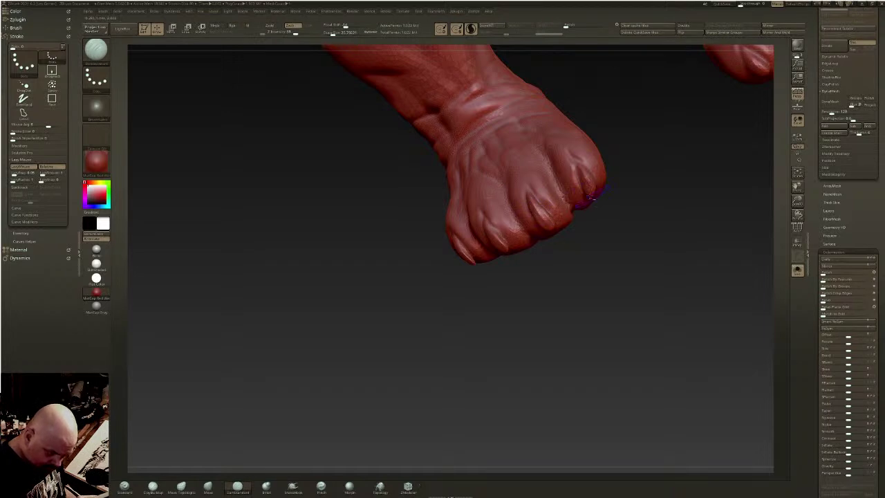
{"action": "left_click_drag", "start_coordinate": [504, 249], "coordinate": [441, 265]}
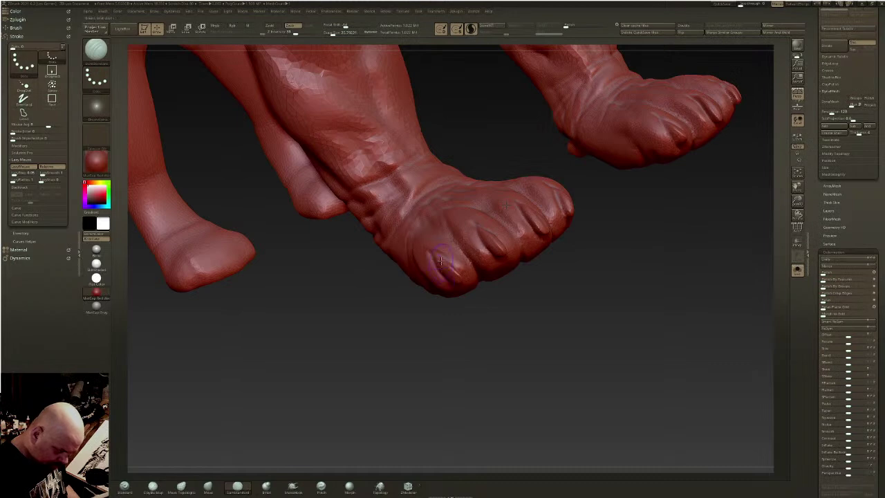
- Examine the front paws and claws from several sides and in proportion to the whole body
{"action": "mouse_move", "coordinate": [515, 225]}
{"action": "right_mouse_down"}
{"action": "mouse_move", "coordinate": [543, 222]}
{"action": "mouse_move", "coordinate": [561, 344]}
{"action": "mouse_move", "coordinate": [601, 253]}
{"action": "mouse_move", "coordinate": [543, 299]}
{"action": "mouse_move", "coordinate": [546, 436]}
{"action": "right_mouse_up"}
{"action": "right_click_drag", "start_coordinate": [547, 436], "coordinate": [555, 377], "text": "ctrl"}
{"action": "mouse_move", "coordinate": [555, 377]}
{"action": "right_mouse_down"}
{"action": "mouse_move", "coordinate": [561, 386]}
{"action": "mouse_move", "coordinate": [545, 389]}
{"action": "right_mouse_up"}
{"action": "right_click_drag", "start_coordinate": [545, 389], "coordinate": [460, 373], "text": "alt"}
{"action": "right_click_drag", "start_coordinate": [468, 343], "coordinate": [482, 403], "text": "ctrl"}
{"action": "right_click_drag", "start_coordinate": [476, 360], "coordinate": [482, 405], "text": "ctrl"}
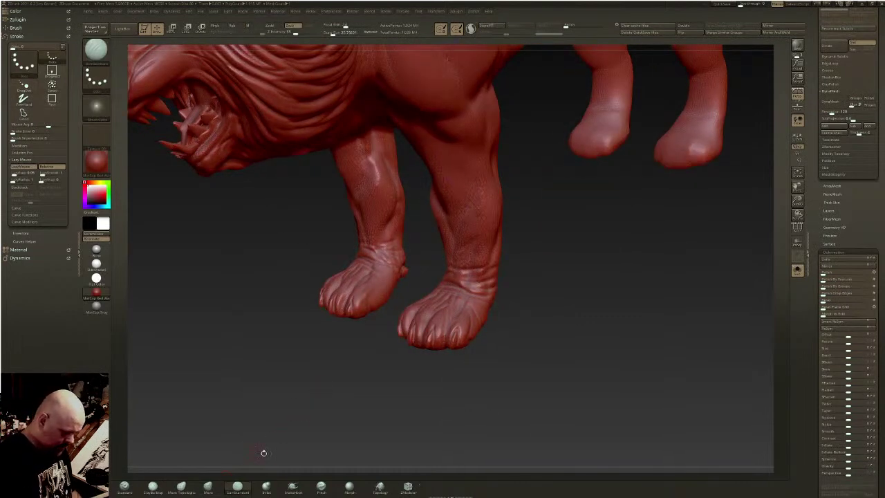
{"action": "left_click", "coordinate": [266, 487]}
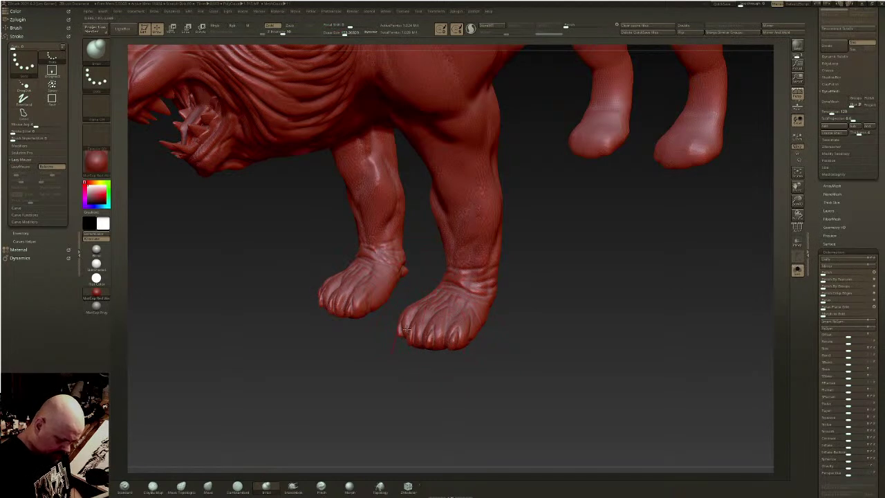
{"action": "mouse_move", "coordinate": [361, 316]}
{"action": "right_mouse_down", "text": "ctrl"}
{"action": "mouse_move", "coordinate": [443, 160]}
{"action": "mouse_move", "coordinate": [472, 336]}
{"action": "right_mouse_up", "text": "ctrl"}
{"action": "left_click_drag", "start_coordinate": [471, 337], "coordinate": [467, 389]}
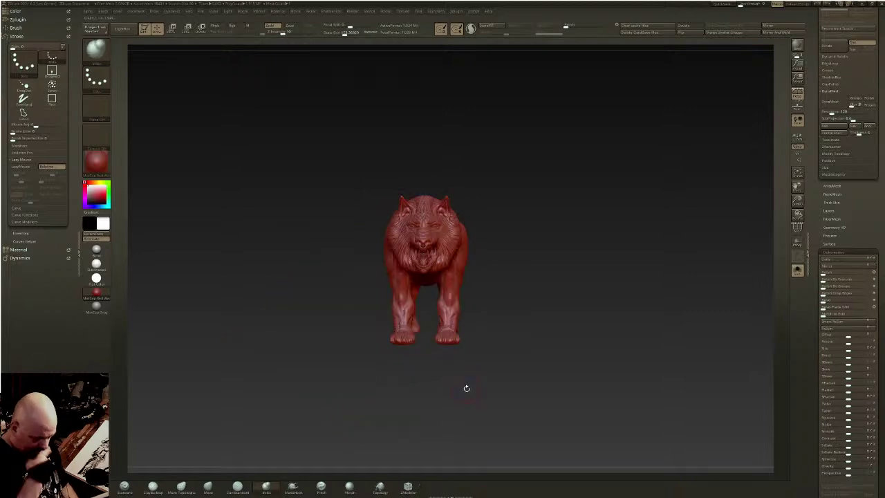
{"action": "right_click_drag", "start_coordinate": [411, 341], "coordinate": [450, 326], "text": "ctrl"}
{"action": "right_click_drag", "start_coordinate": [462, 369], "coordinate": [482, 373]}
{"action": "left_click", "coordinate": [341, 33]}
{"action": "left_click_drag", "start_coordinate": [343, 34], "coordinate": [345, 33]}
{"action": "mouse_move", "coordinate": [423, 173]}
{"action": "right_mouse_down", "text": "ctrl"}
{"action": "mouse_move", "coordinate": [379, 59]}
{"action": "mouse_move", "coordinate": [380, 81]}
{"action": "right_mouse_up", "text": "ctrl"}
- Carve creases around the elbows and upper forelegs with the DamStandard brush and soften them
{"action": "left_click", "coordinate": [237, 486]}
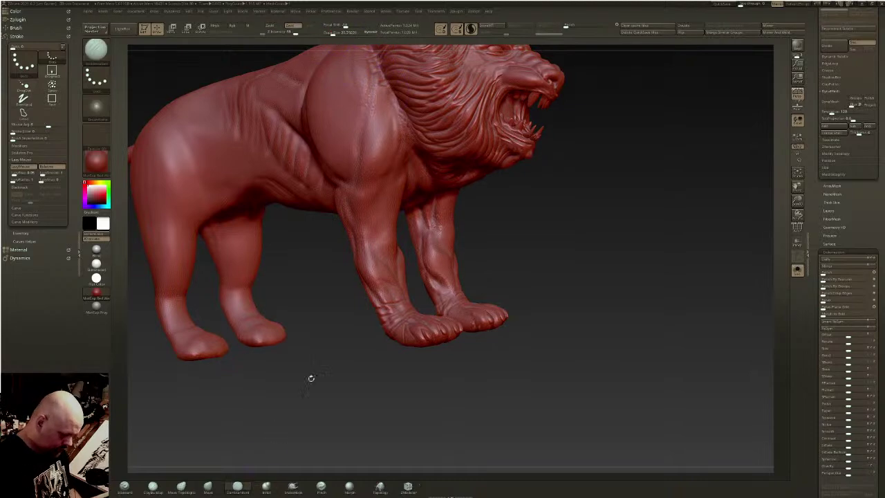
{"action": "left_click_drag", "start_coordinate": [275, 420], "coordinate": [449, 213]}
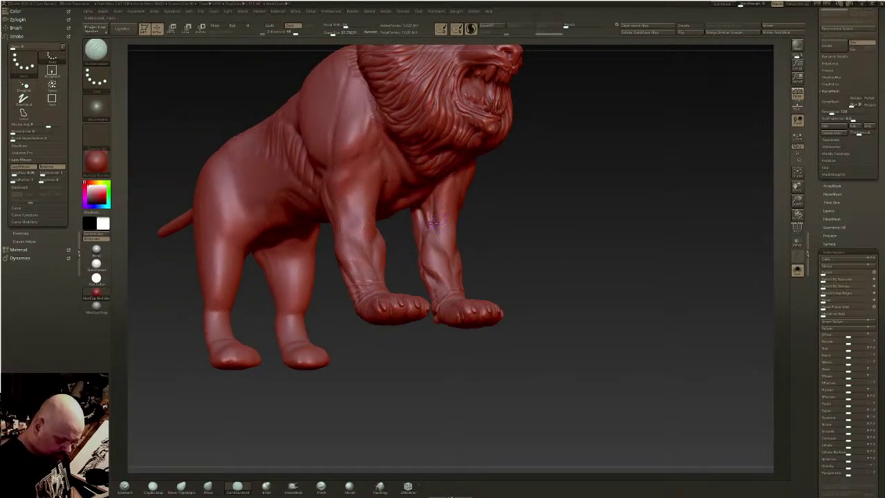
{"action": "right_click_drag", "start_coordinate": [448, 224], "coordinate": [468, 232]}
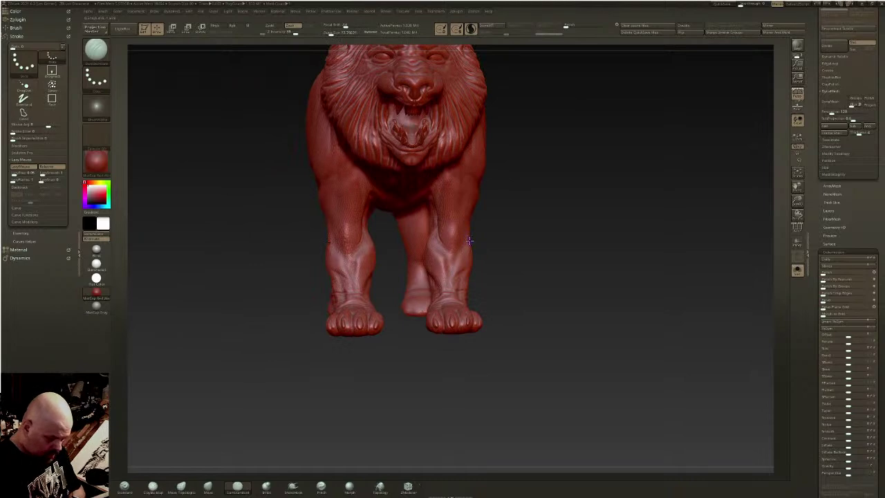
{"action": "right_click_drag", "start_coordinate": [471, 239], "coordinate": [435, 225]}
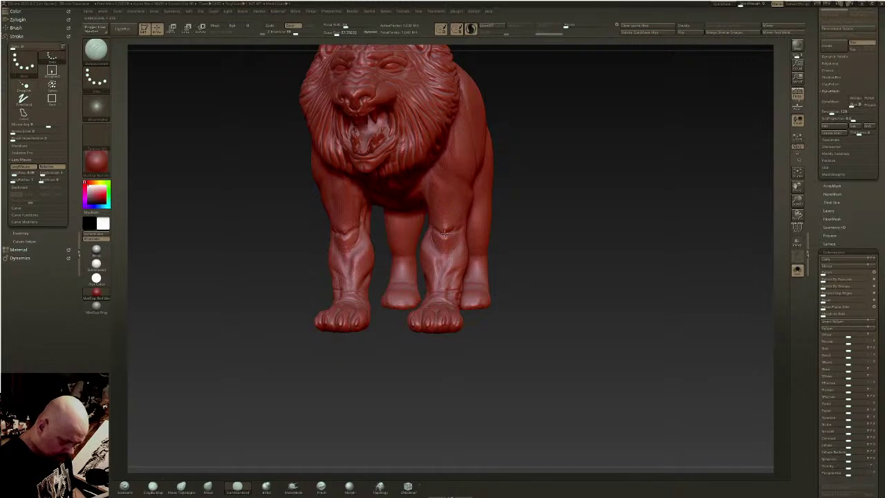
{"action": "right_click_drag", "start_coordinate": [436, 231], "coordinate": [443, 220]}
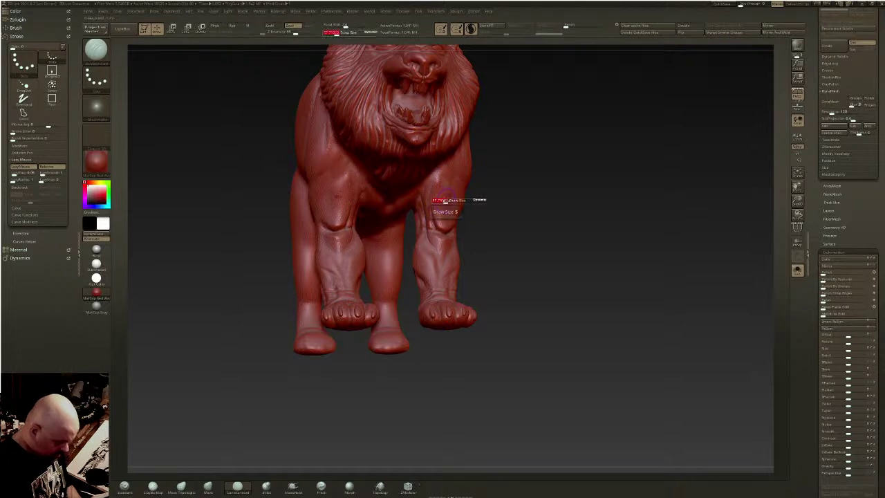
{"action": "key", "text": "l"}
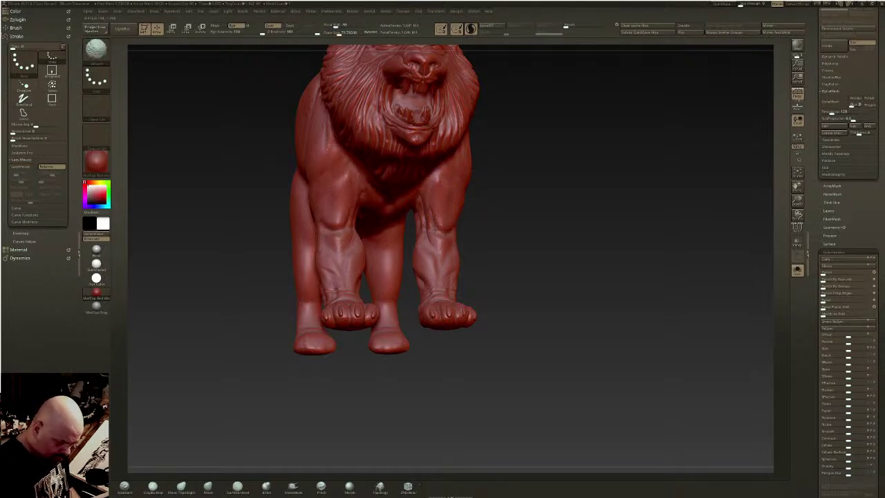
{"action": "left_click_drag", "start_coordinate": [435, 224], "coordinate": [433, 225], "text": "shift"}
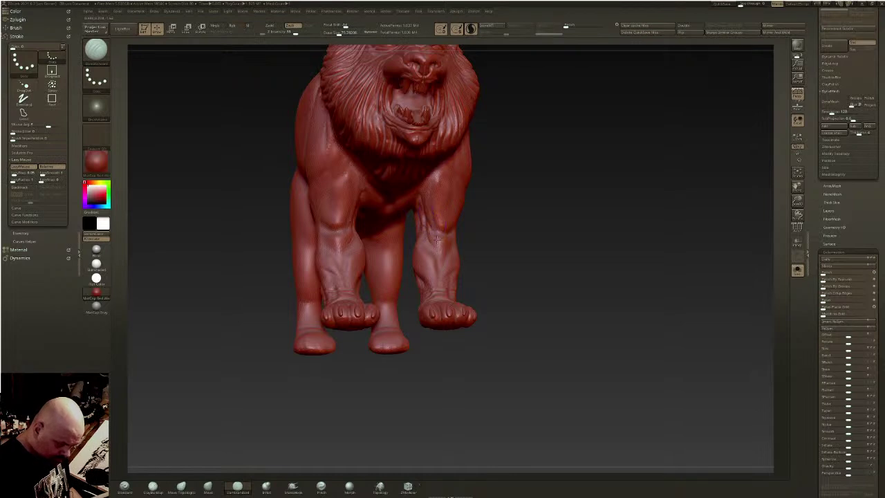
{"action": "right_click_drag", "start_coordinate": [440, 249], "coordinate": [449, 237]}
{"action": "mouse_move", "coordinate": [451, 236]}
{"action": "left_mouse_down"}
{"action": "mouse_move", "coordinate": [455, 232]}
{"action": "mouse_move", "coordinate": [441, 245]}
{"action": "left_mouse_up"}
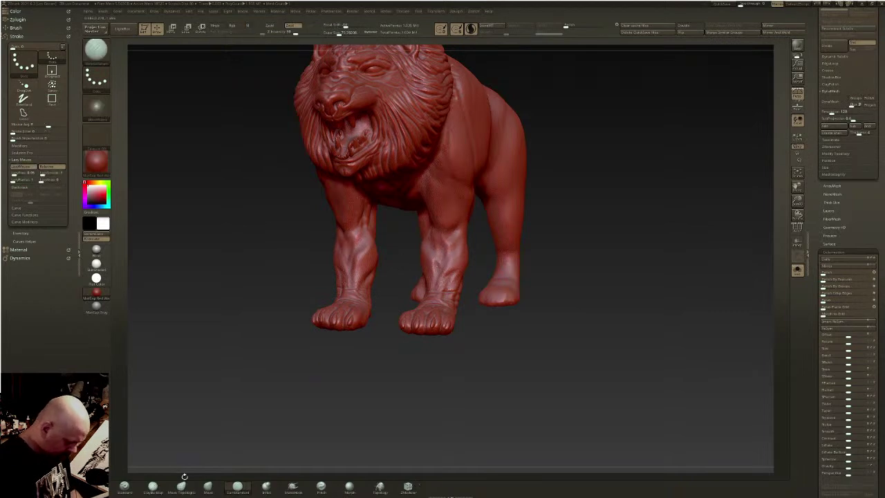
- Build up the forearm muscles below the elbows with the ClayBuildup brush and smooth the forms into the upper forelegs
{"action": "left_click", "coordinate": [153, 487]}
{"action": "mouse_move", "coordinate": [371, 238]}
{"action": "left_mouse_down"}
{"action": "mouse_move", "coordinate": [368, 227]}
{"action": "mouse_move", "coordinate": [354, 262]}
{"action": "mouse_move", "coordinate": [362, 249]}
{"action": "left_mouse_up"}
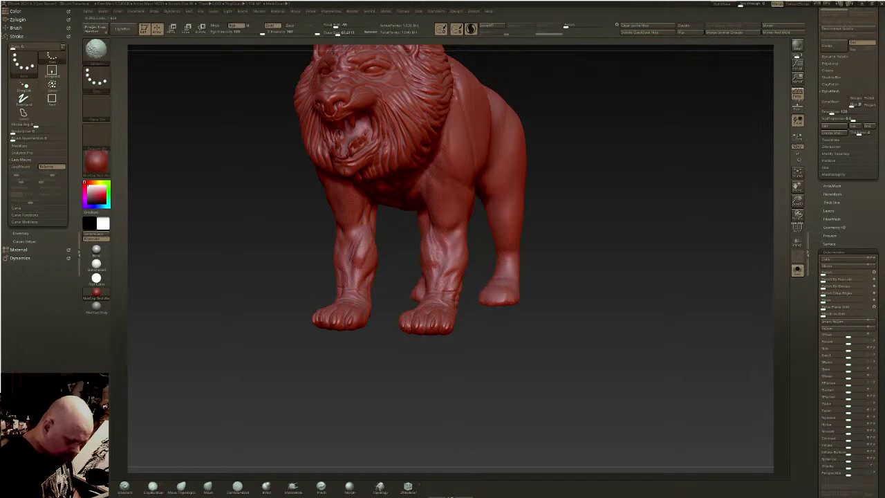
{"action": "mouse_move", "coordinate": [459, 243]}
{"action": "right_mouse_down"}
{"action": "mouse_move", "coordinate": [475, 242]}
{"action": "mouse_move", "coordinate": [461, 236]}
{"action": "right_mouse_up"}
{"action": "left_click_drag", "start_coordinate": [462, 235], "coordinate": [446, 270]}
{"action": "right_click_drag", "start_coordinate": [519, 242], "coordinate": [466, 238]}
{"action": "left_click_drag", "start_coordinate": [463, 243], "coordinate": [449, 268]}
{"action": "key", "text": "shift"}
{"action": "right_click_drag", "start_coordinate": [458, 238], "coordinate": [525, 229]}
{"action": "left_click_drag", "start_coordinate": [455, 206], "coordinate": [451, 188], "text": "shift"}
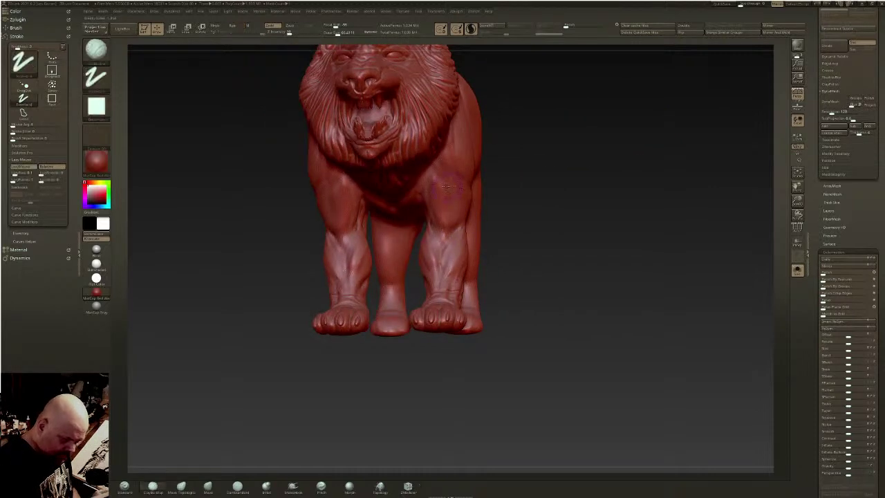
{"action": "key", "text": "shift"}
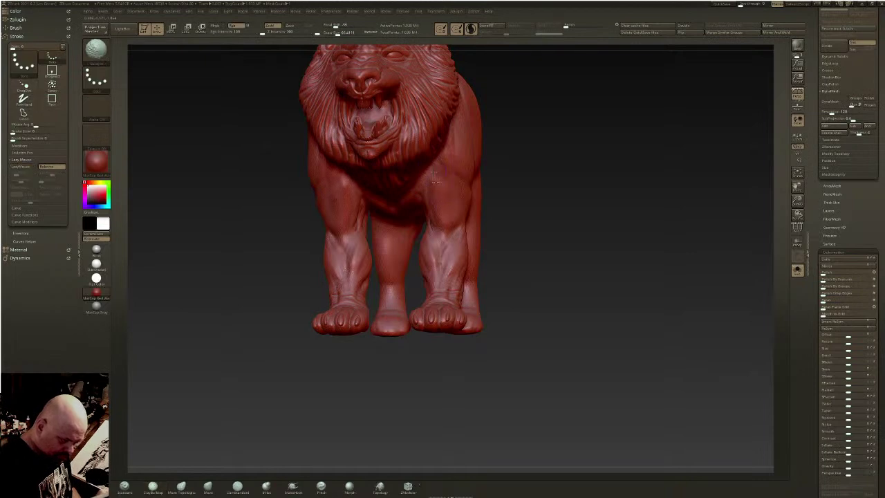
- Carve the muscle separations along the outer side of the foreleg with the DamStandard brush and smooth them near the elbow
{"action": "right_click_drag", "start_coordinate": [458, 191], "coordinate": [387, 208]}
{"action": "mouse_move", "coordinate": [508, 240]}
{"action": "right_mouse_down", "text": "ctrl"}
{"action": "mouse_move", "coordinate": [494, 310]}
{"action": "mouse_move", "coordinate": [567, 304]}
{"action": "right_mouse_up", "text": "ctrl"}
{"action": "mouse_move", "coordinate": [512, 287]}
{"action": "right_mouse_down"}
{"action": "mouse_move", "coordinate": [543, 283]}
{"action": "mouse_move", "coordinate": [535, 326]}
{"action": "mouse_move", "coordinate": [460, 301]}
{"action": "mouse_move", "coordinate": [449, 347]}
{"action": "mouse_move", "coordinate": [425, 303]}
{"action": "right_mouse_up"}
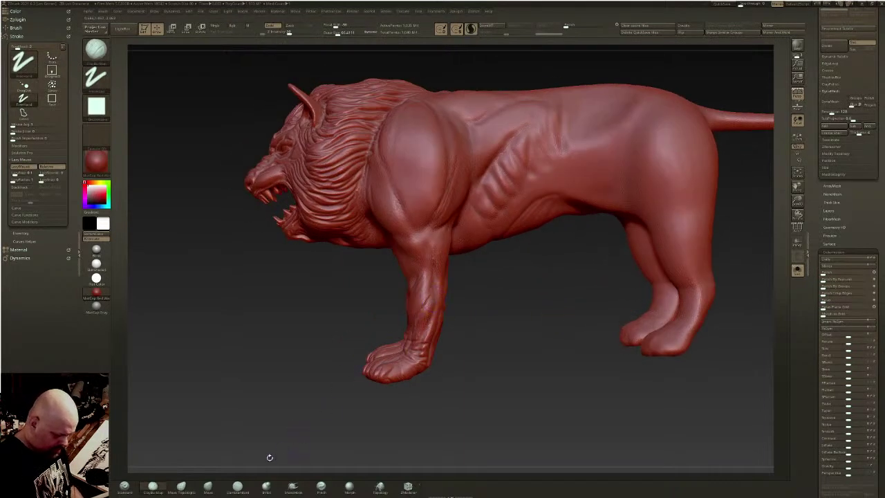
{"action": "left_click", "coordinate": [238, 491]}
{"action": "right_click_drag", "start_coordinate": [339, 360], "coordinate": [408, 329]}
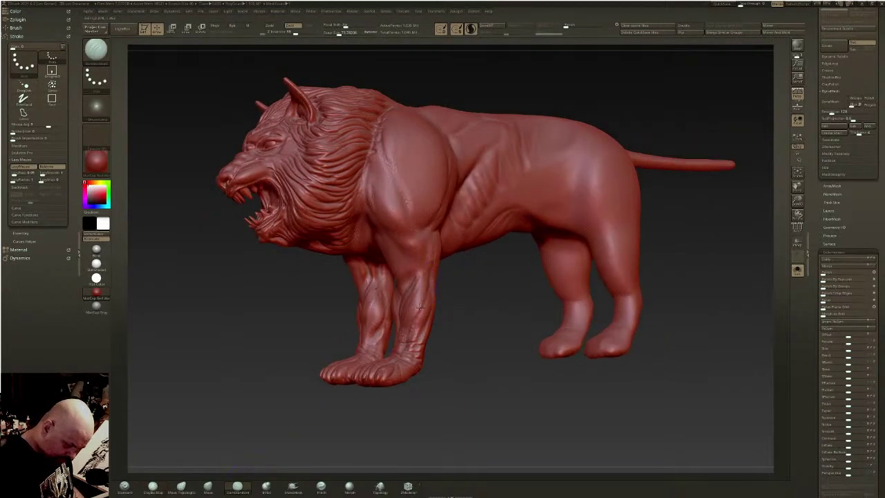
{"action": "left_click_drag", "start_coordinate": [415, 317], "coordinate": [414, 344]}
{"action": "mouse_move", "coordinate": [407, 338]}
{"action": "right_mouse_down"}
{"action": "mouse_move", "coordinate": [424, 298]}
{"action": "mouse_move", "coordinate": [433, 296]}
{"action": "mouse_move", "coordinate": [411, 236]}
{"action": "right_mouse_up"}
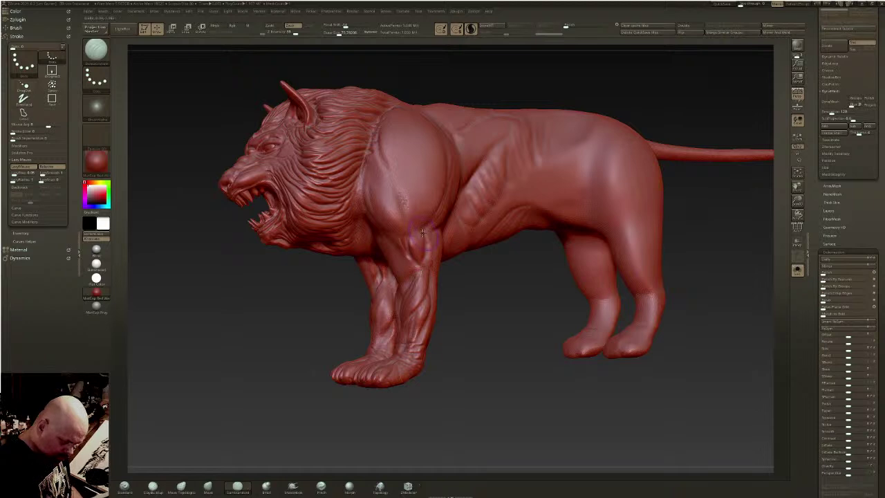
{"action": "mouse_move", "coordinate": [413, 263]}
{"action": "left_mouse_down"}
{"action": "mouse_move", "coordinate": [420, 236]}
{"action": "mouse_move", "coordinate": [410, 238]}
{"action": "left_mouse_up"}
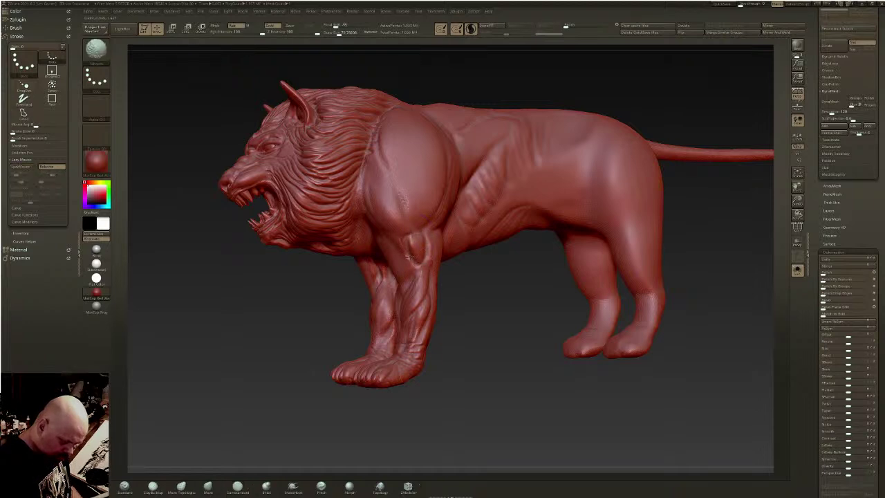
{"action": "right_click_drag", "start_coordinate": [405, 230], "coordinate": [404, 241]}
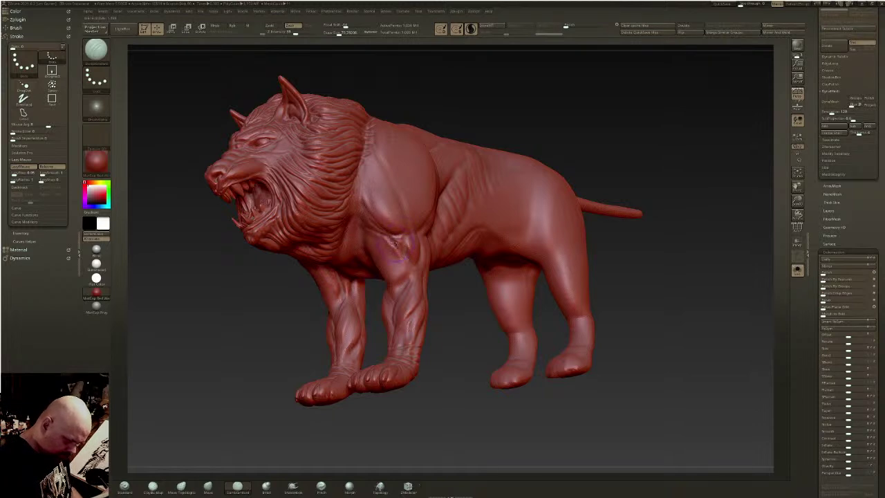
{"action": "left_click_drag", "start_coordinate": [403, 249], "coordinate": [394, 247], "text": "shift"}
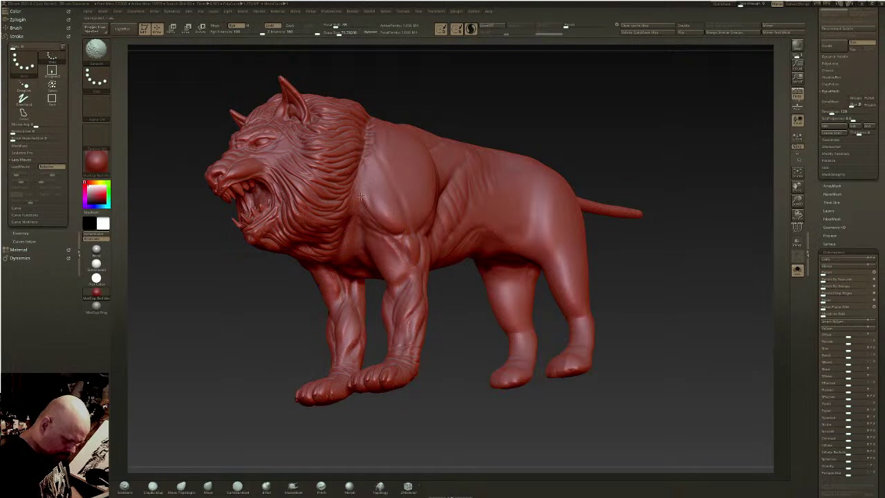
- Carve muscle lines into the lower shoulder where it meets the foreleg and smooth them
{"action": "right_click_drag", "start_coordinate": [450, 217], "coordinate": [392, 241]}
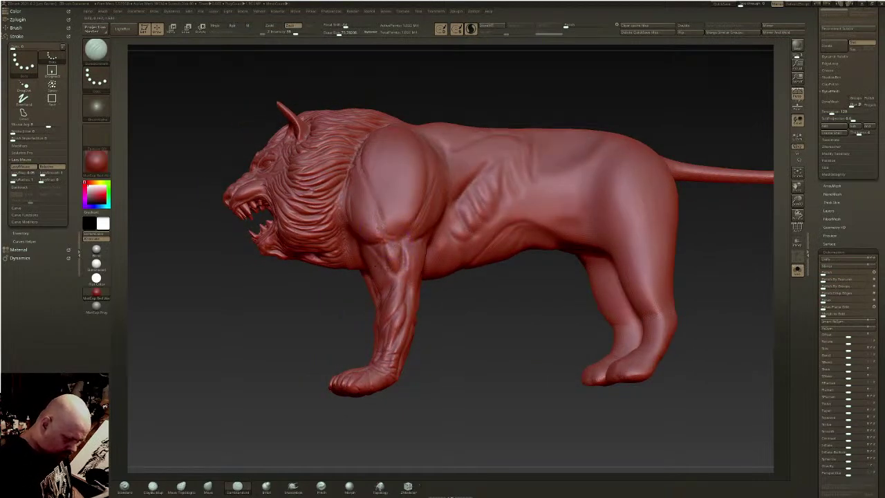
{"action": "left_click_drag", "start_coordinate": [388, 229], "coordinate": [374, 181]}
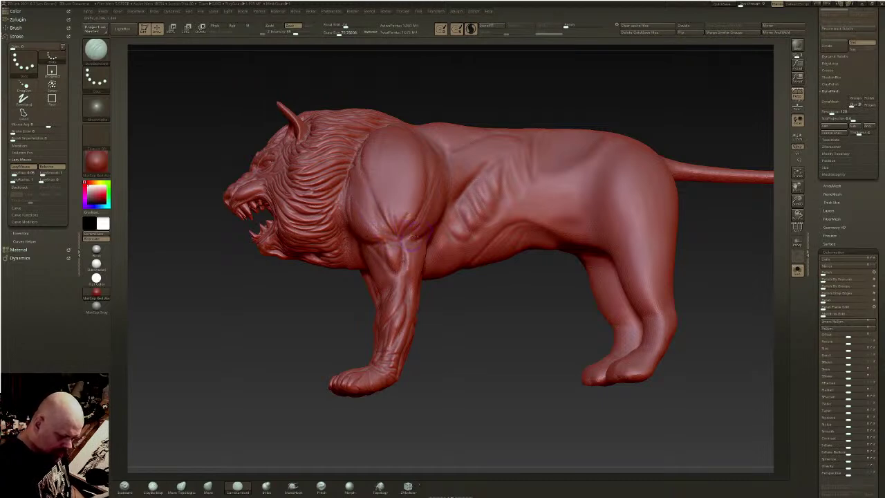
{"action": "key", "text": "shift"}
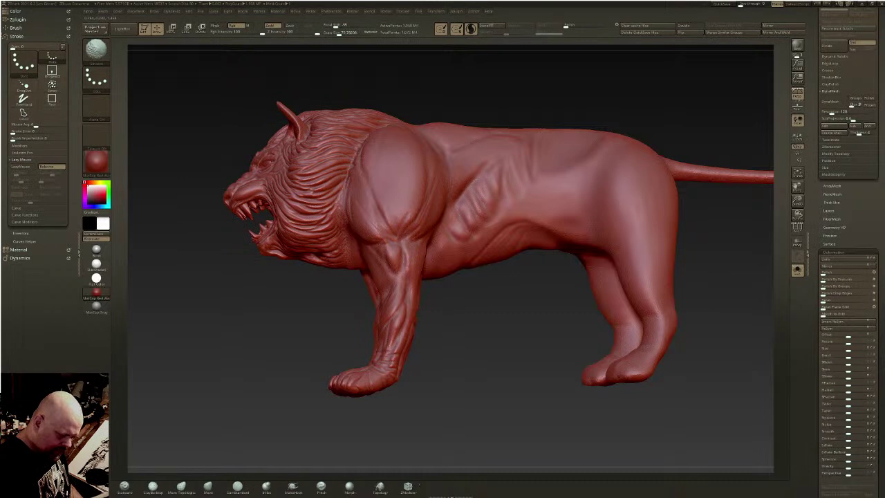
{"action": "right_click_drag", "start_coordinate": [396, 240], "coordinate": [397, 240]}
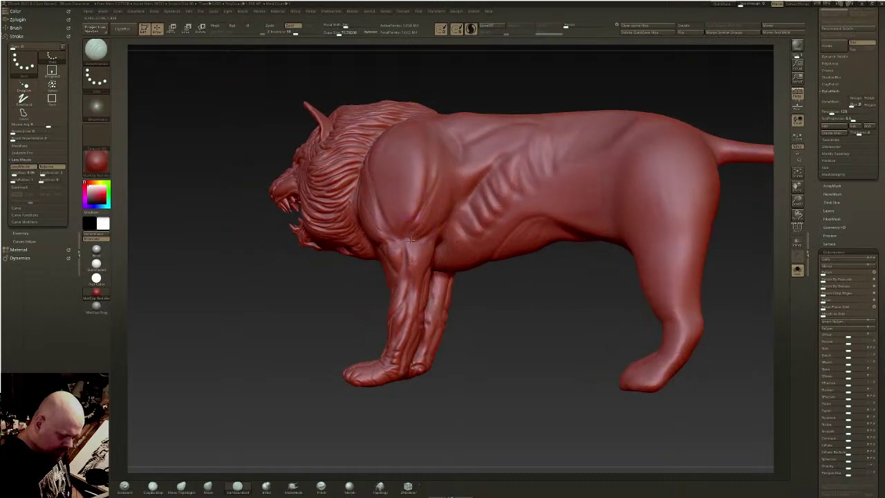
{"action": "right_click_drag", "start_coordinate": [415, 238], "coordinate": [379, 236]}
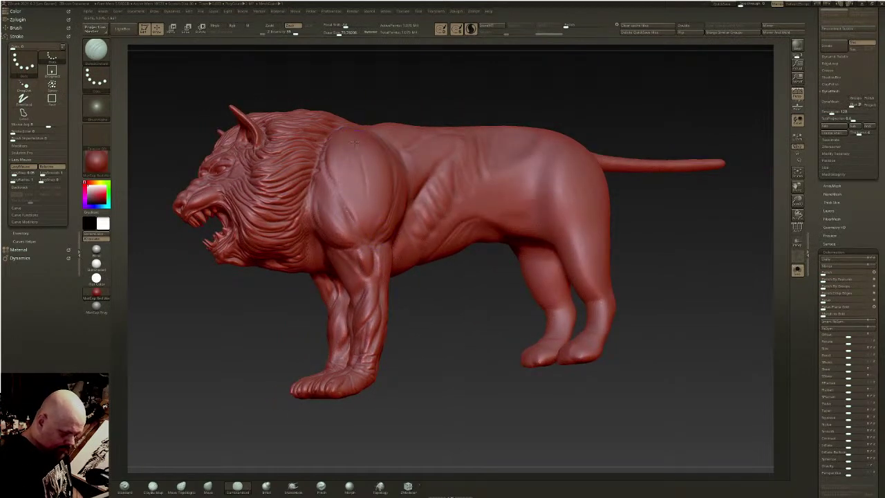
- Define a crease along the upper edge of the shoulder beside the mane and smooth it
{"action": "right_click_drag", "start_coordinate": [352, 138], "coordinate": [360, 121]}
{"action": "left_click_drag", "start_coordinate": [337, 106], "coordinate": [353, 116]}
{"action": "key", "text": "shift"}
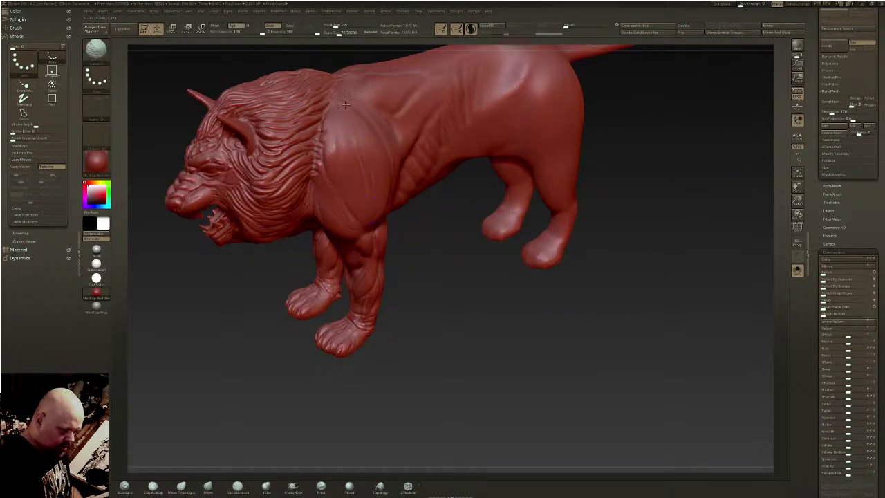
{"action": "right_click_drag", "start_coordinate": [389, 128], "coordinate": [333, 109]}
{"action": "right_click_drag", "start_coordinate": [478, 204], "coordinate": [491, 307], "text": "alt"}
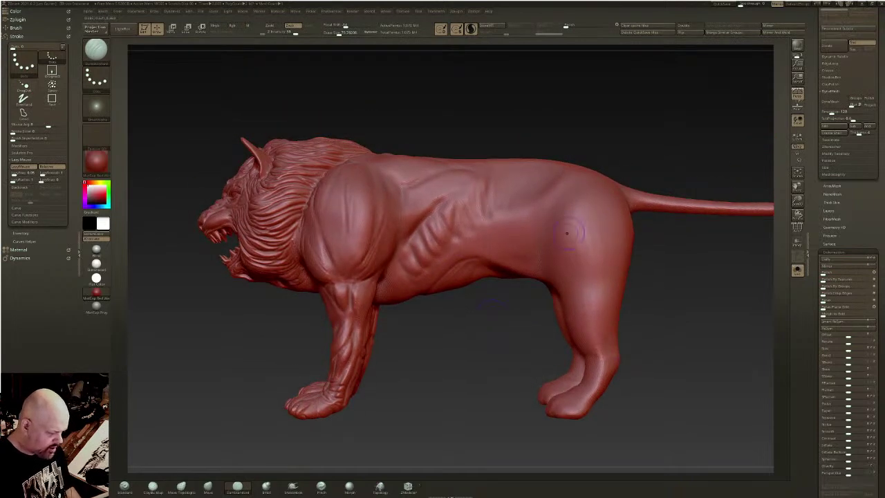
- Enlarge the DamStandard brush, carve the division between shoulder blade and upper arm, and smooth it
{"action": "right_click_drag", "start_coordinate": [588, 223], "coordinate": [382, 166]}
{"action": "left_click_drag", "start_coordinate": [339, 33], "coordinate": [342, 33]}
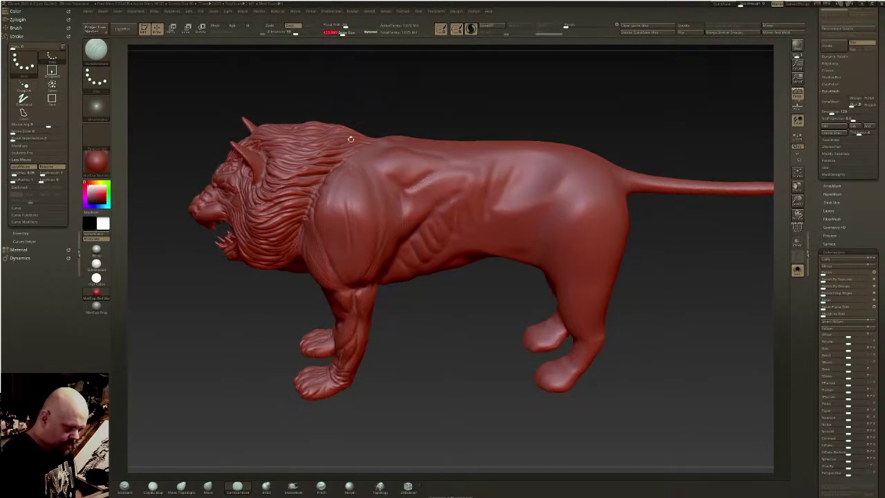
{"action": "mouse_move", "coordinate": [342, 169]}
{"action": "left_mouse_down"}
{"action": "mouse_move", "coordinate": [344, 185]}
{"action": "mouse_move", "coordinate": [361, 188]}
{"action": "mouse_move", "coordinate": [396, 220]}
{"action": "left_mouse_up"}
{"action": "right_click_drag", "start_coordinate": [396, 221], "coordinate": [342, 165]}
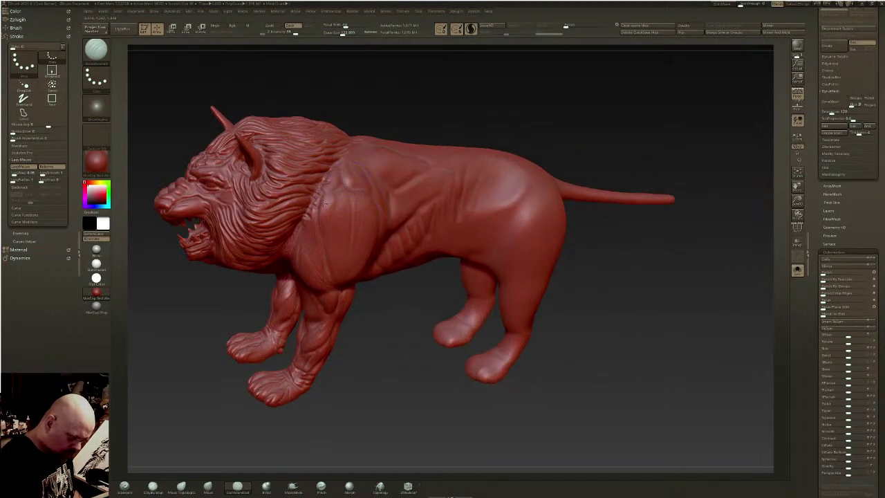
{"action": "mouse_move", "coordinate": [332, 191]}
{"action": "left_mouse_down"}
{"action": "mouse_move", "coordinate": [306, 227]}
{"action": "mouse_move", "coordinate": [328, 199]}
{"action": "mouse_move", "coordinate": [357, 185]}
{"action": "mouse_move", "coordinate": [326, 214]}
{"action": "mouse_move", "coordinate": [317, 209]}
{"action": "mouse_move", "coordinate": [326, 200]}
{"action": "mouse_move", "coordinate": [314, 211]}
{"action": "mouse_move", "coordinate": [346, 194]}
{"action": "left_mouse_up"}
{"action": "right_click_drag", "start_coordinate": [368, 193], "coordinate": [359, 172]}
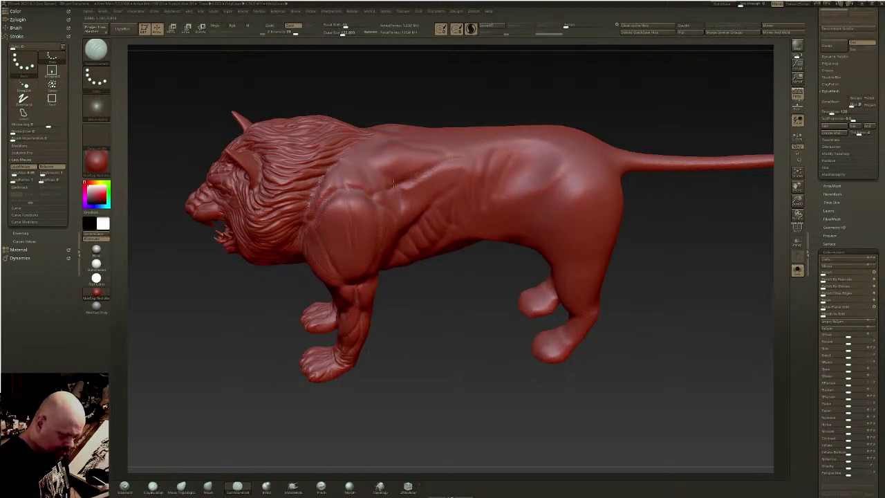
{"action": "mouse_move", "coordinate": [413, 170]}
{"action": "left_mouse_down", "text": "shift"}
{"action": "mouse_move", "coordinate": [367, 185]}
{"action": "mouse_move", "coordinate": [356, 178]}
{"action": "left_mouse_up", "text": "shift"}
{"action": "right_click_drag", "start_coordinate": [411, 198], "coordinate": [384, 192], "text": "shift"}
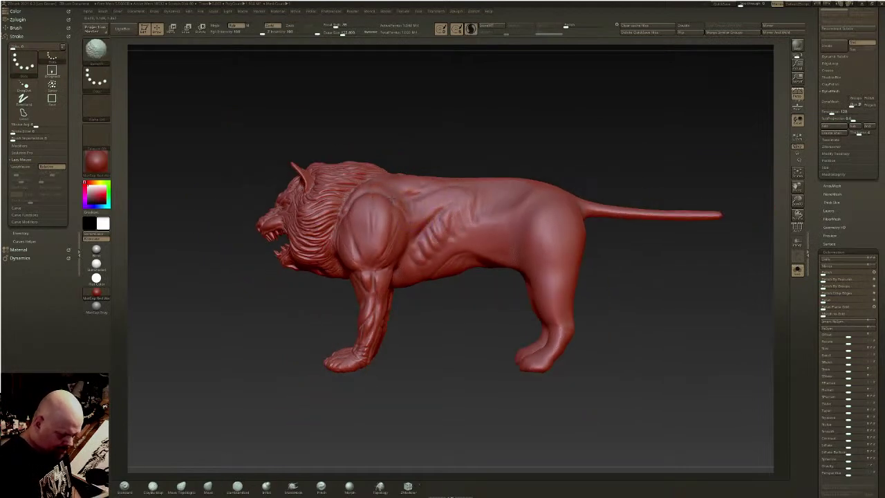
- Build up the shoulder blade area behind the mane with an enlarged ClayBuildup brush
{"action": "right_click_drag", "start_coordinate": [376, 191], "coordinate": [447, 217]}
{"action": "right_click_drag", "start_coordinate": [532, 196], "coordinate": [422, 258]}
{"action": "left_click", "coordinate": [153, 488]}
{"action": "right_click_drag", "start_coordinate": [371, 201], "coordinate": [371, 225]}
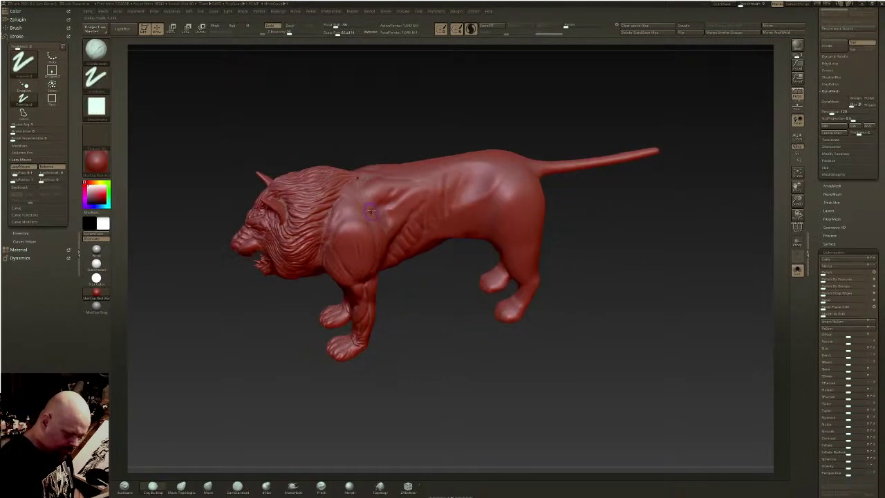
{"action": "left_click", "coordinate": [336, 33]}
{"action": "left_click_drag", "start_coordinate": [336, 32], "coordinate": [343, 33]}
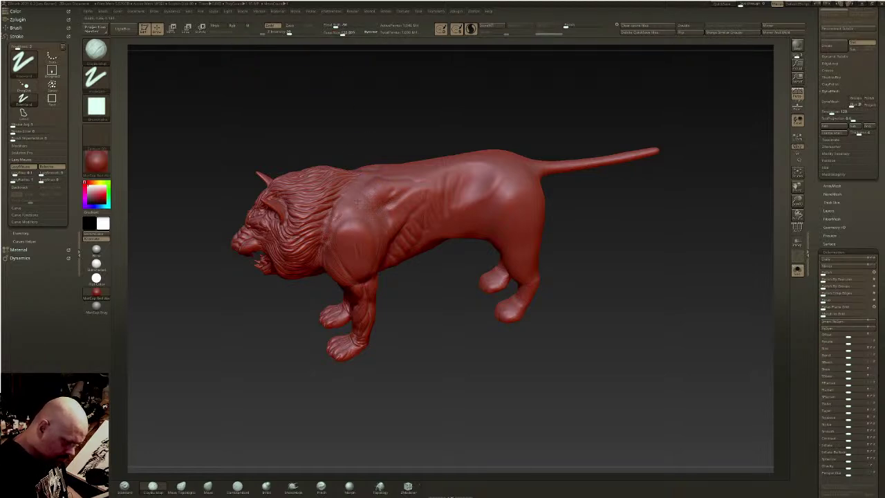
{"action": "mouse_move", "coordinate": [390, 194]}
{"action": "left_mouse_down"}
{"action": "mouse_move", "coordinate": [383, 205]}
{"action": "mouse_move", "coordinate": [367, 192]}
{"action": "mouse_move", "coordinate": [350, 211]}
{"action": "mouse_move", "coordinate": [369, 201]}
{"action": "mouse_move", "coordinate": [391, 206]}
{"action": "mouse_move", "coordinate": [416, 188]}
{"action": "mouse_move", "coordinate": [371, 221]}
{"action": "mouse_move", "coordinate": [355, 216]}
{"action": "mouse_move", "coordinate": [386, 213]}
{"action": "left_mouse_up"}
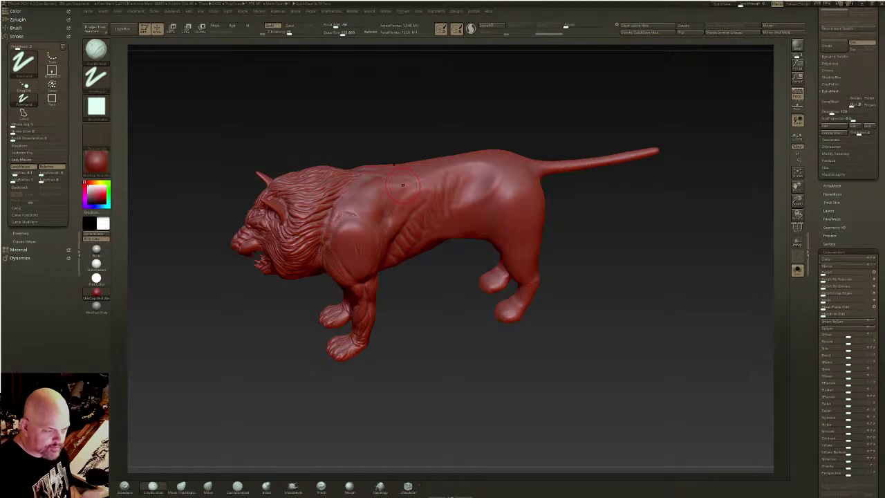
- Smooth the shoulder mass and refine the muscles above the elbow with the ClayBuildup brush
{"action": "mouse_move", "coordinate": [518, 284]}
{"action": "right_mouse_down"}
{"action": "mouse_move", "coordinate": [486, 248]}
{"action": "mouse_move", "coordinate": [494, 243]}
{"action": "right_mouse_up"}
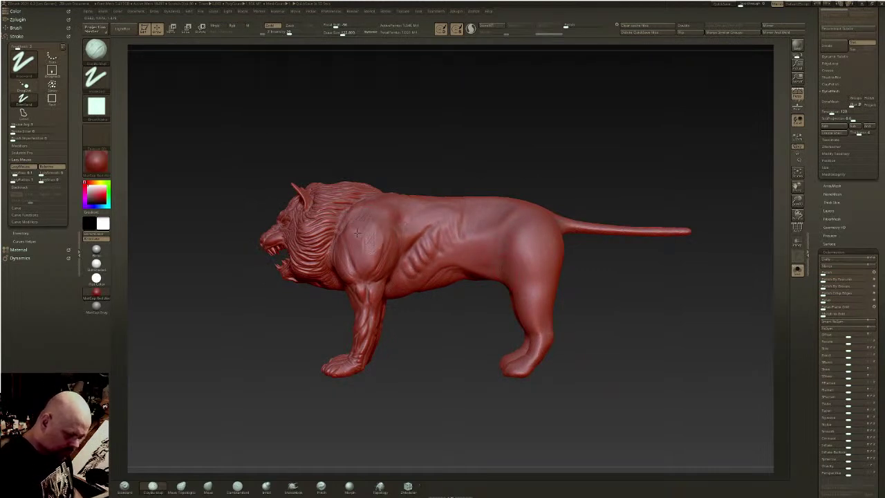
{"action": "mouse_move", "coordinate": [366, 238]}
{"action": "left_mouse_down", "text": "shift"}
{"action": "mouse_move", "coordinate": [374, 248]}
{"action": "mouse_move", "coordinate": [356, 225]}
{"action": "mouse_move", "coordinate": [382, 208]}
{"action": "mouse_move", "coordinate": [365, 238]}
{"action": "left_mouse_up", "text": "shift"}
{"action": "mouse_move", "coordinate": [365, 237]}
{"action": "right_mouse_down"}
{"action": "mouse_move", "coordinate": [414, 246]}
{"action": "mouse_move", "coordinate": [401, 278]}
{"action": "right_mouse_up"}
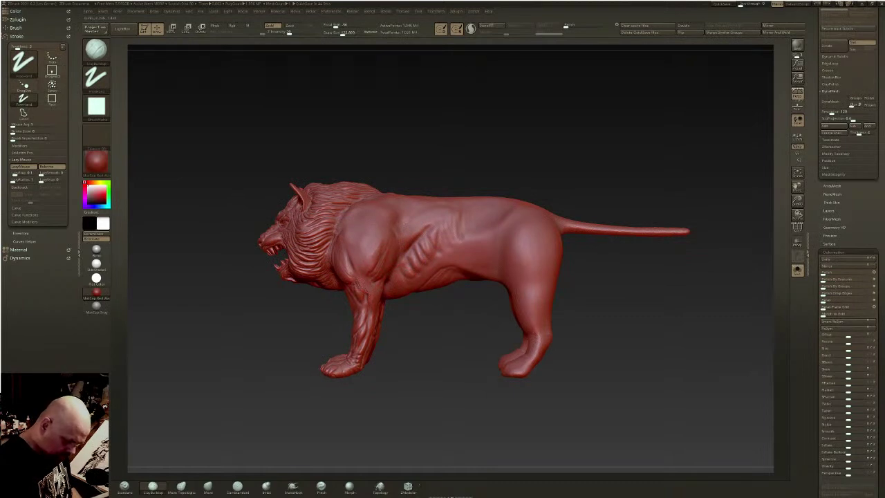
{"action": "key", "text": "shift"}
{"action": "key", "text": "b"}
{"action": "key", "text": "c"}
{"action": "key", "text": "b"}
{"action": "right_click_drag", "start_coordinate": [368, 263], "coordinate": [373, 276]}
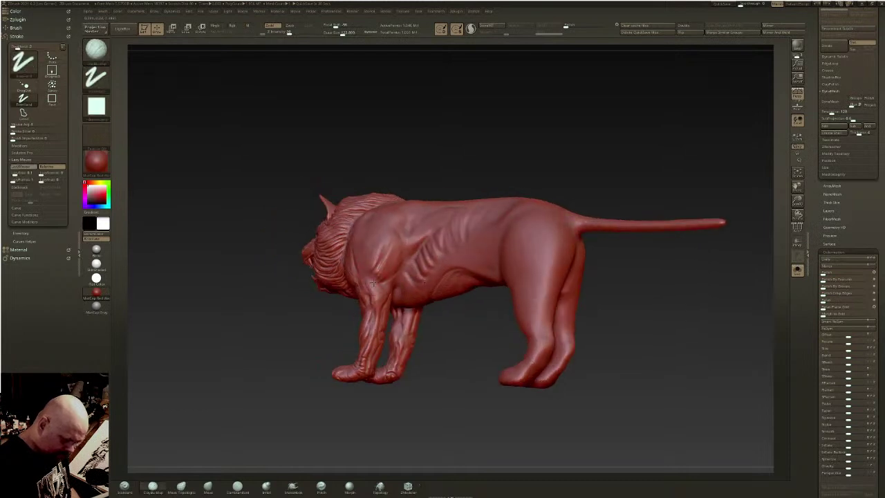
{"action": "key", "text": "shift"}
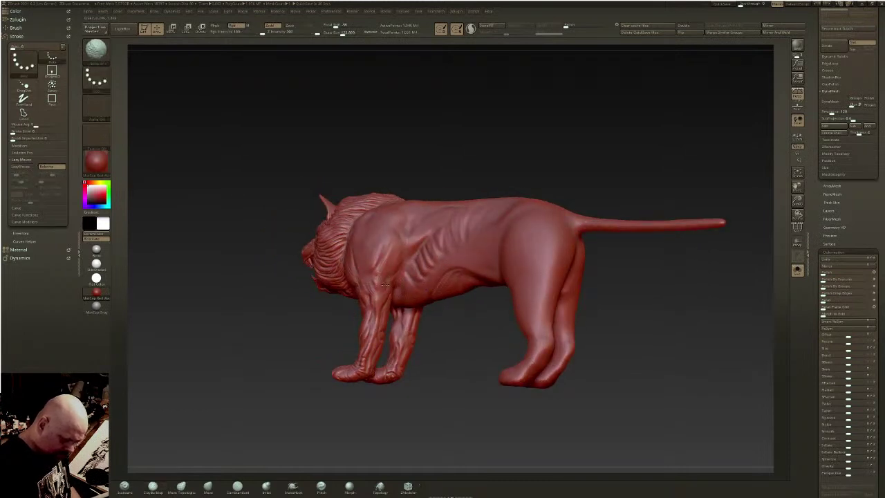
- Build up the muscle forms of the shoulder and upper arm with the ClayBuildup brush and smooth them
{"action": "mouse_move", "coordinate": [376, 294]}
{"action": "left_mouse_down"}
{"action": "mouse_move", "coordinate": [377, 277]}
{"action": "mouse_move", "coordinate": [382, 286]}
{"action": "left_mouse_up"}
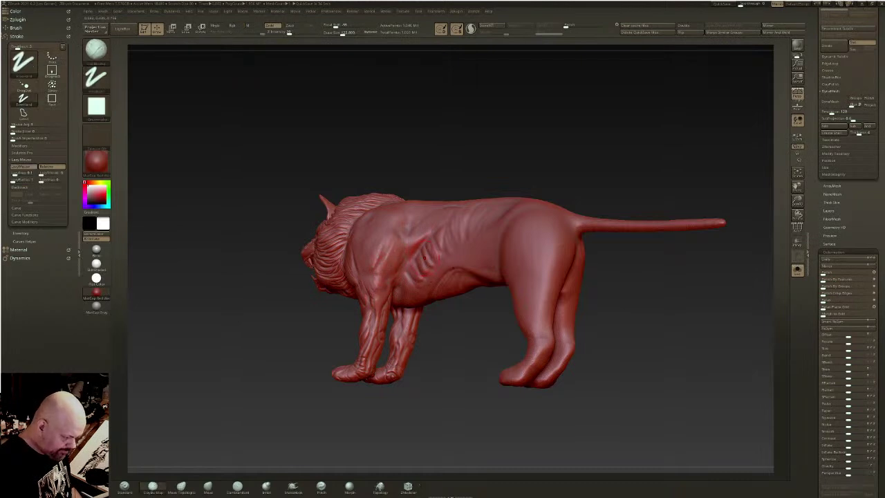
{"action": "right_click_drag", "start_coordinate": [390, 253], "coordinate": [397, 250]}
{"action": "left_click_drag", "start_coordinate": [391, 246], "coordinate": [381, 259]}
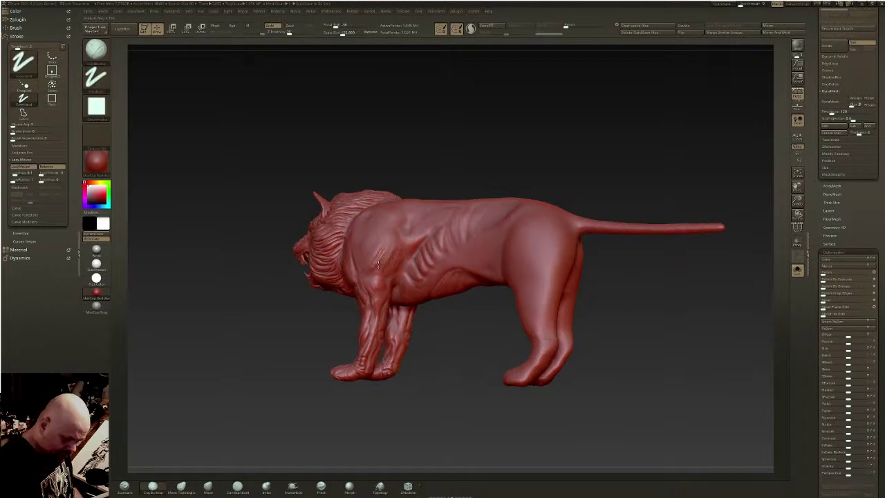
{"action": "key", "text": "shift"}
{"action": "right_click_drag", "start_coordinate": [391, 265], "coordinate": [400, 242]}
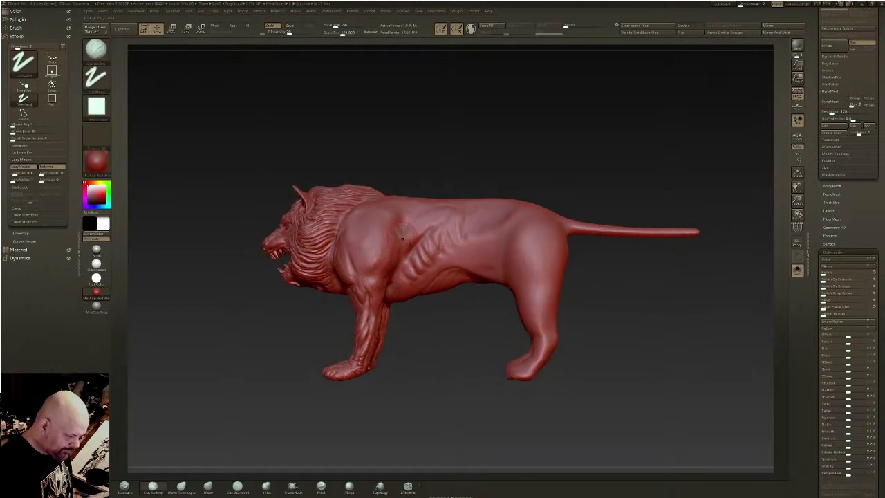
{"action": "mouse_move", "coordinate": [402, 236]}
{"action": "left_mouse_down"}
{"action": "mouse_move", "coordinate": [380, 236]}
{"action": "mouse_move", "coordinate": [367, 252]}
{"action": "mouse_move", "coordinate": [368, 230]}
{"action": "mouse_move", "coordinate": [376, 224]}
{"action": "mouse_move", "coordinate": [378, 267]}
{"action": "left_mouse_up"}
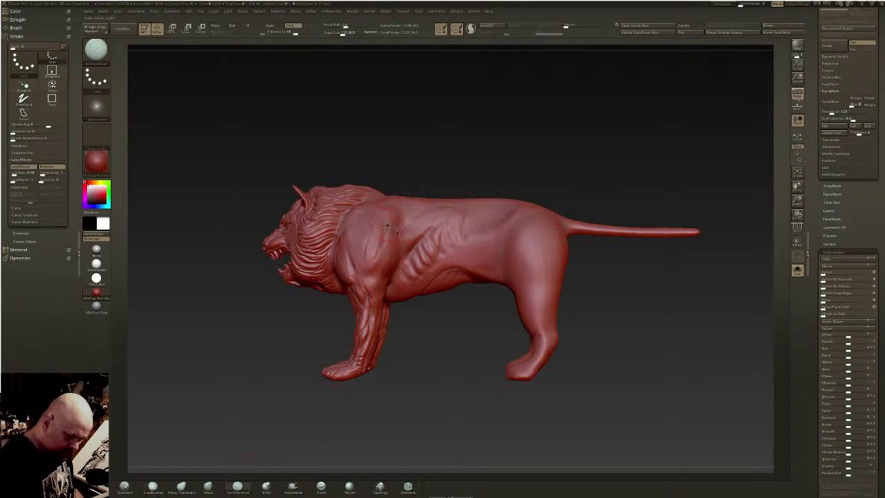
- Carve the muscle divisions of the shoulder and upper arm with the DamStandard brush and soften them
{"action": "mouse_move", "coordinate": [372, 265]}
{"action": "left_mouse_down"}
{"action": "mouse_move", "coordinate": [354, 236]}
{"action": "mouse_move", "coordinate": [358, 223]}
{"action": "mouse_move", "coordinate": [358, 268]}
{"action": "left_mouse_up"}
{"action": "mouse_move", "coordinate": [366, 222]}
{"action": "left_mouse_down", "text": "shift"}
{"action": "mouse_move", "coordinate": [354, 274]}
{"action": "mouse_move", "coordinate": [378, 256]}
{"action": "mouse_move", "coordinate": [365, 239]}
{"action": "left_mouse_up", "text": "shift"}
{"action": "right_click_drag", "start_coordinate": [345, 267], "coordinate": [365, 272]}
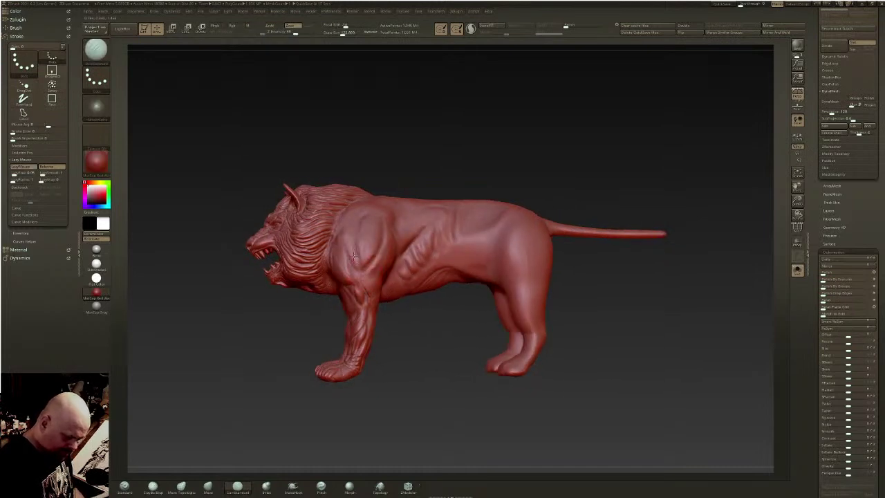
{"action": "key", "text": "shift"}
{"action": "mouse_move", "coordinate": [366, 269]}
{"action": "left_mouse_down", "text": "shift"}
{"action": "mouse_move", "coordinate": [364, 218]}
{"action": "mouse_move", "coordinate": [371, 236]}
{"action": "left_mouse_up", "text": "shift"}
{"action": "mouse_move", "coordinate": [354, 219]}
{"action": "right_mouse_down"}
{"action": "mouse_move", "coordinate": [408, 220]}
{"action": "mouse_move", "coordinate": [370, 227]}
{"action": "mouse_move", "coordinate": [473, 238]}
{"action": "right_mouse_up"}
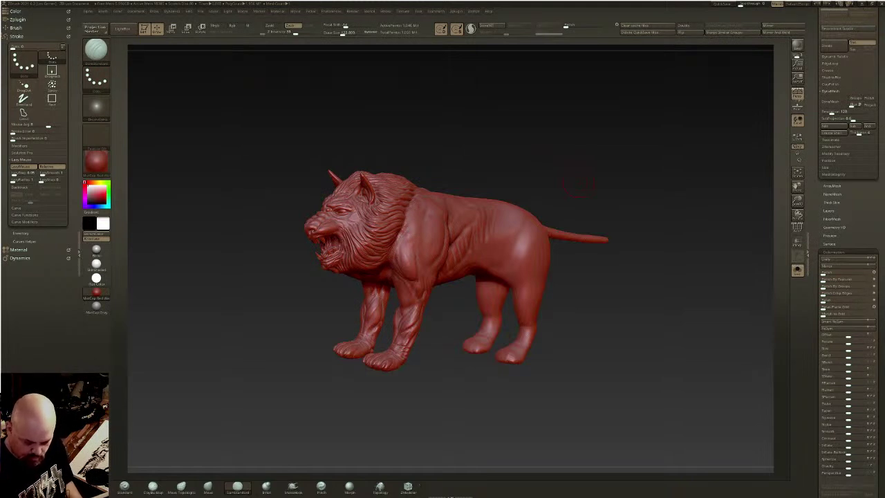
- Shrink the DamStandard brush and carve a long crease down the front of the thigh from the hip
{"action": "mouse_move", "coordinate": [540, 202]}
{"action": "left_mouse_down", "text": "shift"}
{"action": "mouse_move", "coordinate": [492, 241]}
{"action": "mouse_move", "coordinate": [529, 283]}
{"action": "mouse_move", "coordinate": [603, 213]}
{"action": "left_mouse_up", "text": "shift"}
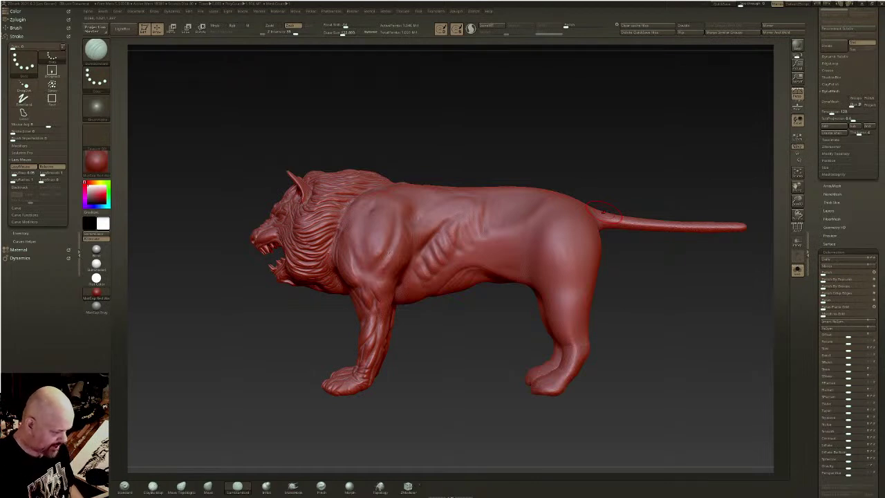
{"action": "left_click_drag", "start_coordinate": [595, 272], "coordinate": [569, 265]}
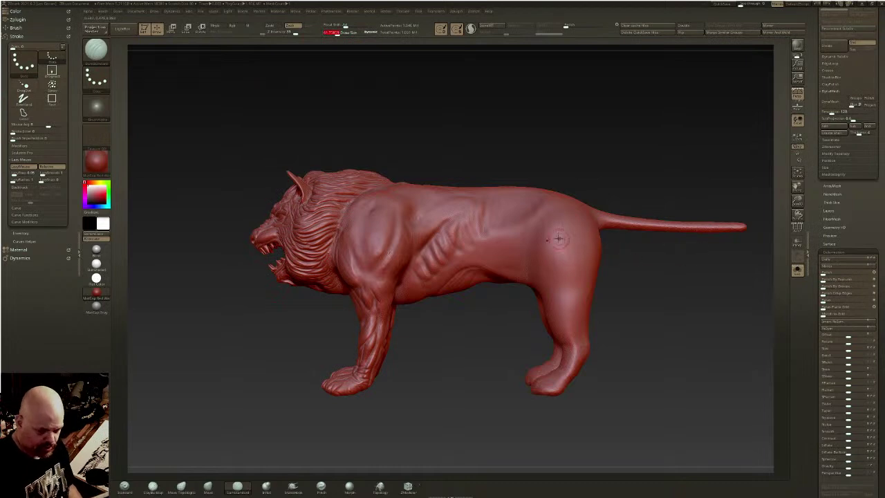
{"action": "right_click_drag", "start_coordinate": [560, 241], "coordinate": [555, 236]}
{"action": "left_click_drag", "start_coordinate": [538, 213], "coordinate": [535, 275]}
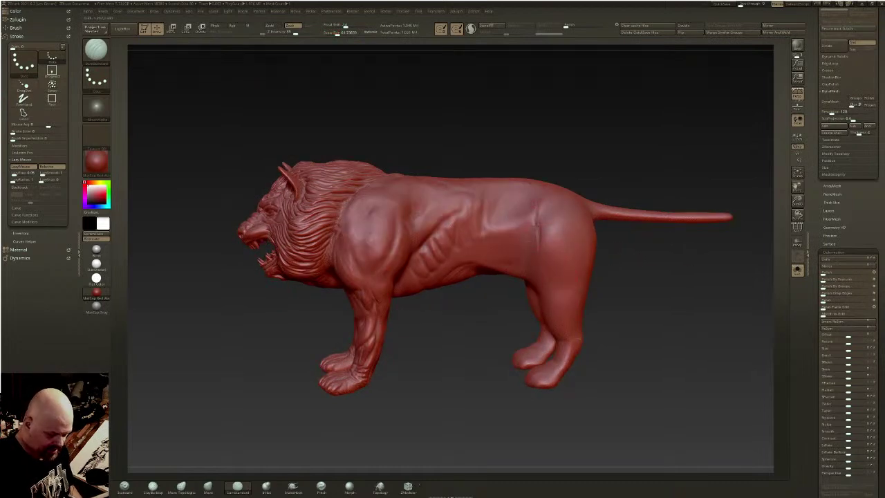
{"action": "mouse_move", "coordinate": [532, 231]}
{"action": "left_mouse_down"}
{"action": "mouse_move", "coordinate": [543, 278]}
{"action": "mouse_move", "coordinate": [538, 207]}
{"action": "left_mouse_up"}
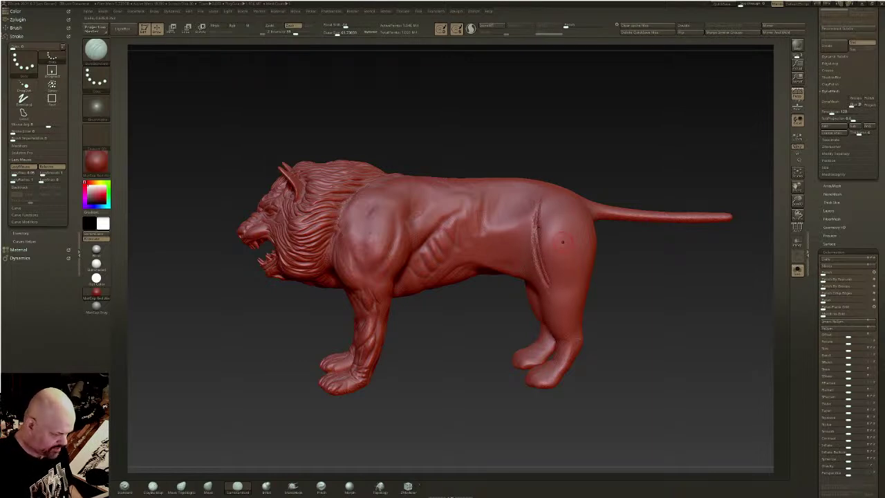
- Carve a curved crease from the knee up the rear thigh to the rump, plus creases across the buttock below the tail
{"action": "right_click_drag", "start_coordinate": [560, 252], "coordinate": [561, 254], "text": "shift"}
{"action": "mouse_move", "coordinate": [541, 264]}
{"action": "left_mouse_down"}
{"action": "mouse_move", "coordinate": [558, 295]}
{"action": "mouse_move", "coordinate": [568, 280]}
{"action": "left_mouse_up"}
{"action": "right_click_drag", "start_coordinate": [580, 237], "coordinate": [593, 197]}
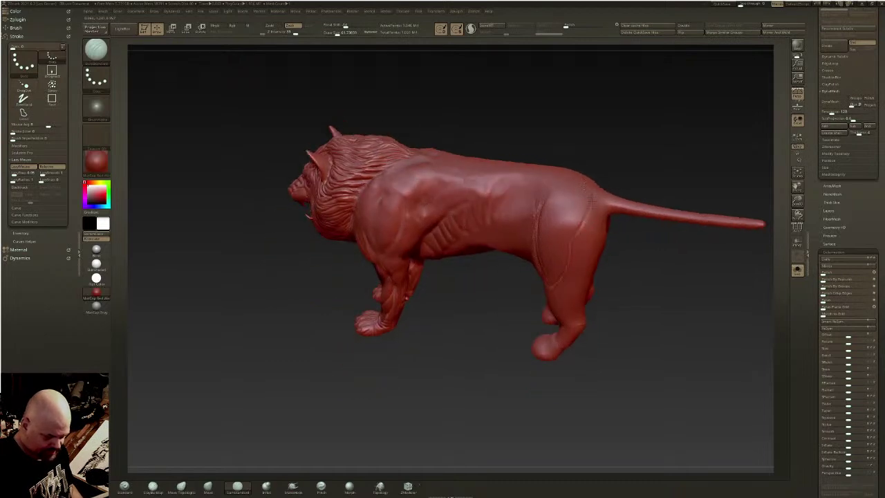
{"action": "mouse_move", "coordinate": [559, 282]}
{"action": "left_mouse_down"}
{"action": "mouse_move", "coordinate": [585, 223]}
{"action": "mouse_move", "coordinate": [586, 190]}
{"action": "left_mouse_up"}
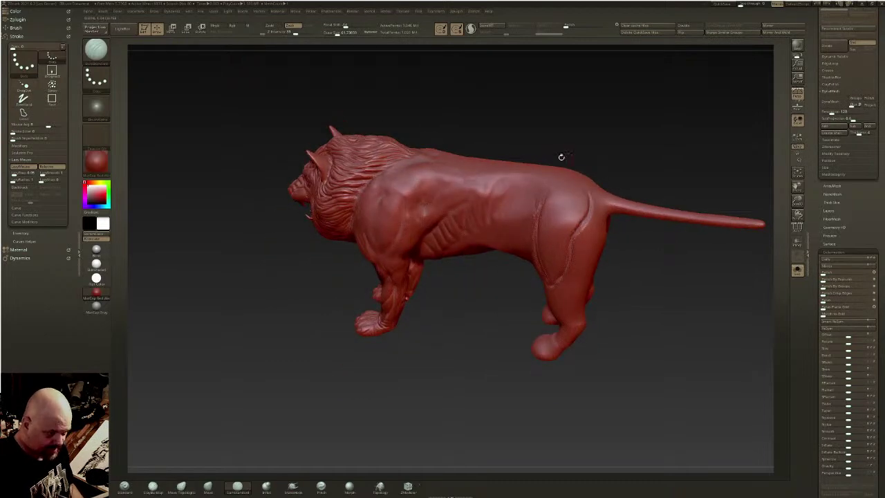
{"action": "right_click_drag", "start_coordinate": [593, 215], "coordinate": [596, 257]}
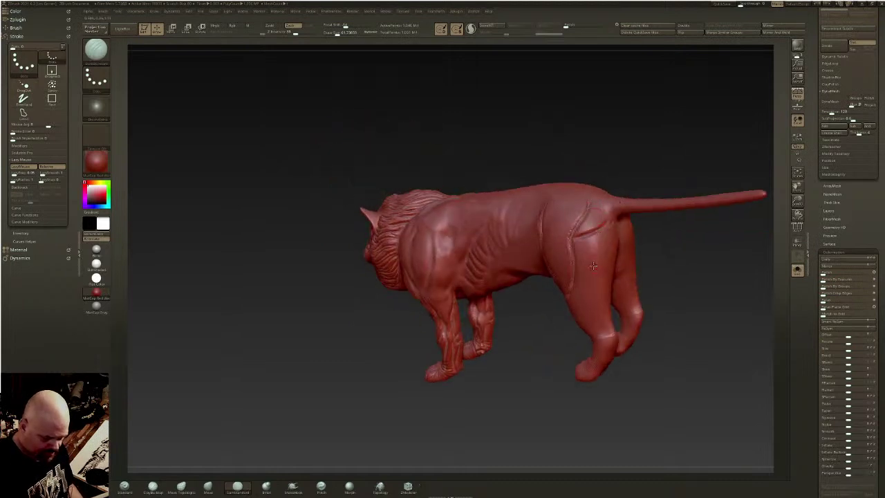
{"action": "left_click_drag", "start_coordinate": [614, 261], "coordinate": [579, 253]}
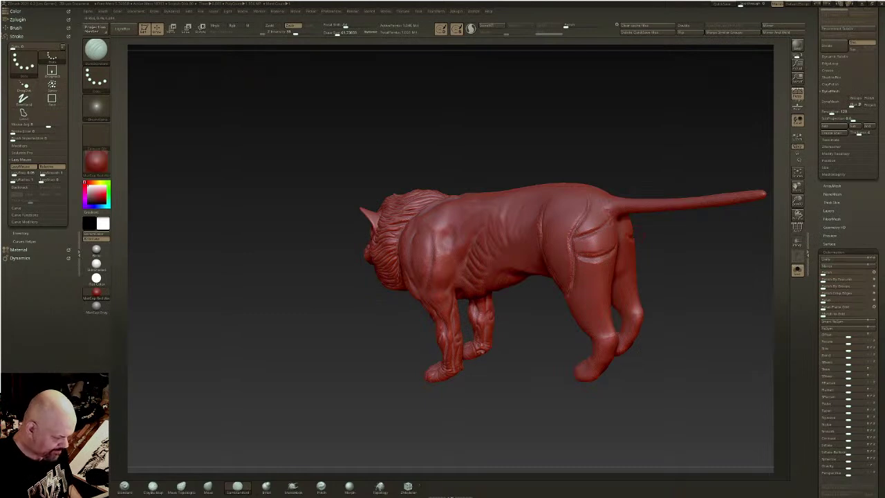
- Carve grooves from the knee down the lower hind leg to the hock and deepen the front thigh crease
{"action": "right_click_drag", "start_coordinate": [580, 258], "coordinate": [582, 246]}
{"action": "left_click_drag", "start_coordinate": [573, 299], "coordinate": [592, 337]}
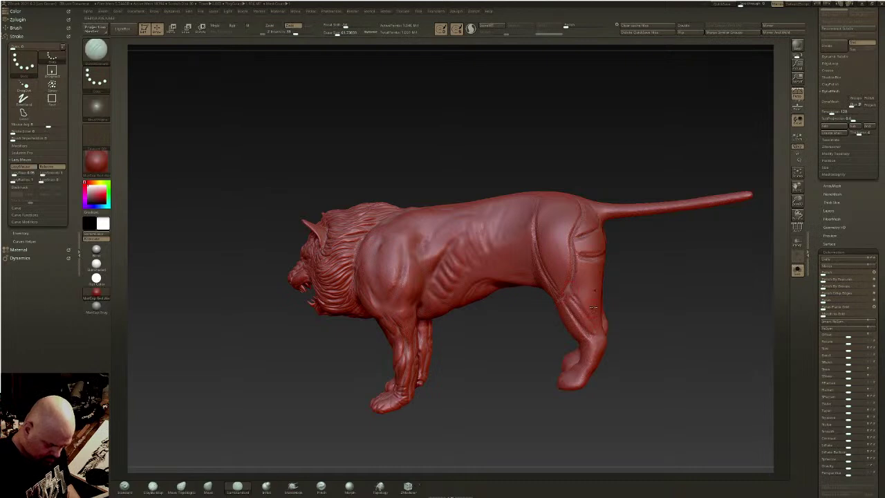
{"action": "right_click_drag", "start_coordinate": [529, 328], "coordinate": [597, 332]}
{"action": "mouse_move", "coordinate": [587, 349]}
{"action": "left_mouse_down"}
{"action": "mouse_move", "coordinate": [582, 370]}
{"action": "mouse_move", "coordinate": [582, 346]}
{"action": "mouse_move", "coordinate": [524, 357]}
{"action": "mouse_move", "coordinate": [531, 340]}
{"action": "left_mouse_up"}
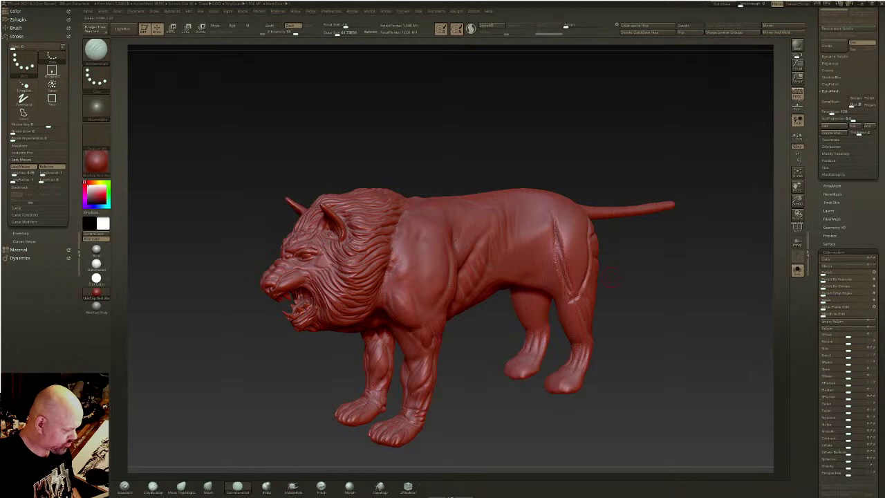
{"action": "left_click_drag", "start_coordinate": [597, 311], "coordinate": [546, 312]}
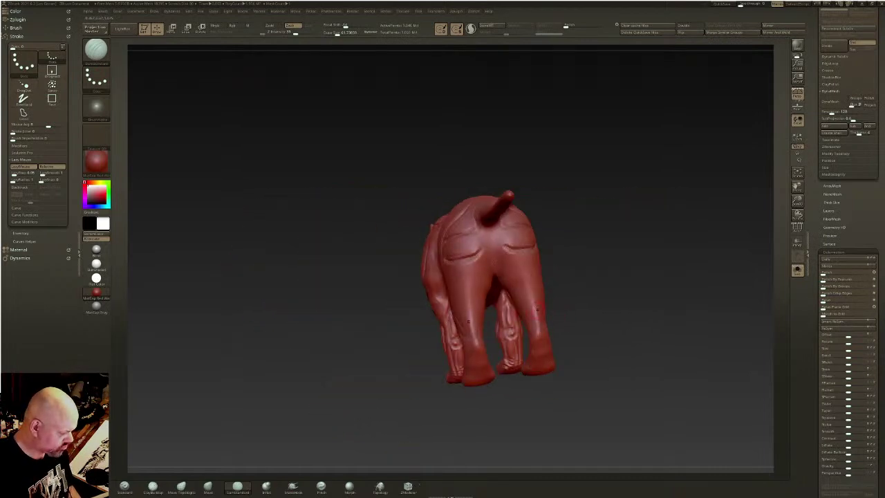
- Carve V-shaped muscle divisions into the backs of both thighs below the buttock creases
{"action": "mouse_move", "coordinate": [468, 270]}
{"action": "left_mouse_down"}
{"action": "mouse_move", "coordinate": [476, 291]}
{"action": "mouse_move", "coordinate": [489, 232]}
{"action": "mouse_move", "coordinate": [478, 252]}
{"action": "left_mouse_up"}
{"action": "left_click_drag", "start_coordinate": [582, 298], "coordinate": [539, 302]}
{"action": "mouse_move", "coordinate": [478, 292]}
{"action": "left_mouse_down"}
{"action": "mouse_move", "coordinate": [495, 307]}
{"action": "mouse_move", "coordinate": [504, 292]}
{"action": "left_mouse_up"}
{"action": "mouse_move", "coordinate": [488, 232]}
{"action": "left_mouse_down"}
{"action": "mouse_move", "coordinate": [495, 256]}
{"action": "mouse_move", "coordinate": [589, 212]}
{"action": "left_mouse_up"}
{"action": "left_click_drag", "start_coordinate": [589, 211], "coordinate": [475, 290]}
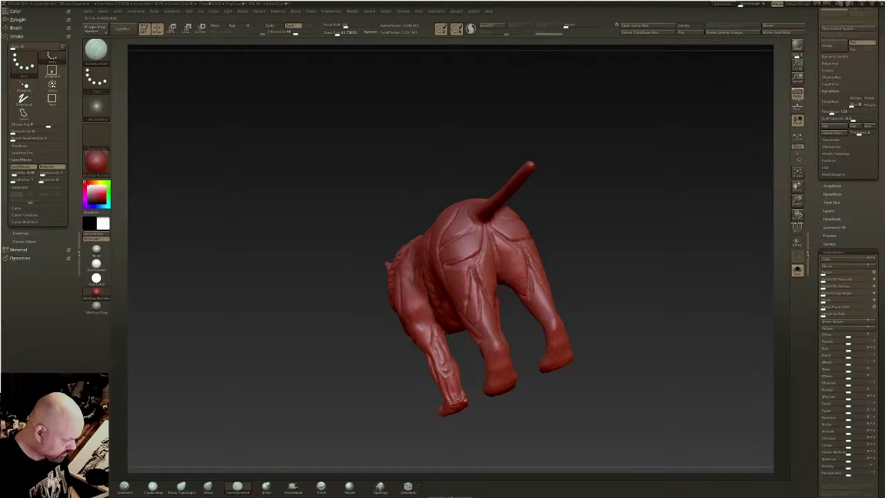
- Extend the muscle grooves down the backs of the lower hind legs and define the tendons above the heels
{"action": "left_click_drag", "start_coordinate": [484, 303], "coordinate": [490, 311]}
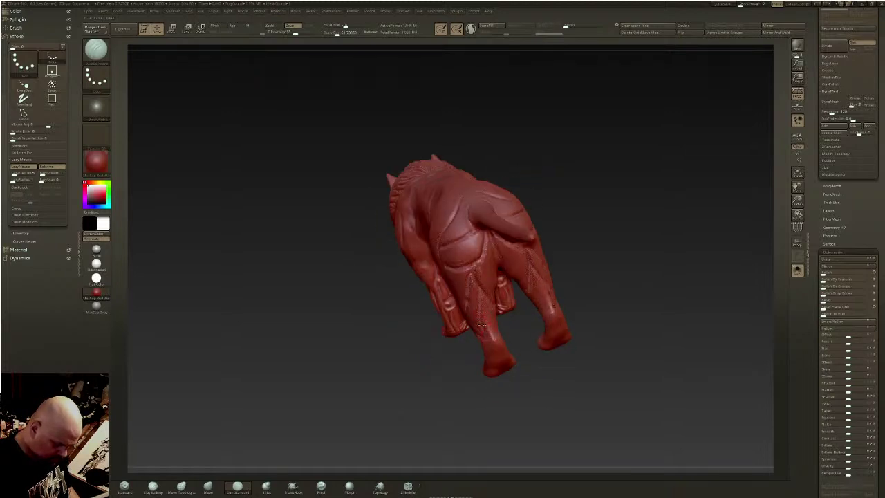
{"action": "left_click_drag", "start_coordinate": [497, 331], "coordinate": [481, 292]}
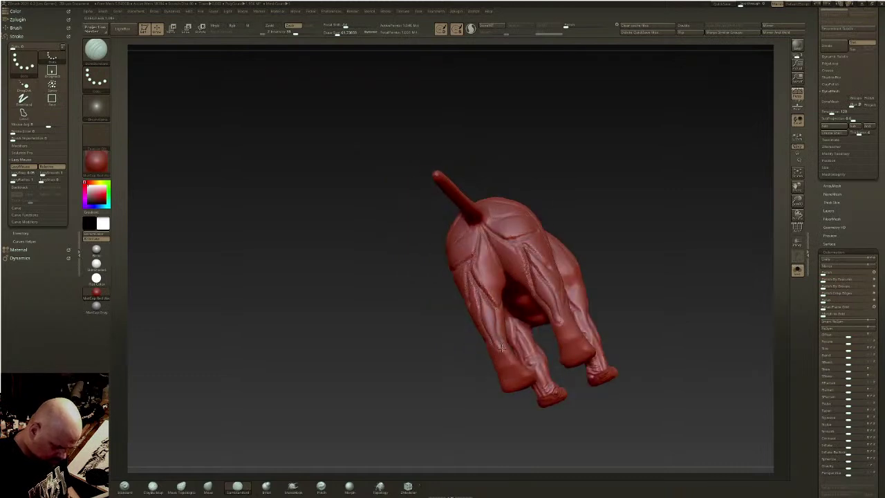
{"action": "left_click_drag", "start_coordinate": [484, 327], "coordinate": [490, 338]}
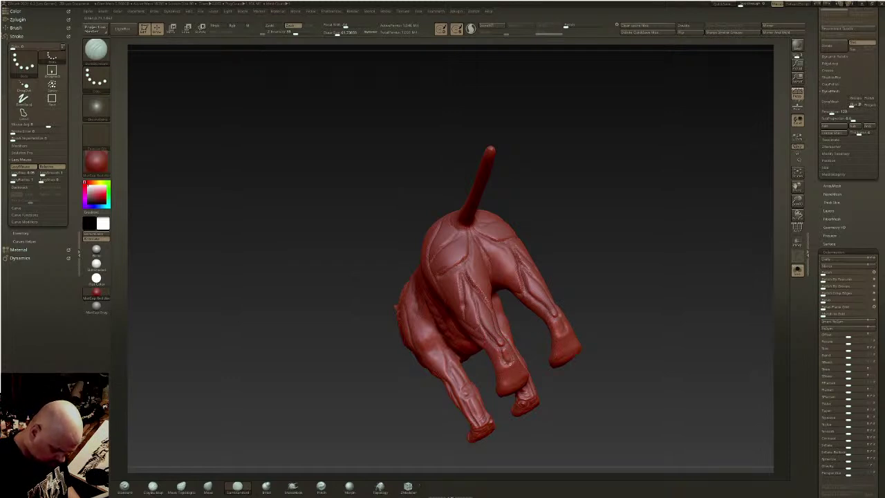
{"action": "left_click_drag", "start_coordinate": [489, 339], "coordinate": [509, 336]}
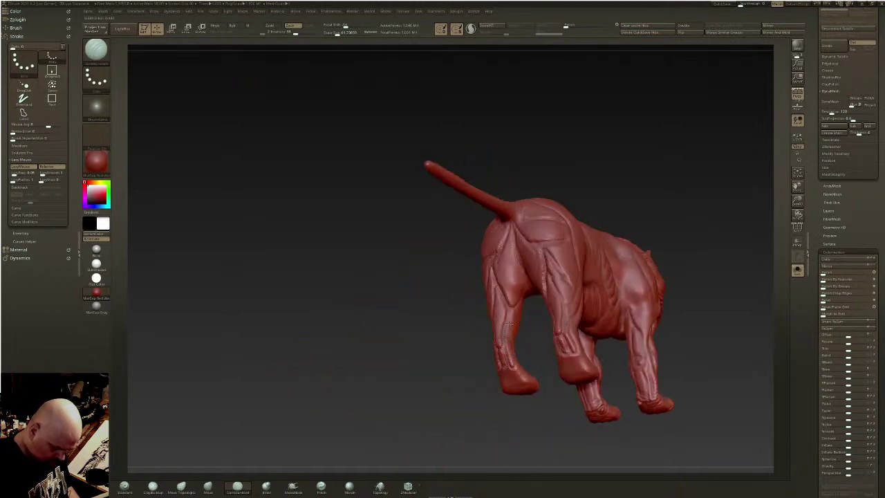
{"action": "left_click_drag", "start_coordinate": [513, 299], "coordinate": [607, 293]}
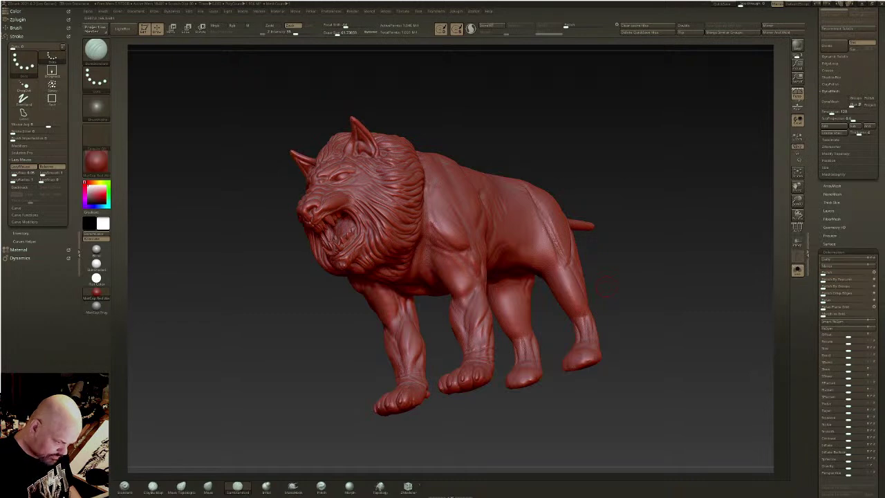
- Carve the muscle divisions on the inner side of the hind legs from the groin to the hock
{"action": "left_click_drag", "start_coordinate": [599, 295], "coordinate": [526, 298]}
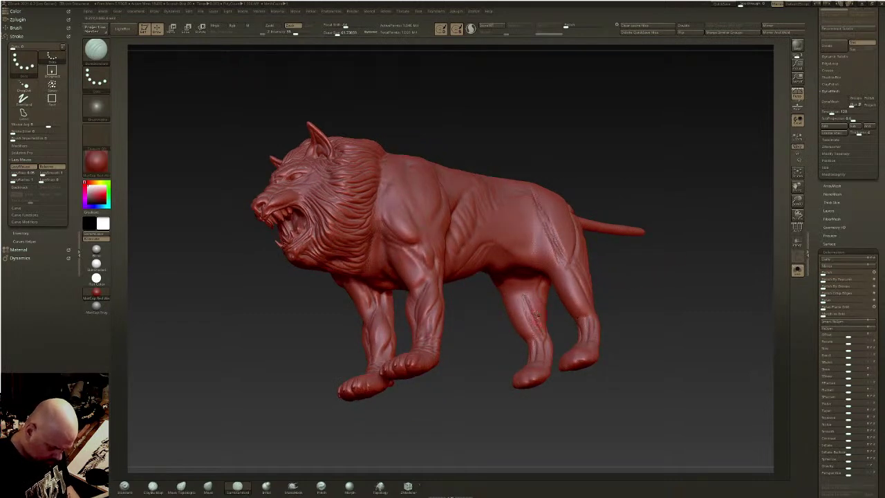
{"action": "left_click_drag", "start_coordinate": [537, 319], "coordinate": [538, 314]}
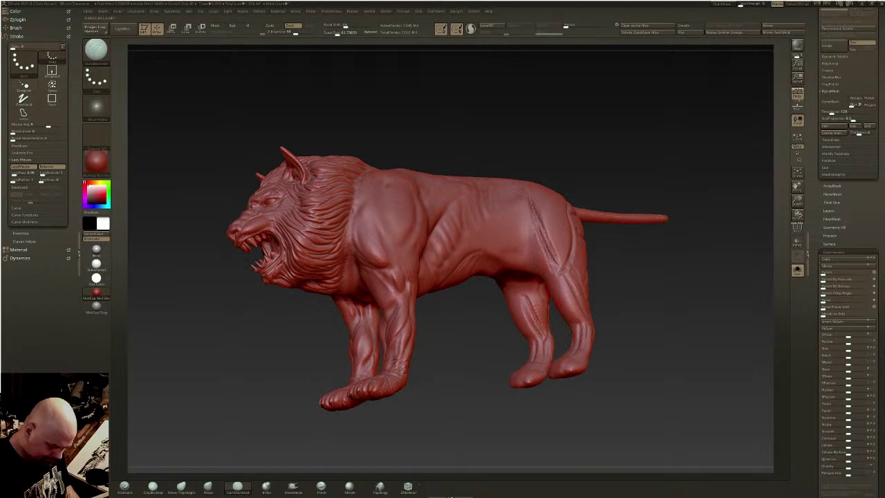
{"action": "right_click_drag", "start_coordinate": [524, 286], "coordinate": [529, 239]}
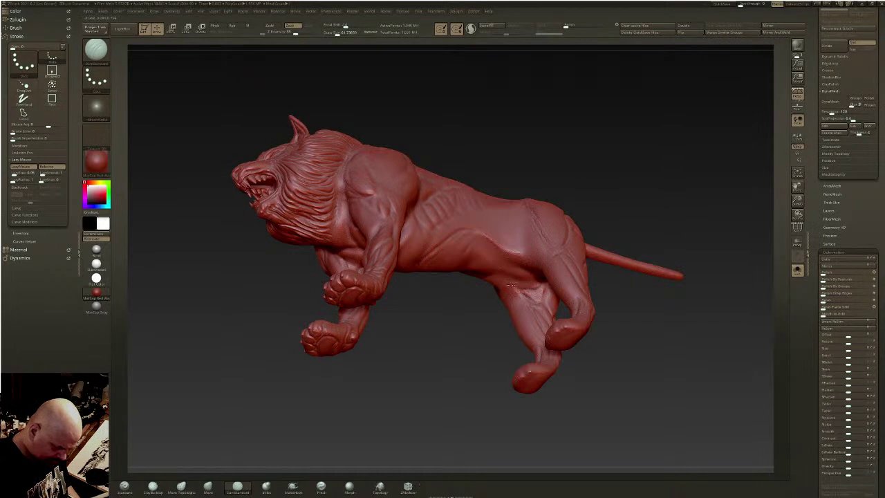
{"action": "right_click_drag", "start_coordinate": [527, 308], "coordinate": [547, 318]}
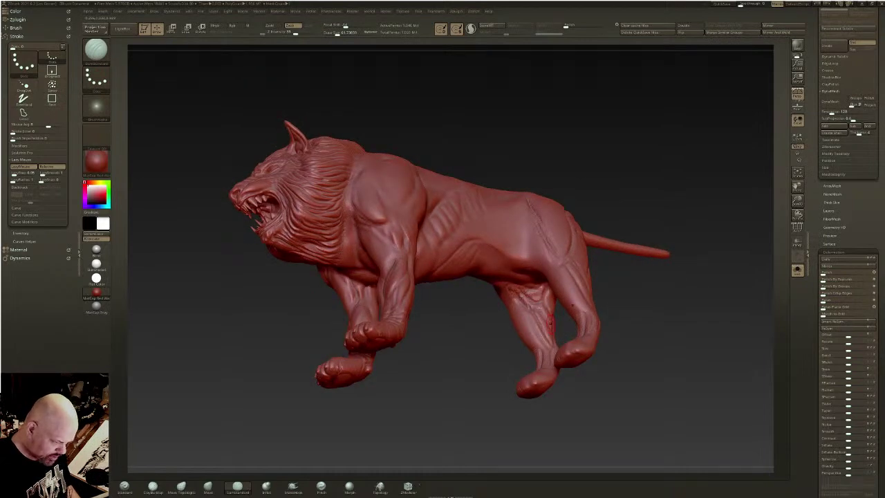
- Outline the kneecap on the hind leg, smooth it, and refine the grooves around the knee
{"action": "right_click_drag", "start_coordinate": [552, 320], "coordinate": [573, 297]}
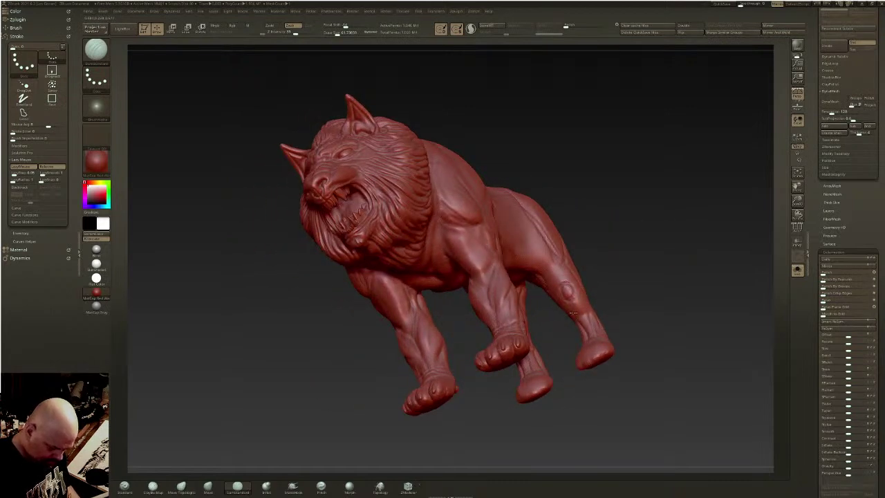
{"action": "left_click_drag", "start_coordinate": [569, 291], "coordinate": [576, 302], "text": "shift"}
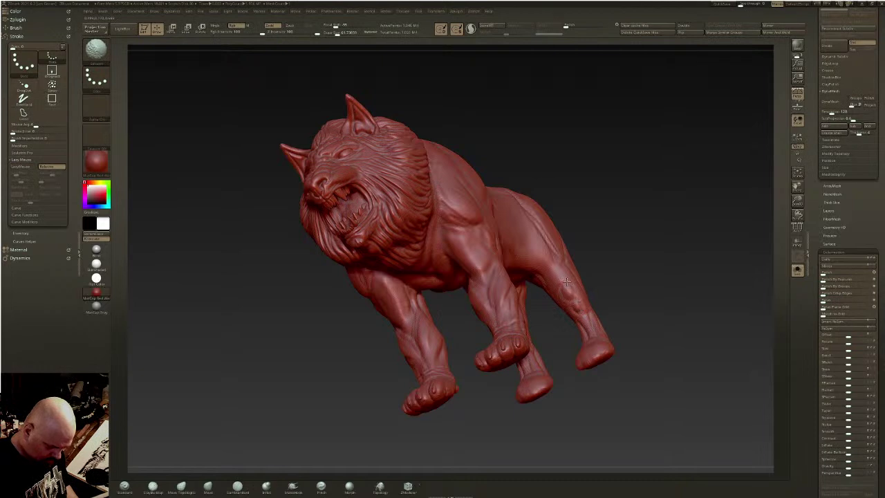
{"action": "right_click_drag", "start_coordinate": [576, 302], "coordinate": [561, 294]}
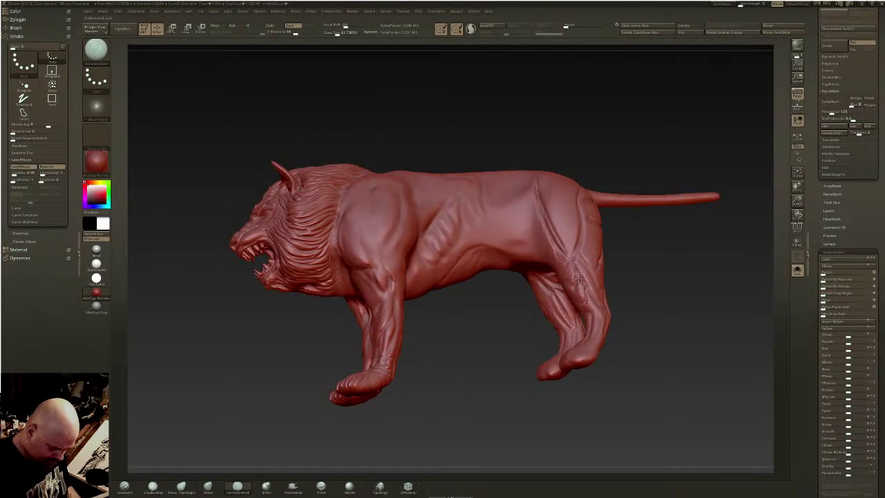
{"action": "right_click_drag", "start_coordinate": [586, 299], "coordinate": [595, 298]}
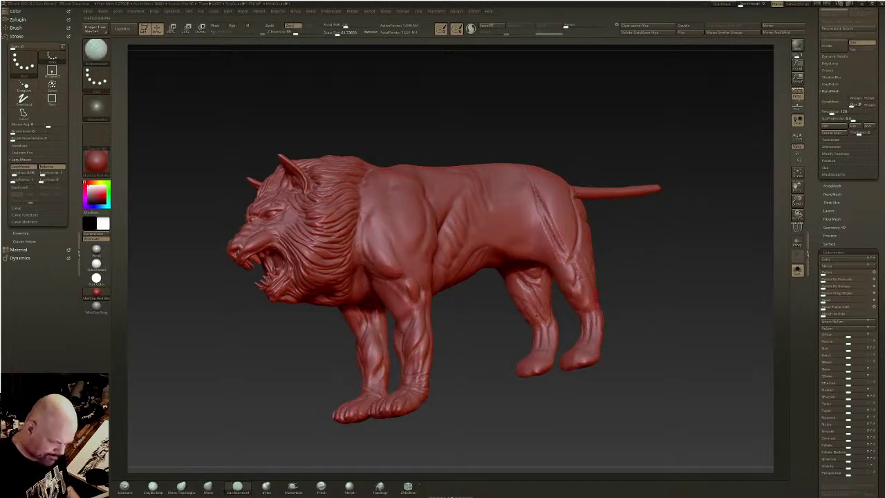
- Carve the crease where the front of the thigh meets the belly and groin and smooth it
{"action": "right_click_drag", "start_coordinate": [564, 248], "coordinate": [561, 227]}
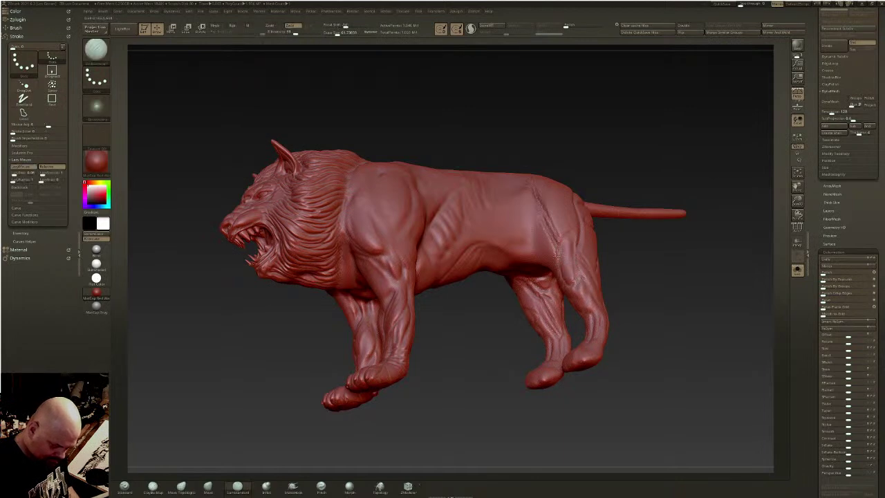
{"action": "mouse_move", "coordinate": [566, 238]}
{"action": "right_mouse_down"}
{"action": "mouse_move", "coordinate": [568, 245]}
{"action": "mouse_move", "coordinate": [551, 234]}
{"action": "right_mouse_up"}
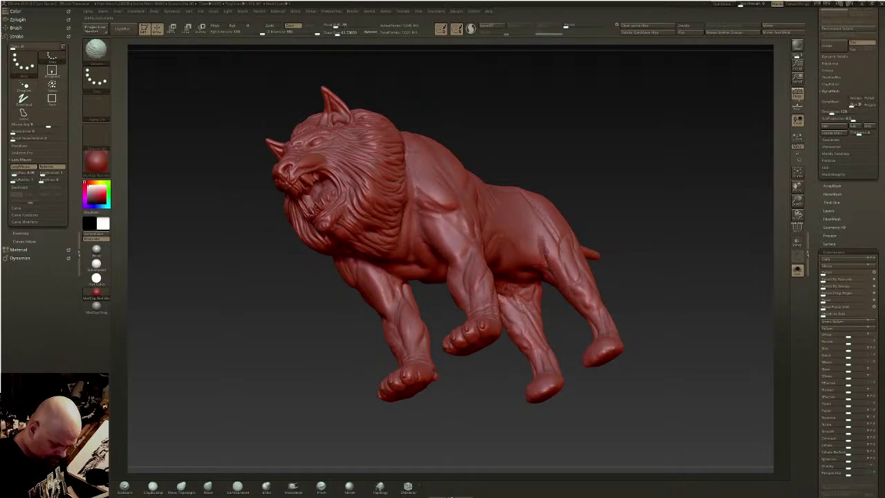
{"action": "right_click_drag", "start_coordinate": [566, 267], "coordinate": [560, 253]}
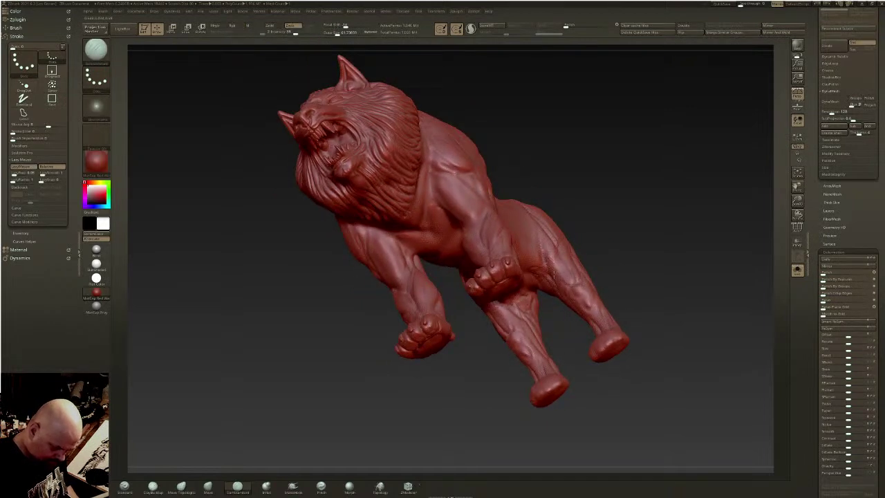
{"action": "right_click_drag", "start_coordinate": [552, 264], "coordinate": [455, 197]}
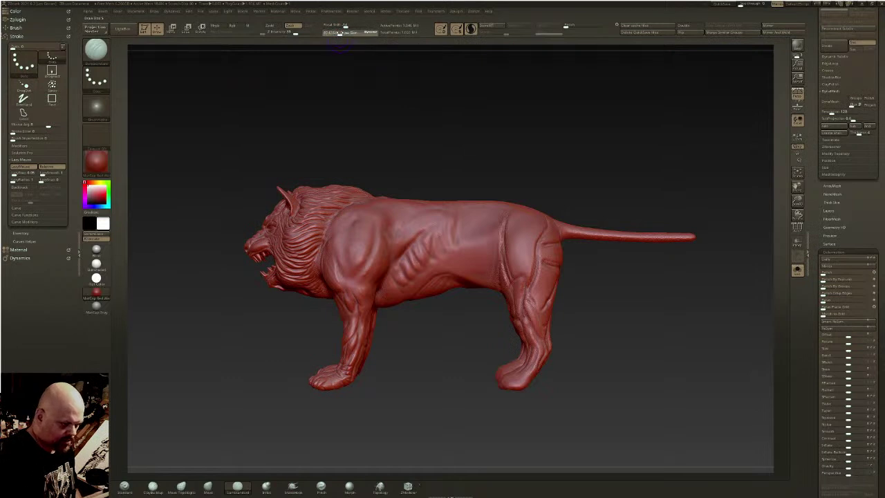
- Soften the groove between the hip and the flank and smooth the outer side of the hind leg
{"action": "left_click_drag", "start_coordinate": [342, 33], "coordinate": [340, 33]}
{"action": "left_click_drag", "start_coordinate": [527, 205], "coordinate": [505, 230], "text": "shift"}
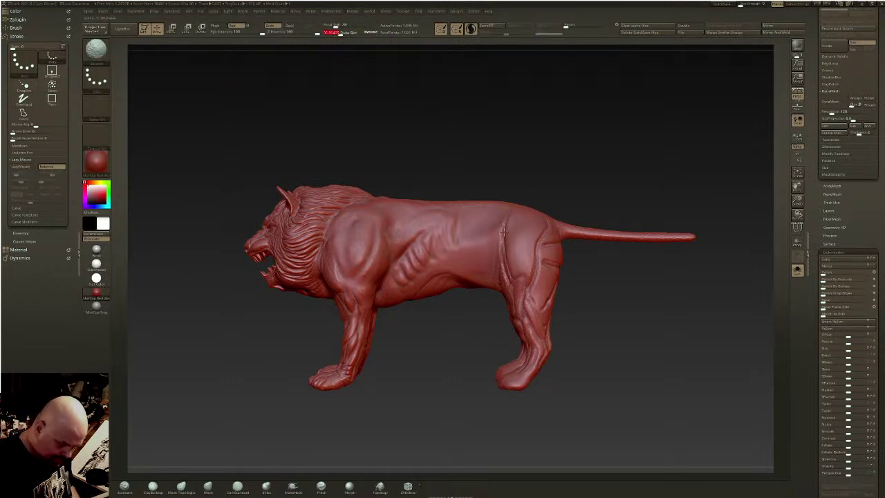
{"action": "key", "text": "bracketright"}
{"action": "key", "text": "bracketright"}
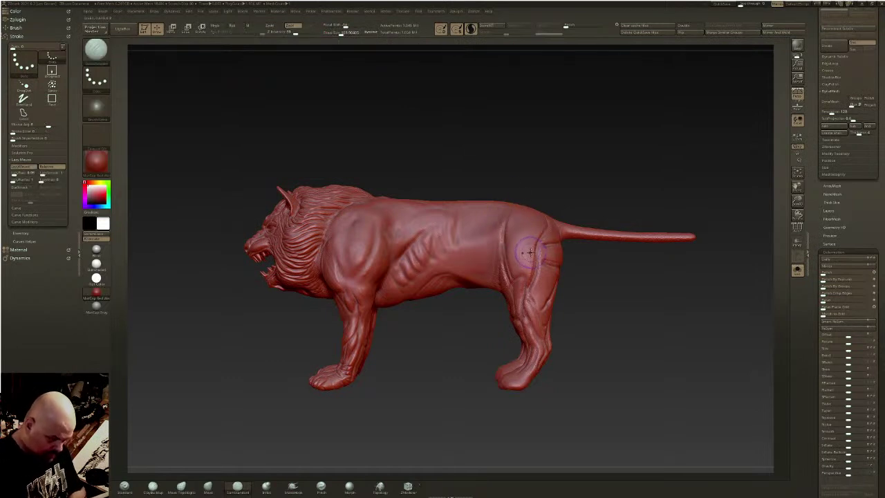
{"action": "key", "text": "shift"}
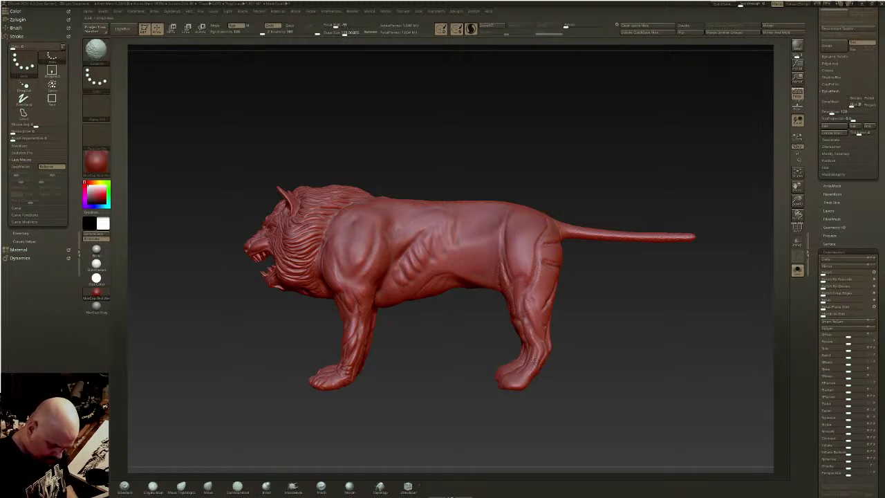
- Smooth the muscle grooves along the backs and inner sides of both hind legs
{"action": "right_click_drag", "start_coordinate": [538, 353], "coordinate": [509, 330]}
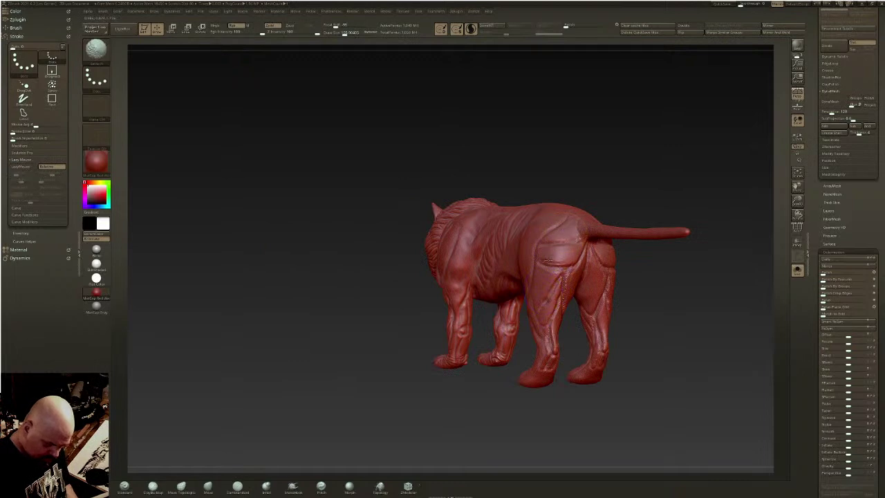
{"action": "right_click_drag", "start_coordinate": [555, 269], "coordinate": [579, 259]}
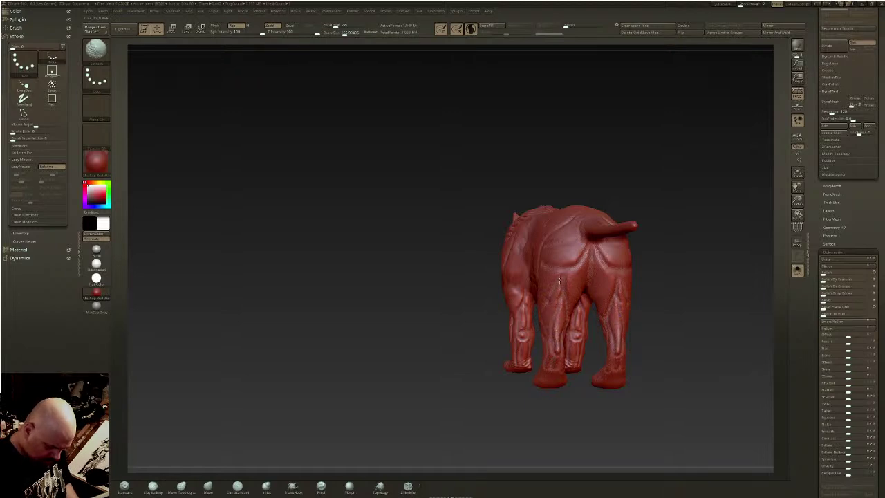
{"action": "right_click_drag", "start_coordinate": [572, 280], "coordinate": [485, 290]}
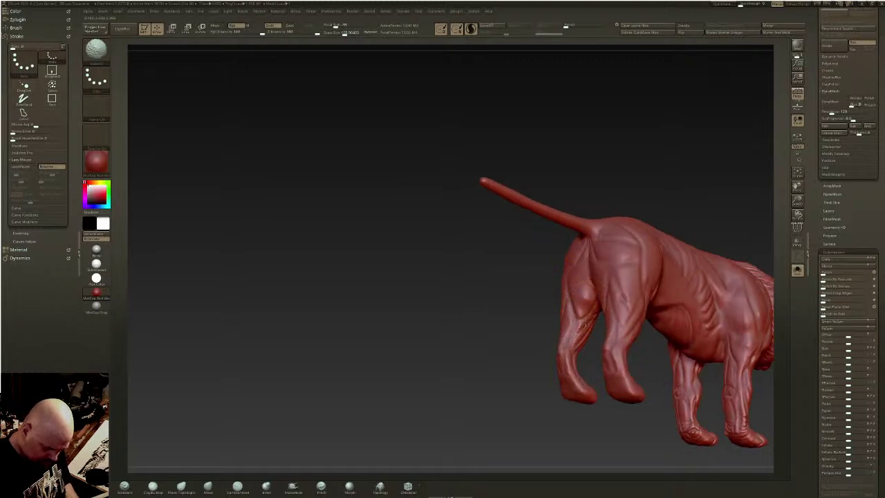
{"action": "right_click_drag", "start_coordinate": [587, 294], "coordinate": [646, 323]}
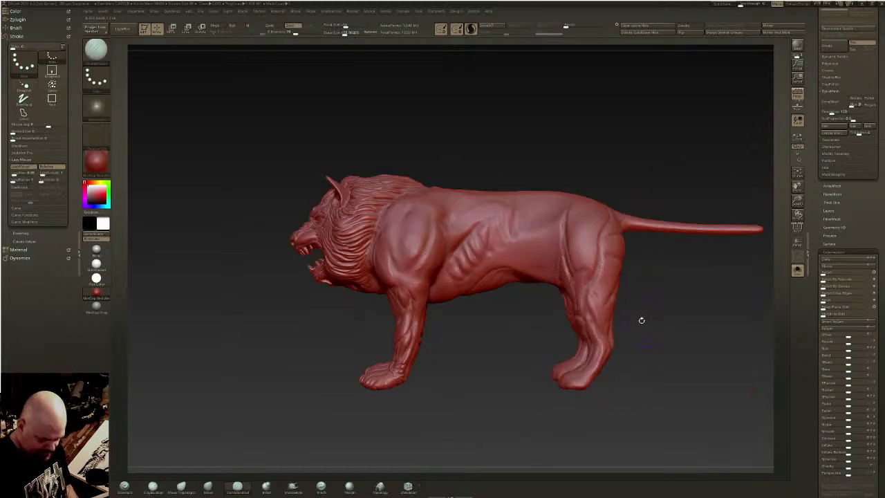
- Carve the muscle divisions on the upper thigh and over the rump, blending them with smoothing
{"action": "left_click_drag", "start_coordinate": [605, 243], "coordinate": [607, 262], "text": "shift"}
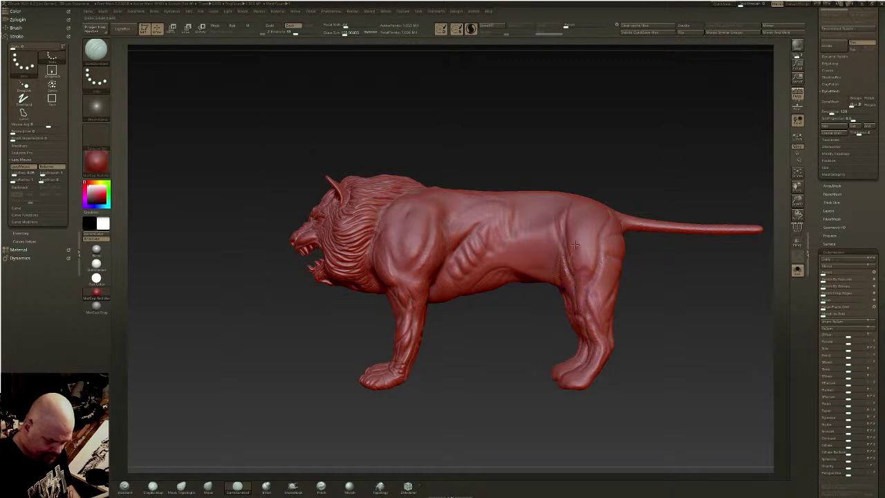
{"action": "mouse_move", "coordinate": [573, 293]}
{"action": "left_mouse_down"}
{"action": "mouse_move", "coordinate": [604, 229]}
{"action": "mouse_move", "coordinate": [570, 260]}
{"action": "mouse_move", "coordinate": [571, 288]}
{"action": "left_mouse_up"}
{"action": "key", "text": "shift"}
{"action": "right_click_drag", "start_coordinate": [607, 223], "coordinate": [621, 275]}
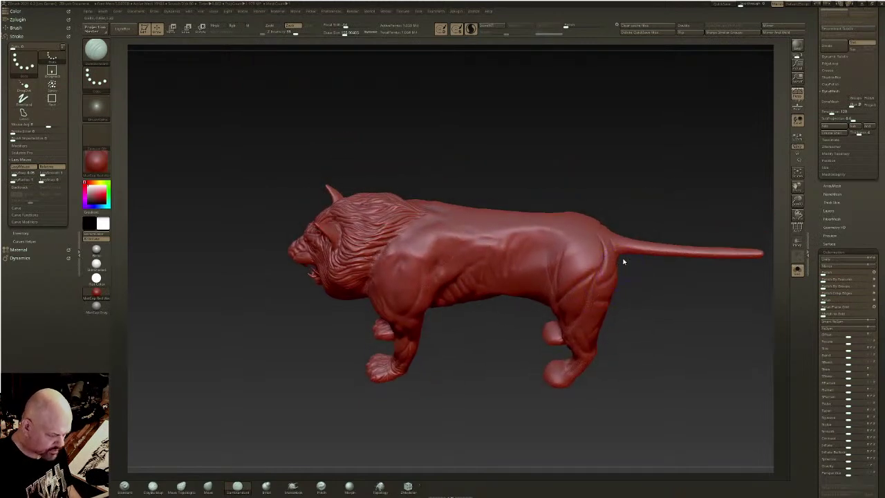
{"action": "key", "text": "shift"}
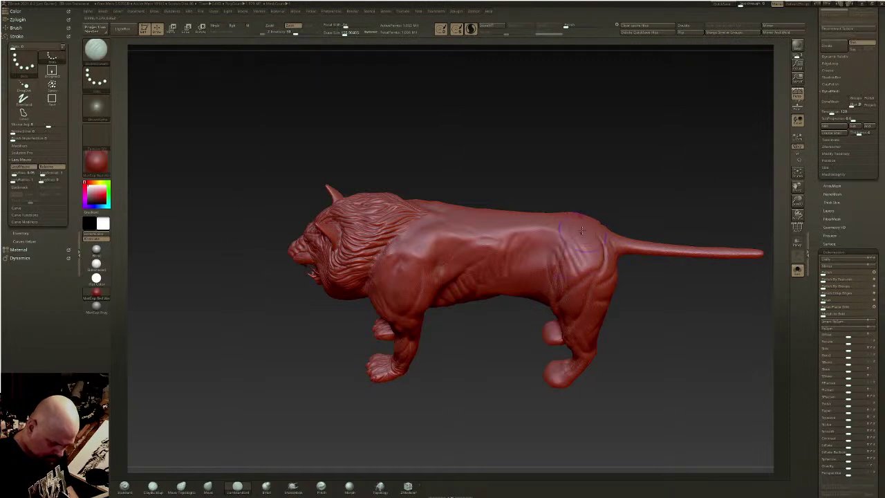
{"action": "key", "text": "shift"}
- Carve the stretched skin fold on the flank in front of the thigh and smooth its edges
{"action": "mouse_move", "coordinate": [585, 243]}
{"action": "right_mouse_down"}
{"action": "mouse_move", "coordinate": [597, 247]}
{"action": "mouse_move", "coordinate": [615, 301]}
{"action": "mouse_move", "coordinate": [577, 268]}
{"action": "right_mouse_up"}
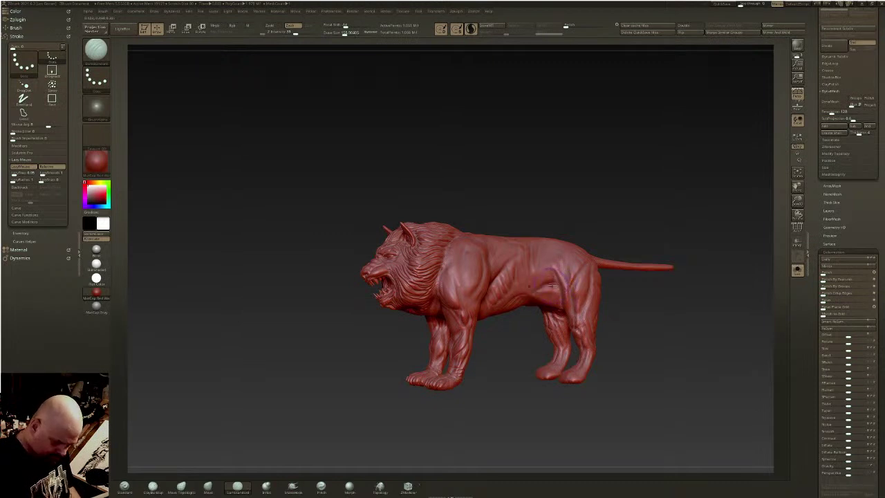
{"action": "right_click_drag", "start_coordinate": [556, 285], "coordinate": [560, 307]}
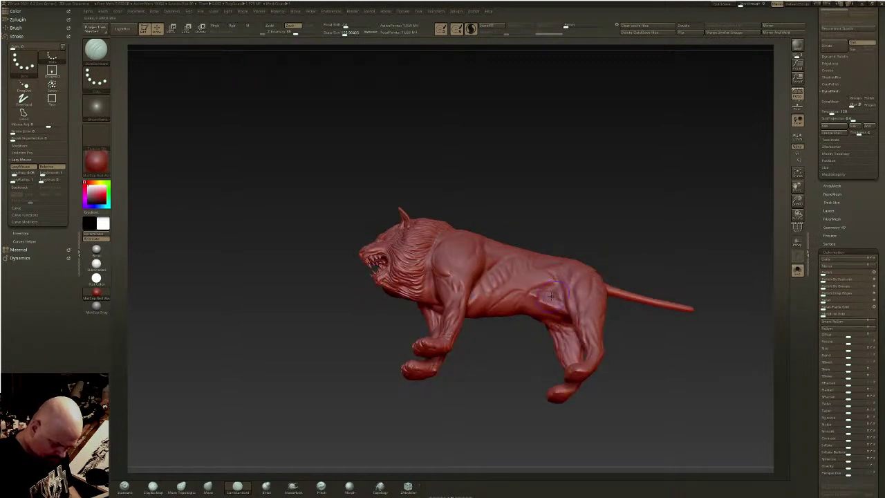
{"action": "left_click_drag", "start_coordinate": [553, 297], "coordinate": [541, 295], "text": "shift"}
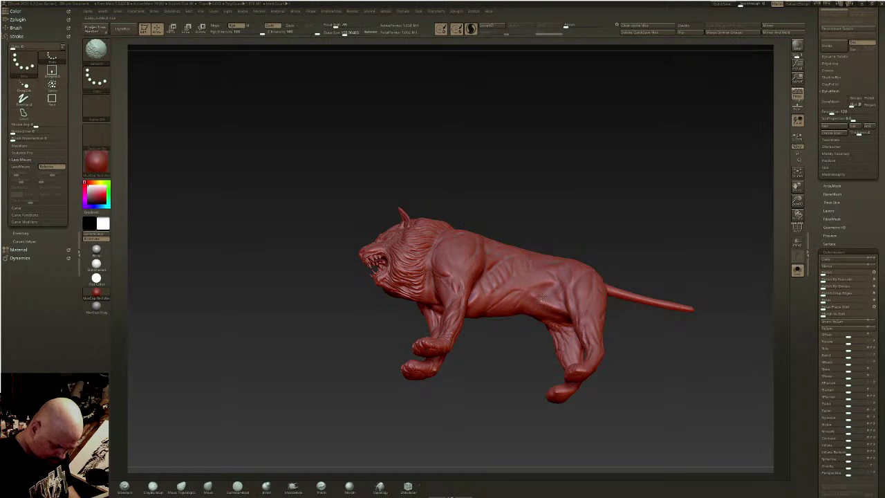
{"action": "mouse_move", "coordinate": [554, 300]}
{"action": "left_mouse_down", "text": "shift"}
{"action": "mouse_move", "coordinate": [559, 288]}
{"action": "mouse_move", "coordinate": [518, 305]}
{"action": "mouse_move", "coordinate": [555, 283]}
{"action": "mouse_move", "coordinate": [523, 287]}
{"action": "left_mouse_up", "text": "shift"}
{"action": "right_click_drag", "start_coordinate": [523, 288], "coordinate": [543, 301]}
{"action": "mouse_move", "coordinate": [550, 279]}
{"action": "left_mouse_down"}
{"action": "mouse_move", "coordinate": [521, 289]}
{"action": "mouse_move", "coordinate": [523, 282]}
{"action": "mouse_move", "coordinate": [552, 280]}
{"action": "mouse_move", "coordinate": [523, 296]}
{"action": "left_mouse_up"}
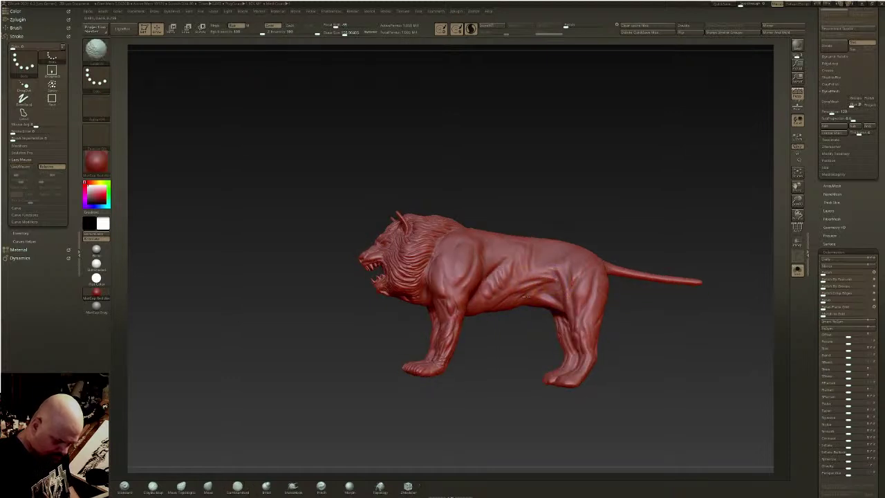
{"action": "mouse_move", "coordinate": [583, 296]}
{"action": "right_mouse_down"}
{"action": "mouse_move", "coordinate": [562, 298]}
{"action": "mouse_move", "coordinate": [589, 301]}
{"action": "right_mouse_up"}
{"action": "left_click_drag", "start_coordinate": [608, 294], "coordinate": [609, 306], "text": "shift"}
{"action": "right_click_drag", "start_coordinate": [558, 299], "coordinate": [578, 302]}
- Carve the muscle edges on the upper ribcage directly behind the shoulder
{"action": "right_click_drag", "start_coordinate": [474, 240], "coordinate": [497, 272]}
{"action": "mouse_move", "coordinate": [524, 258]}
{"action": "left_mouse_down"}
{"action": "mouse_move", "coordinate": [489, 281]}
{"action": "mouse_move", "coordinate": [497, 268]}
{"action": "left_mouse_up"}
{"action": "mouse_move", "coordinate": [506, 261]}
{"action": "right_mouse_down"}
{"action": "mouse_move", "coordinate": [505, 275]}
{"action": "mouse_move", "coordinate": [493, 242]}
{"action": "right_mouse_up"}
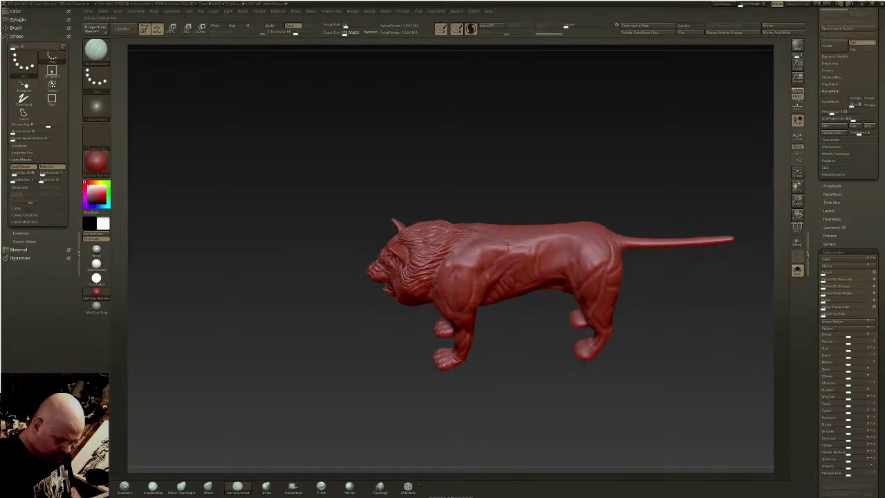
{"action": "left_click_drag", "start_coordinate": [506, 241], "coordinate": [486, 267]}
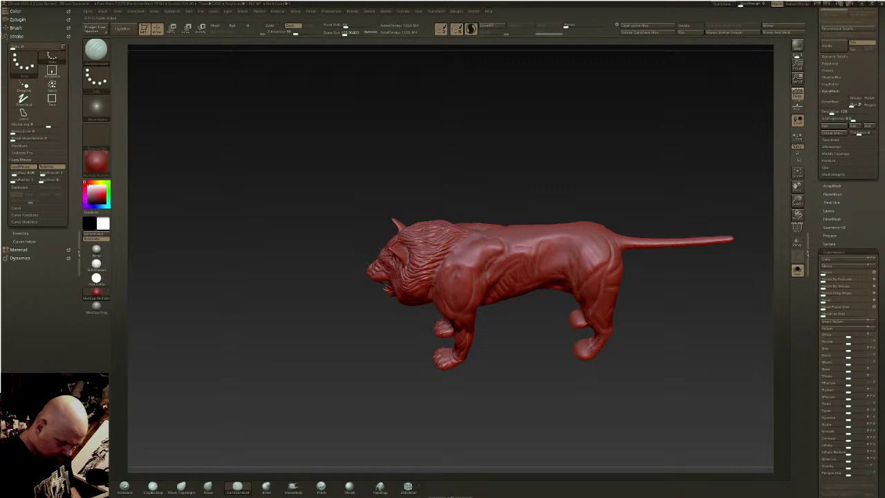
- Define the muscles above the shoulder blade and the grooves alongside the spine, smoothing them into the back
{"action": "right_click_drag", "start_coordinate": [465, 249], "coordinate": [497, 238]}
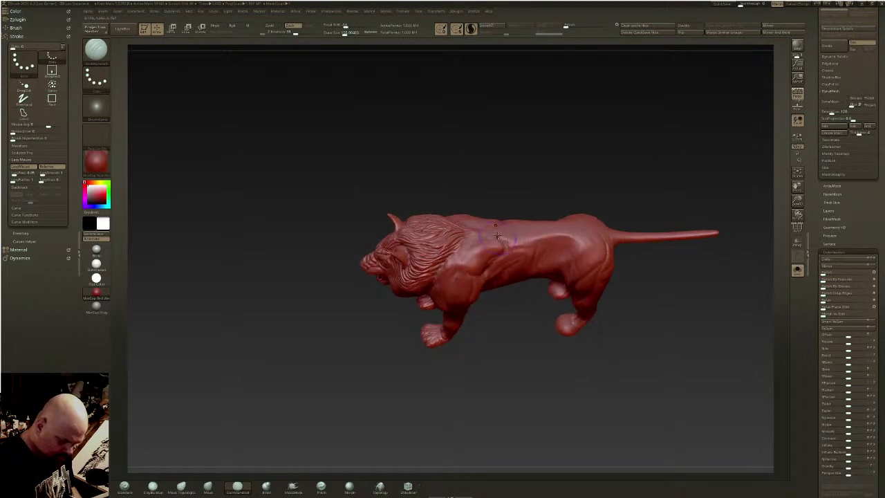
{"action": "mouse_move", "coordinate": [472, 247]}
{"action": "left_mouse_down"}
{"action": "mouse_move", "coordinate": [464, 259]}
{"action": "mouse_move", "coordinate": [471, 242]}
{"action": "mouse_move", "coordinate": [500, 241]}
{"action": "mouse_move", "coordinate": [463, 257]}
{"action": "mouse_move", "coordinate": [496, 242]}
{"action": "left_mouse_up"}
{"action": "mouse_move", "coordinate": [496, 244]}
{"action": "right_mouse_down"}
{"action": "mouse_move", "coordinate": [526, 248]}
{"action": "mouse_move", "coordinate": [512, 239]}
{"action": "right_mouse_up"}
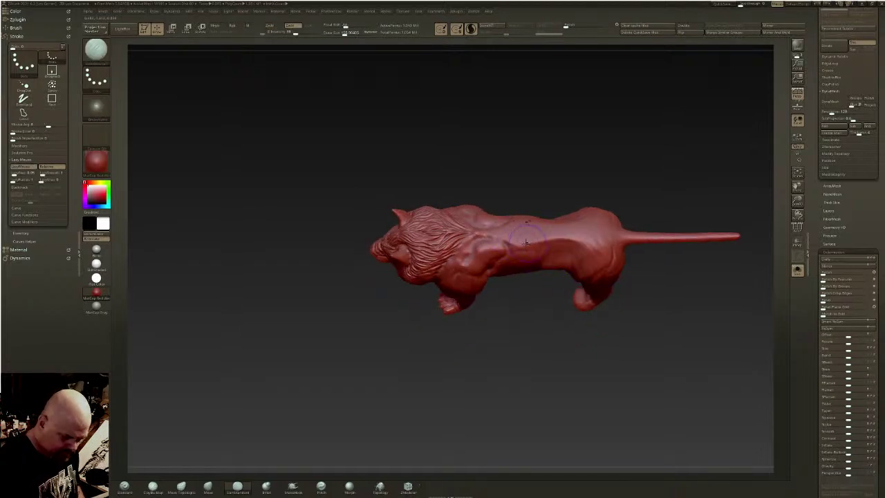
{"action": "mouse_move", "coordinate": [510, 239]}
{"action": "left_mouse_down"}
{"action": "mouse_move", "coordinate": [597, 227]}
{"action": "mouse_move", "coordinate": [534, 236]}
{"action": "left_mouse_up"}
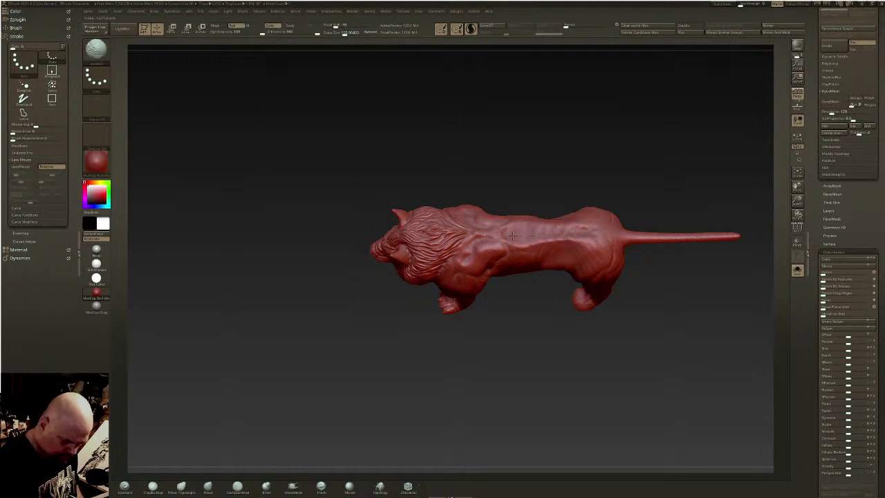
- Raise the withers above the shoulders with the Move brush to reshape the back line
{"action": "right_click_drag", "start_coordinate": [597, 225], "coordinate": [592, 168]}
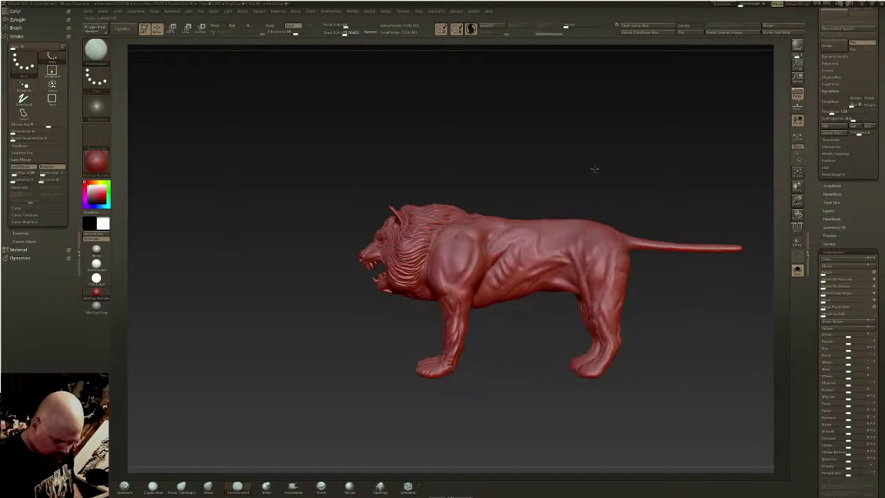
{"action": "left_click", "coordinate": [208, 487]}
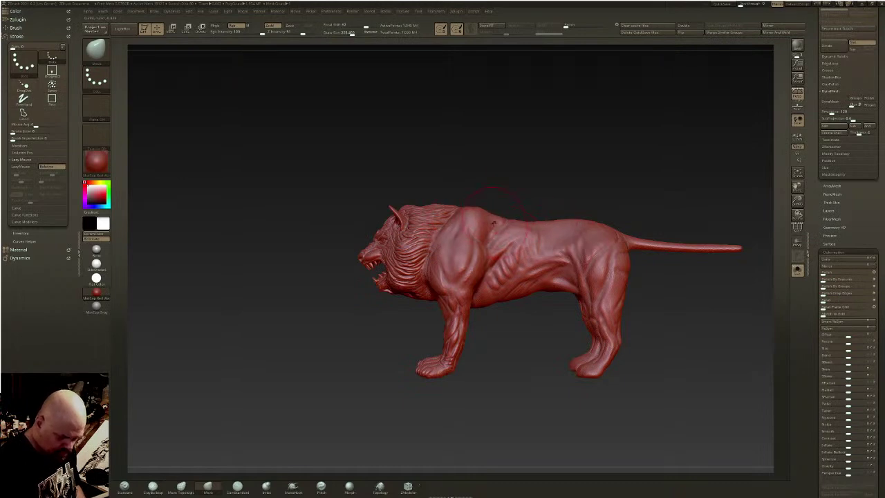
{"action": "mouse_move", "coordinate": [493, 220]}
{"action": "right_mouse_down"}
{"action": "mouse_move", "coordinate": [539, 230]}
{"action": "mouse_move", "coordinate": [533, 220]}
{"action": "mouse_move", "coordinate": [546, 266]}
{"action": "right_mouse_up"}
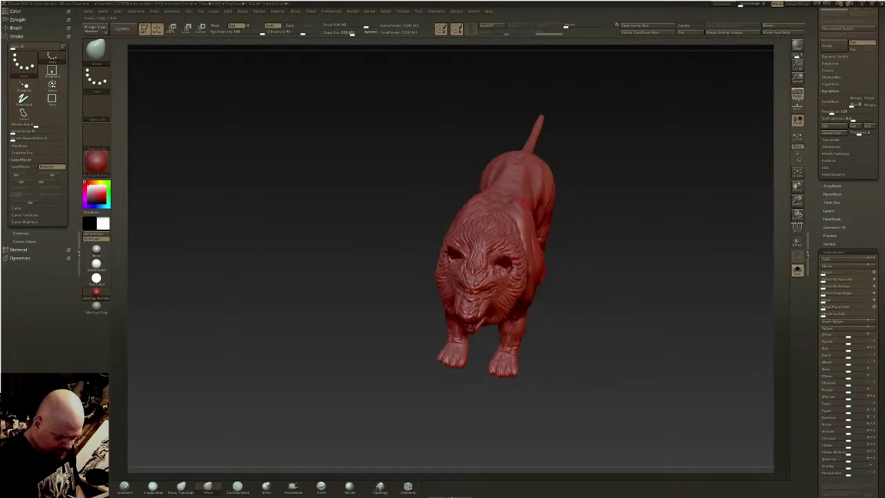
{"action": "mouse_move", "coordinate": [534, 232]}
{"action": "right_mouse_down"}
{"action": "mouse_move", "coordinate": [536, 205]}
{"action": "mouse_move", "coordinate": [579, 176]}
{"action": "mouse_move", "coordinate": [598, 193]}
{"action": "mouse_move", "coordinate": [585, 253]}
{"action": "mouse_move", "coordinate": [570, 258]}
{"action": "mouse_move", "coordinate": [587, 266]}
{"action": "mouse_move", "coordinate": [564, 287]}
{"action": "right_mouse_up"}
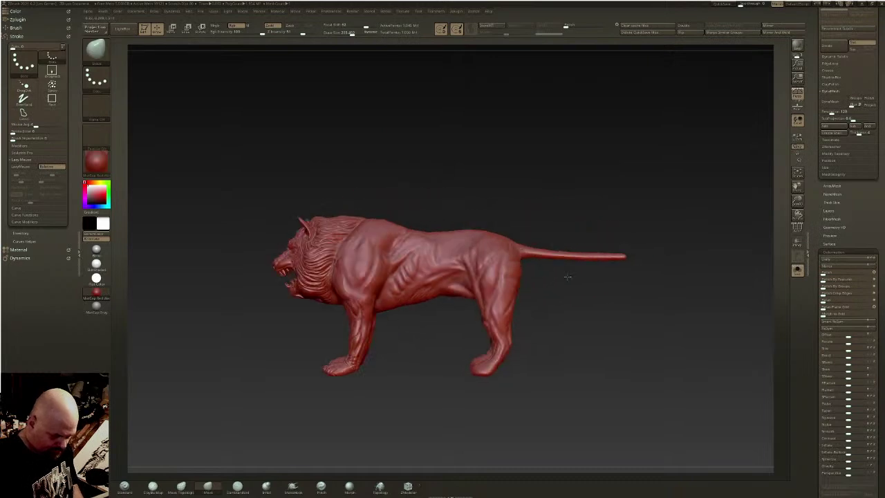
{"action": "right_click_drag", "start_coordinate": [575, 214], "coordinate": [597, 232]}
- Try to remesh the lion with DynaMesh, undo it, and switch on DynaMesh projection
{"action": "left_click_drag", "start_coordinate": [869, 181], "coordinate": [869, 309]}
{"action": "left_click_drag", "start_coordinate": [882, 64], "coordinate": [883, 140]}
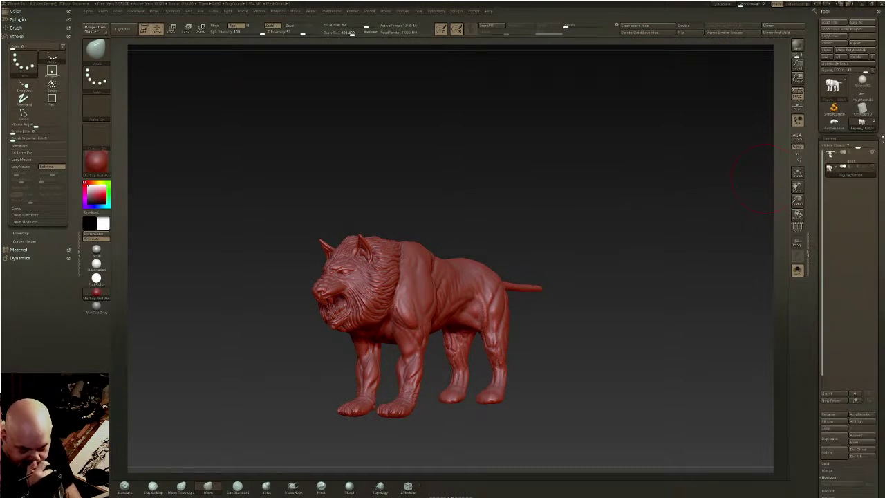
{"action": "right_click_drag", "start_coordinate": [457, 263], "coordinate": [475, 255], "text": "shift"}
{"action": "right_click_drag", "start_coordinate": [529, 245], "coordinate": [547, 266], "text": "alt"}
{"action": "mouse_move", "coordinate": [510, 339]}
{"action": "right_mouse_down", "text": "ctrl"}
{"action": "mouse_move", "coordinate": [505, 329]}
{"action": "mouse_move", "coordinate": [552, 319]}
{"action": "right_mouse_up", "text": "ctrl"}
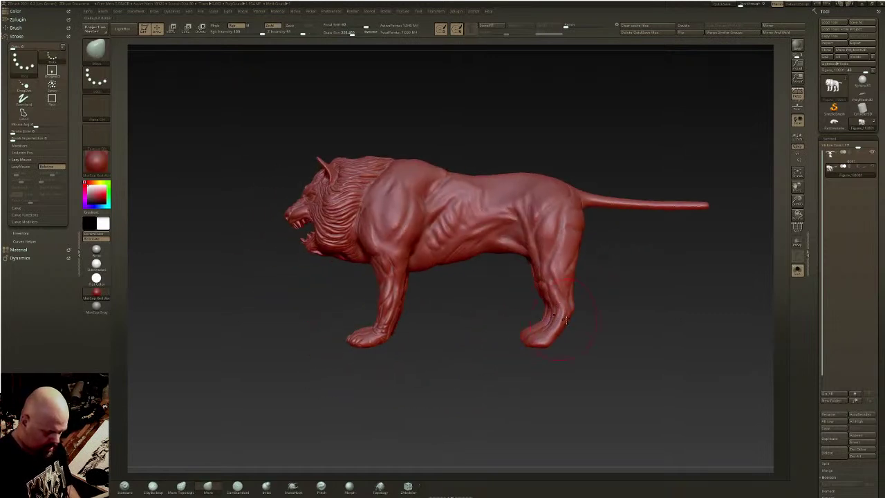
{"action": "key", "text": "p"}
{"action": "mouse_move", "coordinate": [850, 237]}
{"action": "left_mouse_down"}
{"action": "mouse_move", "coordinate": [850, 168]}
{"action": "mouse_move", "coordinate": [850, 224]}
{"action": "left_mouse_up"}
{"action": "left_click_drag", "start_coordinate": [858, 132], "coordinate": [826, 132]}
{"action": "left_click_drag", "start_coordinate": [854, 427], "coordinate": [854, 194]}
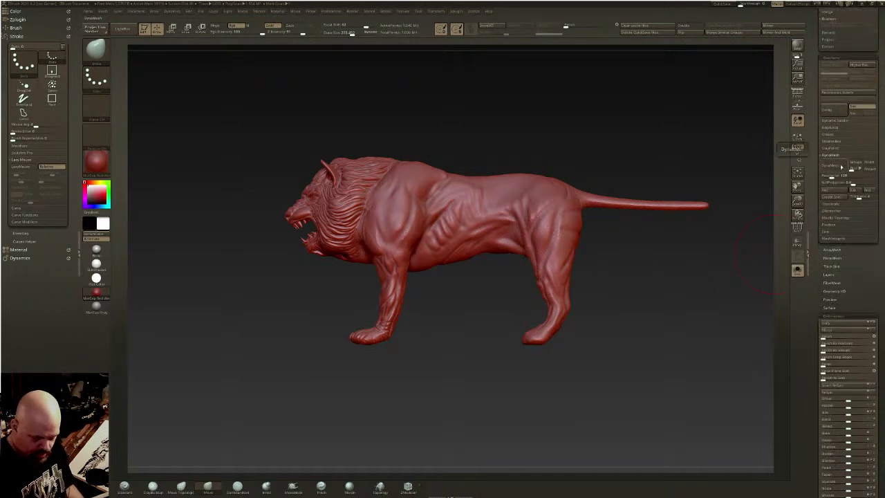
{"action": "right_click_drag", "start_coordinate": [539, 215], "coordinate": [554, 221]}
{"action": "key", "text": "ctrl+z"}
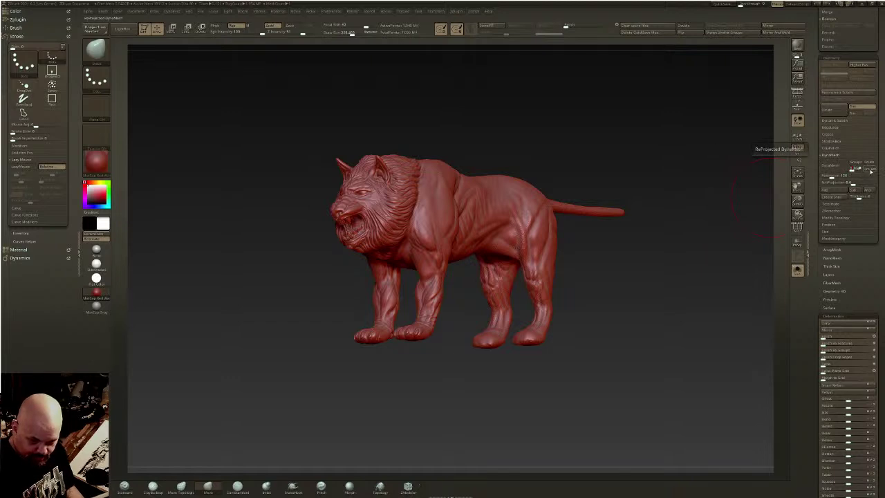
{"action": "left_click", "coordinate": [870, 169]}
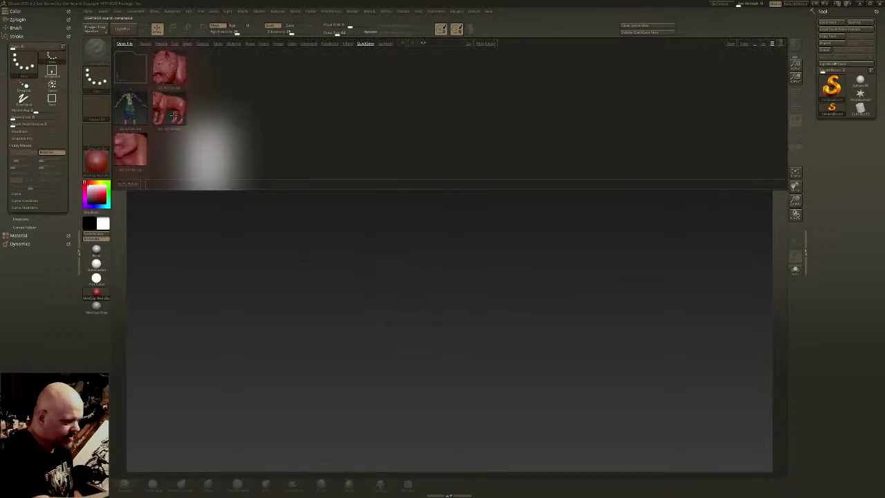
- Open the QuickSave project of the full-body lion and inspect the recovered sculpt beside the other saves
{"action": "double_click", "coordinate": [169, 107]}
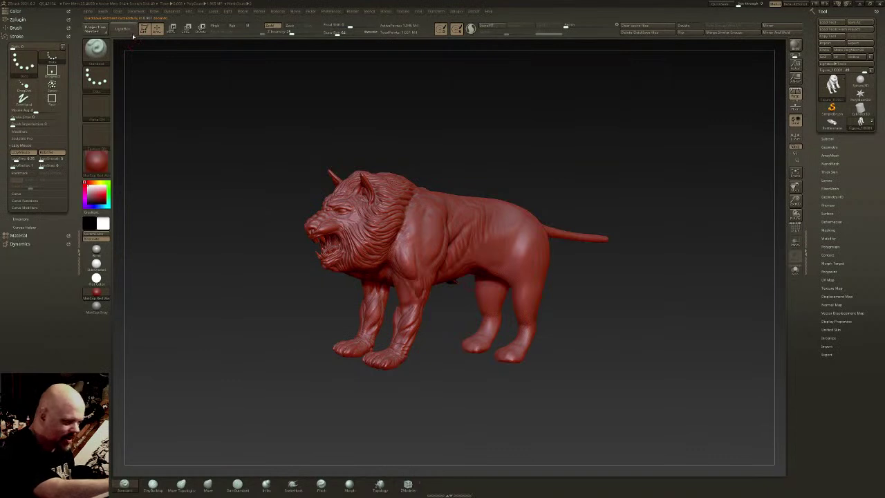
{"action": "right_click_drag", "start_coordinate": [540, 260], "coordinate": [523, 238]}
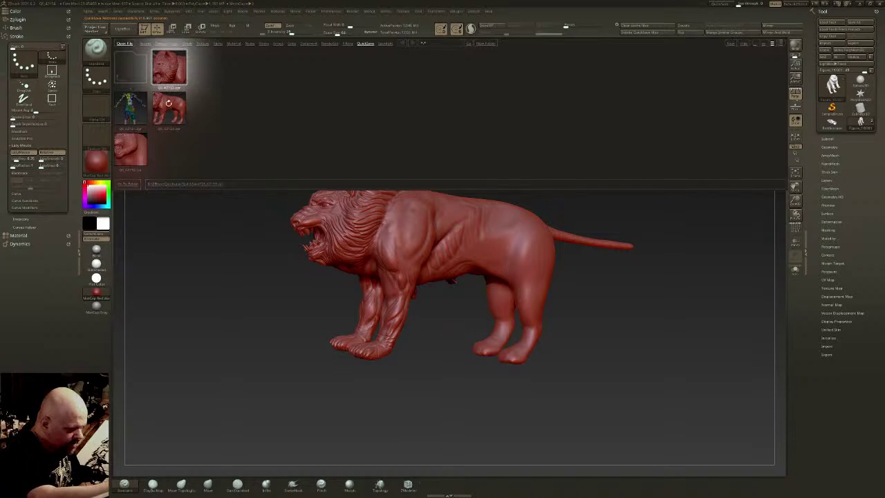
{"action": "left_click_drag", "start_coordinate": [543, 183], "coordinate": [538, 338]}
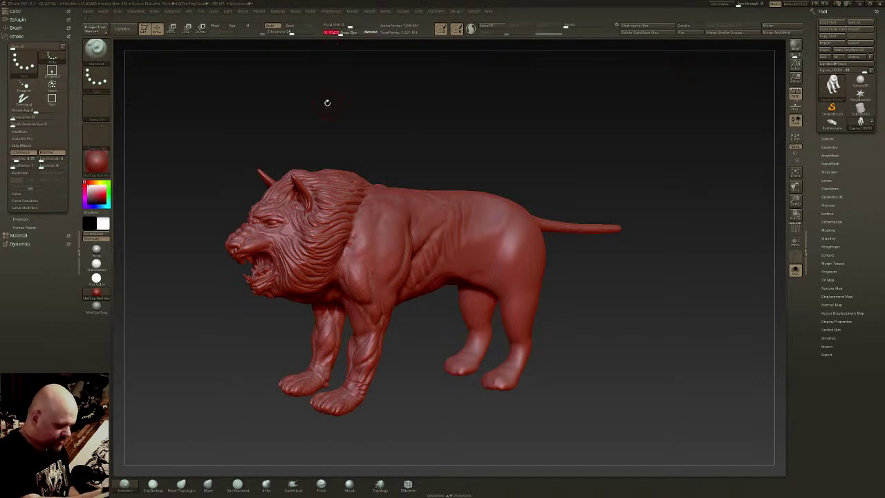
- Carve the hip crease and the flank skin fold in front of the thigh with the DamStandard brush and smooth them
{"action": "left_click", "coordinate": [238, 484]}
{"action": "left_click_drag", "start_coordinate": [520, 170], "coordinate": [479, 165]}
{"action": "left_click", "coordinate": [340, 33]}
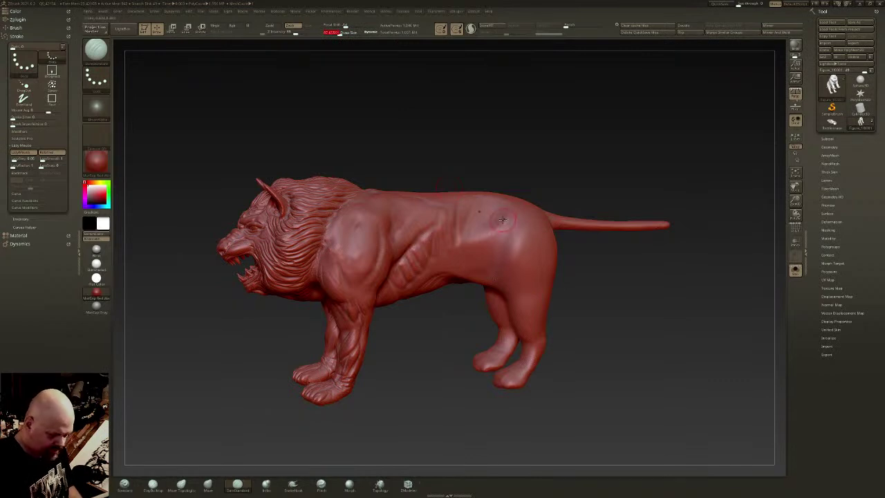
{"action": "left_click", "coordinate": [341, 33]}
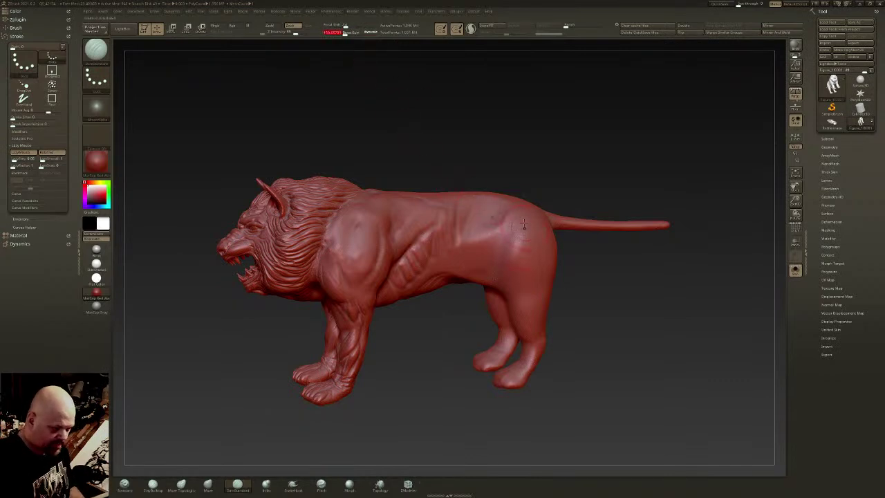
{"action": "mouse_move", "coordinate": [495, 231]}
{"action": "left_mouse_down"}
{"action": "mouse_move", "coordinate": [493, 257]}
{"action": "mouse_move", "coordinate": [471, 264]}
{"action": "mouse_move", "coordinate": [483, 261]}
{"action": "left_mouse_up"}
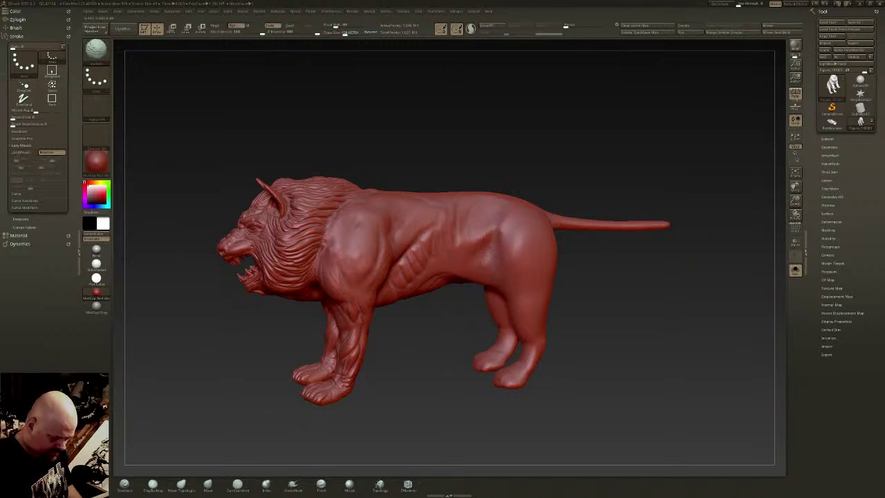
{"action": "right_click_drag", "start_coordinate": [492, 260], "coordinate": [487, 259]}
{"action": "mouse_move", "coordinate": [460, 266]}
{"action": "left_mouse_down"}
{"action": "mouse_move", "coordinate": [496, 297]}
{"action": "mouse_move", "coordinate": [471, 286]}
{"action": "mouse_move", "coordinate": [492, 291]}
{"action": "mouse_move", "coordinate": [485, 268]}
{"action": "left_mouse_up"}
{"action": "key", "text": "l"}
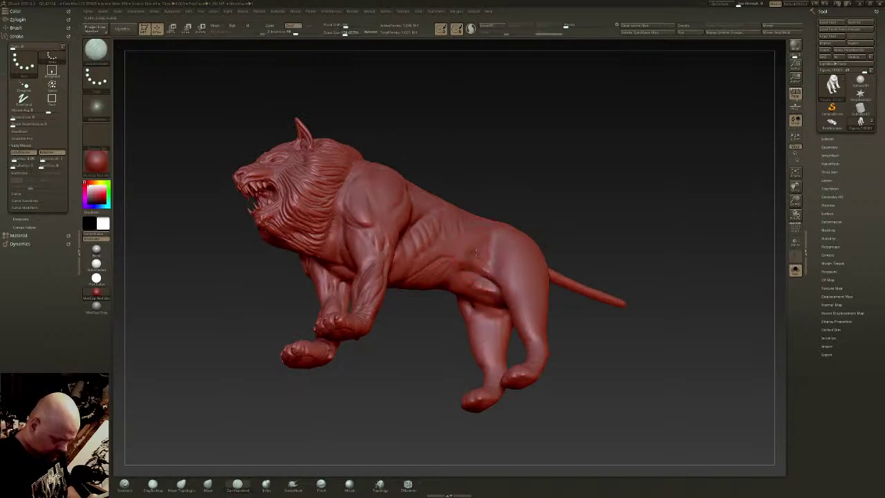
- Deepen the flank skin fold between the ribs and the thigh with the DamStandard brush and smooth its edges
{"action": "key", "text": "shift"}
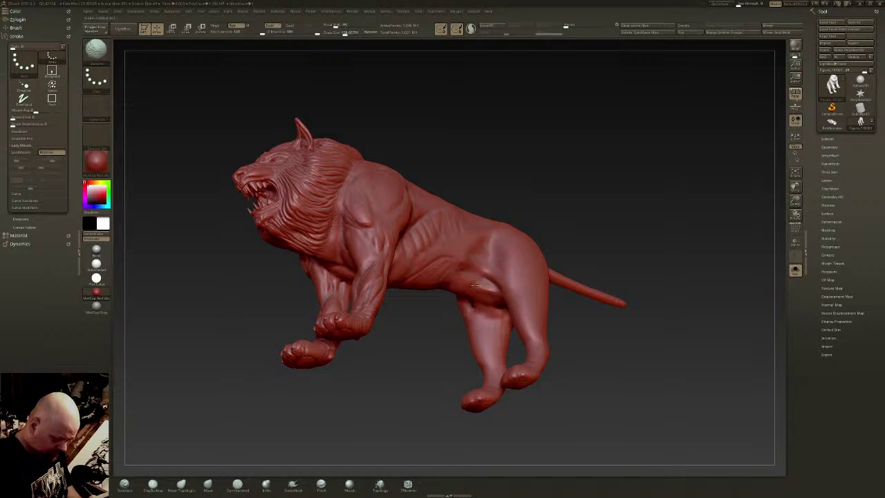
{"action": "right_click_drag", "start_coordinate": [481, 287], "coordinate": [493, 275]}
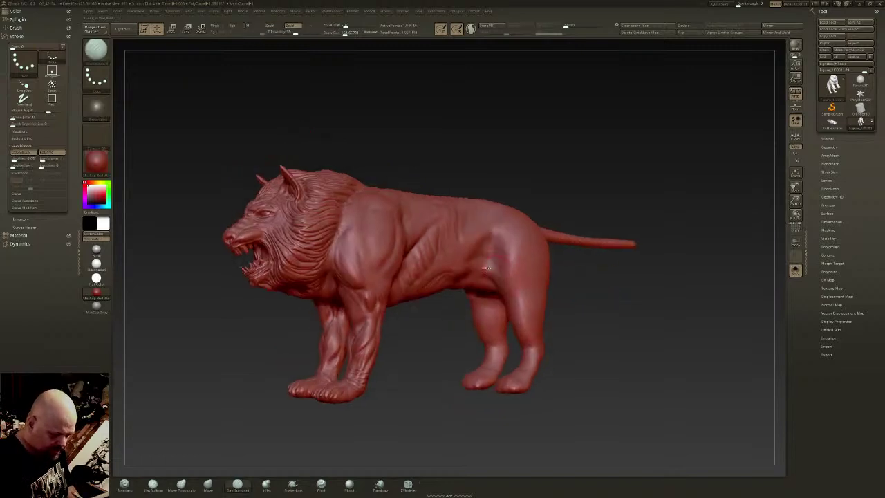
{"action": "left_click_drag", "start_coordinate": [453, 272], "coordinate": [460, 271]}
{"action": "key", "text": "shift"}
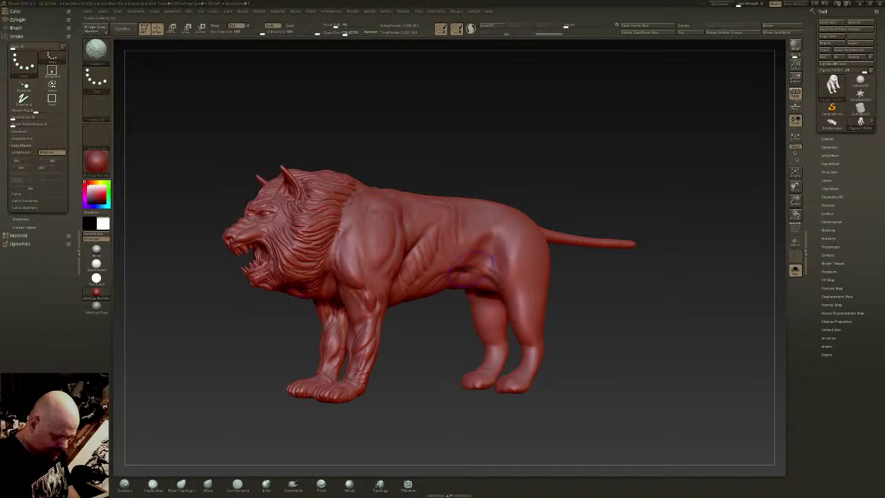
{"action": "right_click_drag", "start_coordinate": [480, 283], "coordinate": [530, 257], "text": "shift"}
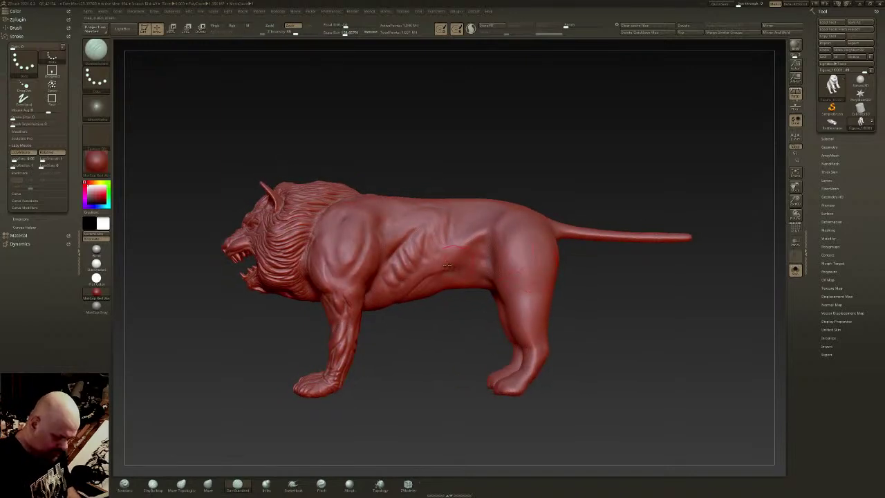
{"action": "mouse_move", "coordinate": [494, 280]}
{"action": "left_mouse_down"}
{"action": "mouse_move", "coordinate": [470, 266]}
{"action": "mouse_move", "coordinate": [446, 268]}
{"action": "left_mouse_up"}
{"action": "key", "text": "shift"}
{"action": "right_click_drag", "start_coordinate": [476, 266], "coordinate": [482, 270]}
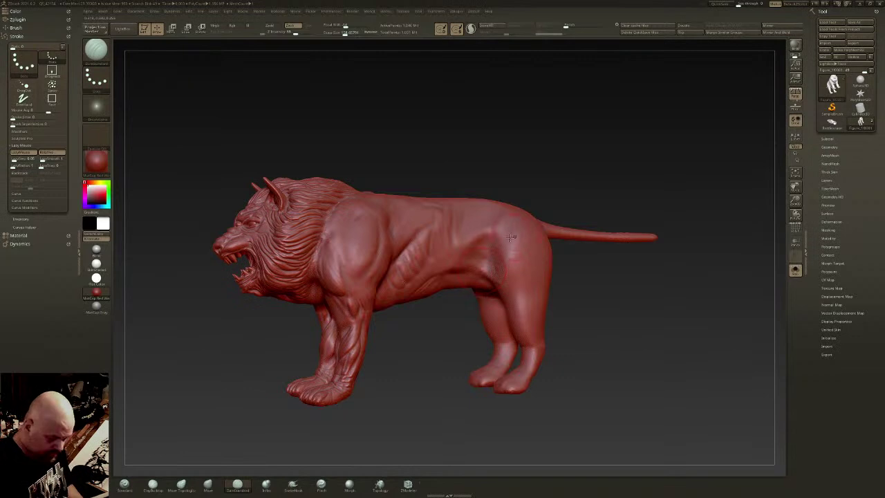
- Carve the crease along the front of the haunch and the muscle lines over the hip with DamStandard
{"action": "left_click_drag", "start_coordinate": [493, 208], "coordinate": [501, 282]}
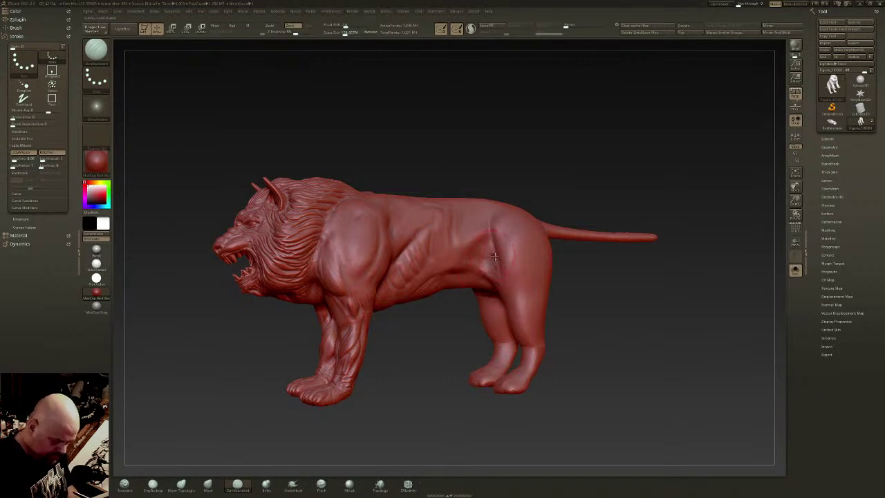
{"action": "right_click_drag", "start_coordinate": [513, 257], "coordinate": [488, 239]}
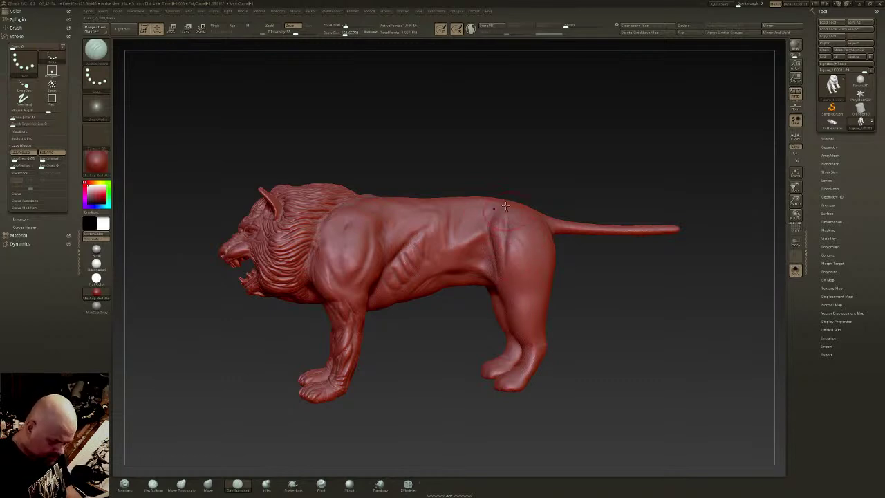
{"action": "right_click_drag", "start_coordinate": [532, 237], "coordinate": [528, 222]}
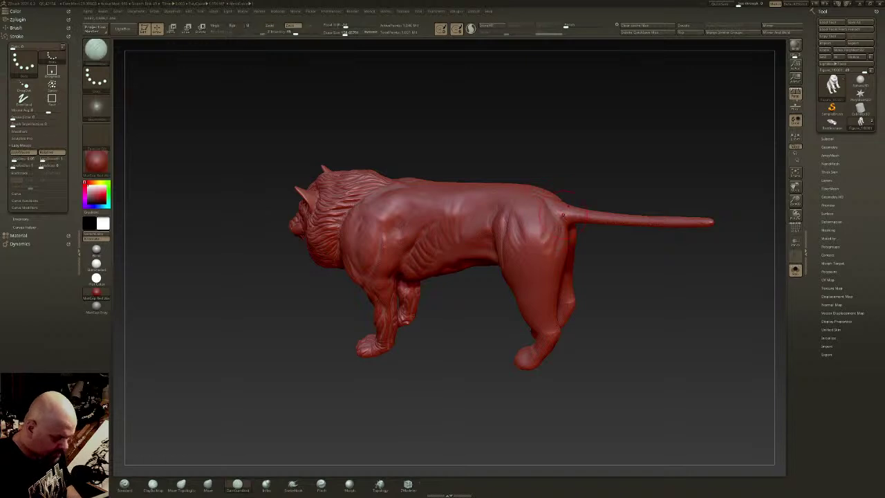
{"action": "right_click_drag", "start_coordinate": [563, 214], "coordinate": [546, 195]}
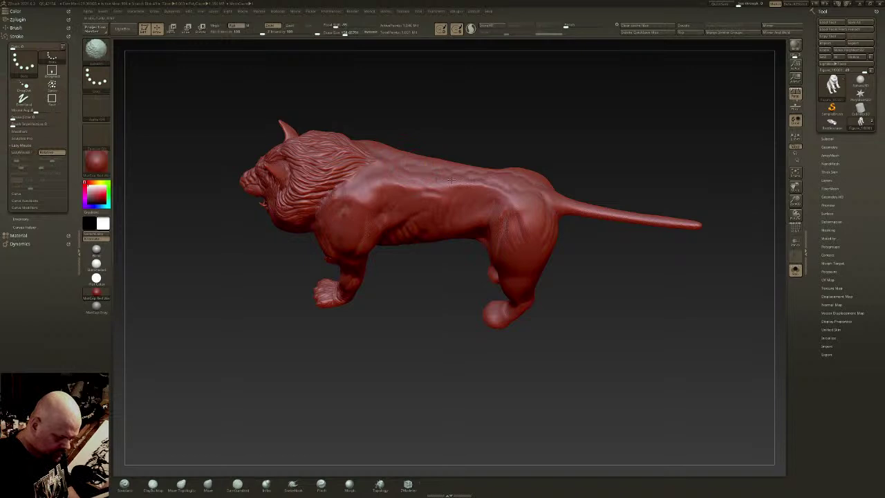
{"action": "right_click_drag", "start_coordinate": [477, 185], "coordinate": [518, 188]}
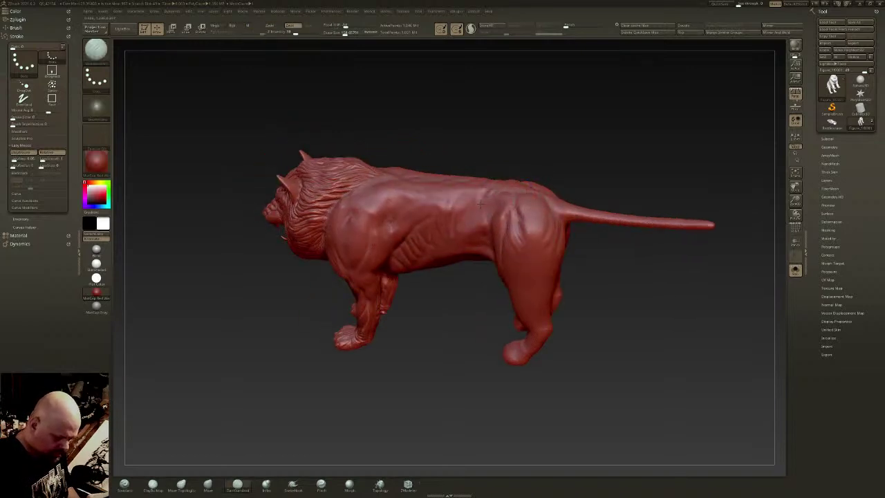
- Cut muscle lines along the back from the rump to behind the shoulder with the DamStandard brush
{"action": "right_click_drag", "start_coordinate": [479, 192], "coordinate": [485, 233]}
{"action": "mouse_move", "coordinate": [482, 181]}
{"action": "left_mouse_down"}
{"action": "mouse_move", "coordinate": [443, 179]}
{"action": "mouse_move", "coordinate": [493, 193]}
{"action": "left_mouse_up"}
{"action": "right_click_drag", "start_coordinate": [493, 196], "coordinate": [377, 175]}
{"action": "mouse_move", "coordinate": [372, 173]}
{"action": "left_mouse_down"}
{"action": "mouse_move", "coordinate": [346, 198]}
{"action": "mouse_move", "coordinate": [365, 217]}
{"action": "mouse_move", "coordinate": [418, 188]}
{"action": "left_mouse_up"}
{"action": "mouse_move", "coordinate": [416, 189]}
{"action": "right_mouse_down"}
{"action": "mouse_move", "coordinate": [415, 140]}
{"action": "mouse_move", "coordinate": [404, 138]}
{"action": "mouse_move", "coordinate": [443, 156]}
{"action": "right_mouse_up"}
- Push up the back line behind the mane with an enlarged Move brush and increase its focal shift
{"action": "left_click", "coordinate": [208, 485]}
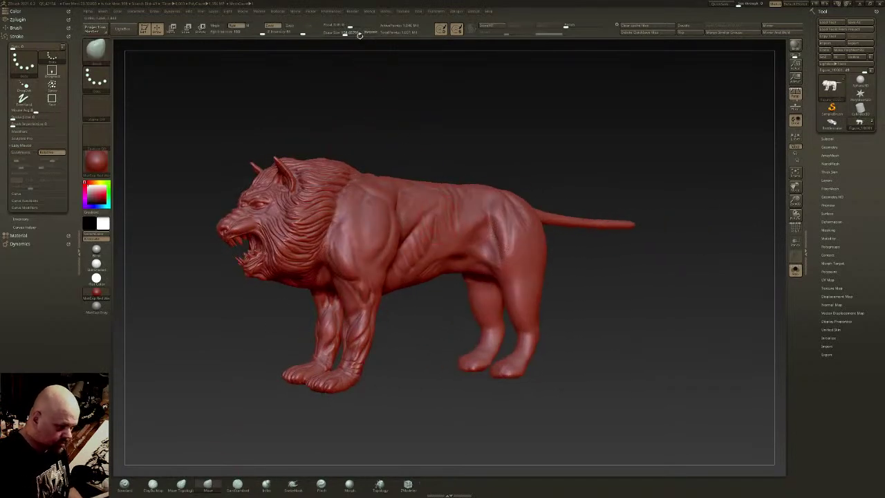
{"action": "left_click_drag", "start_coordinate": [361, 183], "coordinate": [361, 170]}
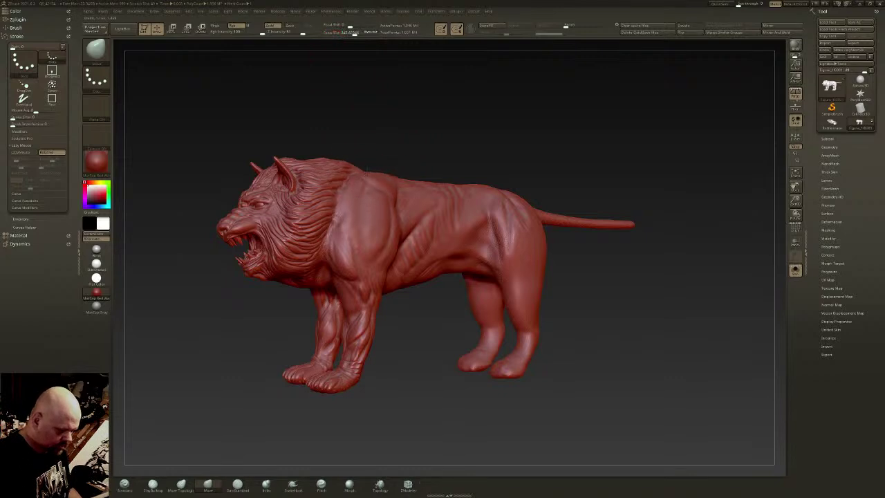
{"action": "right_click_drag", "start_coordinate": [353, 175], "coordinate": [394, 178], "text": "shift"}
{"action": "left_click_drag", "start_coordinate": [351, 26], "coordinate": [367, 26]}
{"action": "right_click_drag", "start_coordinate": [402, 111], "coordinate": [370, 122]}
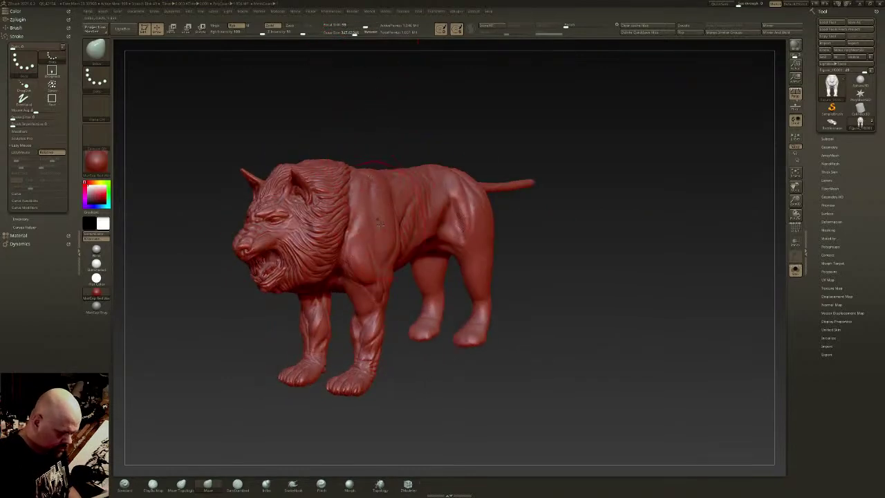
{"action": "right_click_drag", "start_coordinate": [389, 244], "coordinate": [387, 211]}
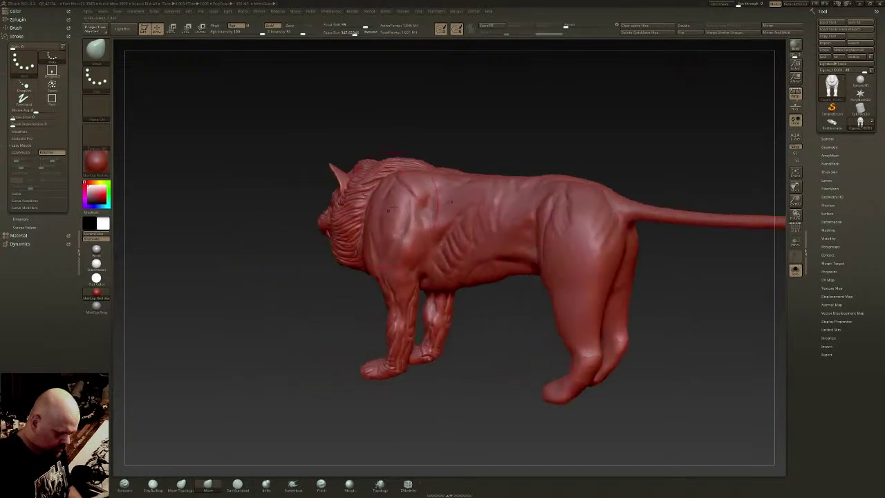
{"action": "right_click_drag", "start_coordinate": [442, 182], "coordinate": [462, 181]}
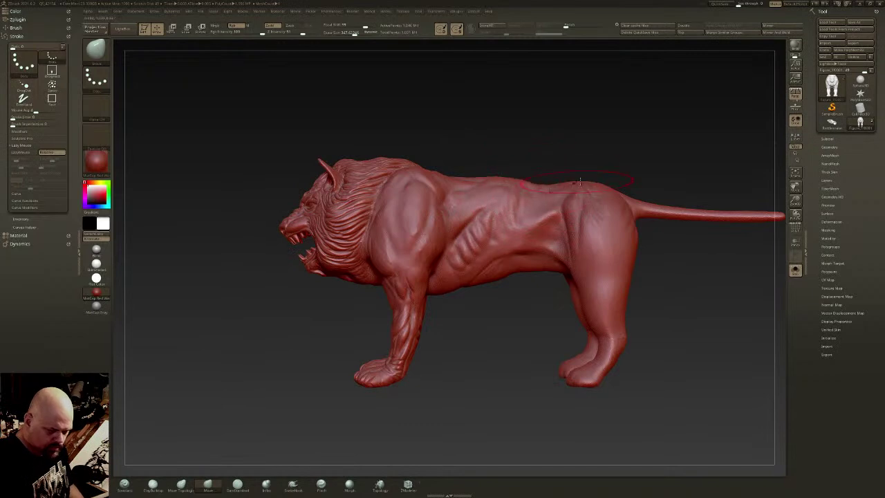
{"action": "right_click_drag", "start_coordinate": [583, 234], "coordinate": [530, 271]}
- Carve and smooth the crease below the tail between the hind legs using a smaller DamStandard brush
{"action": "left_click", "coordinate": [238, 484]}
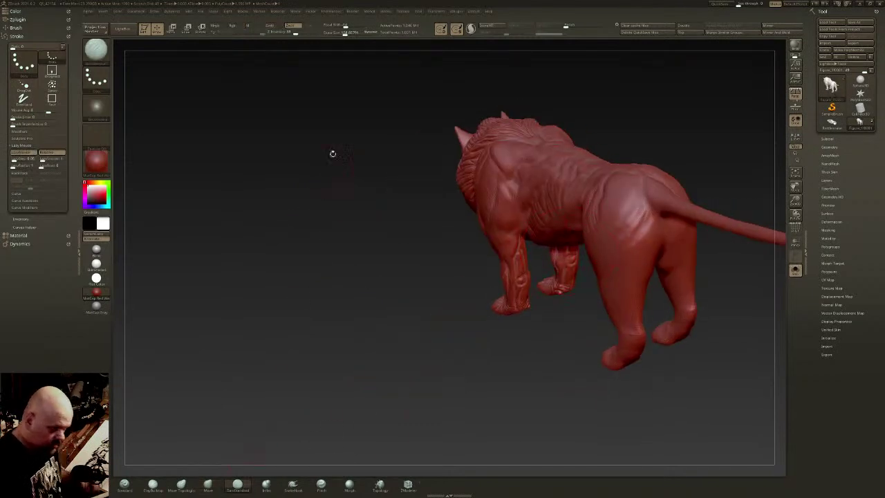
{"action": "left_click", "coordinate": [341, 32]}
{"action": "mouse_move", "coordinate": [651, 269]}
{"action": "right_mouse_down", "text": "alt"}
{"action": "mouse_move", "coordinate": [610, 277]}
{"action": "mouse_move", "coordinate": [628, 246]}
{"action": "mouse_move", "coordinate": [621, 260]}
{"action": "mouse_move", "coordinate": [618, 252]}
{"action": "right_mouse_up", "text": "alt"}
{"action": "left_click_drag", "start_coordinate": [609, 223], "coordinate": [613, 280]}
{"action": "left_click_drag", "start_coordinate": [612, 226], "coordinate": [613, 277], "text": "shift"}
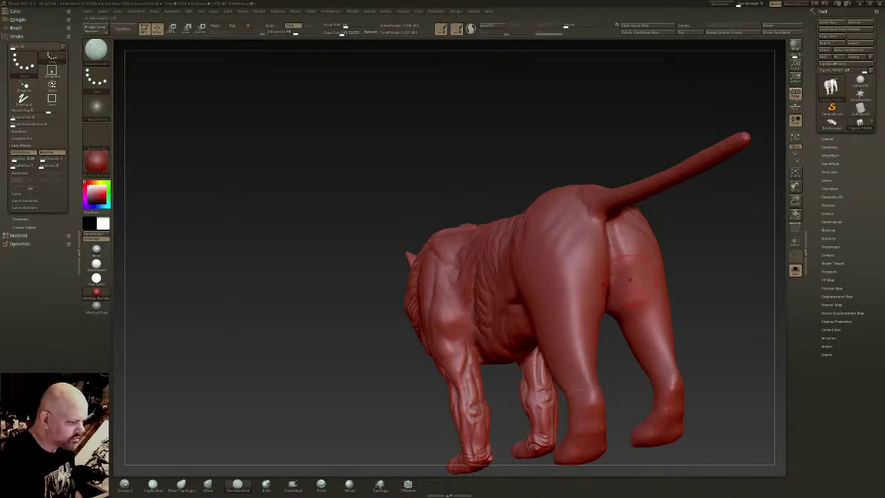
{"action": "right_click_drag", "start_coordinate": [636, 269], "coordinate": [747, 263]}
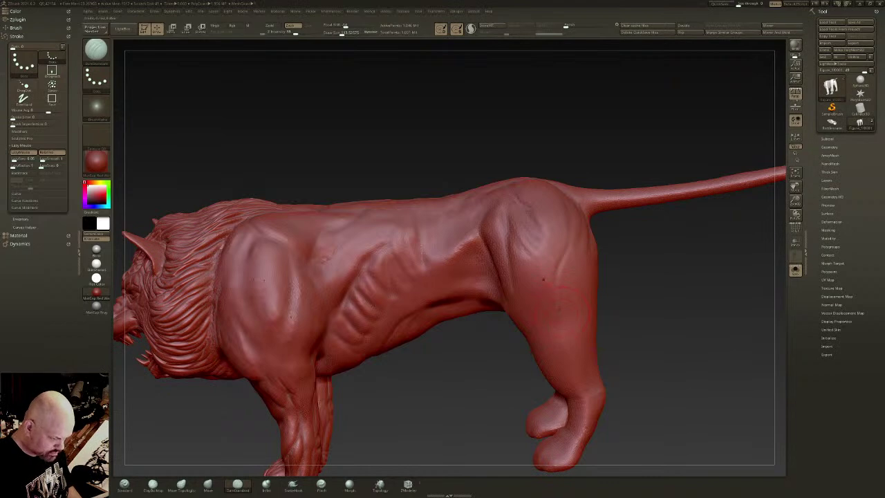
- Outline the large outer thigh muscle on the hind leg with DamStandard strokes and soften the cuts
{"action": "left_click_drag", "start_coordinate": [558, 267], "coordinate": [560, 239]}
{"action": "left_click_drag", "start_coordinate": [539, 244], "coordinate": [527, 262]}
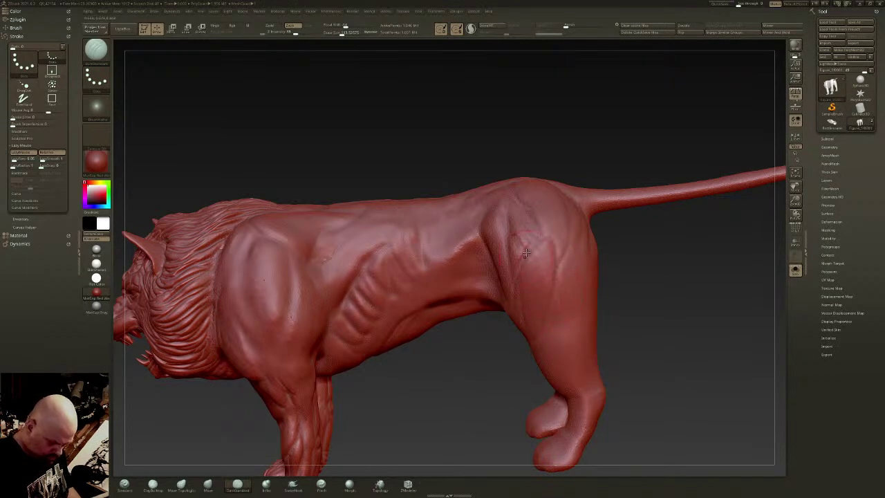
{"action": "right_click_drag", "start_coordinate": [562, 271], "coordinate": [580, 273]}
{"action": "left_click_drag", "start_coordinate": [553, 257], "coordinate": [564, 327]}
{"action": "right_click_drag", "start_coordinate": [509, 282], "coordinate": [564, 276]}
{"action": "mouse_move", "coordinate": [555, 325]}
{"action": "left_mouse_down"}
{"action": "mouse_move", "coordinate": [534, 348]}
{"action": "mouse_move", "coordinate": [526, 260]}
{"action": "mouse_move", "coordinate": [527, 350]}
{"action": "left_mouse_up"}
{"action": "right_click_drag", "start_coordinate": [569, 275], "coordinate": [549, 328]}
{"action": "mouse_move", "coordinate": [552, 264]}
{"action": "left_mouse_down"}
{"action": "mouse_move", "coordinate": [519, 264]}
{"action": "mouse_move", "coordinate": [552, 276]}
{"action": "mouse_move", "coordinate": [535, 266]}
{"action": "left_mouse_up"}
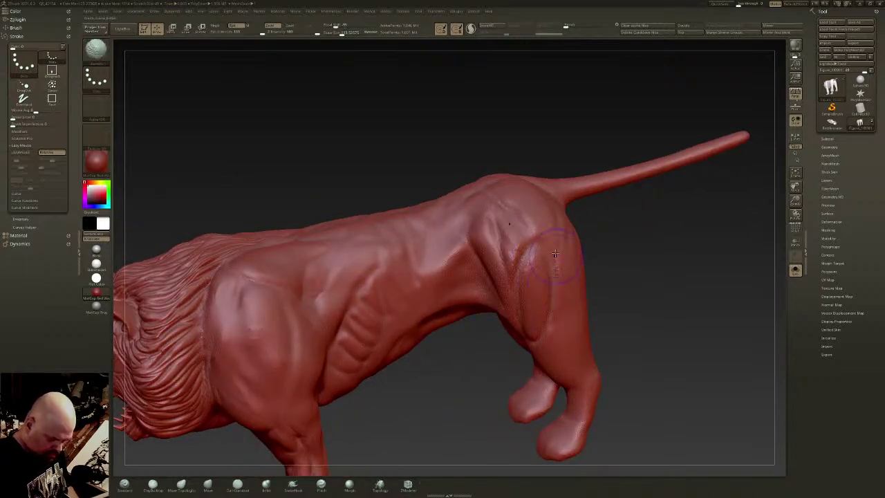
{"action": "right_click_drag", "start_coordinate": [571, 236], "coordinate": [547, 269]}
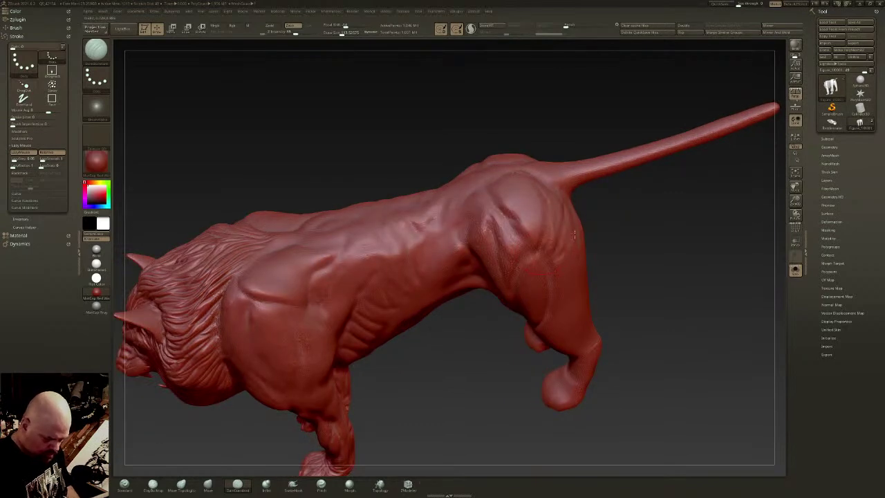
{"action": "right_click_drag", "start_coordinate": [539, 205], "coordinate": [559, 223], "text": "shift"}
- Carve the hamstring separations along the rear of the thigh down toward the back of the knee
{"action": "right_click_drag", "start_coordinate": [558, 309], "coordinate": [515, 233], "text": "alt"}
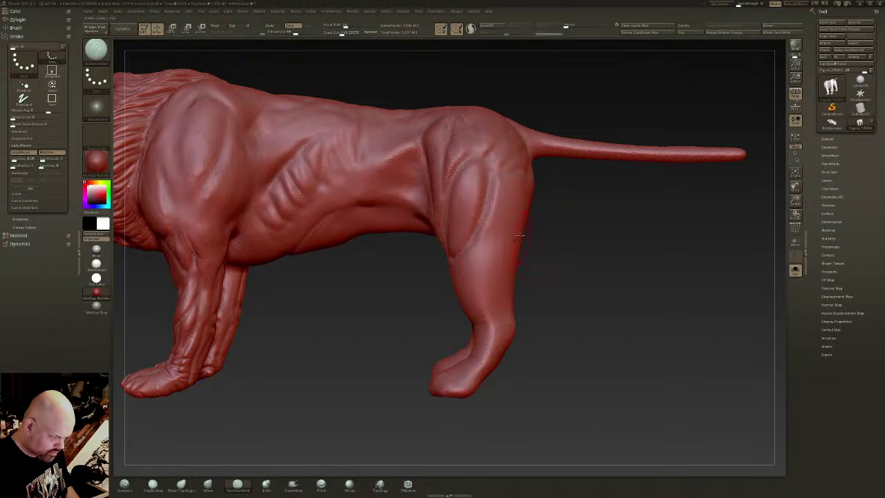
{"action": "mouse_move", "coordinate": [481, 223]}
{"action": "left_mouse_down"}
{"action": "mouse_move", "coordinate": [478, 244]}
{"action": "mouse_move", "coordinate": [497, 175]}
{"action": "left_mouse_up"}
{"action": "left_click_drag", "start_coordinate": [496, 236], "coordinate": [516, 183]}
{"action": "right_click_drag", "start_coordinate": [495, 211], "coordinate": [549, 179]}
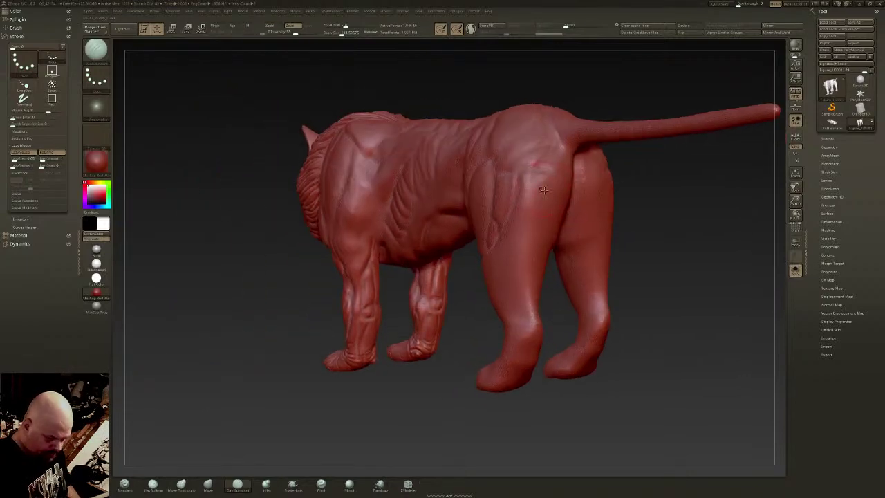
{"action": "left_click_drag", "start_coordinate": [550, 212], "coordinate": [523, 247]}
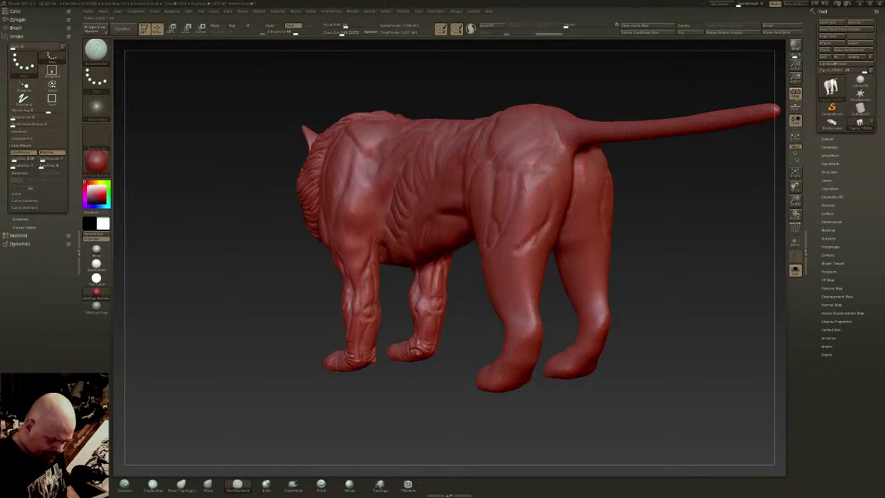
- Define the inner buttock muscles on both sides below the tail base with DamStandard
{"action": "right_click_drag", "start_coordinate": [522, 246], "coordinate": [550, 232]}
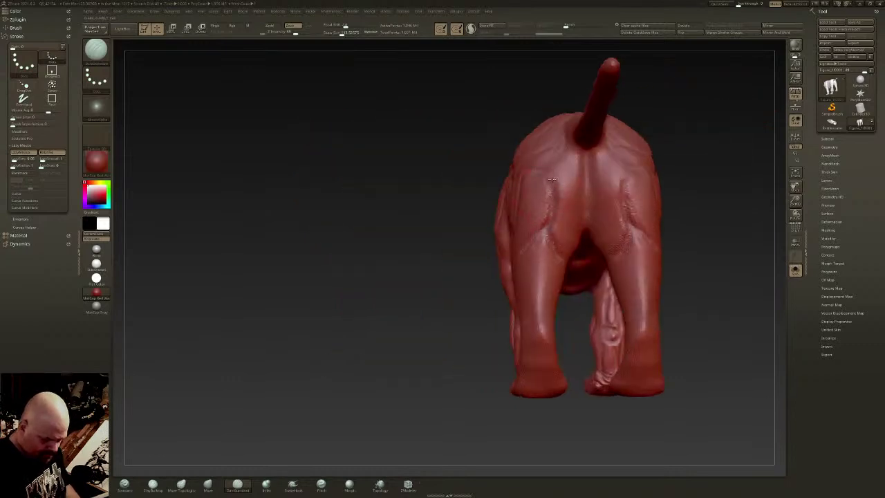
{"action": "right_click_drag", "start_coordinate": [586, 218], "coordinate": [574, 183]}
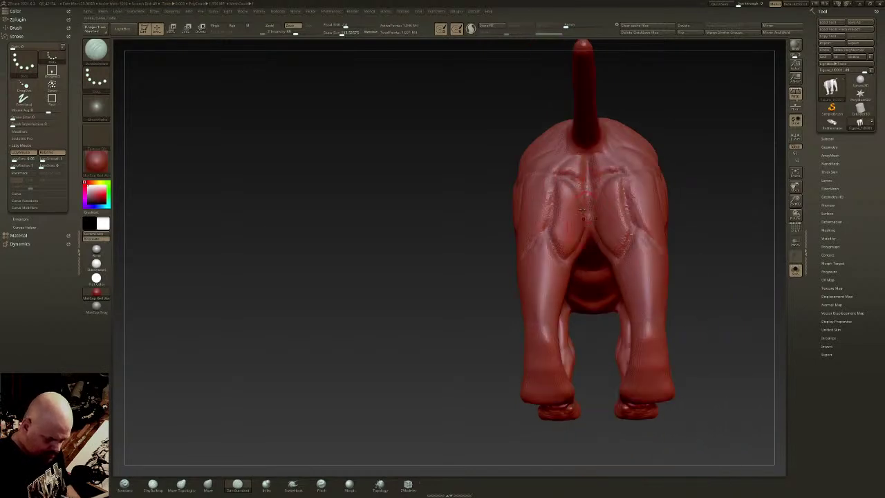
{"action": "mouse_move", "coordinate": [589, 198]}
{"action": "right_mouse_down"}
{"action": "mouse_move", "coordinate": [589, 244]}
{"action": "mouse_move", "coordinate": [571, 263]}
{"action": "mouse_move", "coordinate": [609, 269]}
{"action": "mouse_move", "coordinate": [540, 252]}
{"action": "mouse_move", "coordinate": [564, 241]}
{"action": "right_mouse_up"}
{"action": "key", "text": "shift"}
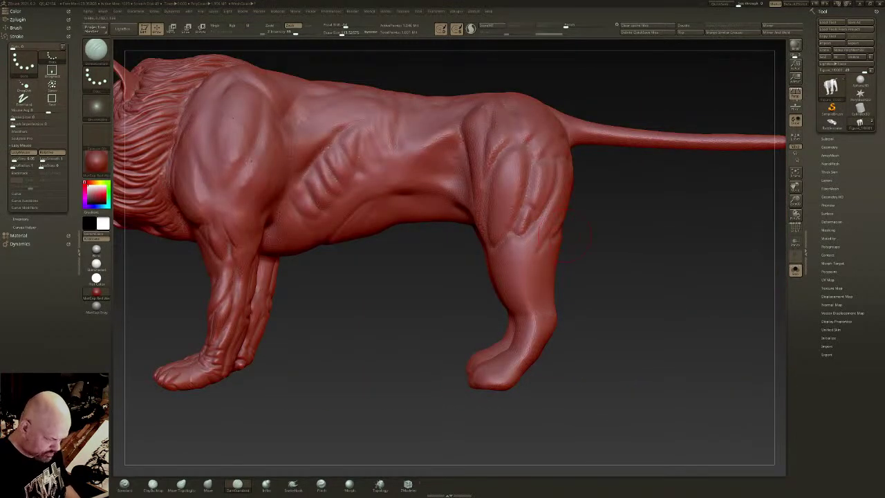
- Carve the calf muscle divisions on the lower hind leg, below the thigh muscles
{"action": "right_click_drag", "start_coordinate": [576, 271], "coordinate": [549, 253]}
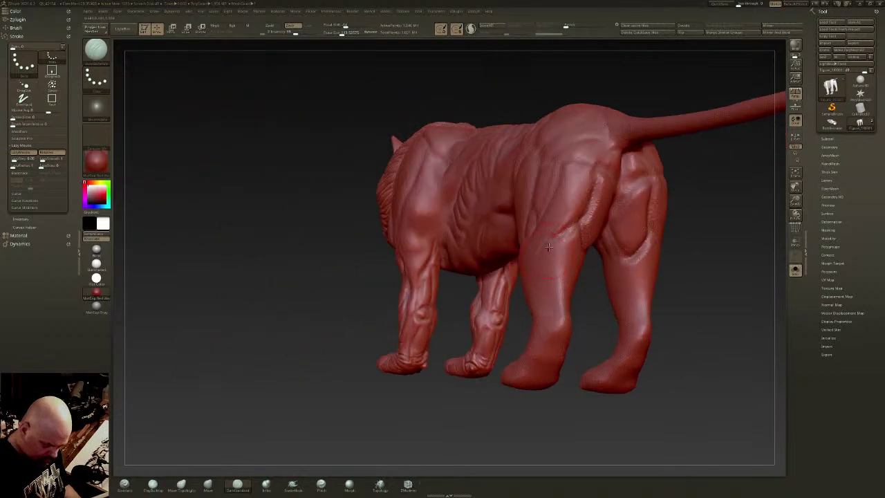
{"action": "left_click_drag", "start_coordinate": [540, 256], "coordinate": [545, 304]}
{"action": "right_click_drag", "start_coordinate": [595, 267], "coordinate": [560, 266]}
{"action": "left_click_drag", "start_coordinate": [601, 265], "coordinate": [580, 305]}
{"action": "right_click_drag", "start_coordinate": [581, 296], "coordinate": [617, 291]}
{"action": "mouse_move", "coordinate": [572, 303]}
{"action": "left_mouse_down"}
{"action": "mouse_move", "coordinate": [568, 276]}
{"action": "mouse_move", "coordinate": [556, 315]}
{"action": "left_mouse_up"}
{"action": "mouse_move", "coordinate": [573, 263]}
{"action": "left_mouse_down"}
{"action": "mouse_move", "coordinate": [563, 331]}
{"action": "mouse_move", "coordinate": [570, 265]}
{"action": "left_mouse_up"}
- Carve the Achilles tendon and heel bone forms at the hock of the hind leg and smooth them
{"action": "left_click_drag", "start_coordinate": [554, 338], "coordinate": [561, 365]}
{"action": "left_click_drag", "start_coordinate": [563, 323], "coordinate": [562, 360]}
{"action": "mouse_move", "coordinate": [564, 318]}
{"action": "right_mouse_down"}
{"action": "mouse_move", "coordinate": [581, 334]}
{"action": "mouse_move", "coordinate": [603, 328]}
{"action": "right_mouse_up"}
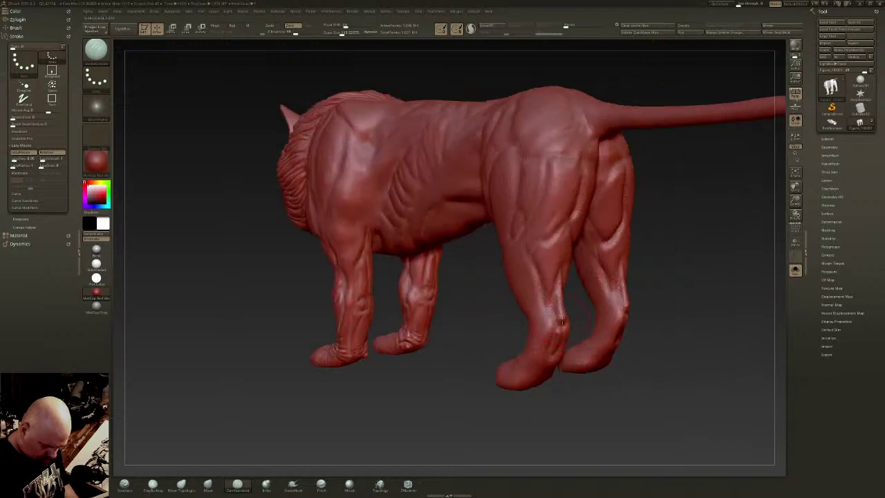
{"action": "key", "text": "b"}
{"action": "key", "text": "s"}
{"action": "key", "text": "t"}
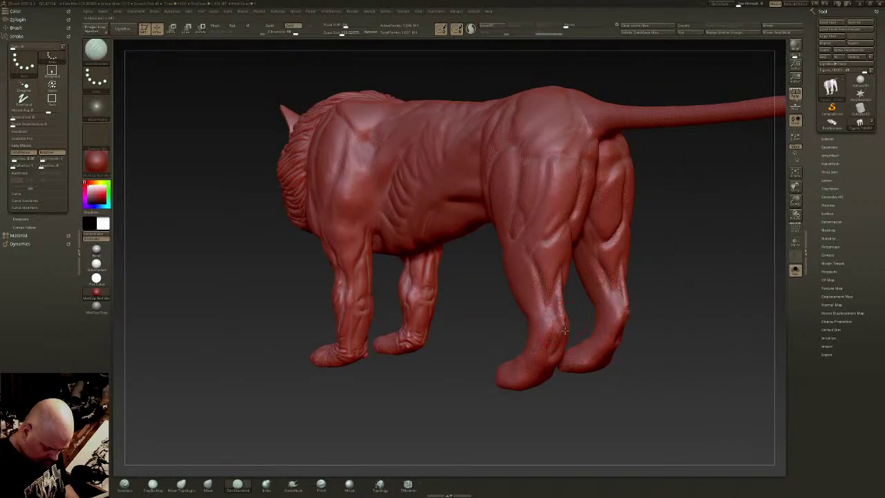
{"action": "key", "text": "shift"}
{"action": "right_click_drag", "start_coordinate": [563, 329], "coordinate": [606, 318]}
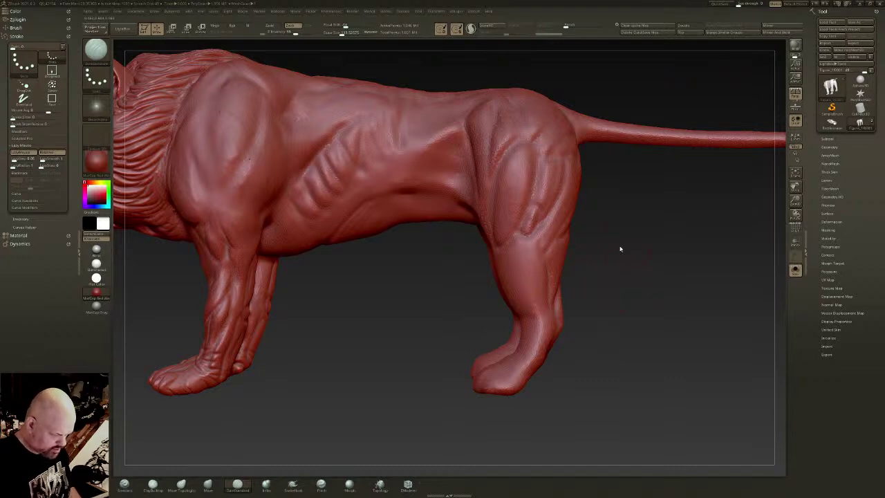
- Sculpt the knee and shin contours on the front of the hind leg with DamStandard and smooth them
{"action": "mouse_move", "coordinate": [516, 239]}
{"action": "left_mouse_down"}
{"action": "mouse_move", "coordinate": [529, 273]}
{"action": "mouse_move", "coordinate": [518, 246]}
{"action": "left_mouse_up"}
{"action": "left_click_drag", "start_coordinate": [513, 276], "coordinate": [543, 322]}
{"action": "right_click_drag", "start_coordinate": [531, 310], "coordinate": [616, 306]}
{"action": "mouse_move", "coordinate": [502, 258]}
{"action": "right_mouse_down"}
{"action": "mouse_move", "coordinate": [512, 235]}
{"action": "mouse_move", "coordinate": [497, 267]}
{"action": "right_mouse_up"}
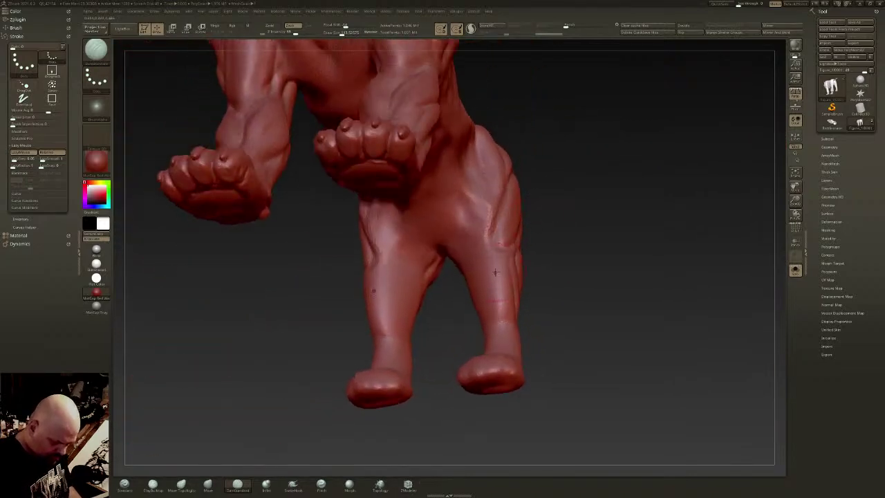
{"action": "mouse_move", "coordinate": [480, 271]}
{"action": "left_mouse_down"}
{"action": "mouse_move", "coordinate": [489, 290]}
{"action": "mouse_move", "coordinate": [473, 297]}
{"action": "mouse_move", "coordinate": [503, 294]}
{"action": "left_mouse_up"}
{"action": "right_click_drag", "start_coordinate": [503, 293], "coordinate": [544, 296]}
{"action": "mouse_move", "coordinate": [484, 298]}
{"action": "left_mouse_down", "text": "shift"}
{"action": "mouse_move", "coordinate": [494, 275]}
{"action": "mouse_move", "coordinate": [497, 313]}
{"action": "left_mouse_up", "text": "shift"}
{"action": "mouse_move", "coordinate": [622, 266]}
{"action": "left_mouse_down"}
{"action": "mouse_move", "coordinate": [505, 294]}
{"action": "mouse_move", "coordinate": [535, 287]}
{"action": "left_mouse_up"}
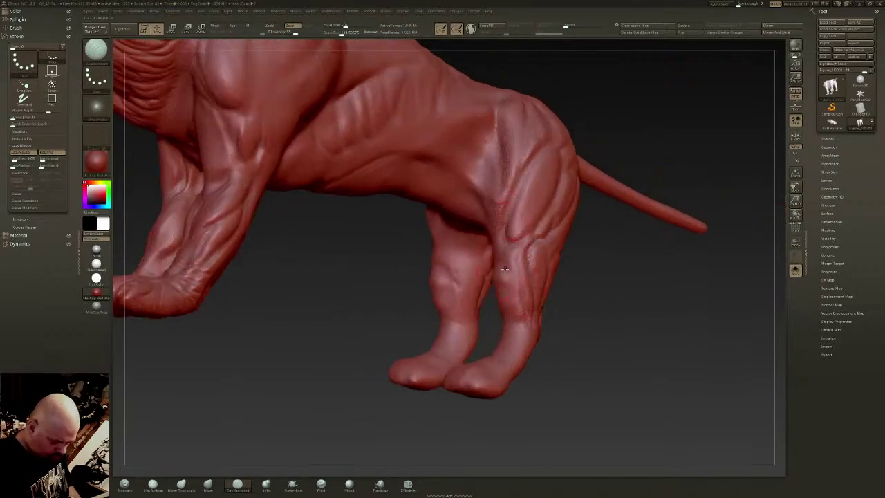
- Carve muscle lines down the front and inner side of the thigh toward the groin
{"action": "left_click_drag", "start_coordinate": [510, 235], "coordinate": [507, 262]}
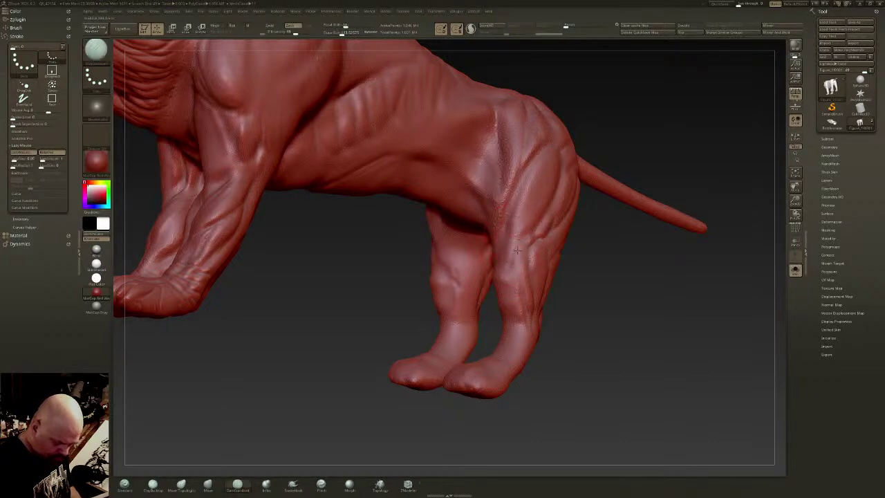
{"action": "right_click_drag", "start_coordinate": [502, 247], "coordinate": [546, 190]}
{"action": "mouse_move", "coordinate": [485, 203]}
{"action": "left_mouse_down"}
{"action": "mouse_move", "coordinate": [483, 193]}
{"action": "mouse_move", "coordinate": [478, 229]}
{"action": "mouse_move", "coordinate": [489, 261]}
{"action": "left_mouse_up"}
{"action": "left_click_drag", "start_coordinate": [482, 202], "coordinate": [469, 228]}
{"action": "left_click_drag", "start_coordinate": [466, 179], "coordinate": [451, 241]}
{"action": "right_click_drag", "start_coordinate": [458, 239], "coordinate": [519, 222]}
{"action": "mouse_move", "coordinate": [460, 223]}
{"action": "left_mouse_down"}
{"action": "mouse_move", "coordinate": [452, 259]}
{"action": "mouse_move", "coordinate": [474, 247]}
{"action": "mouse_move", "coordinate": [507, 274]}
{"action": "left_mouse_up"}
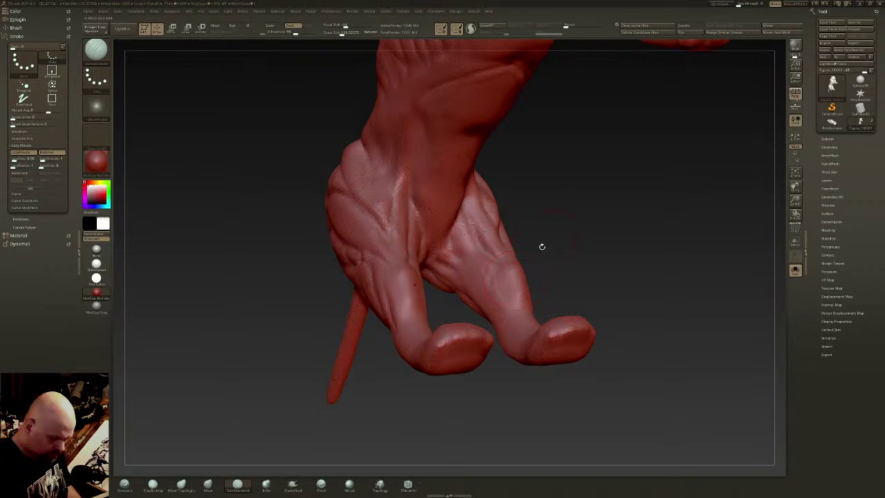
- Carve tendon and ankle lines on the outer side of the lower hind leg above the paw with a smaller DamStandard brush
{"action": "left_click_drag", "start_coordinate": [544, 244], "coordinate": [495, 253]}
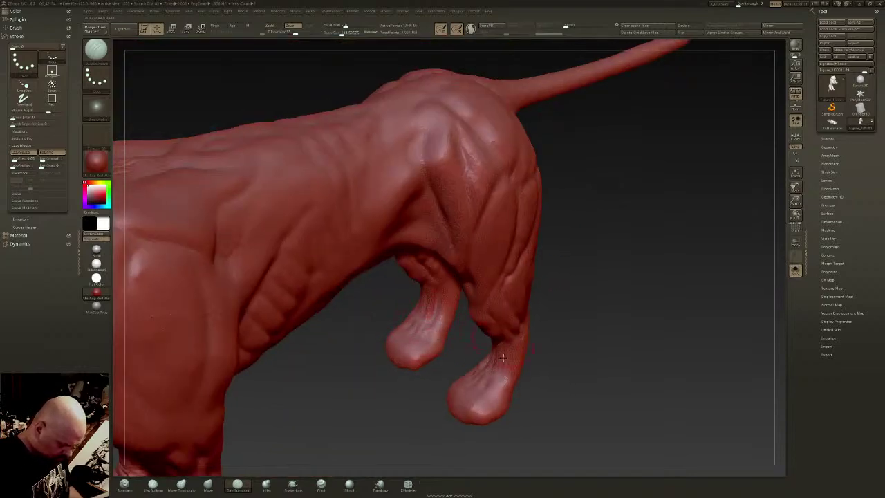
{"action": "mouse_move", "coordinate": [643, 392]}
{"action": "left_mouse_down"}
{"action": "mouse_move", "coordinate": [541, 356]}
{"action": "mouse_move", "coordinate": [514, 283]}
{"action": "left_mouse_up"}
{"action": "mouse_move", "coordinate": [616, 277]}
{"action": "left_mouse_down"}
{"action": "mouse_move", "coordinate": [521, 265]}
{"action": "mouse_move", "coordinate": [516, 281]}
{"action": "left_mouse_up"}
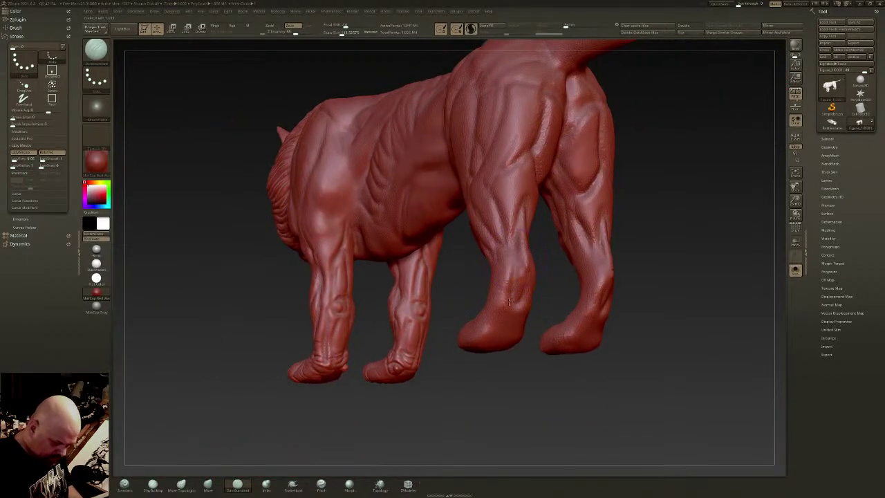
{"action": "left_click_drag", "start_coordinate": [342, 33], "coordinate": [338, 32]}
{"action": "mouse_move", "coordinate": [443, 276]}
{"action": "left_mouse_down"}
{"action": "mouse_move", "coordinate": [509, 253]}
{"action": "mouse_move", "coordinate": [490, 320]}
{"action": "mouse_move", "coordinate": [499, 271]}
{"action": "mouse_move", "coordinate": [489, 270]}
{"action": "left_mouse_up"}
{"action": "left_click_drag", "start_coordinate": [492, 263], "coordinate": [475, 324]}
{"action": "left_click_drag", "start_coordinate": [553, 291], "coordinate": [512, 284]}
{"action": "mouse_move", "coordinate": [491, 321]}
{"action": "left_mouse_down"}
{"action": "mouse_move", "coordinate": [497, 284]}
{"action": "mouse_move", "coordinate": [494, 302]}
{"action": "left_mouse_up"}
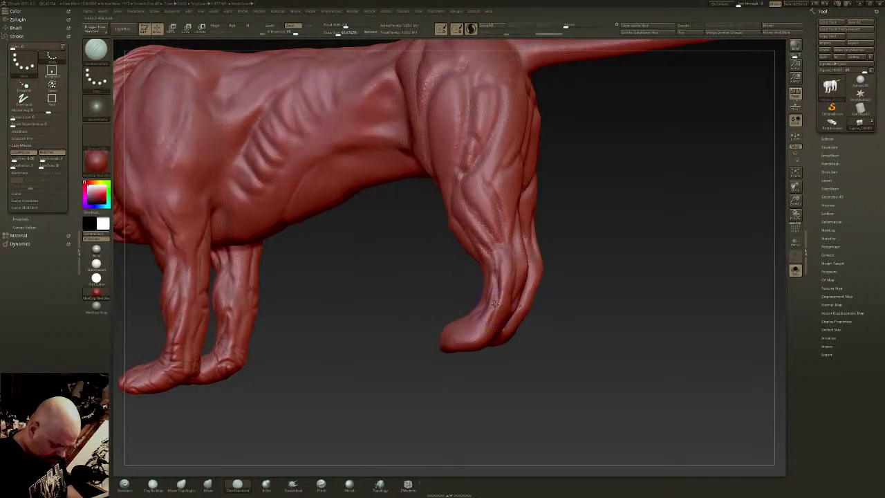
- Carve the heel and tendon grooves down the back of the hind leg's hock toward the paw
{"action": "left_click_drag", "start_coordinate": [560, 290], "coordinate": [525, 284]}
{"action": "right_click_drag", "start_coordinate": [510, 285], "coordinate": [513, 288]}
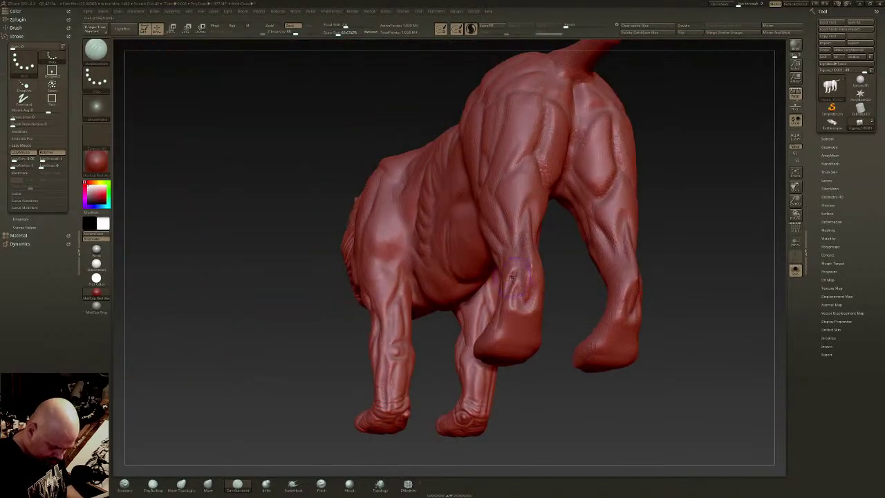
{"action": "left_click_drag", "start_coordinate": [514, 288], "coordinate": [522, 331]}
{"action": "right_click_drag", "start_coordinate": [622, 329], "coordinate": [534, 294]}
{"action": "left_click_drag", "start_coordinate": [537, 278], "coordinate": [541, 322]}
{"action": "right_click_drag", "start_coordinate": [542, 320], "coordinate": [559, 280]}
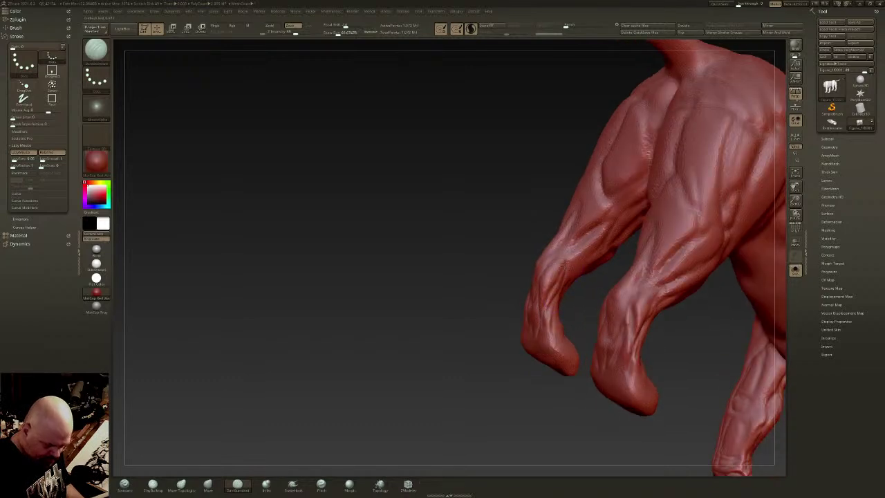
- Soften the deep crease around the inner hamstring on the back of the thigh and blend it into the leg
{"action": "right_click_drag", "start_coordinate": [611, 195], "coordinate": [604, 173]}
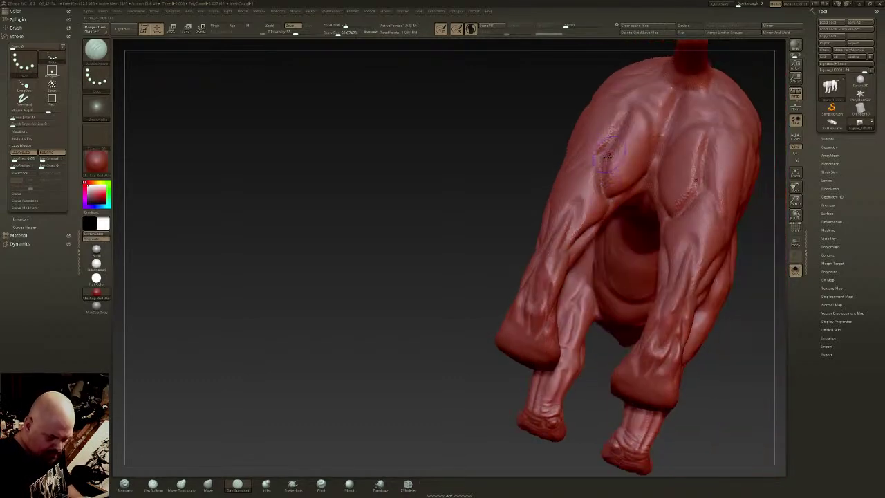
{"action": "right_click_drag", "start_coordinate": [654, 146], "coordinate": [561, 264]}
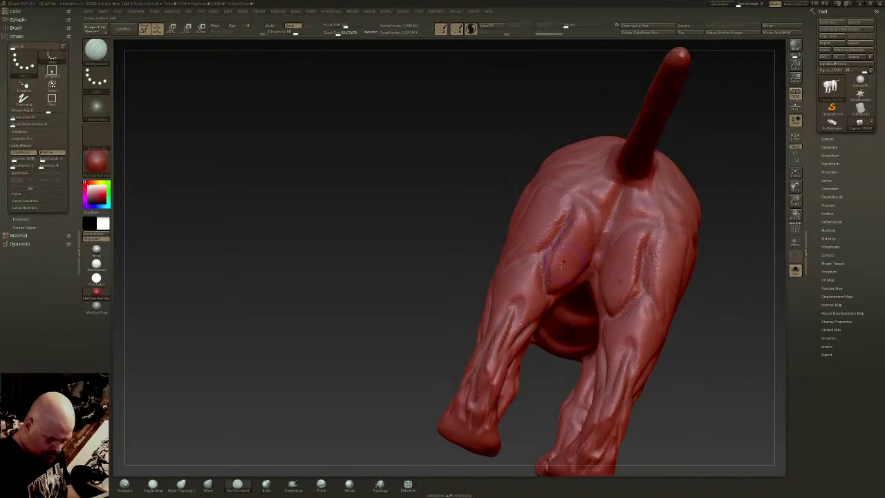
{"action": "key", "text": "shift"}
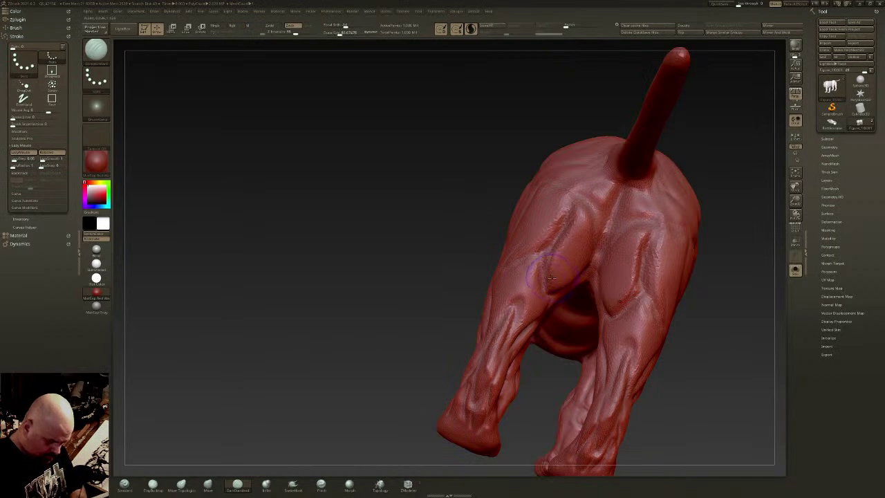
{"action": "key", "text": "shift"}
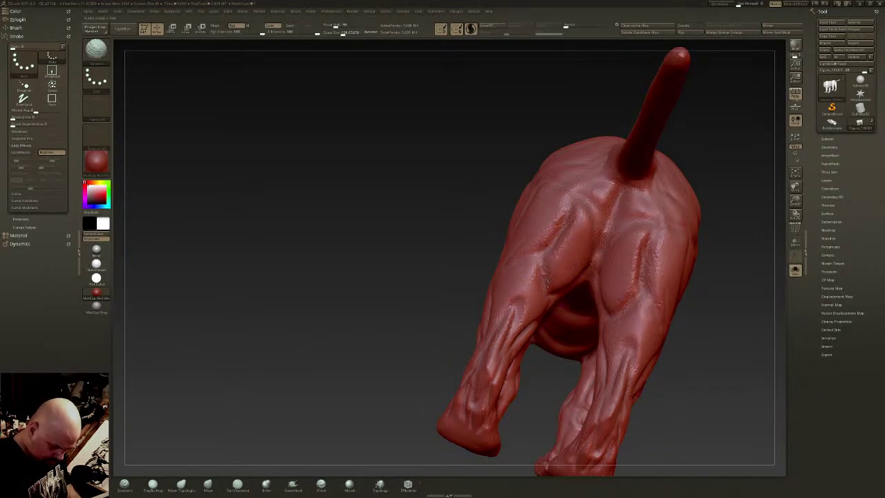
{"action": "left_click_drag", "start_coordinate": [512, 330], "coordinate": [536, 271]}
{"action": "left_click_drag", "start_coordinate": [562, 243], "coordinate": [585, 223]}
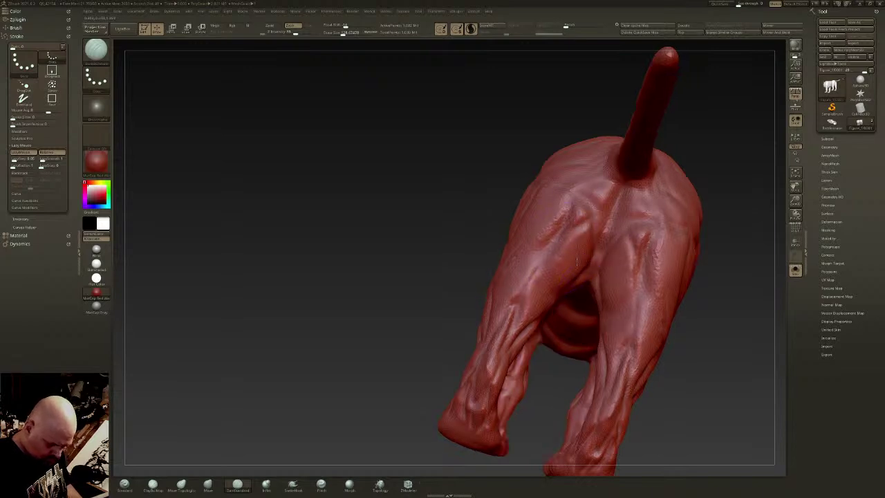
- Carve muscle creases from below the tail base outward across the buttocks and down the rear thigh, smoothing the transitions
{"action": "right_click_drag", "start_coordinate": [582, 263], "coordinate": [525, 273]}
{"action": "mouse_move", "coordinate": [581, 283]}
{"action": "left_mouse_down"}
{"action": "mouse_move", "coordinate": [547, 322]}
{"action": "mouse_move", "coordinate": [585, 286]}
{"action": "mouse_move", "coordinate": [579, 280]}
{"action": "left_mouse_up"}
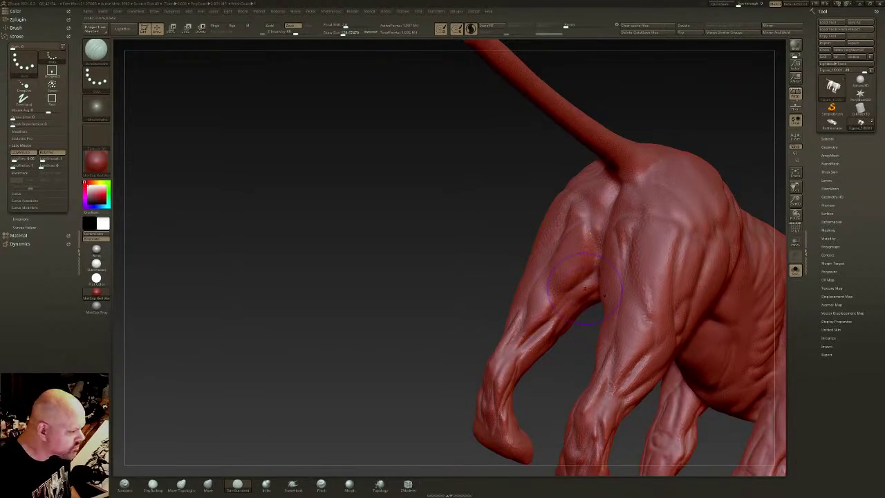
{"action": "right_click_drag", "start_coordinate": [581, 291], "coordinate": [583, 278]}
{"action": "right_click_drag", "start_coordinate": [564, 305], "coordinate": [643, 294]}
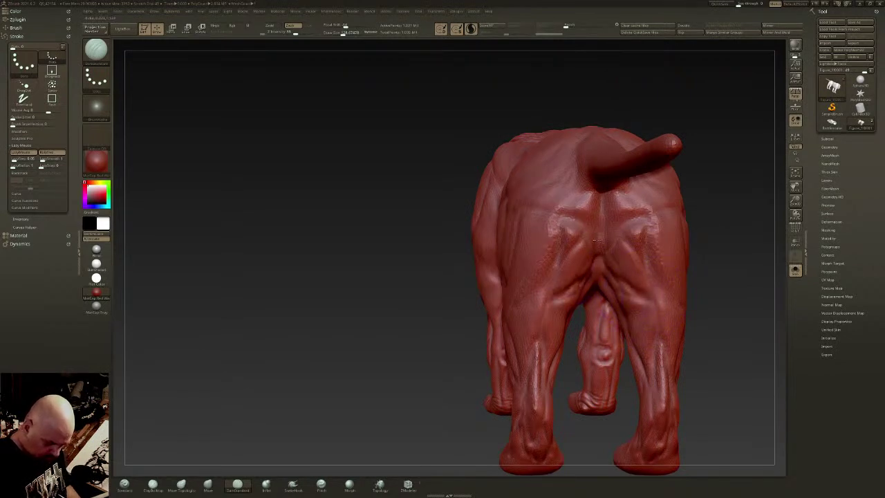
{"action": "mouse_move", "coordinate": [599, 216]}
{"action": "left_mouse_down"}
{"action": "mouse_move", "coordinate": [569, 268]}
{"action": "mouse_move", "coordinate": [544, 249]}
{"action": "mouse_move", "coordinate": [552, 240]}
{"action": "left_mouse_up"}
{"action": "left_click_drag", "start_coordinate": [593, 201], "coordinate": [546, 220]}
{"action": "left_click_drag", "start_coordinate": [593, 197], "coordinate": [515, 204]}
{"action": "mouse_move", "coordinate": [578, 212]}
{"action": "left_mouse_down", "text": "shift"}
{"action": "mouse_move", "coordinate": [556, 246]}
{"action": "mouse_move", "coordinate": [566, 220]}
{"action": "mouse_move", "coordinate": [586, 250]}
{"action": "left_mouse_up", "text": "shift"}
{"action": "mouse_move", "coordinate": [546, 220]}
{"action": "left_mouse_down"}
{"action": "mouse_move", "coordinate": [595, 257]}
{"action": "mouse_move", "coordinate": [574, 278]}
{"action": "left_mouse_up"}
{"action": "left_click_drag", "start_coordinate": [346, 277], "coordinate": [442, 277]}
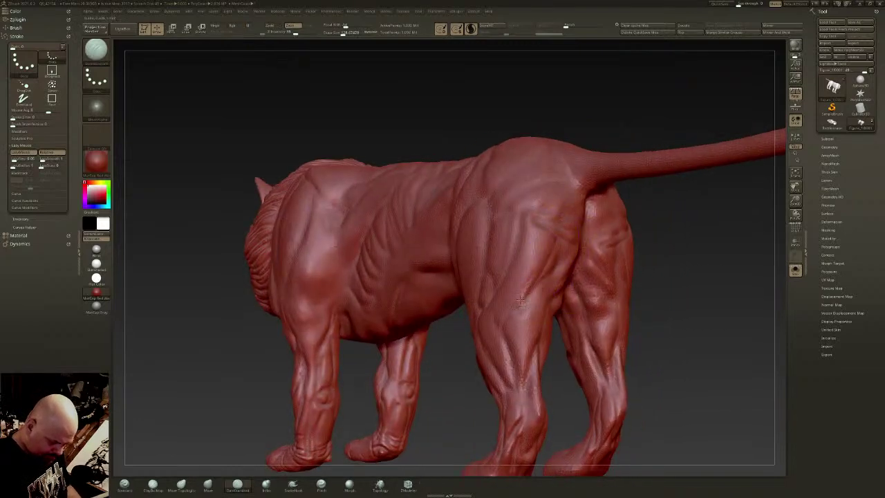
- Carve the centre groove between the buttocks below the tail and smooth the surrounding muscle forms
{"action": "right_click_drag", "start_coordinate": [604, 282], "coordinate": [547, 282]}
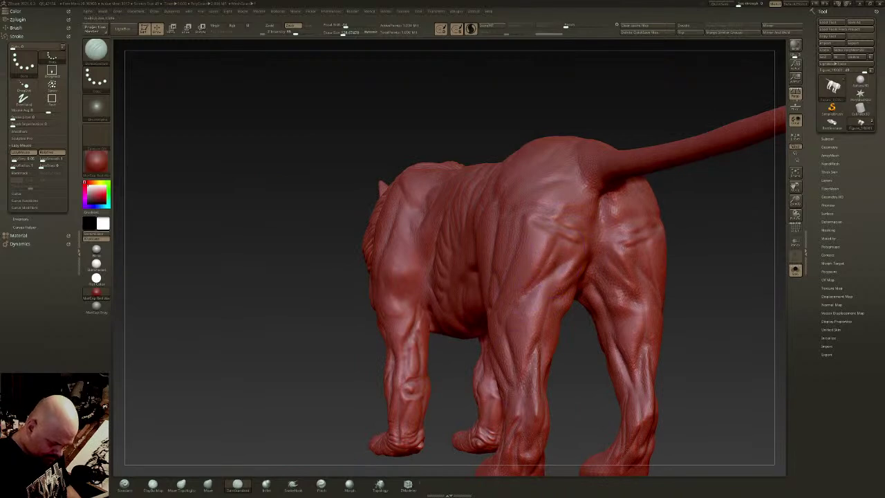
{"action": "right_click_drag", "start_coordinate": [565, 273], "coordinate": [594, 251]}
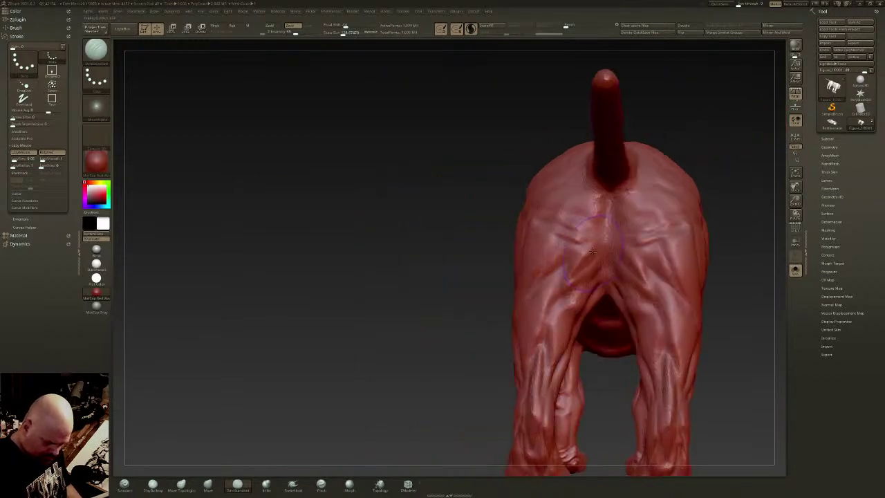
{"action": "left_click_drag", "start_coordinate": [607, 211], "coordinate": [607, 281]}
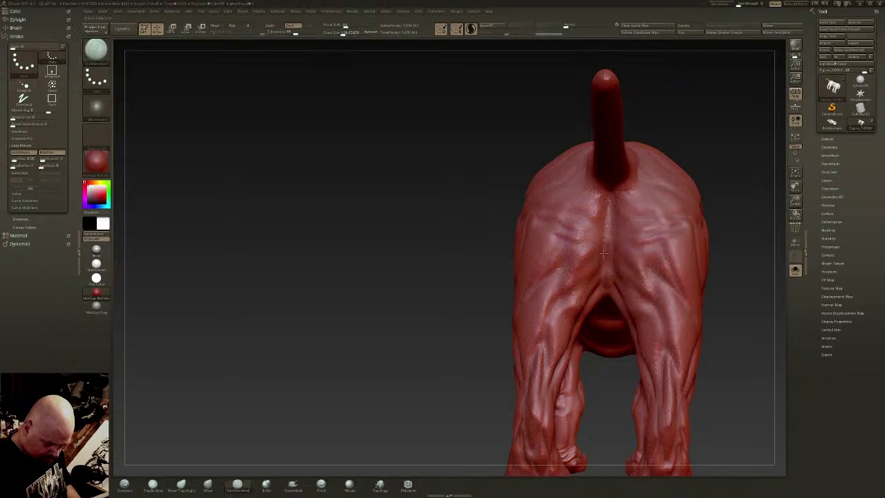
{"action": "right_click_drag", "start_coordinate": [595, 202], "coordinate": [571, 218]}
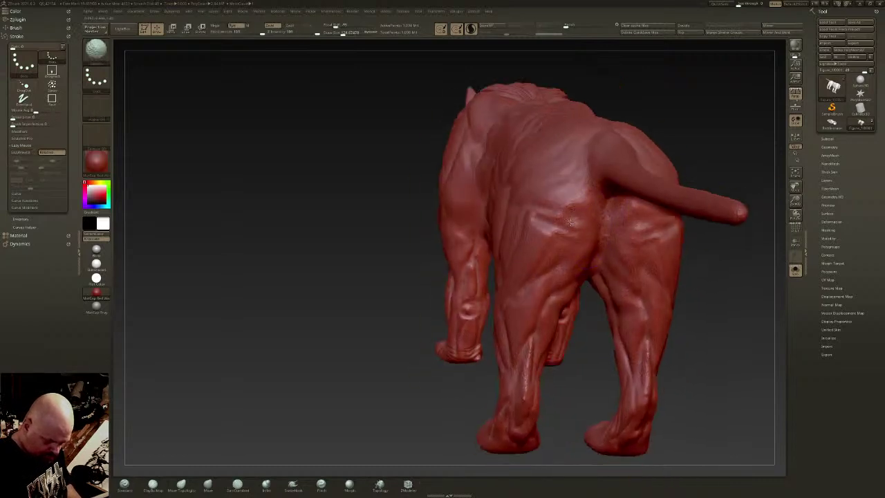
{"action": "left_click_drag", "start_coordinate": [571, 229], "coordinate": [566, 222], "text": "shift"}
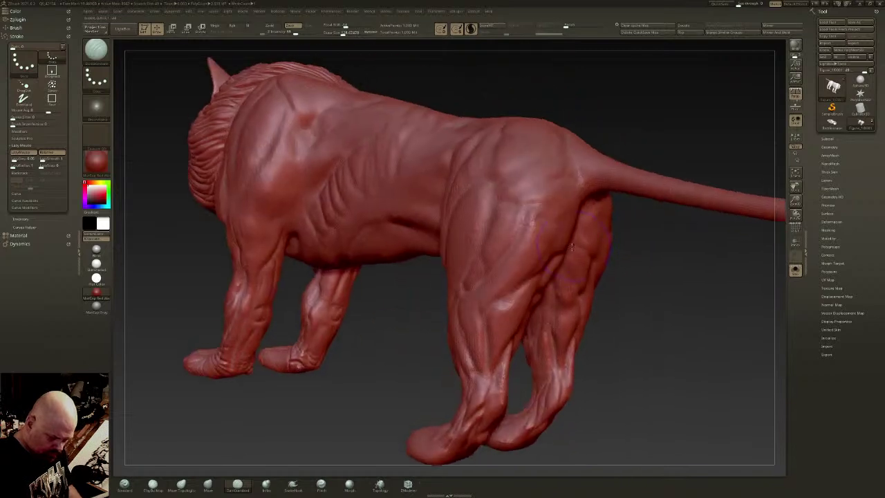
- Carve diagonal muscle bands from the tail base down across the rear of the haunch
{"action": "mouse_move", "coordinate": [540, 241]}
{"action": "left_mouse_down"}
{"action": "mouse_move", "coordinate": [529, 228]}
{"action": "mouse_move", "coordinate": [539, 238]}
{"action": "mouse_move", "coordinate": [573, 204]}
{"action": "mouse_move", "coordinate": [503, 195]}
{"action": "mouse_move", "coordinate": [532, 210]}
{"action": "mouse_move", "coordinate": [539, 197]}
{"action": "left_mouse_up"}
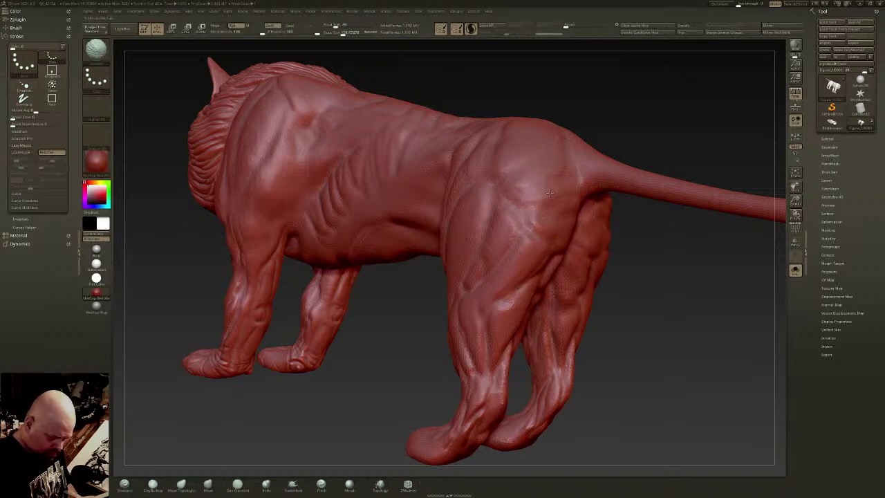
{"action": "right_click_drag", "start_coordinate": [587, 244], "coordinate": [573, 217]}
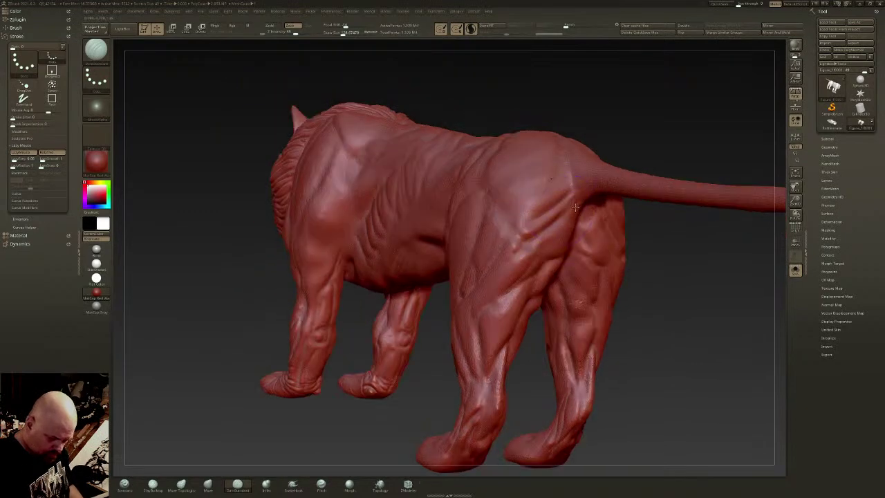
{"action": "left_click_drag", "start_coordinate": [575, 207], "coordinate": [527, 269]}
{"action": "left_click_drag", "start_coordinate": [567, 231], "coordinate": [533, 274]}
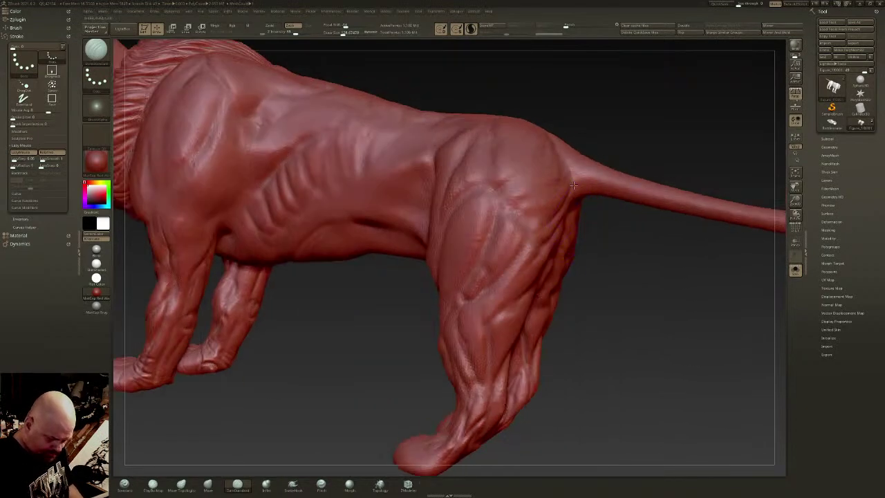
- Define the muscle folds over the hip and outer thigh and smooth them
{"action": "left_click_drag", "start_coordinate": [530, 182], "coordinate": [501, 183]}
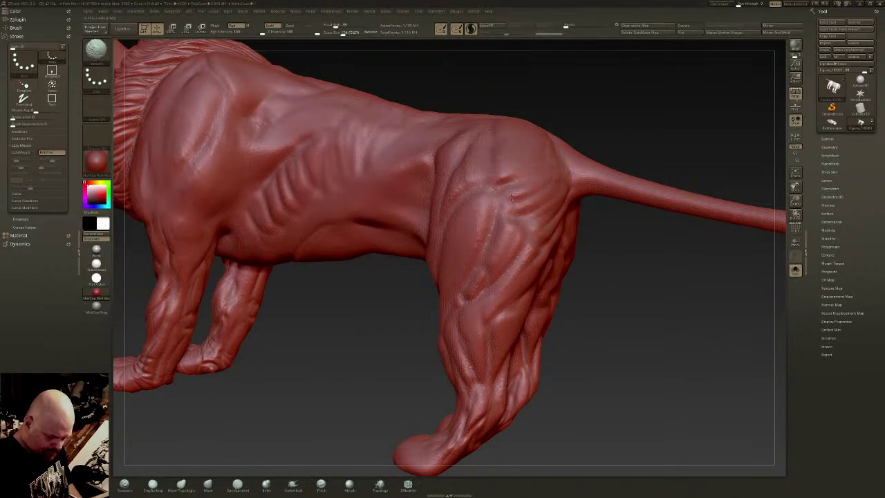
{"action": "key", "text": "shift"}
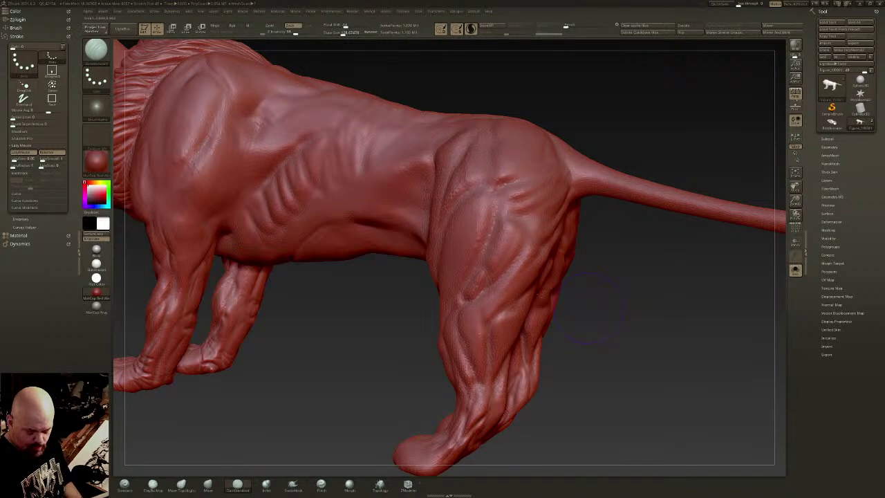
{"action": "mouse_move", "coordinate": [488, 366]}
{"action": "right_mouse_down"}
{"action": "mouse_move", "coordinate": [535, 300]}
{"action": "mouse_move", "coordinate": [530, 272]}
{"action": "right_mouse_up"}
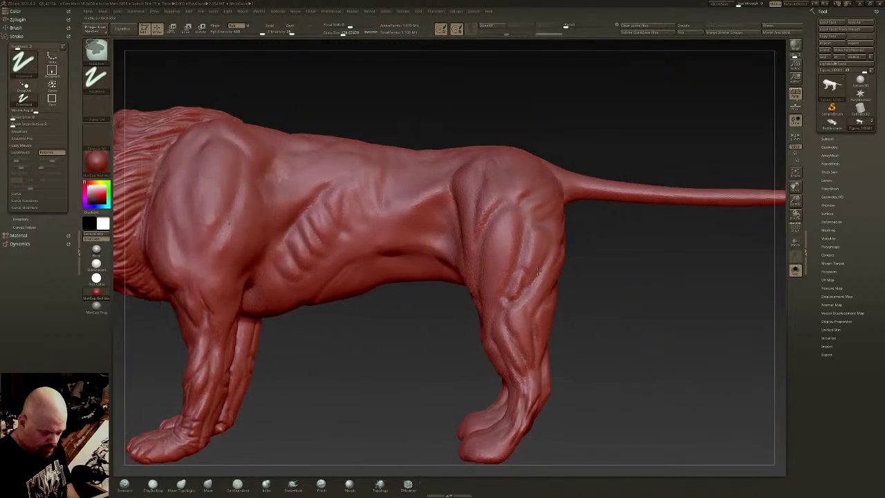
{"action": "left_click_drag", "start_coordinate": [530, 273], "coordinate": [550, 235]}
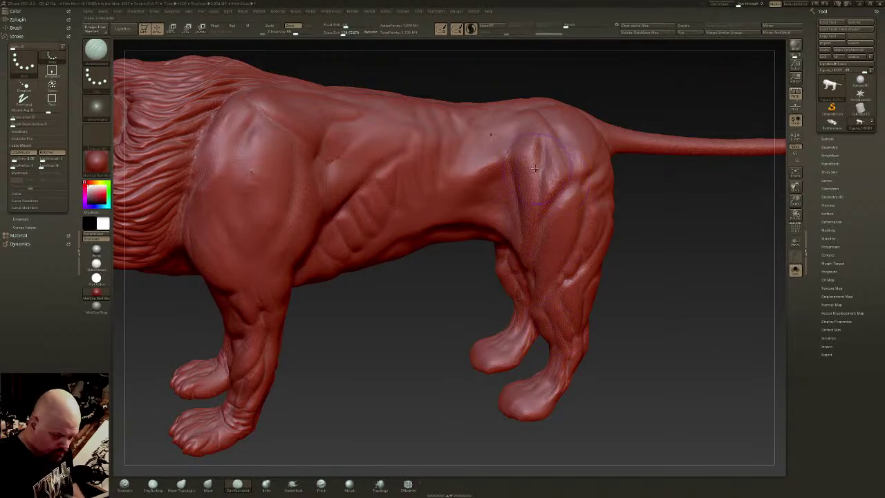
- Carve creases across the flank in front of the hip and along the lower back, then smooth them
{"action": "right_click_drag", "start_coordinate": [541, 169], "coordinate": [556, 220], "text": "alt"}
{"action": "mouse_move", "coordinate": [473, 218]}
{"action": "left_mouse_down"}
{"action": "mouse_move", "coordinate": [520, 234]}
{"action": "mouse_move", "coordinate": [499, 228]}
{"action": "mouse_move", "coordinate": [510, 234]}
{"action": "left_mouse_up"}
{"action": "mouse_move", "coordinate": [472, 226]}
{"action": "left_mouse_down"}
{"action": "mouse_move", "coordinate": [506, 237]}
{"action": "mouse_move", "coordinate": [450, 234]}
{"action": "left_mouse_up"}
{"action": "key", "text": "shift"}
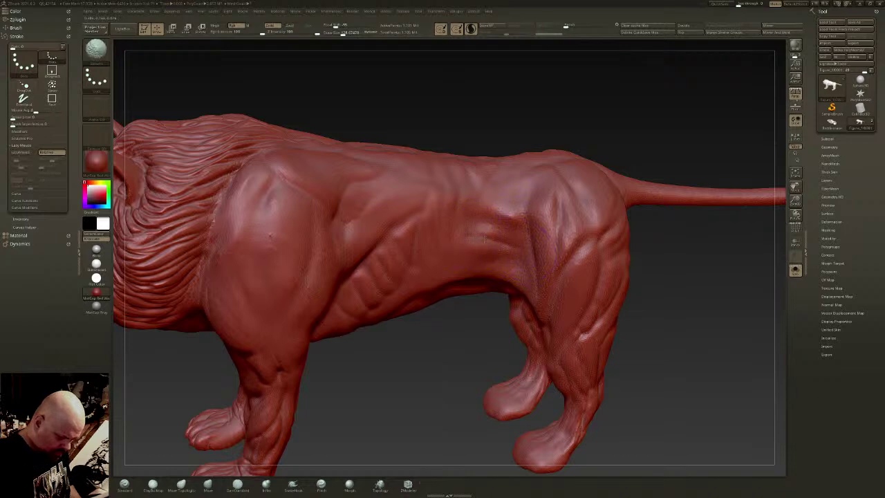
{"action": "mouse_move", "coordinate": [500, 223]}
{"action": "left_mouse_down"}
{"action": "mouse_move", "coordinate": [535, 258]}
{"action": "mouse_move", "coordinate": [549, 233]}
{"action": "left_mouse_up"}
{"action": "right_click_drag", "start_coordinate": [549, 232], "coordinate": [533, 195]}
{"action": "mouse_move", "coordinate": [533, 178]}
{"action": "left_mouse_down"}
{"action": "mouse_move", "coordinate": [458, 190]}
{"action": "mouse_move", "coordinate": [503, 178]}
{"action": "mouse_move", "coordinate": [533, 188]}
{"action": "mouse_move", "coordinate": [483, 195]}
{"action": "left_mouse_up"}
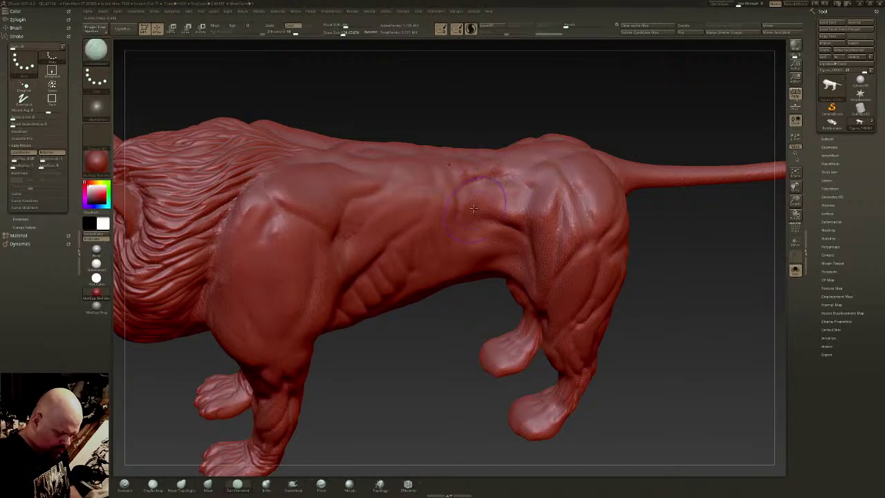
- Check the reworked hindquarters against the whole creature from the side and three-quarter front
{"action": "right_click_drag", "start_coordinate": [517, 222], "coordinate": [543, 205]}
{"action": "right_click_drag", "start_coordinate": [553, 277], "coordinate": [578, 228], "text": "ctrl"}
{"action": "mouse_move", "coordinate": [603, 277]}
{"action": "right_mouse_down"}
{"action": "mouse_move", "coordinate": [591, 278]}
{"action": "mouse_move", "coordinate": [583, 242]}
{"action": "right_mouse_up"}
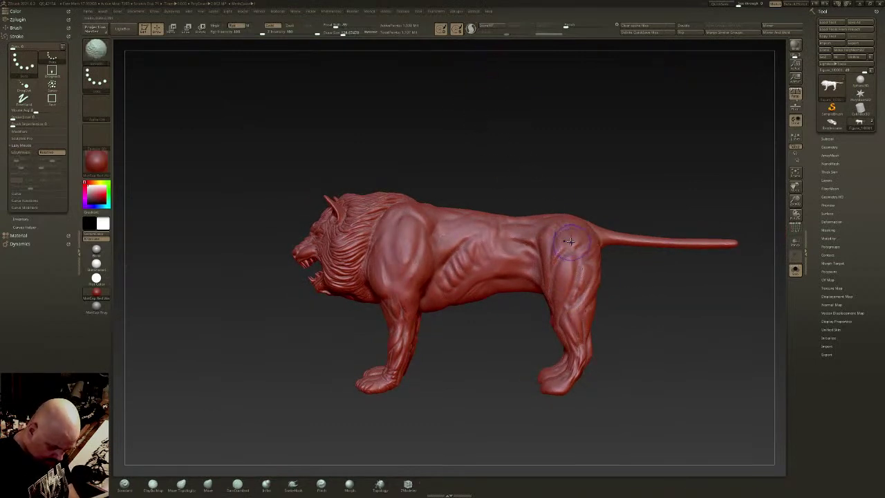
{"action": "key", "text": "shift"}
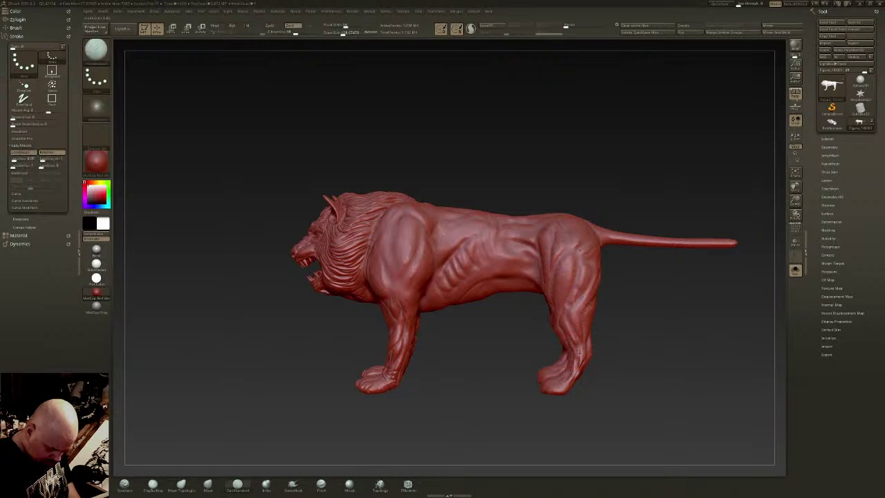
{"action": "right_click_drag", "start_coordinate": [573, 352], "coordinate": [578, 357]}
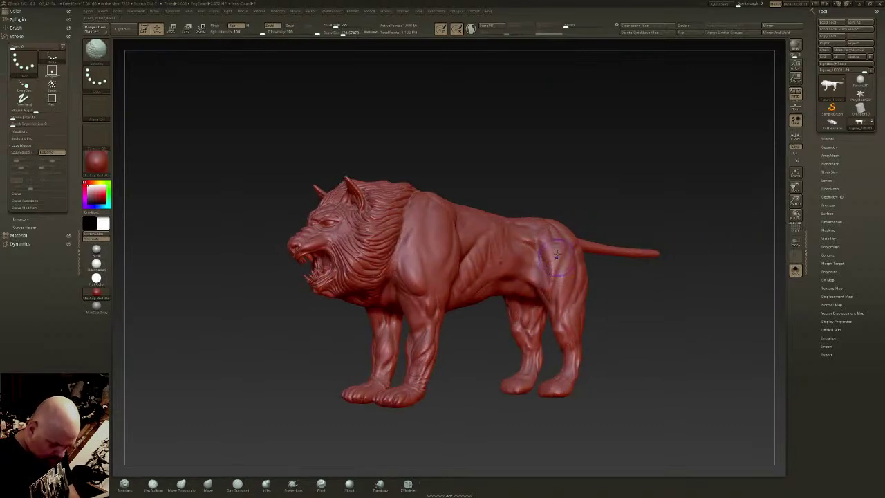
{"action": "mouse_move", "coordinate": [554, 234]}
{"action": "right_mouse_down"}
{"action": "mouse_move", "coordinate": [566, 221]}
{"action": "mouse_move", "coordinate": [562, 262]}
{"action": "mouse_move", "coordinate": [601, 318]}
{"action": "mouse_move", "coordinate": [676, 314]}
{"action": "mouse_move", "coordinate": [638, 322]}
{"action": "right_mouse_up"}
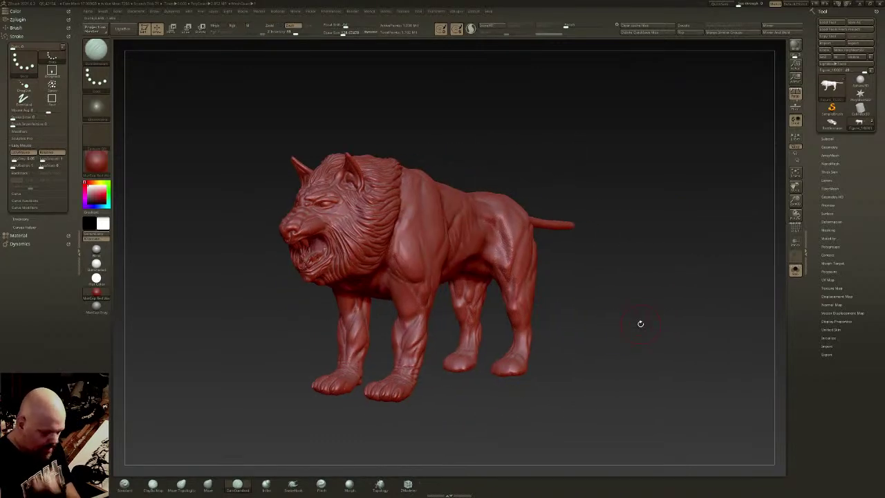
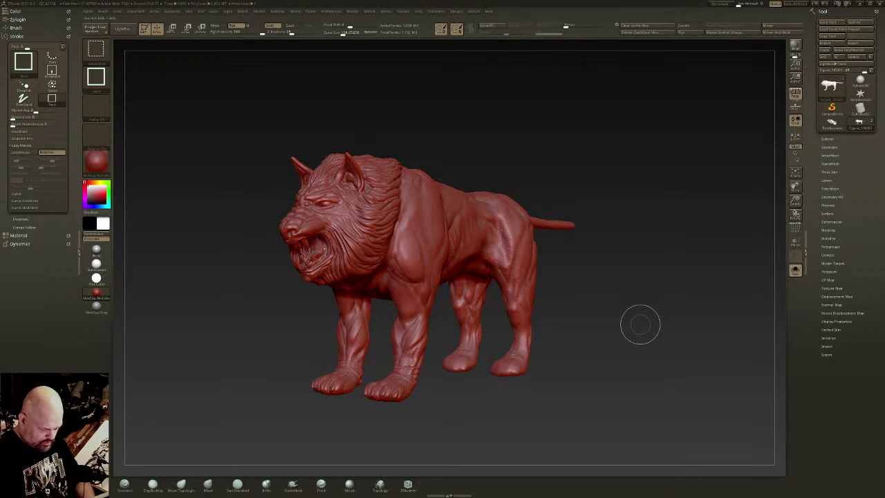
- Examine the whole creature from the side, low front and three-quarter views to judge its silhouette and mane
{"action": "mouse_move", "coordinate": [630, 257]}
{"action": "left_mouse_down"}
{"action": "mouse_move", "coordinate": [618, 269]}
{"action": "mouse_move", "coordinate": [618, 257]}
{"action": "left_mouse_up"}
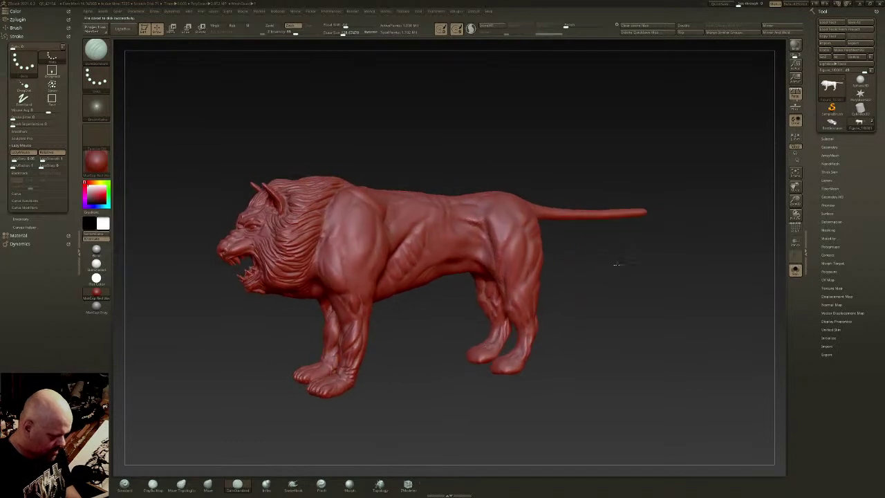
{"action": "left_click_drag", "start_coordinate": [547, 228], "coordinate": [533, 311]}
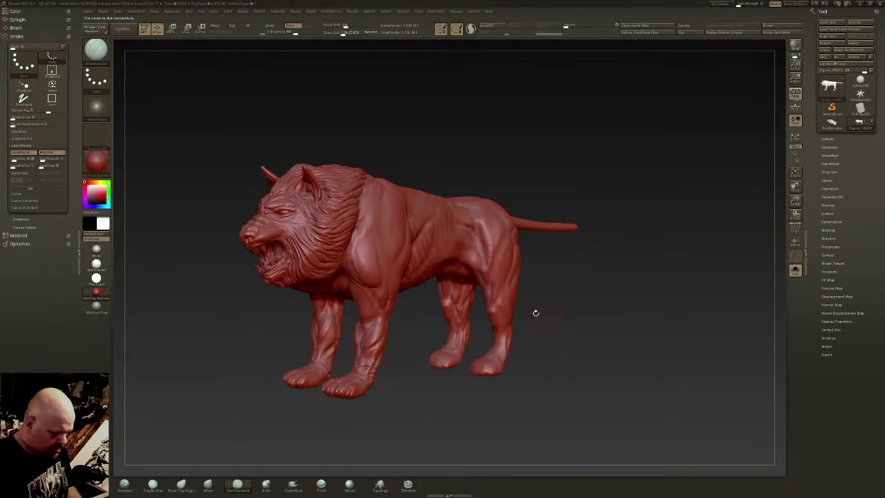
{"action": "left_click", "coordinate": [153, 483]}
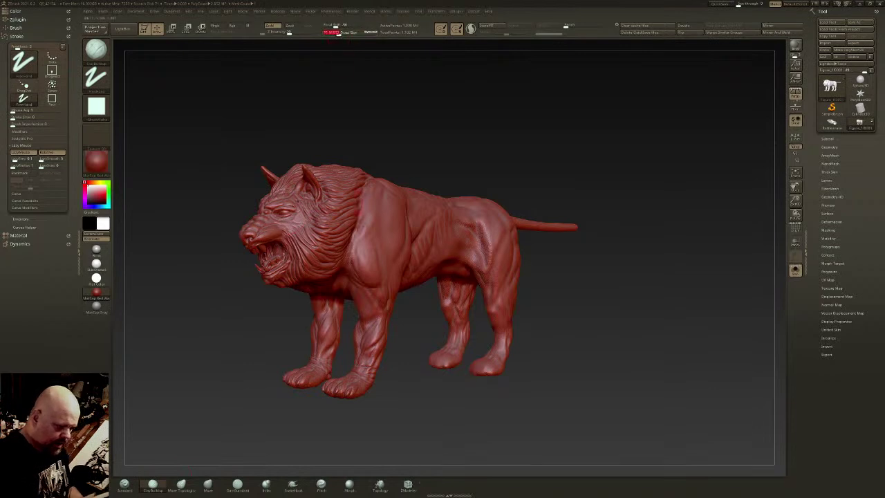
{"action": "right_click_drag", "start_coordinate": [341, 246], "coordinate": [426, 222]}
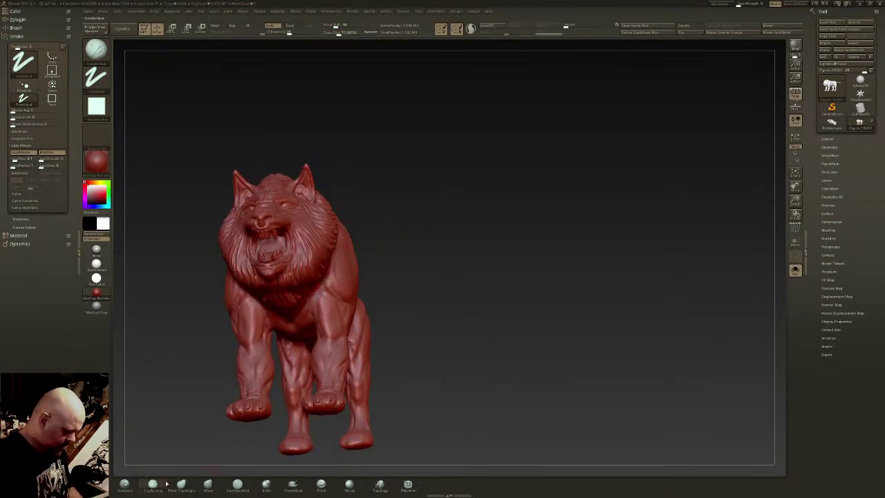
{"action": "left_click", "coordinate": [237, 484]}
{"action": "right_click_drag", "start_coordinate": [456, 276], "coordinate": [498, 127]}
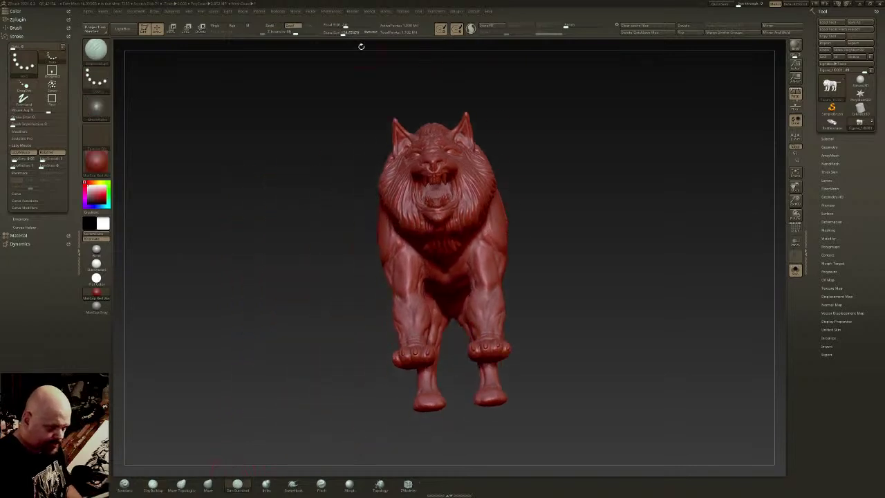
{"action": "right_click_drag", "start_coordinate": [355, 46], "coordinate": [469, 170]}
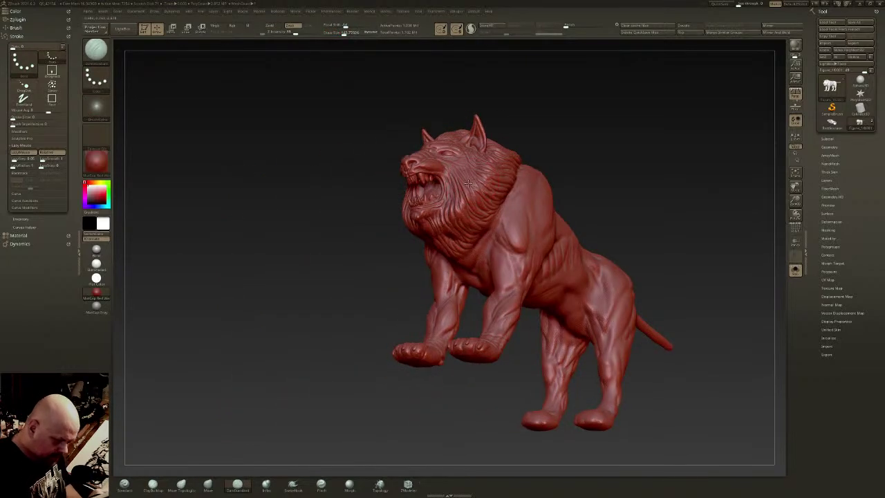
{"action": "right_click_drag", "start_coordinate": [493, 206], "coordinate": [462, 182]}
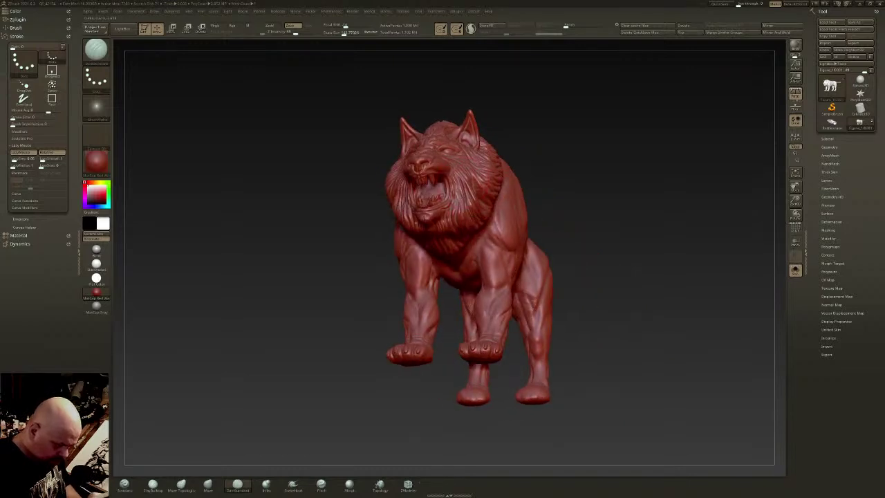
{"action": "right_click_drag", "start_coordinate": [467, 235], "coordinate": [444, 211]}
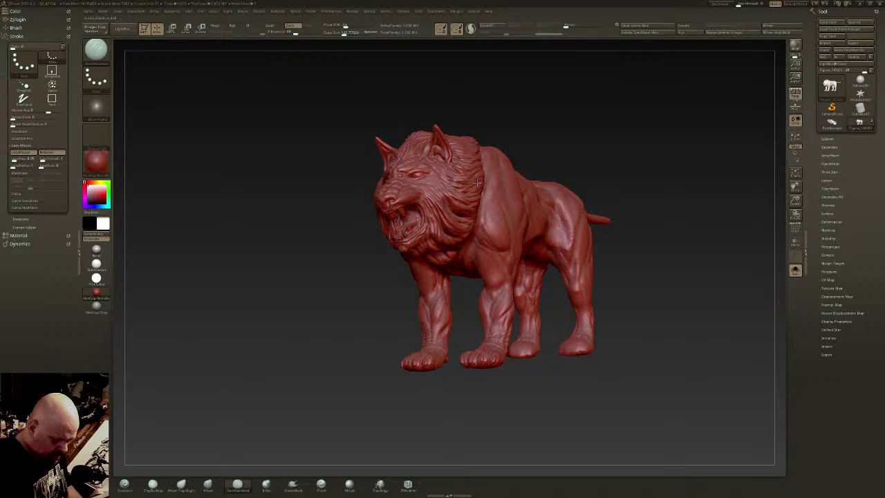
{"action": "right_click_drag", "start_coordinate": [483, 158], "coordinate": [458, 168]}
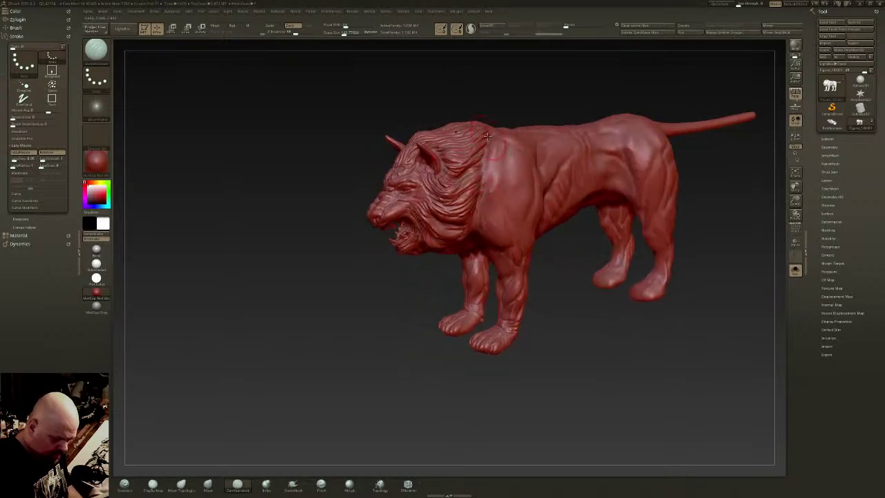
- Carve additional hair strands into the upper mane where it meets the neck and shoulder
{"action": "right_click_drag", "start_coordinate": [487, 141], "coordinate": [482, 151]}
{"action": "mouse_move", "coordinate": [483, 132]}
{"action": "left_mouse_down"}
{"action": "mouse_move", "coordinate": [446, 166]}
{"action": "mouse_move", "coordinate": [479, 123]}
{"action": "mouse_move", "coordinate": [428, 147]}
{"action": "left_mouse_up"}
{"action": "mouse_move", "coordinate": [473, 101]}
{"action": "left_mouse_down"}
{"action": "mouse_move", "coordinate": [434, 130]}
{"action": "mouse_move", "coordinate": [451, 118]}
{"action": "left_mouse_up"}
{"action": "mouse_move", "coordinate": [464, 134]}
{"action": "right_mouse_down"}
{"action": "mouse_move", "coordinate": [501, 115]}
{"action": "mouse_move", "coordinate": [568, 132]}
{"action": "mouse_move", "coordinate": [530, 149]}
{"action": "right_mouse_up"}
- Reshape the mane's rear edge beside the shoulder with the Move brush, reducing the brush size, and check both sides
{"action": "left_click", "coordinate": [208, 485]}
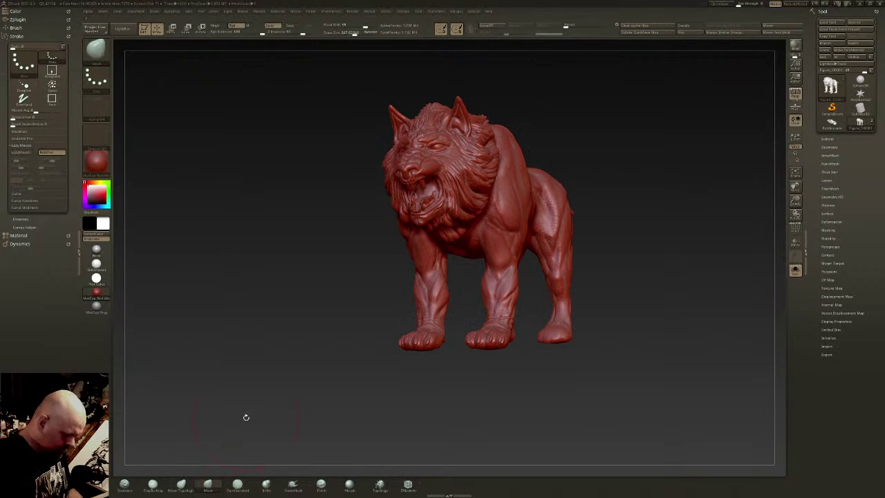
{"action": "left_click_drag", "start_coordinate": [483, 185], "coordinate": [489, 184]}
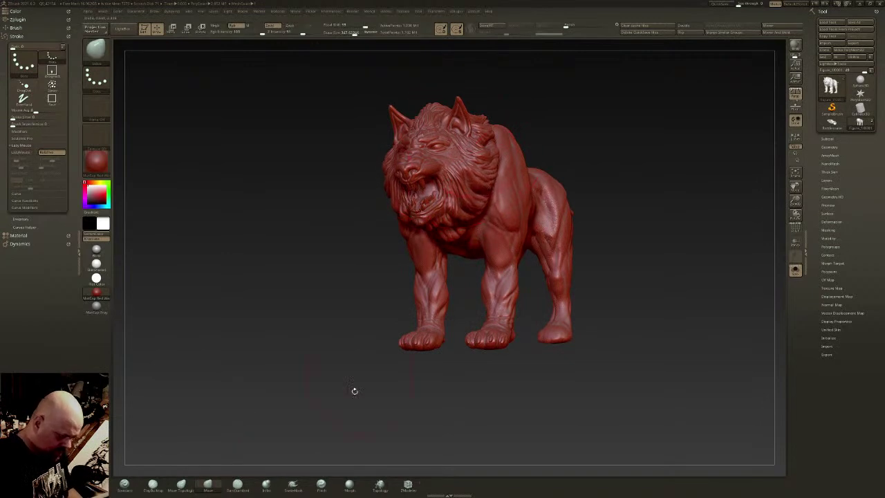
{"action": "left_click_drag", "start_coordinate": [238, 407], "coordinate": [187, 407]}
{"action": "left_click_drag", "start_coordinate": [354, 33], "coordinate": [348, 33]}
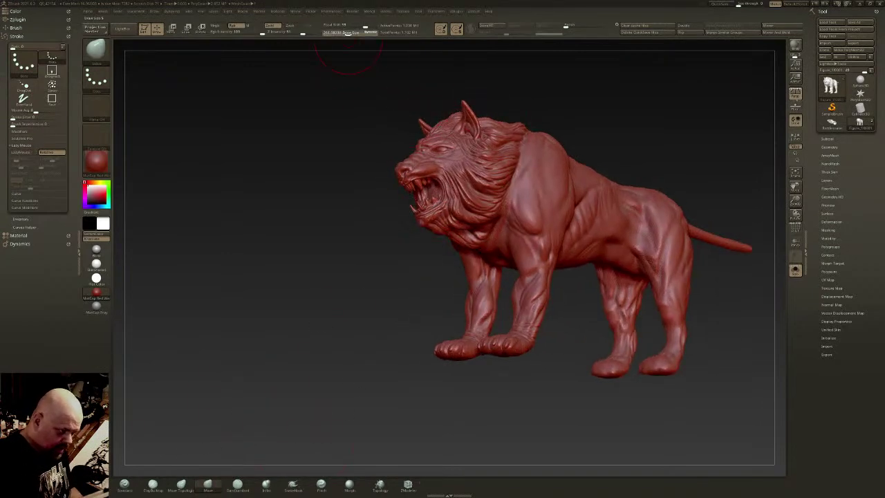
{"action": "mouse_move", "coordinate": [238, 373]}
{"action": "left_mouse_down"}
{"action": "mouse_move", "coordinate": [303, 382]}
{"action": "mouse_move", "coordinate": [282, 408]}
{"action": "mouse_move", "coordinate": [308, 373]}
{"action": "left_mouse_up"}
{"action": "mouse_move", "coordinate": [453, 202]}
{"action": "right_mouse_down"}
{"action": "mouse_move", "coordinate": [450, 195]}
{"action": "mouse_move", "coordinate": [449, 228]}
{"action": "mouse_move", "coordinate": [436, 239]}
{"action": "mouse_move", "coordinate": [462, 233]}
{"action": "mouse_move", "coordinate": [468, 172]}
{"action": "mouse_move", "coordinate": [463, 204]}
{"action": "right_mouse_up"}
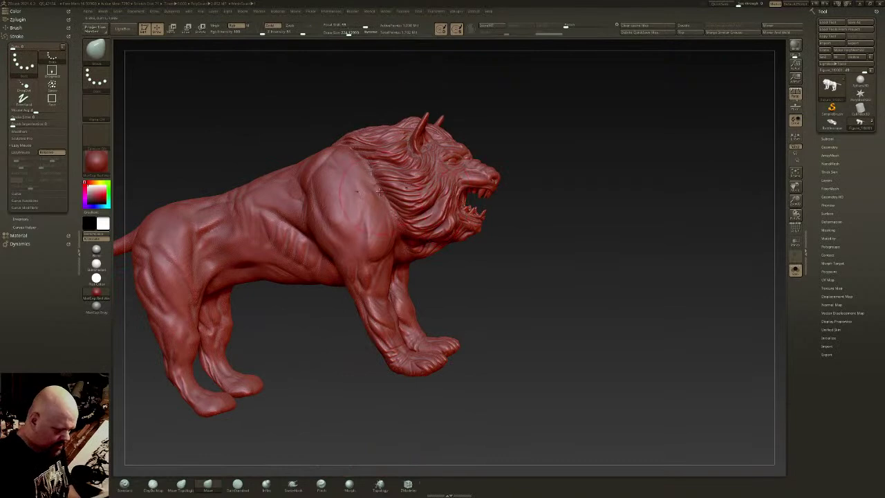
{"action": "right_click_drag", "start_coordinate": [357, 192], "coordinate": [228, 208]}
{"action": "right_click_drag", "start_coordinate": [602, 242], "coordinate": [418, 281], "text": "alt"}
{"action": "mouse_move", "coordinate": [315, 138]}
{"action": "right_mouse_down"}
{"action": "mouse_move", "coordinate": [301, 151]}
{"action": "mouse_move", "coordinate": [316, 146]}
{"action": "mouse_move", "coordinate": [602, 256]}
{"action": "mouse_move", "coordinate": [614, 276]}
{"action": "mouse_move", "coordinate": [570, 290]}
{"action": "right_mouse_up"}
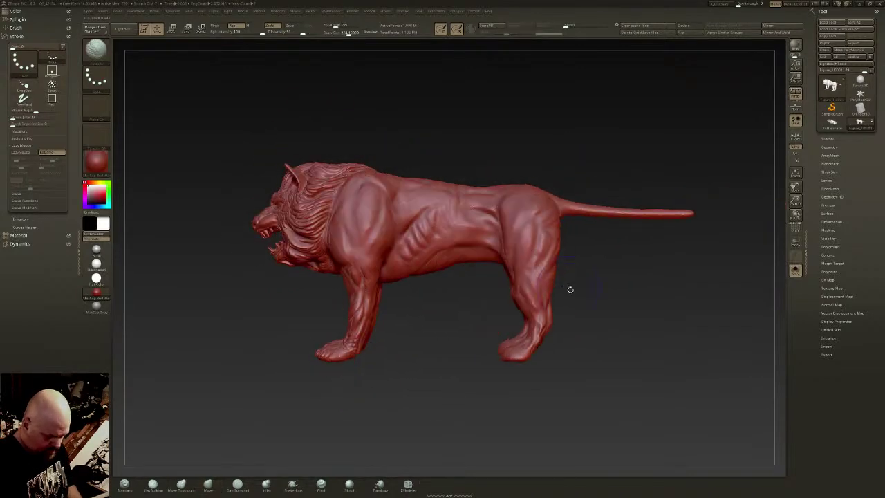
- Try remeshing the whole creature with DynaMesh and undo the result
{"action": "left_click", "coordinate": [836, 146]}
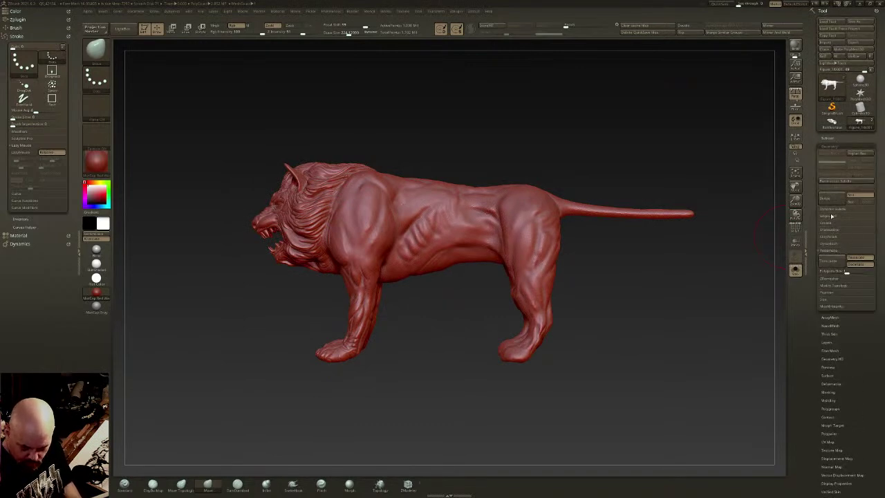
{"action": "left_click", "coordinate": [834, 245]}
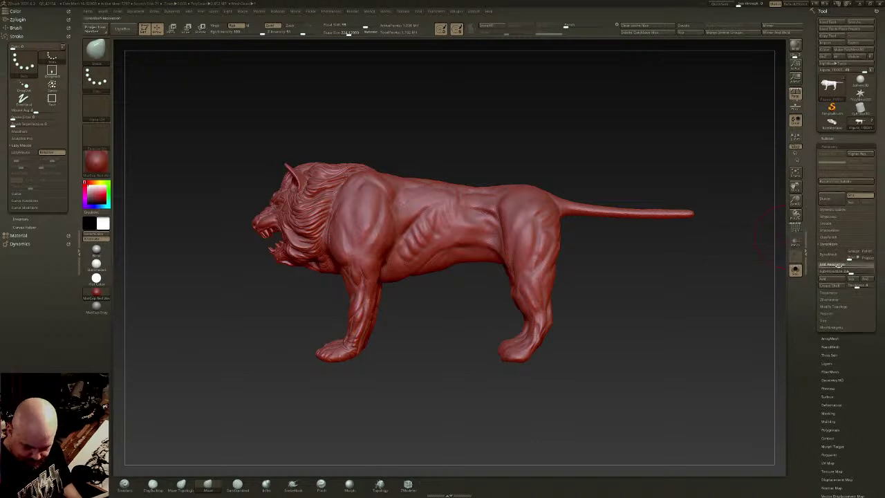
{"action": "left_click", "coordinate": [830, 255]}
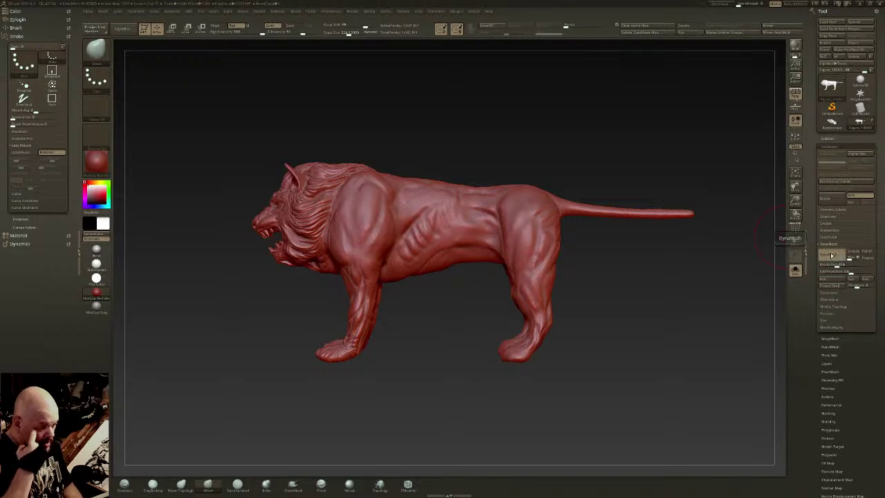
{"action": "mouse_move", "coordinate": [384, 229]}
{"action": "right_mouse_down"}
{"action": "mouse_move", "coordinate": [420, 233]}
{"action": "mouse_move", "coordinate": [446, 214]}
{"action": "mouse_move", "coordinate": [527, 260]}
{"action": "right_mouse_up"}
{"action": "key", "text": "ctrl+z"}
- Try remeshing the creature with DynaMesh using changed Project, resolution and blur settings
{"action": "left_click", "coordinate": [870, 259]}
{"action": "left_click", "coordinate": [825, 255]}
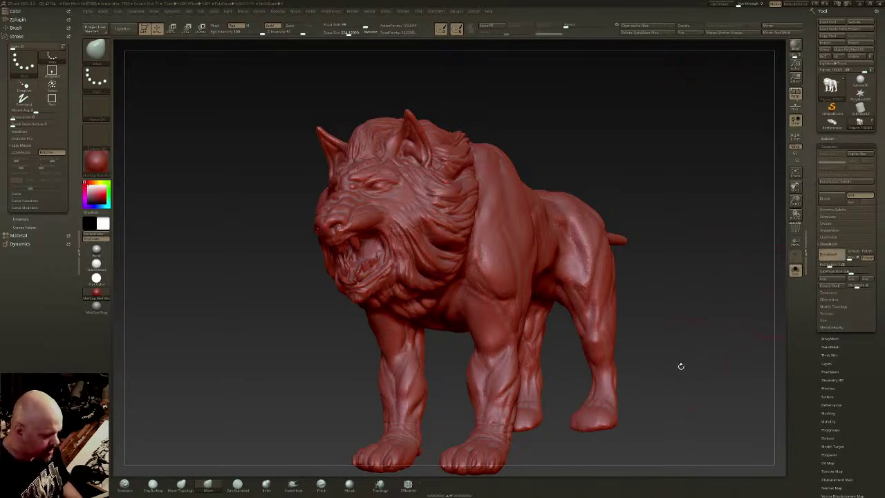
{"action": "left_click", "coordinate": [834, 265]}
{"action": "left_click", "coordinate": [834, 266]}
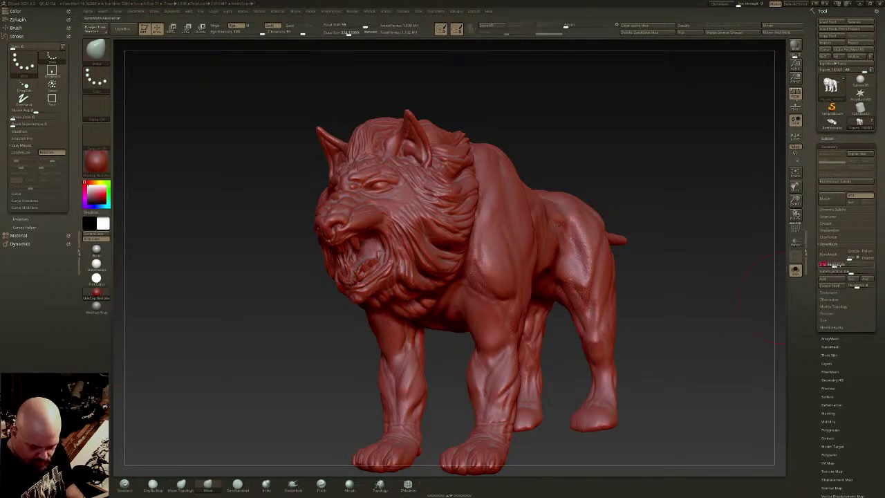
{"action": "left_click_drag", "start_coordinate": [853, 259], "coordinate": [849, 260]}
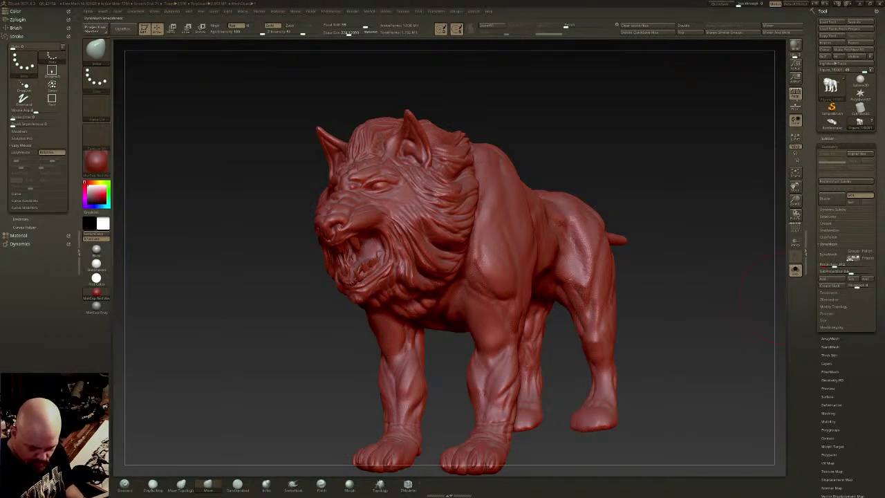
{"action": "left_click", "coordinate": [829, 256]}
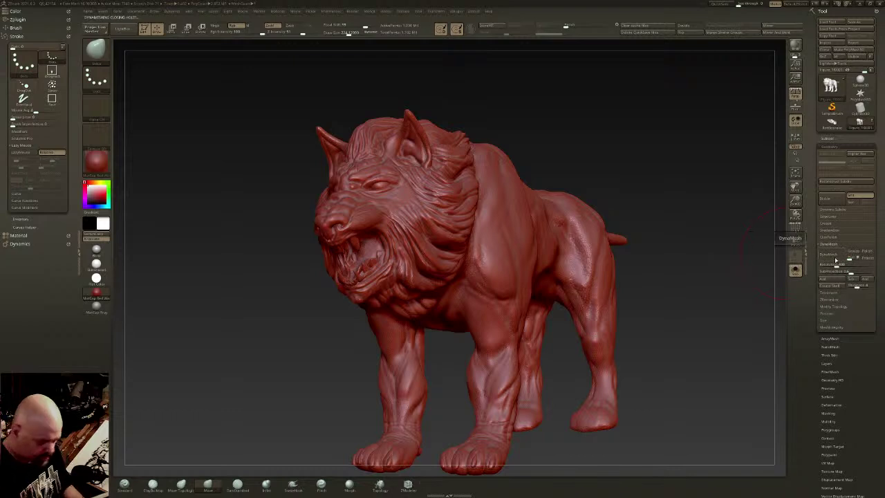
- Inspect the remeshed creature from the front and three-quarter side, and undo the DynaMesh changes
{"action": "right_click_drag", "start_coordinate": [598, 218], "coordinate": [616, 225]}
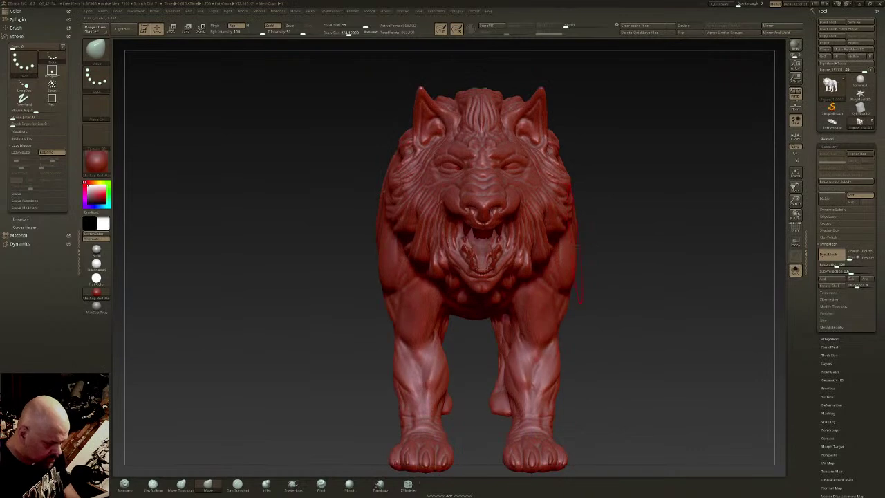
{"action": "right_click_drag", "start_coordinate": [573, 247], "coordinate": [495, 230]}
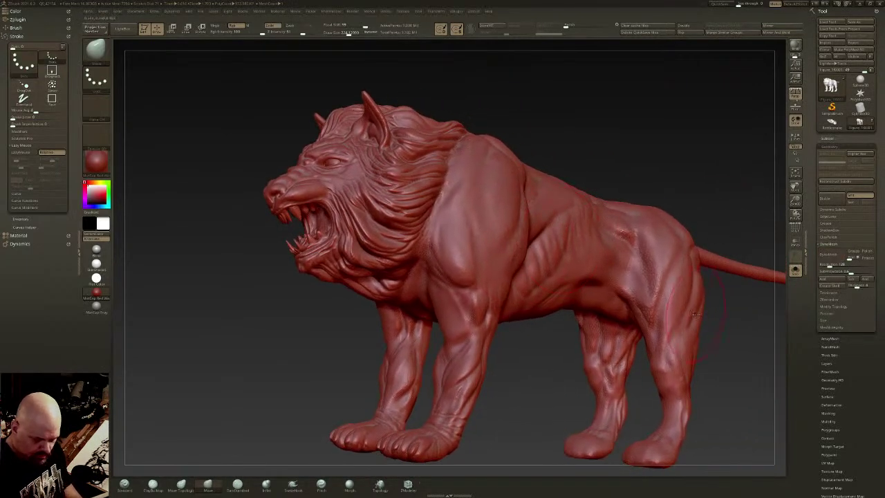
{"action": "key", "text": "ctrl+z"}
{"action": "key", "text": "ctrl+z"}
{"action": "key", "text": "ctrl+z"}
- Remesh the creature with DynaMesh with Project enabled to carry over the sculpted detail
{"action": "right_click_drag", "start_coordinate": [754, 318], "coordinate": [743, 298], "text": "alt"}
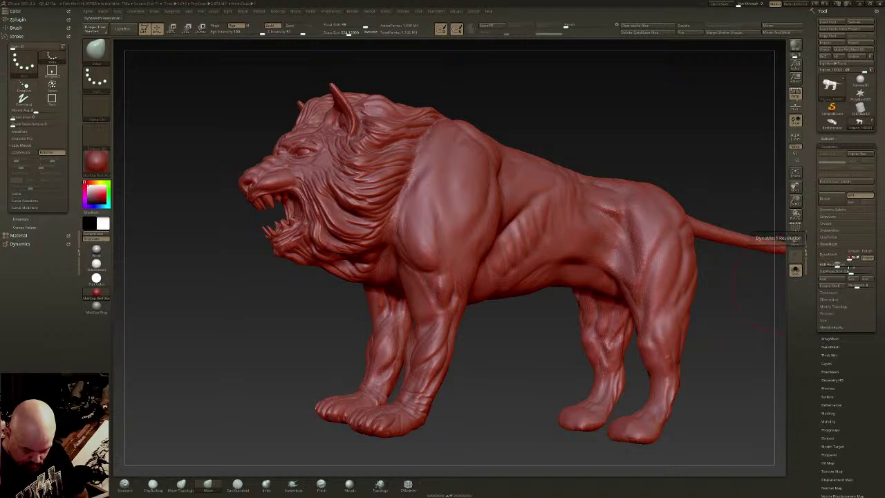
{"action": "left_click", "coordinate": [832, 257]}
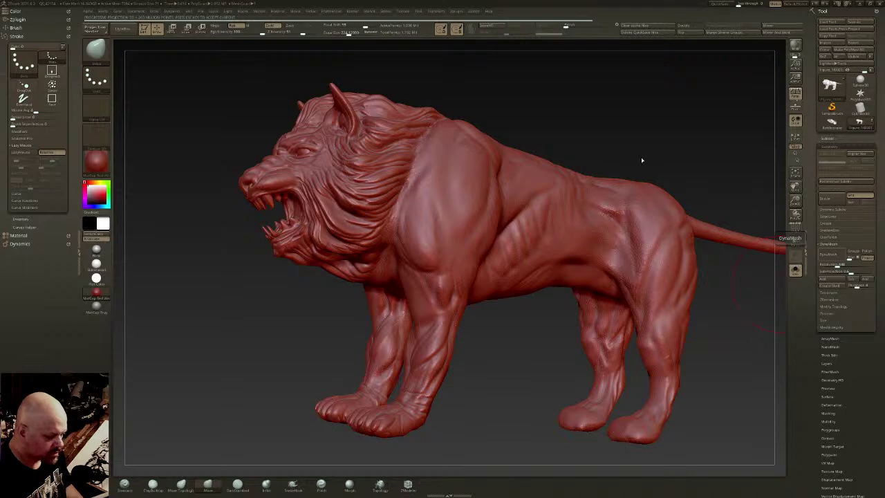
{"action": "left_click_drag", "start_coordinate": [642, 157], "coordinate": [461, 95]}
- Smooth the shoulder muscle with a smaller brush, switch to the Move brush, and check the body from both sides and behind
{"action": "left_click_drag", "start_coordinate": [349, 34], "coordinate": [345, 34]}
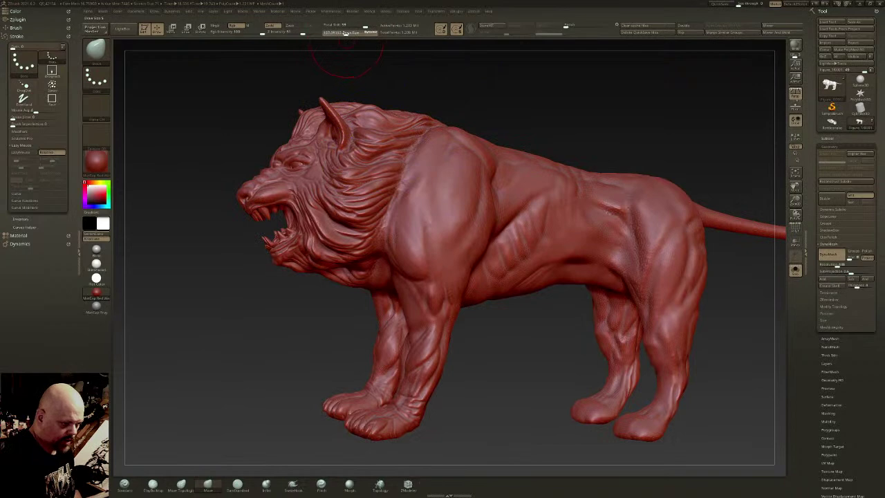
{"action": "left_click_drag", "start_coordinate": [453, 154], "coordinate": [458, 184], "text": "shift"}
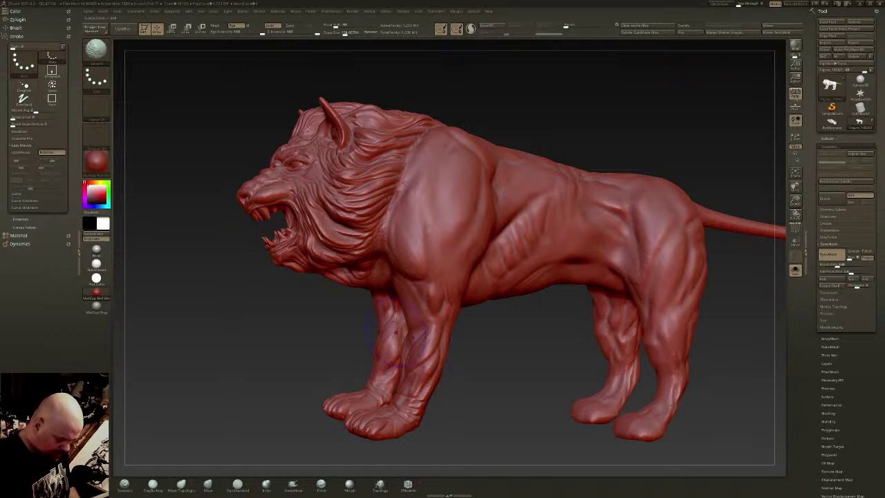
{"action": "key", "text": "b"}
{"action": "key", "text": "m"}
{"action": "key", "text": "v"}
{"action": "right_click_drag", "start_coordinate": [429, 223], "coordinate": [488, 231], "text": "shift"}
{"action": "right_click_drag", "start_coordinate": [397, 249], "coordinate": [485, 247], "text": "alt"}
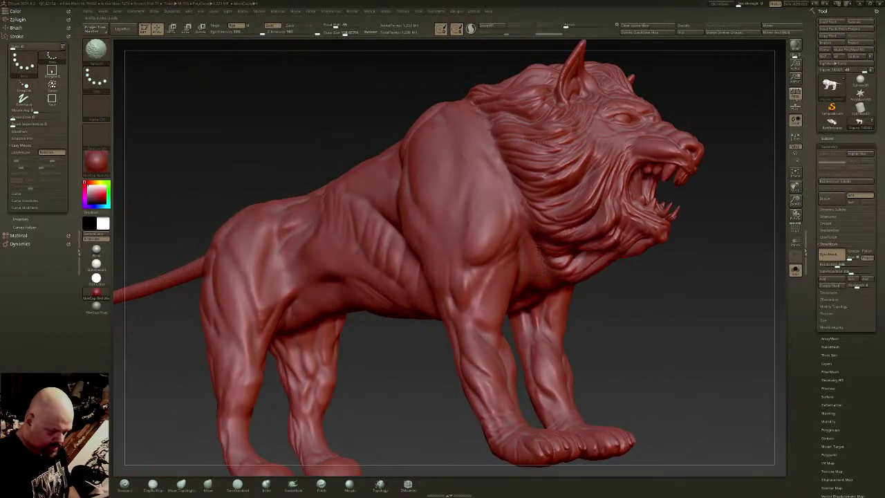
{"action": "mouse_move", "coordinate": [415, 221]}
{"action": "right_mouse_down"}
{"action": "mouse_move", "coordinate": [485, 243]}
{"action": "mouse_move", "coordinate": [429, 225]}
{"action": "mouse_move", "coordinate": [415, 177]}
{"action": "mouse_move", "coordinate": [526, 251]}
{"action": "right_mouse_up"}
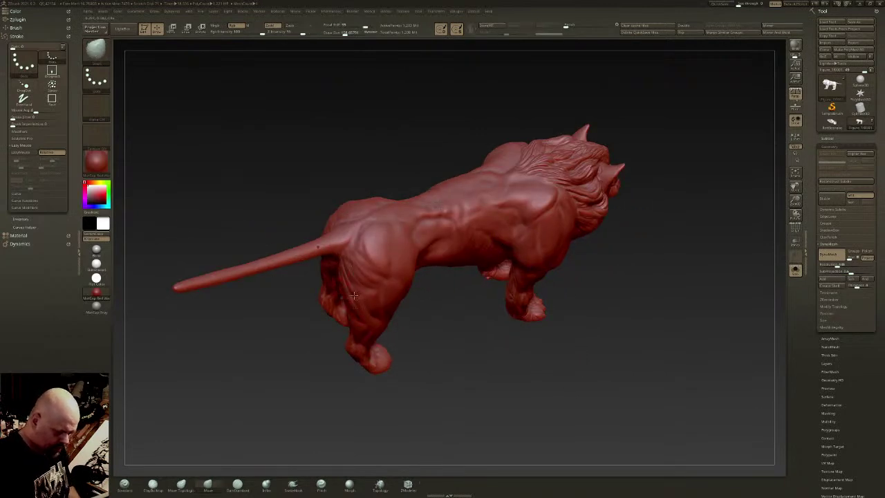
{"action": "right_click_drag", "start_coordinate": [362, 271], "coordinate": [329, 274]}
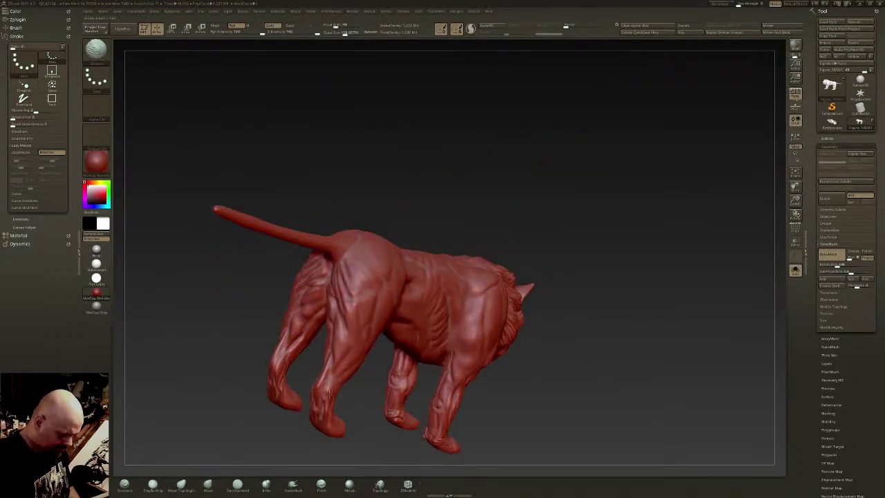
- Turn off perspective in the side view and isolate the two front paws
{"action": "mouse_move", "coordinate": [464, 412]}
{"action": "right_mouse_down"}
{"action": "mouse_move", "coordinate": [554, 349]}
{"action": "mouse_move", "coordinate": [579, 311]}
{"action": "mouse_move", "coordinate": [605, 322]}
{"action": "mouse_move", "coordinate": [588, 347]}
{"action": "right_mouse_up"}
{"action": "key", "text": "p"}
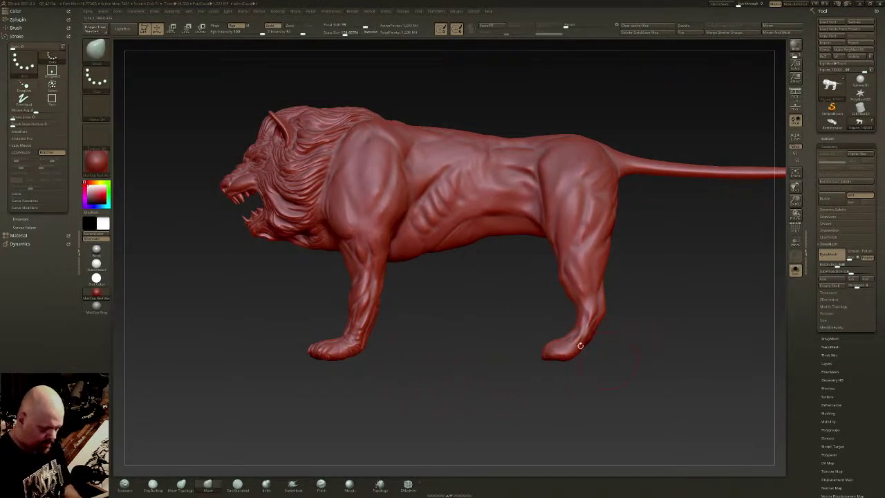
{"action": "right_click_drag", "start_coordinate": [479, 327], "coordinate": [519, 292]}
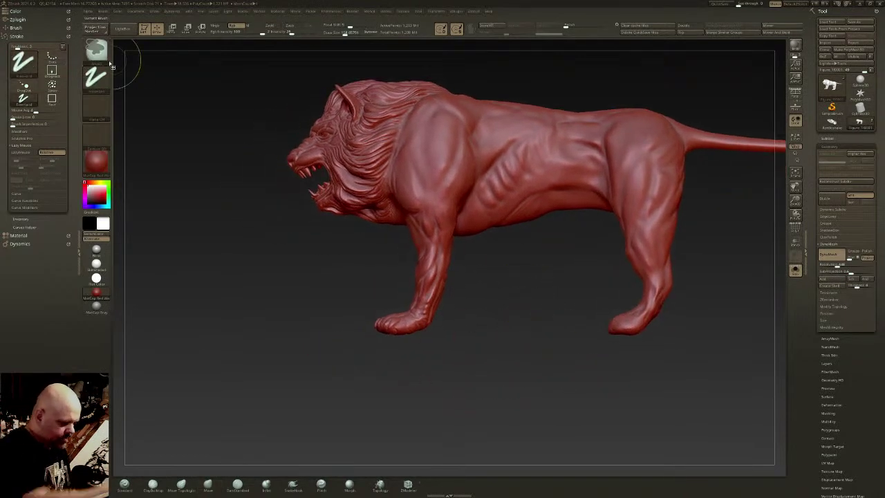
{"action": "left_click_drag", "start_coordinate": [450, 308], "coordinate": [350, 363], "text": "ctrl+shift"}
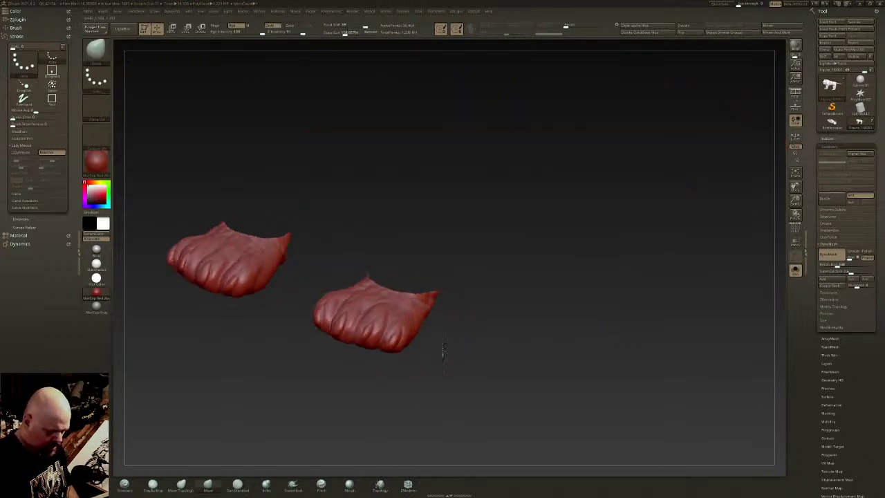
- Isolate a single front paw and create a new InsertMesh brush from it
{"action": "right_click_drag", "start_coordinate": [442, 352], "coordinate": [456, 295]}
{"action": "left_click_drag", "start_coordinate": [500, 184], "coordinate": [307, 400], "text": "ctrl+shift"}
{"action": "right_click_drag", "start_coordinate": [340, 371], "coordinate": [485, 270]}
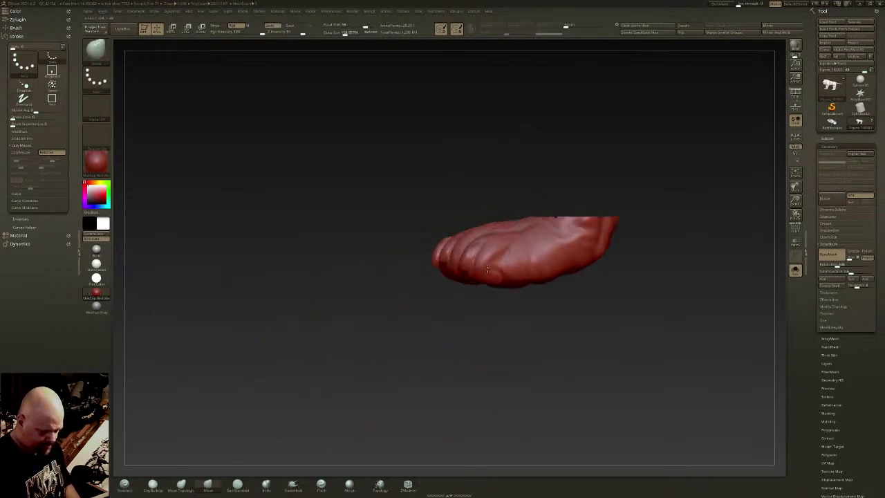
{"action": "right_click_drag", "start_coordinate": [542, 275], "coordinate": [486, 241]}
{"action": "key", "text": "b"}
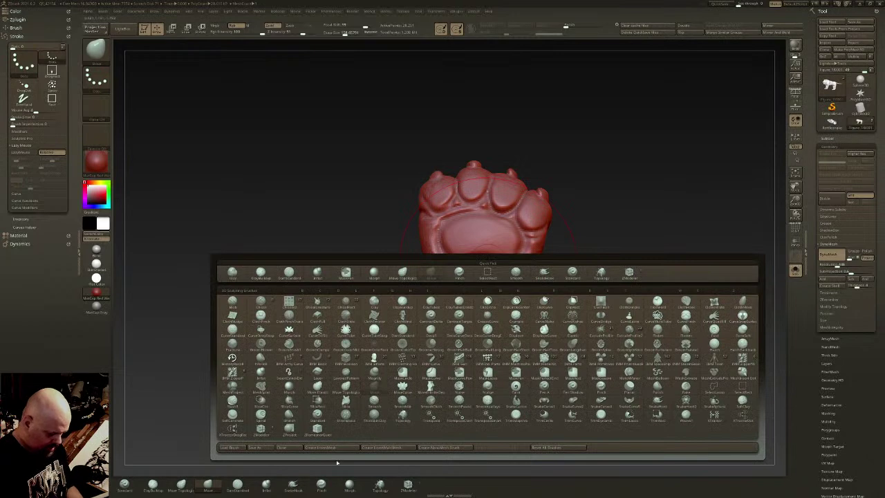
{"action": "left_click", "coordinate": [343, 447]}
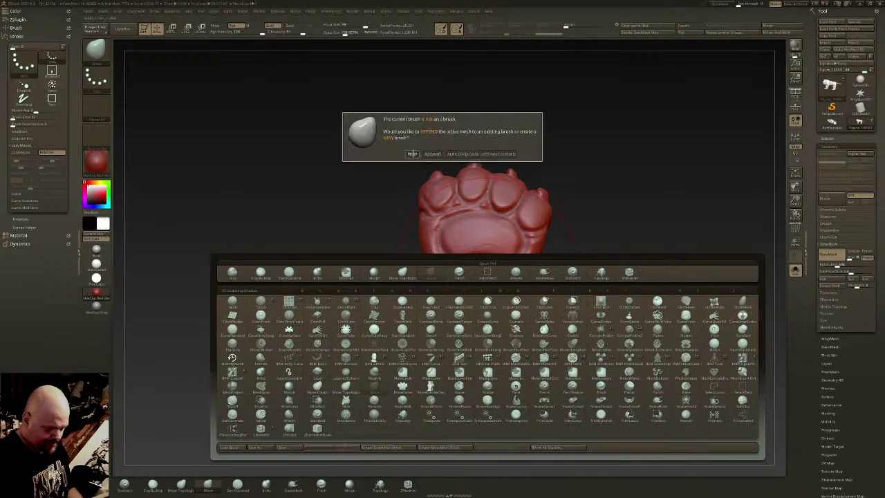
{"action": "left_click", "coordinate": [413, 154]}
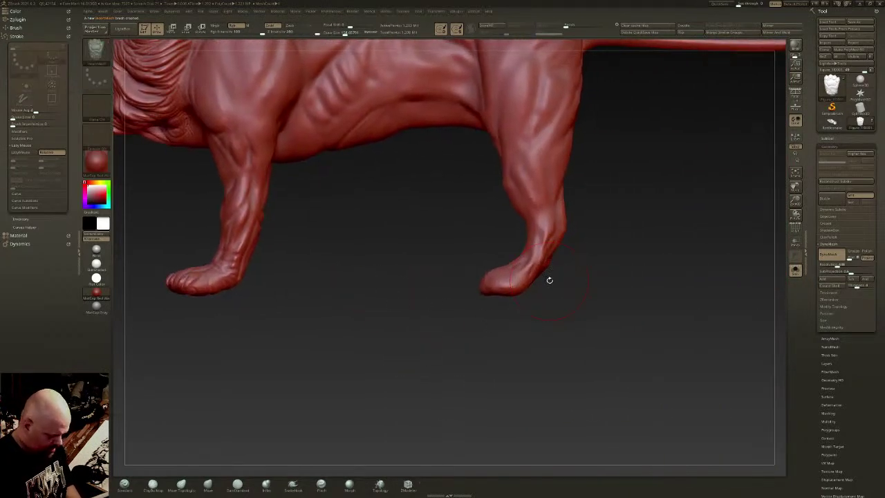
- Hide both hind paws, delete the hidden geometry, and close the holes left at the ends of the hind legs
{"action": "left_click_drag", "start_coordinate": [572, 267], "coordinate": [447, 309], "text": "ctrl+shift"}
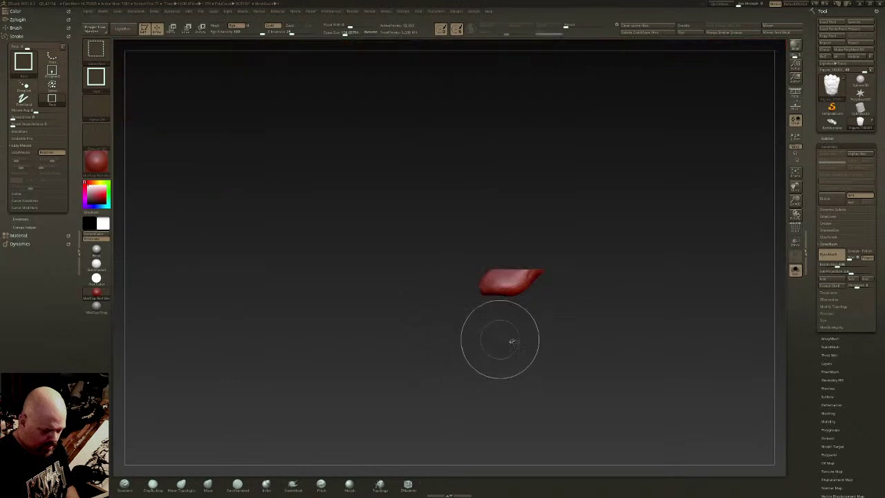
{"action": "left_click_drag", "start_coordinate": [650, 314], "coordinate": [704, 266], "text": "ctrl+shift"}
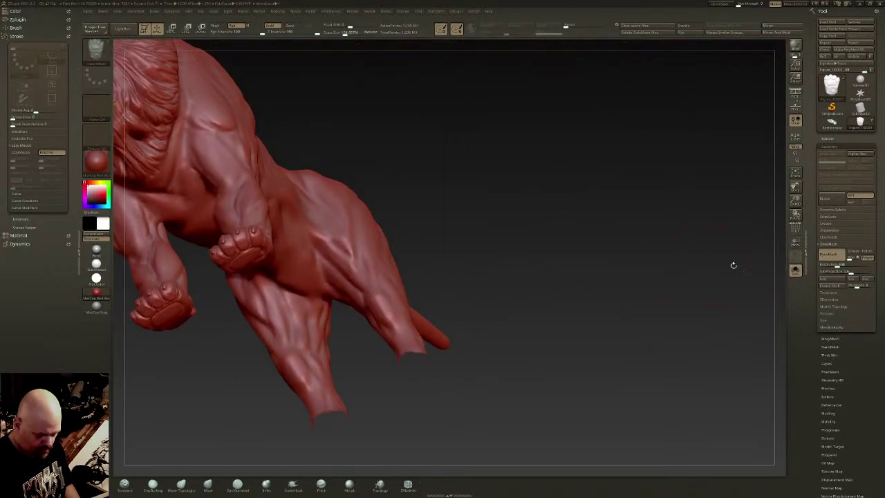
{"action": "left_click", "coordinate": [840, 306]}
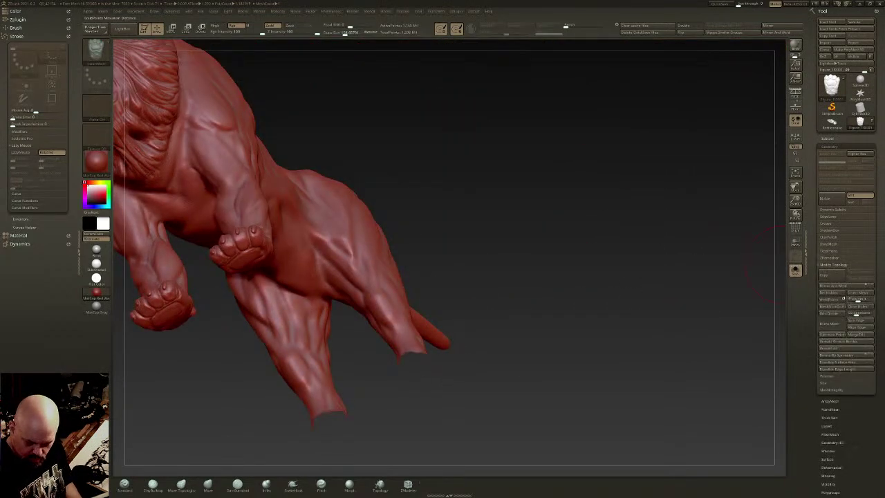
{"action": "left_click", "coordinate": [832, 294]}
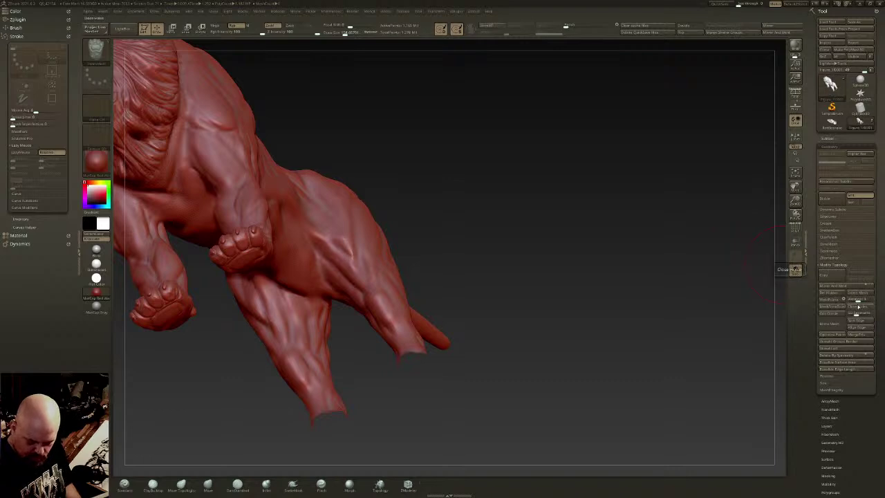
- Insert the front-paw mesh at the ends of the hind legs and position and scale it with the transform gizmo
{"action": "mouse_move", "coordinate": [458, 364]}
{"action": "left_mouse_down"}
{"action": "mouse_move", "coordinate": [583, 275]}
{"action": "mouse_move", "coordinate": [543, 300]}
{"action": "mouse_move", "coordinate": [544, 329]}
{"action": "mouse_move", "coordinate": [610, 334]}
{"action": "left_mouse_up"}
{"action": "right_click_drag", "start_coordinate": [609, 335], "coordinate": [576, 334], "text": "ctrl"}
{"action": "key", "text": "w"}
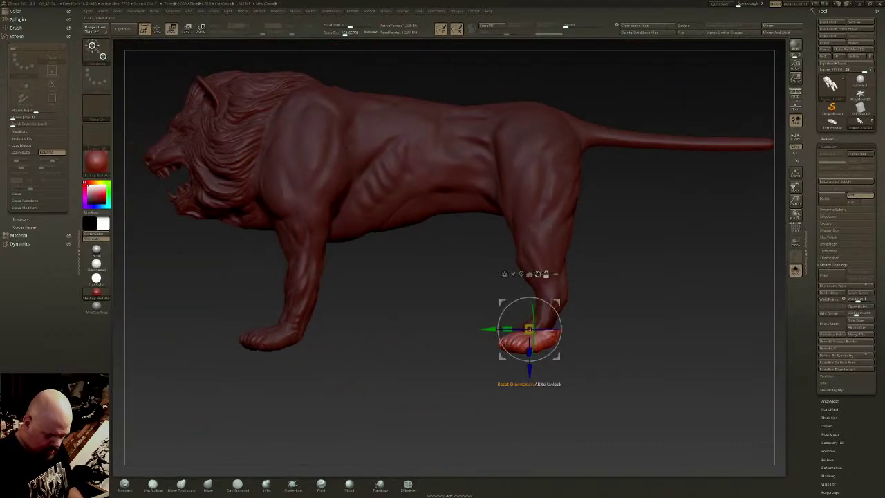
{"action": "left_click_drag", "start_coordinate": [492, 329], "coordinate": [235, 329]}
{"action": "left_click_drag", "start_coordinate": [303, 303], "coordinate": [517, 328]}
{"action": "left_click_drag", "start_coordinate": [491, 301], "coordinate": [599, 240]}
{"action": "mouse_move", "coordinate": [584, 300]}
{"action": "left_mouse_down"}
{"action": "mouse_move", "coordinate": [574, 302]}
{"action": "mouse_move", "coordinate": [602, 298]}
{"action": "mouse_move", "coordinate": [608, 316]}
{"action": "left_mouse_up"}
{"action": "key", "text": "q"}
- Fit the upper edges of the inserted paws around the hind ankles with the Move brush and unmask the body
{"action": "right_click_drag", "start_coordinate": [582, 326], "coordinate": [583, 346], "text": "ctrl"}
{"action": "mouse_move", "coordinate": [583, 346]}
{"action": "right_mouse_down"}
{"action": "mouse_move", "coordinate": [591, 357]}
{"action": "mouse_move", "coordinate": [571, 333]}
{"action": "mouse_move", "coordinate": [530, 334]}
{"action": "right_mouse_up"}
{"action": "left_click", "coordinate": [209, 490]}
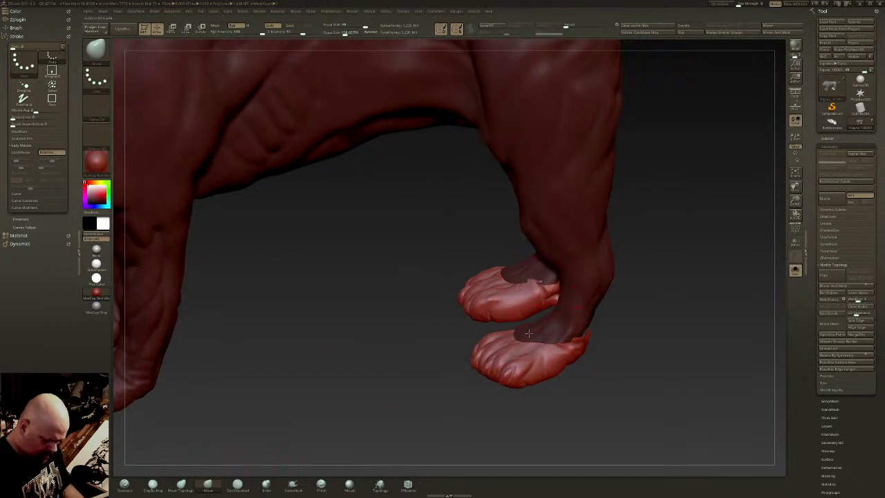
{"action": "left_click_drag", "start_coordinate": [529, 337], "coordinate": [536, 334]}
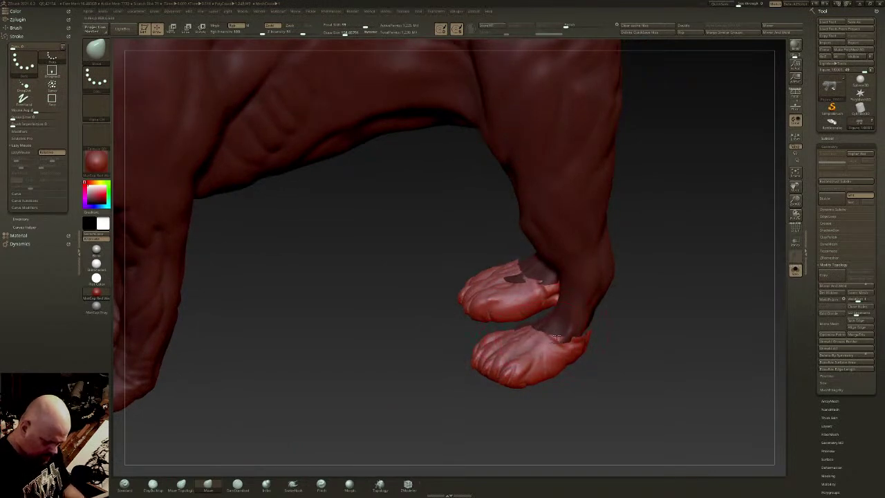
{"action": "right_click_drag", "start_coordinate": [572, 339], "coordinate": [592, 346]}
{"action": "left_click_drag", "start_coordinate": [588, 330], "coordinate": [583, 334]}
{"action": "right_click_drag", "start_coordinate": [583, 335], "coordinate": [642, 317]}
{"action": "mouse_move", "coordinate": [654, 280]}
{"action": "right_mouse_down"}
{"action": "mouse_move", "coordinate": [645, 247]}
{"action": "mouse_move", "coordinate": [638, 256]}
{"action": "mouse_move", "coordinate": [667, 262]}
{"action": "mouse_move", "coordinate": [658, 263]}
{"action": "mouse_move", "coordinate": [657, 192]}
{"action": "mouse_move", "coordinate": [672, 237]}
{"action": "right_mouse_up"}
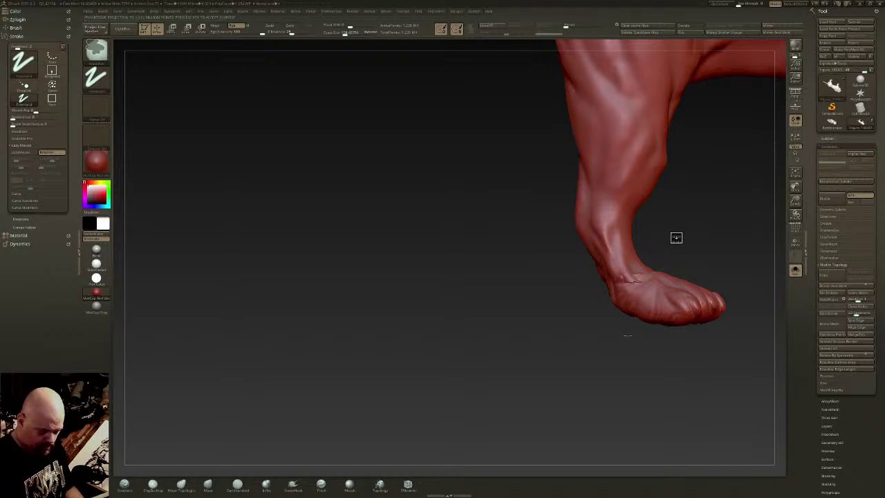
- Refine the hind ankles with a smaller Move brush and smooth the seams between the legs and the inserted paws
{"action": "key", "text": "shift"}
{"action": "left_click_drag", "start_coordinate": [405, 256], "coordinate": [259, 296], "text": "alt"}
{"action": "left_click_drag", "start_coordinate": [345, 33], "coordinate": [340, 33]}
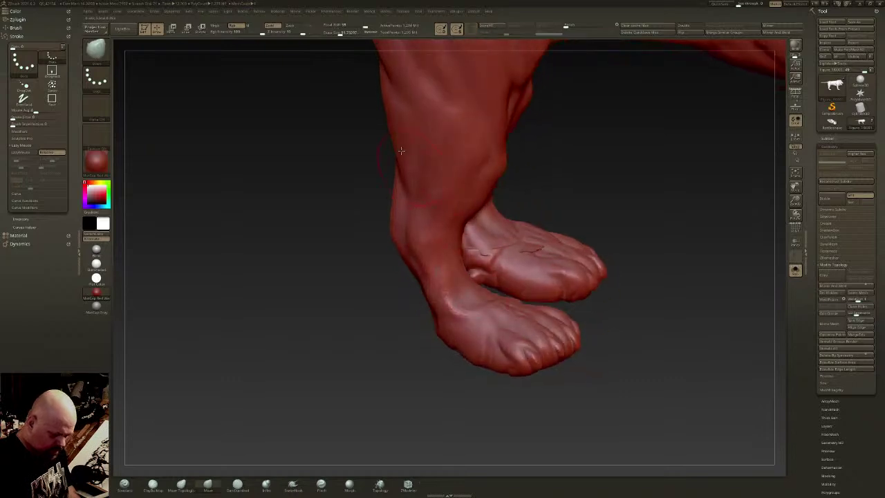
{"action": "left_click_drag", "start_coordinate": [340, 34], "coordinate": [336, 34]}
{"action": "left_click_drag", "start_coordinate": [304, 228], "coordinate": [270, 242]}
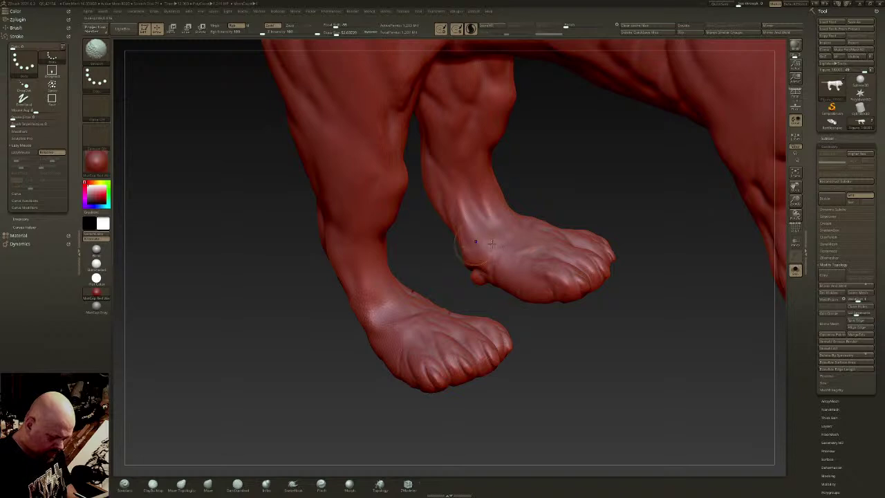
{"action": "left_click_drag", "start_coordinate": [304, 325], "coordinate": [415, 269]}
{"action": "mouse_move", "coordinate": [305, 346]}
{"action": "left_mouse_down"}
{"action": "mouse_move", "coordinate": [525, 332]}
{"action": "mouse_move", "coordinate": [554, 311]}
{"action": "left_mouse_up"}
{"action": "left_click_drag", "start_coordinate": [387, 346], "coordinate": [443, 311]}
- Carve tendon grooves along the top of the hind paws with the DamStandard brush
{"action": "left_click", "coordinate": [238, 486]}
{"action": "left_click_drag", "start_coordinate": [477, 270], "coordinate": [497, 285]}
{"action": "left_click", "coordinate": [338, 34]}
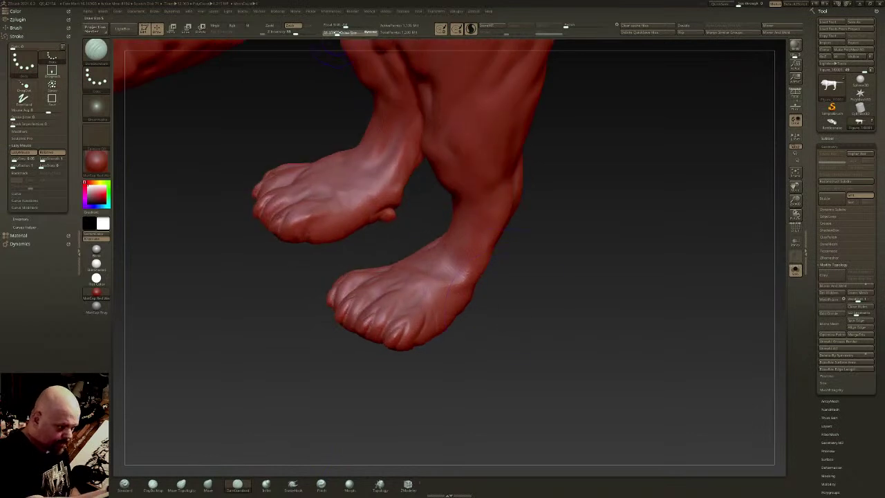
{"action": "right_click_drag", "start_coordinate": [436, 271], "coordinate": [433, 285]}
{"action": "left_click_drag", "start_coordinate": [419, 301], "coordinate": [445, 262]}
{"action": "left_click_drag", "start_coordinate": [411, 285], "coordinate": [442, 265]}
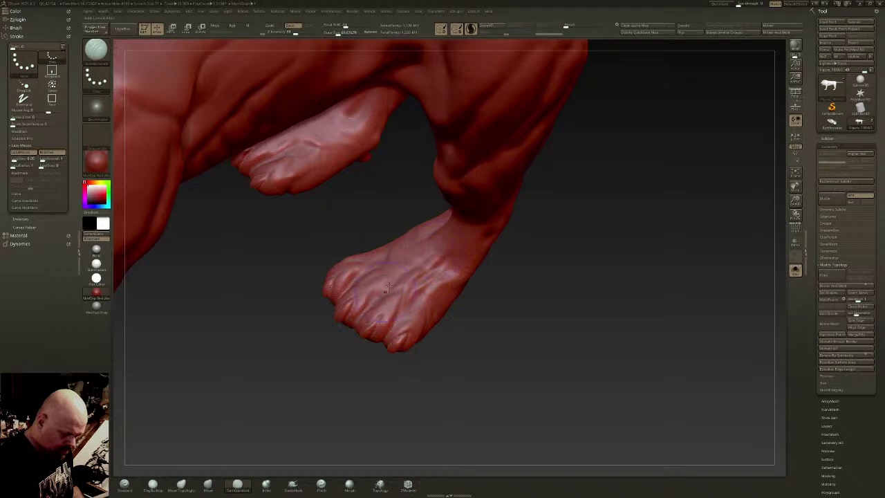
{"action": "left_click_drag", "start_coordinate": [392, 285], "coordinate": [432, 253]}
{"action": "right_click_drag", "start_coordinate": [431, 253], "coordinate": [470, 260]}
{"action": "left_click_drag", "start_coordinate": [407, 260], "coordinate": [422, 249]}
{"action": "left_click_drag", "start_coordinate": [376, 277], "coordinate": [426, 230]}
{"action": "left_click_drag", "start_coordinate": [382, 259], "coordinate": [423, 231]}
- Extend the carved tendon lines from the hind paws up the front of the ankles
{"action": "mouse_move", "coordinate": [423, 261]}
{"action": "right_mouse_down"}
{"action": "mouse_move", "coordinate": [456, 252]}
{"action": "mouse_move", "coordinate": [470, 217]}
{"action": "right_mouse_up"}
{"action": "mouse_move", "coordinate": [455, 259]}
{"action": "left_mouse_down"}
{"action": "mouse_move", "coordinate": [475, 222]}
{"action": "mouse_move", "coordinate": [469, 208]}
{"action": "left_mouse_up"}
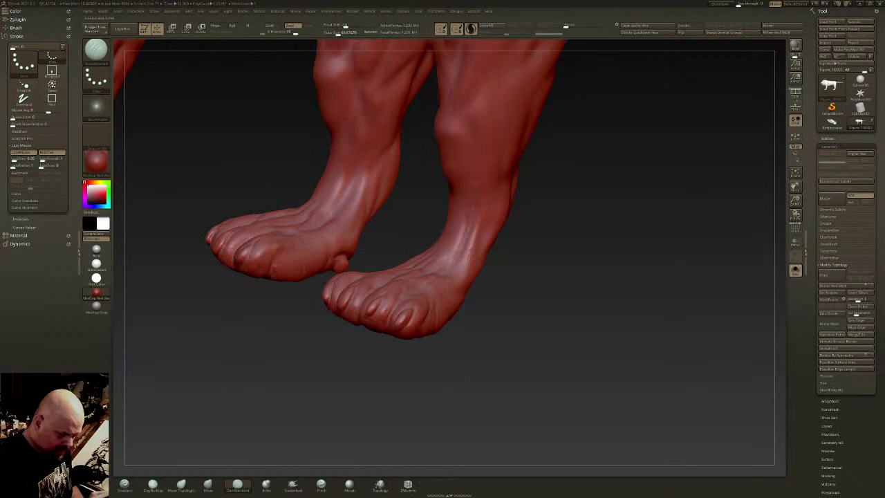
{"action": "right_click_drag", "start_coordinate": [469, 185], "coordinate": [510, 186]}
{"action": "left_click_drag", "start_coordinate": [458, 193], "coordinate": [447, 250]}
{"action": "right_click_drag", "start_coordinate": [455, 213], "coordinate": [421, 159]}
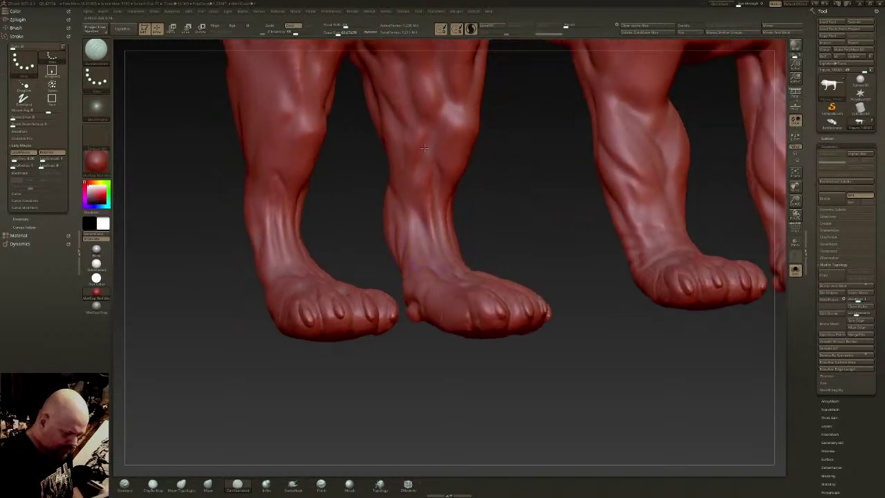
- Deepen the creases across the top of the hind paws, soften them, and check the lower legs from behind
{"action": "right_click_drag", "start_coordinate": [435, 129], "coordinate": [429, 209], "text": "alt"}
{"action": "right_click_drag", "start_coordinate": [440, 150], "coordinate": [426, 353]}
{"action": "left_click_drag", "start_coordinate": [449, 337], "coordinate": [433, 344]}
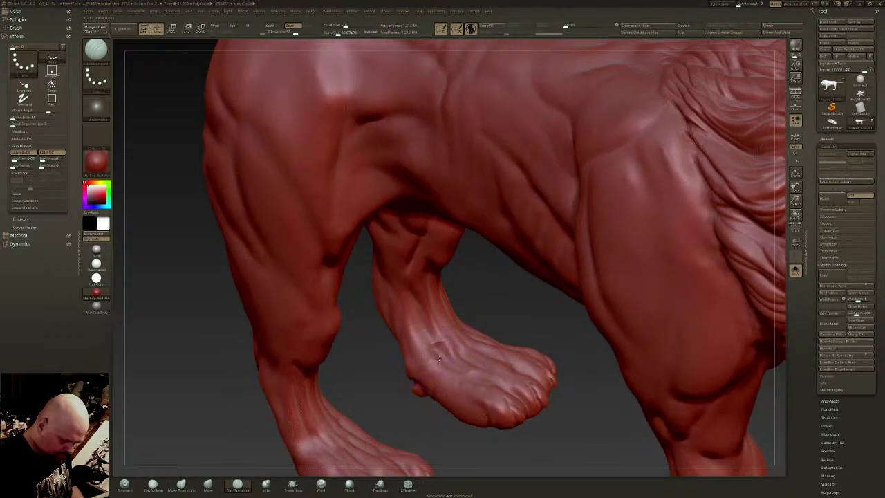
{"action": "left_click_drag", "start_coordinate": [472, 372], "coordinate": [508, 361]}
{"action": "key", "text": "shift"}
{"action": "right_click_drag", "start_coordinate": [441, 364], "coordinate": [405, 263]}
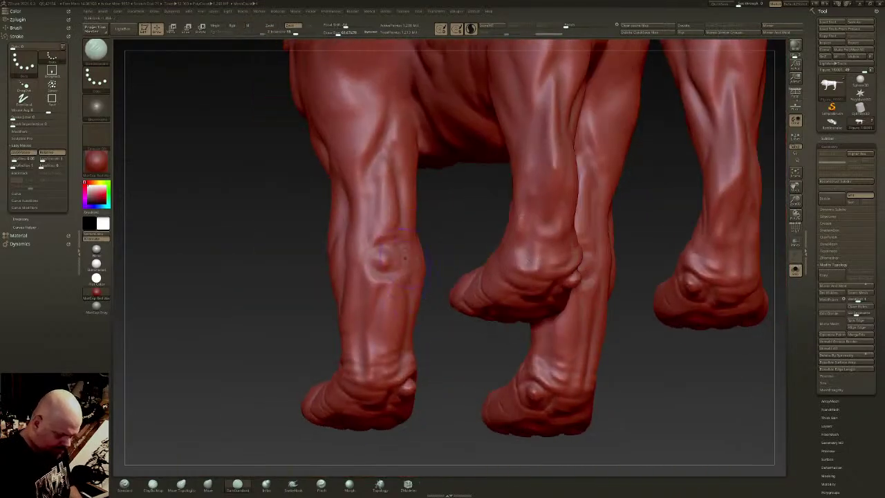
{"action": "right_click_drag", "start_coordinate": [551, 228], "coordinate": [512, 199], "text": "ctrl"}
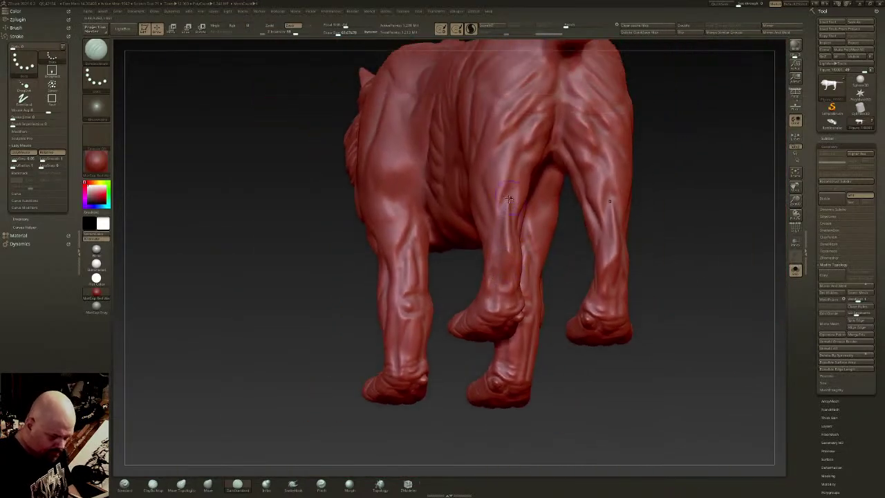
{"action": "mouse_move", "coordinate": [514, 250]}
{"action": "right_mouse_down"}
{"action": "mouse_move", "coordinate": [652, 263]}
{"action": "mouse_move", "coordinate": [629, 307]}
{"action": "right_mouse_up"}
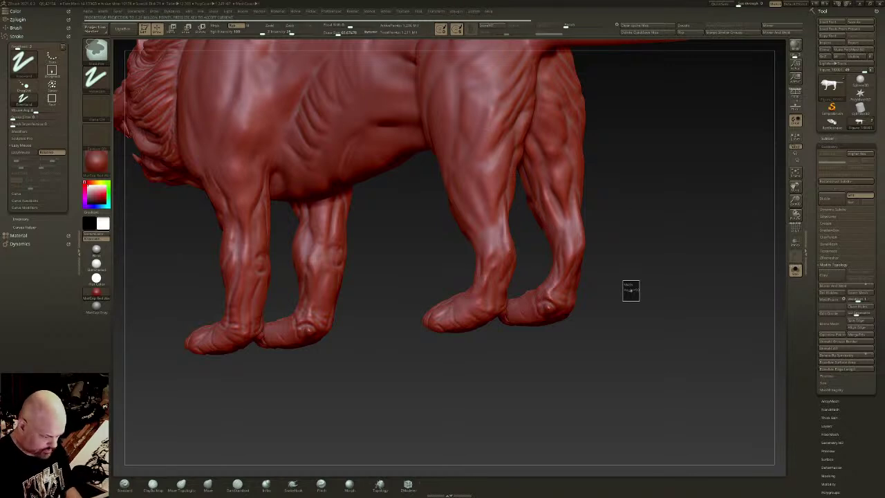
- Turn Sculptris Pro mode back on for the DamStandard brush and undo the test smoothing on the hind leg
{"action": "key", "text": "b"}
{"action": "key", "text": "d"}
{"action": "key", "text": "s"}
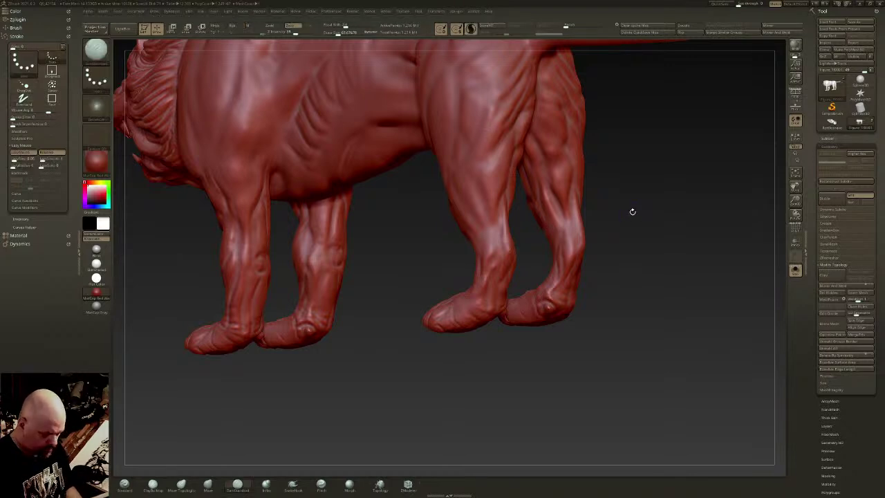
{"action": "left_click", "coordinate": [473, 35]}
{"action": "left_click_drag", "start_coordinate": [408, 242], "coordinate": [424, 250], "text": "alt"}
{"action": "left_click_drag", "start_coordinate": [503, 267], "coordinate": [495, 301], "text": "shift"}
{"action": "left_click_drag", "start_coordinate": [442, 277], "coordinate": [451, 284], "text": "alt"}
{"action": "key", "text": "ctrl+z"}
{"action": "left_click", "coordinate": [471, 32]}
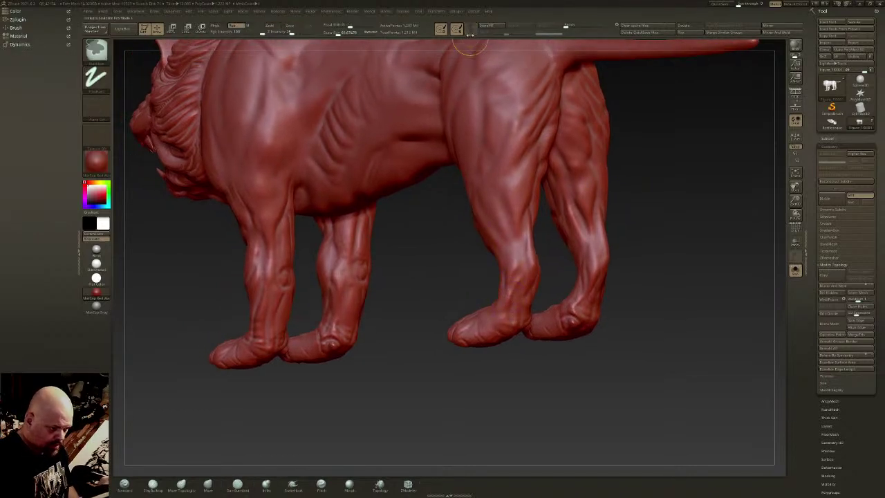
{"action": "mouse_move", "coordinate": [503, 294]}
{"action": "left_mouse_down", "text": "alt"}
{"action": "mouse_move", "coordinate": [516, 309]}
{"action": "mouse_move", "coordinate": [516, 291]}
{"action": "left_mouse_up", "text": "alt"}
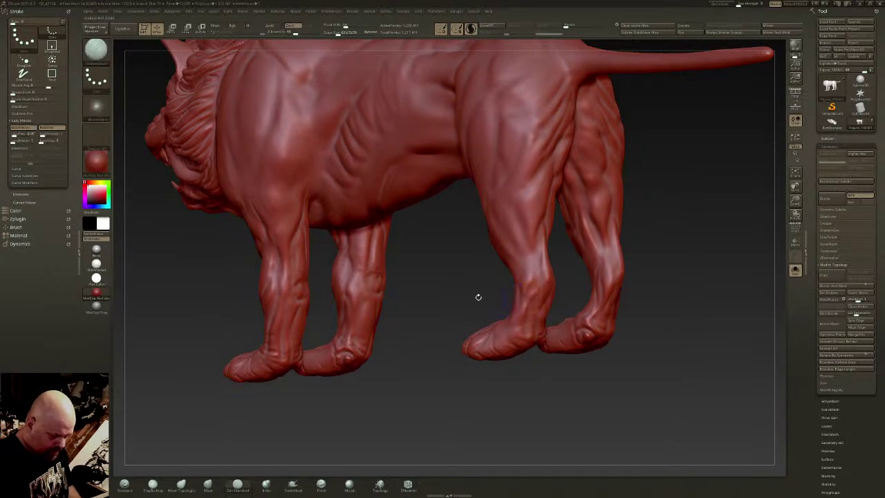
{"action": "left_click", "coordinate": [471, 29]}
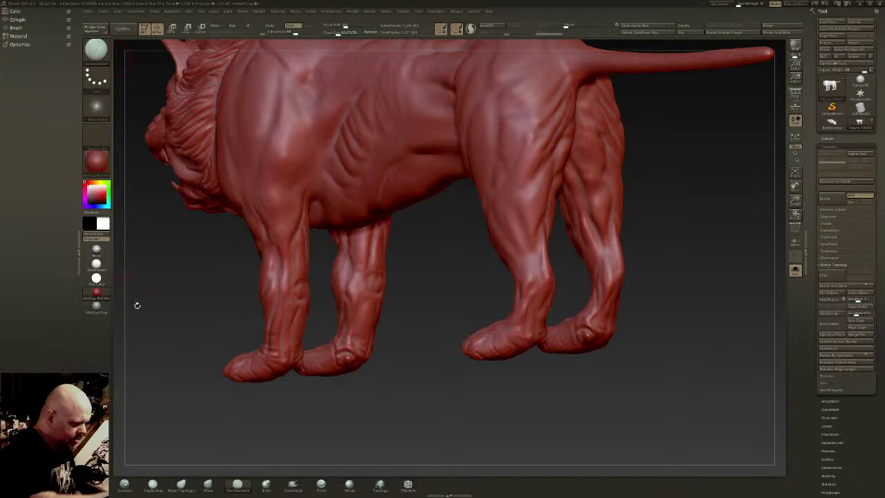
- Smooth the top of the hind paw lightly and turn perspective back on
{"action": "mouse_move", "coordinate": [482, 287]}
{"action": "left_mouse_down"}
{"action": "mouse_move", "coordinate": [474, 297]}
{"action": "mouse_move", "coordinate": [525, 288]}
{"action": "left_mouse_up"}
{"action": "left_click_drag", "start_coordinate": [506, 329], "coordinate": [509, 331], "text": "shift"}
{"action": "mouse_move", "coordinate": [408, 305]}
{"action": "left_mouse_down"}
{"action": "mouse_move", "coordinate": [546, 311]}
{"action": "mouse_move", "coordinate": [608, 249]}
{"action": "mouse_move", "coordinate": [602, 232]}
{"action": "mouse_move", "coordinate": [602, 337]}
{"action": "mouse_move", "coordinate": [613, 275]}
{"action": "mouse_move", "coordinate": [579, 280]}
{"action": "left_mouse_up"}
{"action": "left_click_drag", "start_coordinate": [603, 316], "coordinate": [637, 228]}
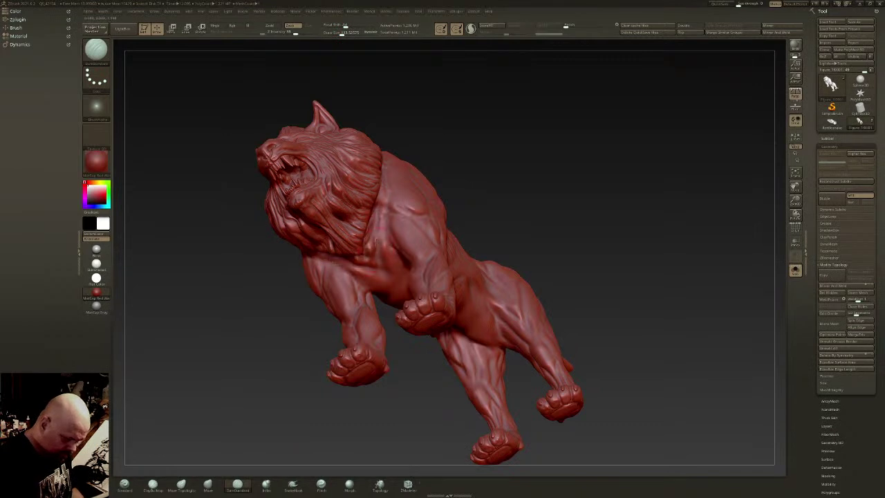
- Carve muscle separation lines across the chest and upper belly, smoothing between the strokes
{"action": "key", "text": "shift"}
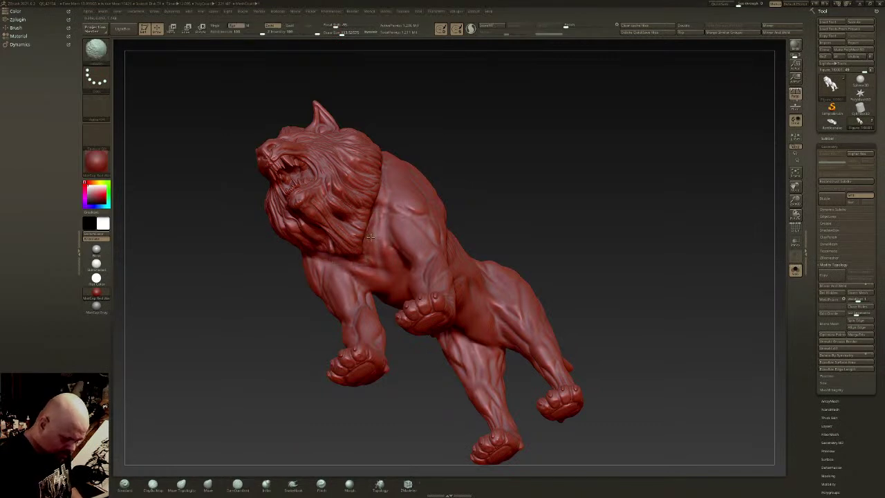
{"action": "mouse_move", "coordinate": [378, 240]}
{"action": "right_mouse_down"}
{"action": "mouse_move", "coordinate": [392, 217]}
{"action": "mouse_move", "coordinate": [394, 248]}
{"action": "right_mouse_up"}
{"action": "left_click_drag", "start_coordinate": [328, 262], "coordinate": [384, 205]}
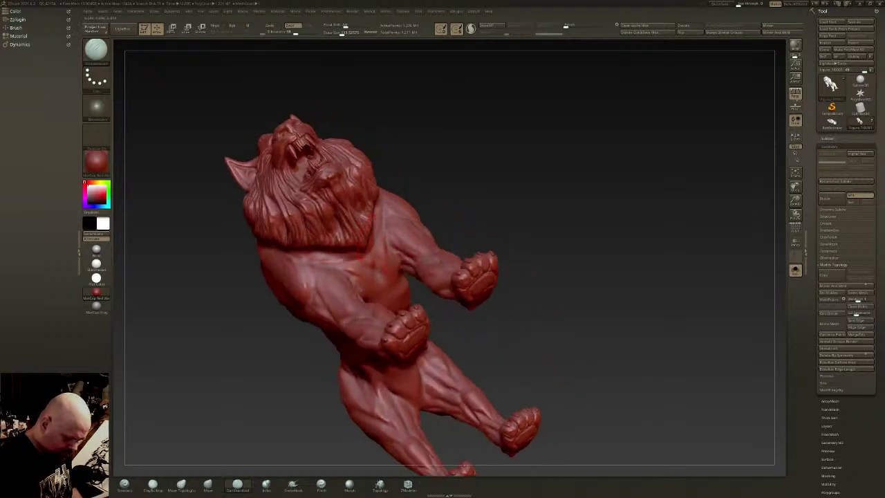
{"action": "right_click_drag", "start_coordinate": [373, 272], "coordinate": [378, 248]}
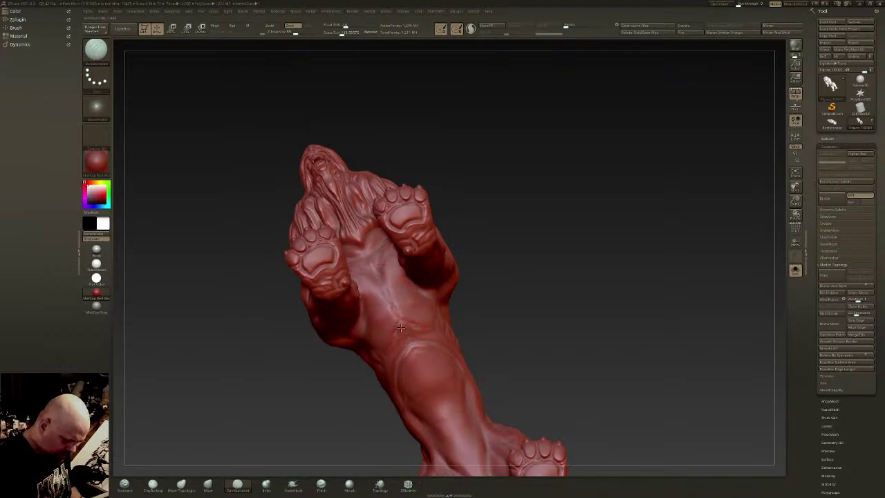
{"action": "mouse_move", "coordinate": [403, 321]}
{"action": "left_mouse_down"}
{"action": "mouse_move", "coordinate": [385, 325]}
{"action": "mouse_move", "coordinate": [379, 295]}
{"action": "mouse_move", "coordinate": [390, 276]}
{"action": "left_mouse_up"}
{"action": "right_click_drag", "start_coordinate": [394, 307], "coordinate": [429, 266]}
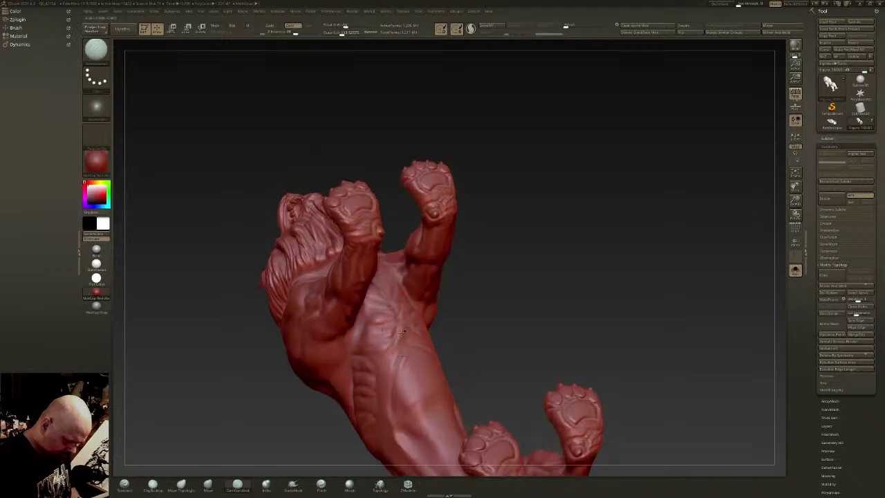
{"action": "right_click_drag", "start_coordinate": [362, 306], "coordinate": [363, 328]}
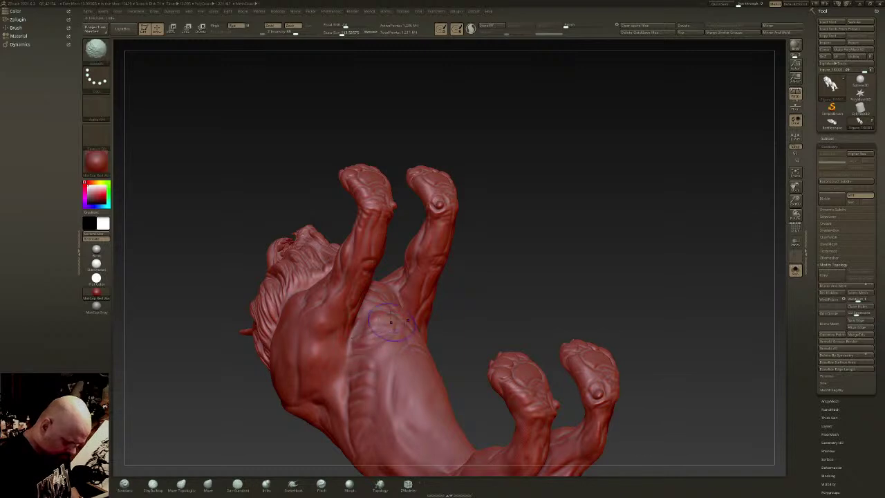
- Carve and soften the rib and side muscle lines on the creature's flank
{"action": "mouse_move", "coordinate": [374, 346]}
{"action": "right_mouse_down"}
{"action": "mouse_move", "coordinate": [395, 363]}
{"action": "mouse_move", "coordinate": [403, 304]}
{"action": "mouse_move", "coordinate": [407, 328]}
{"action": "mouse_move", "coordinate": [392, 367]}
{"action": "mouse_move", "coordinate": [424, 335]}
{"action": "mouse_move", "coordinate": [402, 352]}
{"action": "mouse_move", "coordinate": [473, 317]}
{"action": "right_mouse_up"}
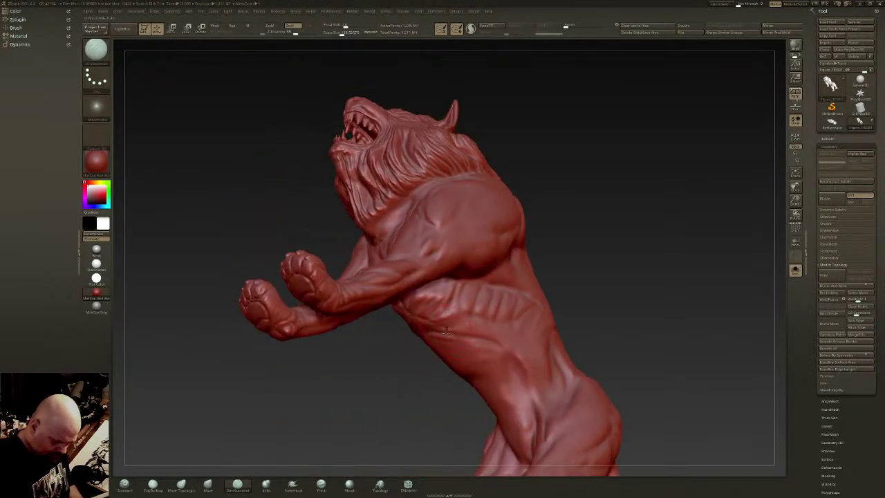
{"action": "left_click_drag", "start_coordinate": [494, 332], "coordinate": [517, 326]}
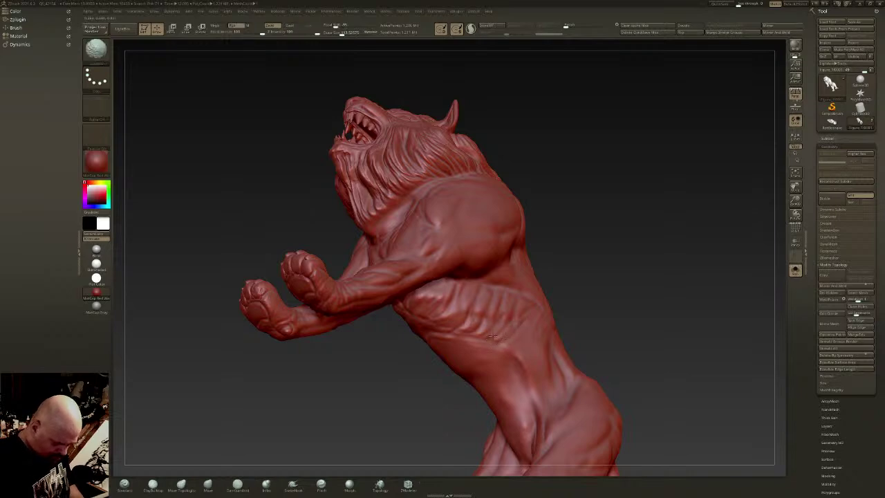
{"action": "mouse_move", "coordinate": [490, 329]}
{"action": "right_mouse_down"}
{"action": "mouse_move", "coordinate": [566, 295]}
{"action": "mouse_move", "coordinate": [563, 267]}
{"action": "right_mouse_up"}
{"action": "left_click_drag", "start_coordinate": [487, 263], "coordinate": [480, 298]}
- Smooth the bridge and sides of the creature's muzzle and soften the cheek below the eye with a smaller brush
{"action": "mouse_move", "coordinate": [497, 274]}
{"action": "right_mouse_down", "text": "ctrl"}
{"action": "mouse_move", "coordinate": [505, 301]}
{"action": "mouse_move", "coordinate": [569, 305]}
{"action": "right_mouse_up", "text": "ctrl"}
{"action": "mouse_move", "coordinate": [606, 335]}
{"action": "right_mouse_down"}
{"action": "mouse_move", "coordinate": [587, 311]}
{"action": "mouse_move", "coordinate": [586, 209]}
{"action": "mouse_move", "coordinate": [615, 212]}
{"action": "right_mouse_up"}
{"action": "left_click_drag", "start_coordinate": [352, 33], "coordinate": [340, 33]}
{"action": "key", "text": "ctrl"}
{"action": "right_click_drag", "start_coordinate": [340, 44], "coordinate": [443, 192], "text": "ctrl"}
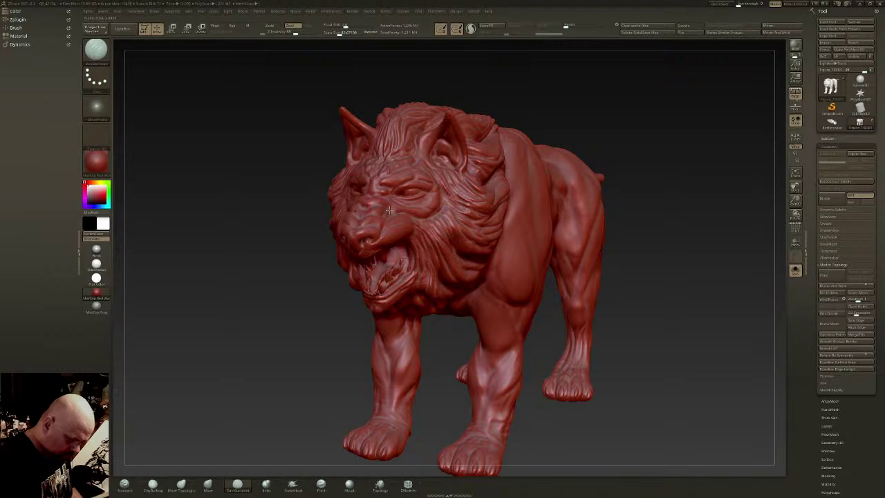
{"action": "left_click_drag", "start_coordinate": [340, 34], "coordinate": [337, 33]}
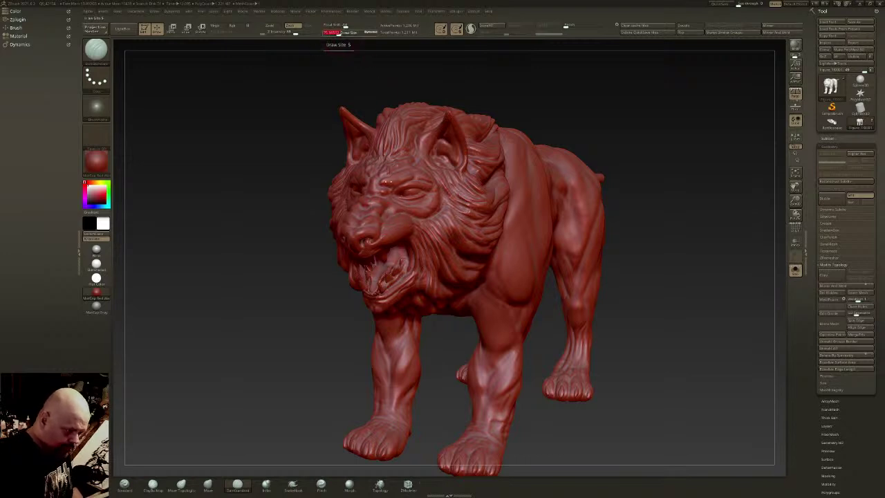
{"action": "key", "text": "shift"}
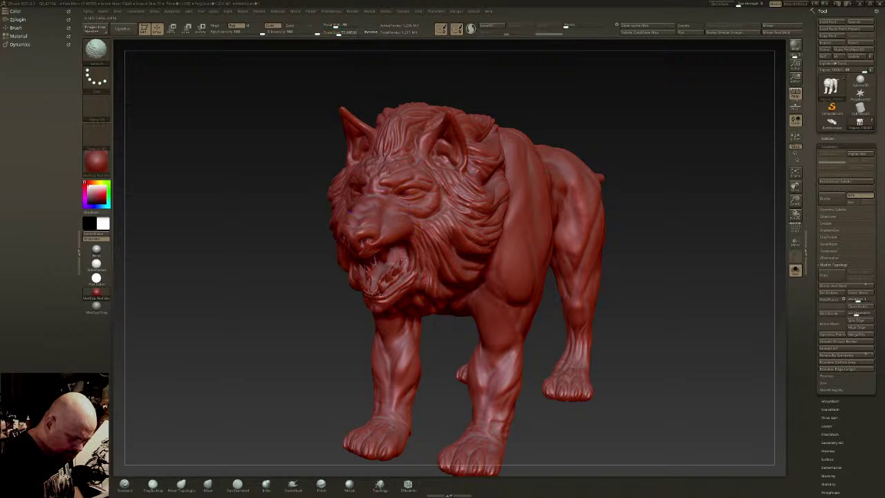
{"action": "key", "text": "shift"}
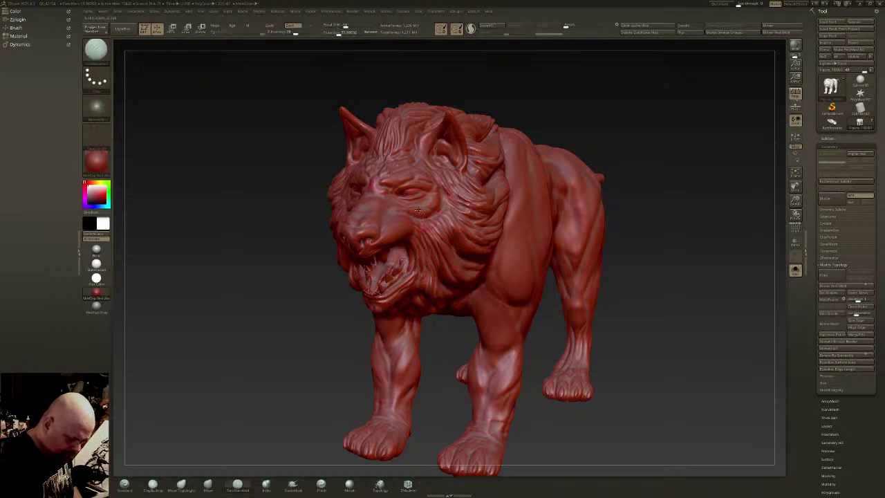
{"action": "key", "text": "shift"}
{"action": "left_click_drag", "start_coordinate": [438, 210], "coordinate": [444, 200], "text": "shift"}
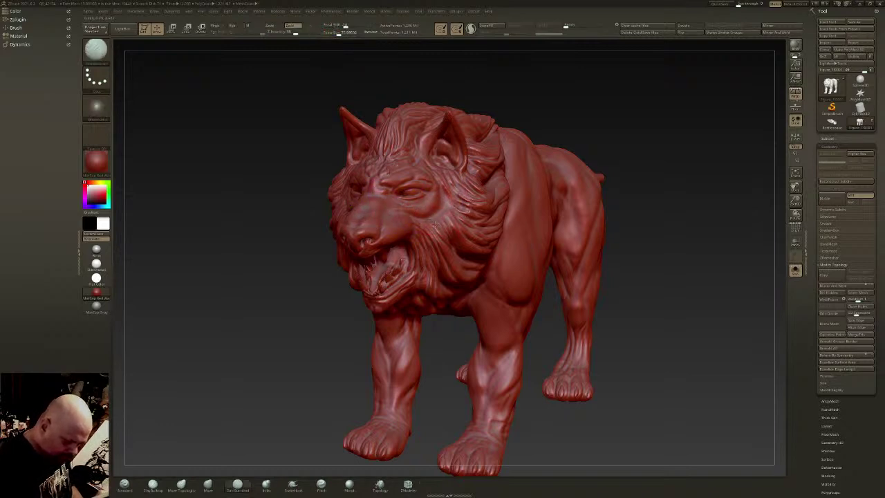
- Carve fur lines across the cheek and refine the creases around the eye with a smaller DamStandard brush
{"action": "left_click_drag", "start_coordinate": [339, 33], "coordinate": [284, 66]}
{"action": "mouse_move", "coordinate": [445, 205]}
{"action": "left_mouse_down"}
{"action": "mouse_move", "coordinate": [465, 223]}
{"action": "mouse_move", "coordinate": [459, 206]}
{"action": "mouse_move", "coordinate": [467, 211]}
{"action": "left_mouse_up"}
{"action": "mouse_move", "coordinate": [446, 169]}
{"action": "left_mouse_down"}
{"action": "mouse_move", "coordinate": [474, 200]}
{"action": "mouse_move", "coordinate": [455, 183]}
{"action": "mouse_move", "coordinate": [448, 244]}
{"action": "left_mouse_up"}
{"action": "left_click_drag", "start_coordinate": [417, 216], "coordinate": [438, 236]}
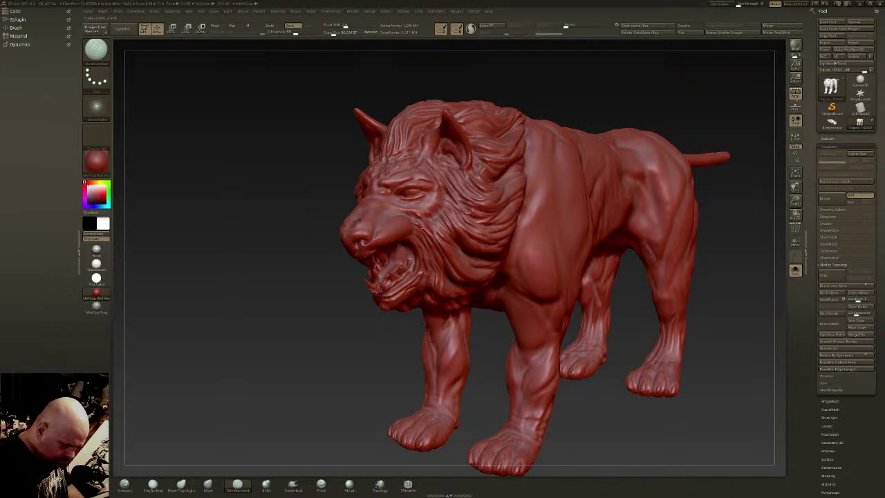
{"action": "right_click_drag", "start_coordinate": [438, 255], "coordinate": [455, 208]}
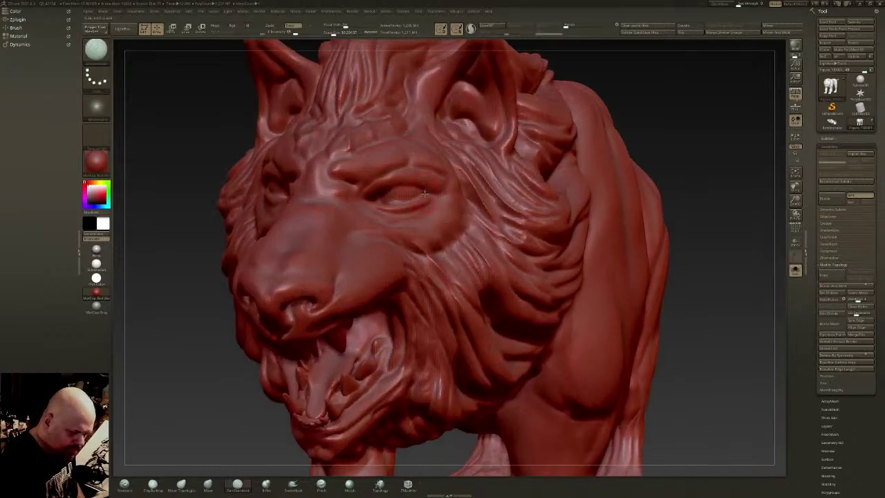
{"action": "mouse_move", "coordinate": [422, 198]}
{"action": "left_mouse_down"}
{"action": "mouse_move", "coordinate": [390, 203]}
{"action": "mouse_move", "coordinate": [420, 185]}
{"action": "mouse_move", "coordinate": [429, 189]}
{"action": "left_mouse_up"}
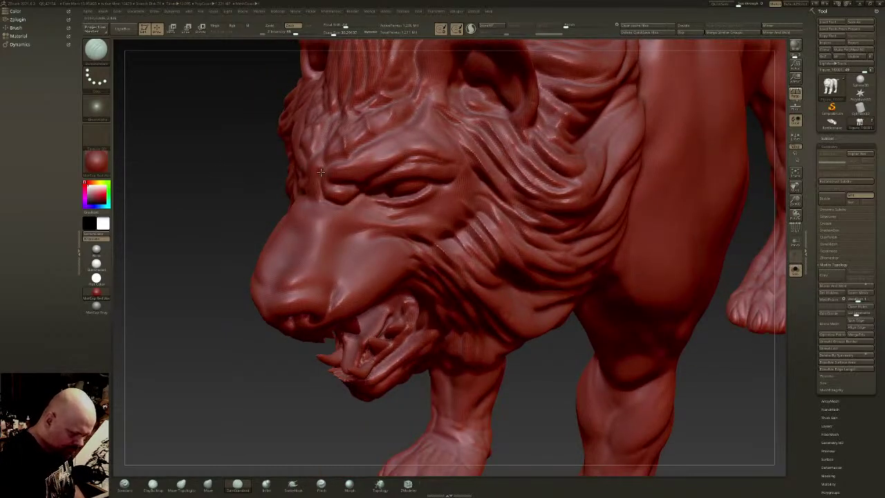
{"action": "mouse_move", "coordinate": [357, 216]}
{"action": "left_mouse_down"}
{"action": "mouse_move", "coordinate": [319, 220]}
{"action": "mouse_move", "coordinate": [321, 239]}
{"action": "mouse_move", "coordinate": [311, 241]}
{"action": "left_mouse_up"}
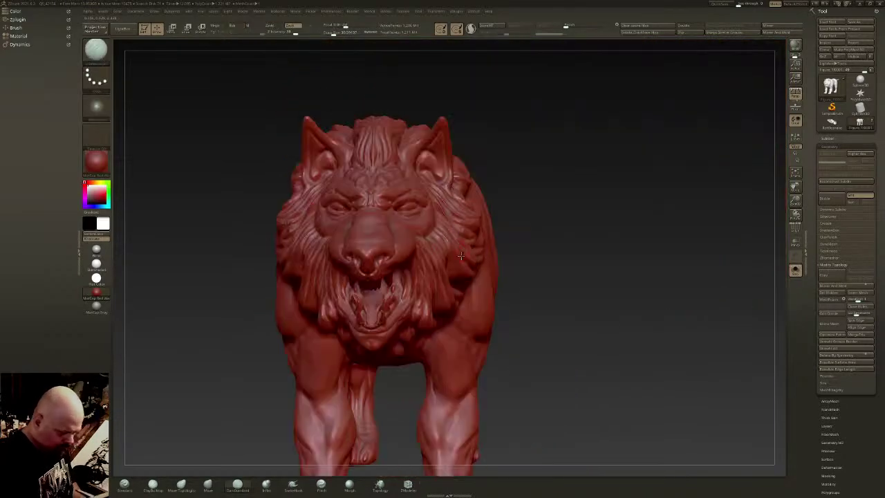
- Refine the inner edge of the upper lip and the gum line above the front teeth
{"action": "right_click_drag", "start_coordinate": [461, 255], "coordinate": [499, 169], "text": "alt"}
{"action": "left_click_drag", "start_coordinate": [499, 169], "coordinate": [431, 183]}
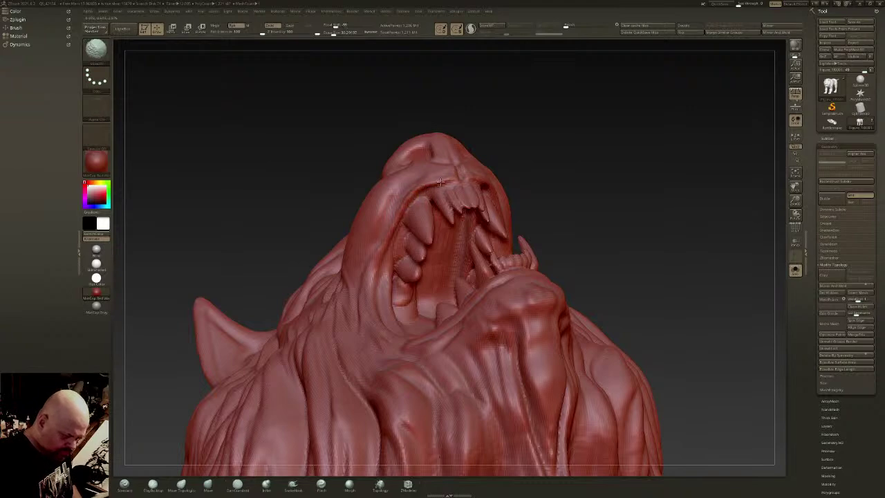
{"action": "left_click_drag", "start_coordinate": [465, 178], "coordinate": [485, 252]}
{"action": "mouse_move", "coordinate": [484, 252]}
{"action": "right_mouse_down"}
{"action": "mouse_move", "coordinate": [408, 282]}
{"action": "mouse_move", "coordinate": [487, 320]}
{"action": "mouse_move", "coordinate": [475, 305]}
{"action": "mouse_move", "coordinate": [503, 311]}
{"action": "right_mouse_up"}
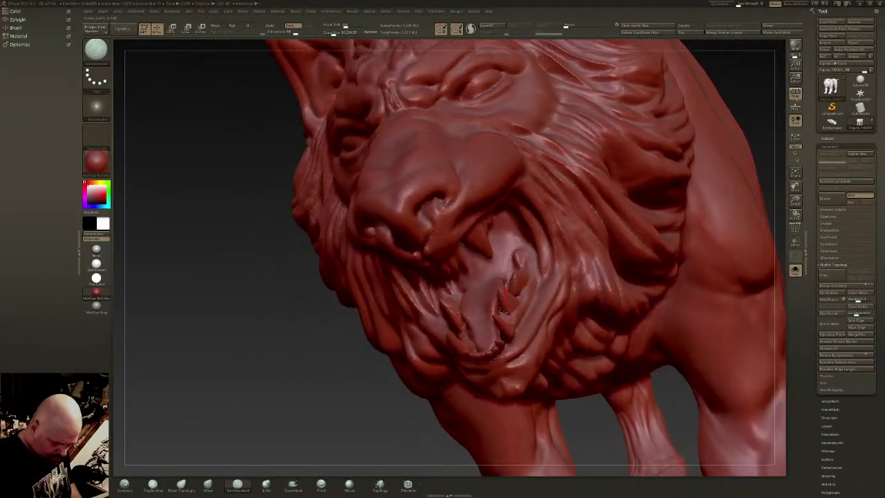
- Thicken the upper and lower teeth inside the open mouth with the Inflate brush
{"action": "left_click", "coordinate": [266, 486]}
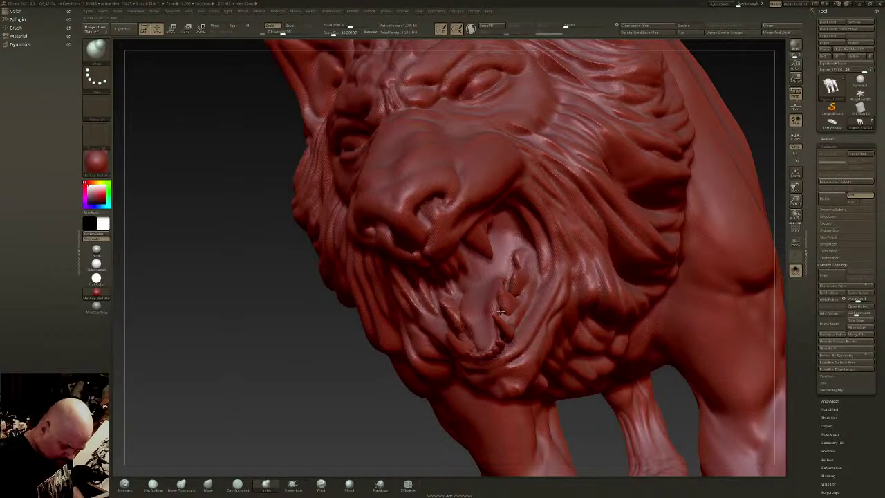
{"action": "mouse_move", "coordinate": [507, 307]}
{"action": "right_mouse_down"}
{"action": "mouse_move", "coordinate": [508, 343]}
{"action": "mouse_move", "coordinate": [515, 324]}
{"action": "right_mouse_up"}
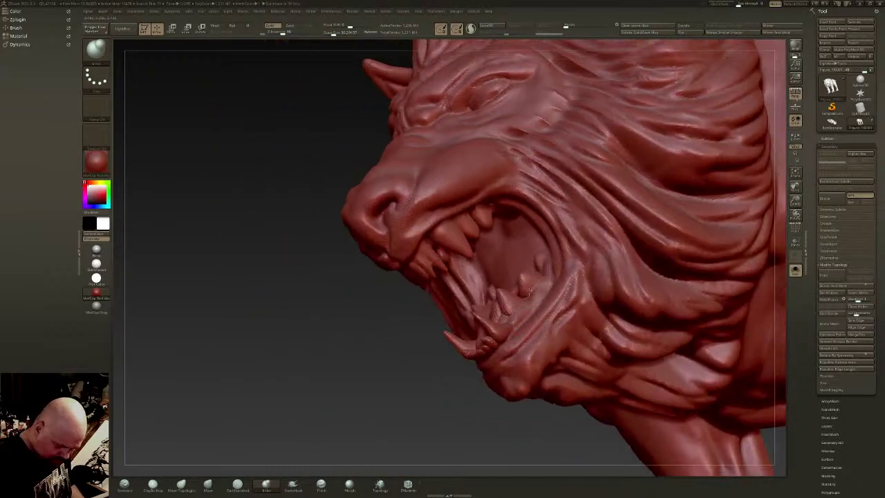
{"action": "mouse_move", "coordinate": [524, 228]}
{"action": "right_mouse_down"}
{"action": "mouse_move", "coordinate": [503, 222]}
{"action": "mouse_move", "coordinate": [492, 201]}
{"action": "right_mouse_up"}
{"action": "mouse_move", "coordinate": [509, 234]}
{"action": "right_mouse_down"}
{"action": "mouse_move", "coordinate": [439, 223]}
{"action": "mouse_move", "coordinate": [423, 231]}
{"action": "mouse_move", "coordinate": [435, 224]}
{"action": "right_mouse_up"}
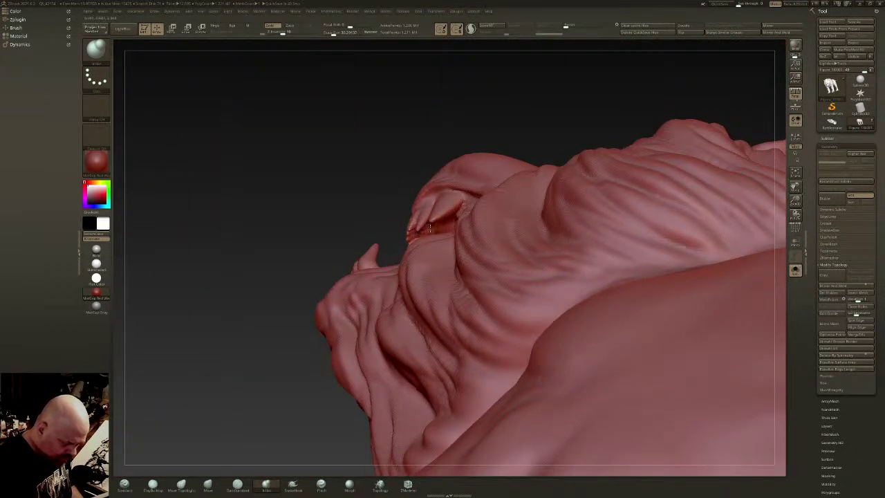
{"action": "right_click_drag", "start_coordinate": [437, 228], "coordinate": [450, 222]}
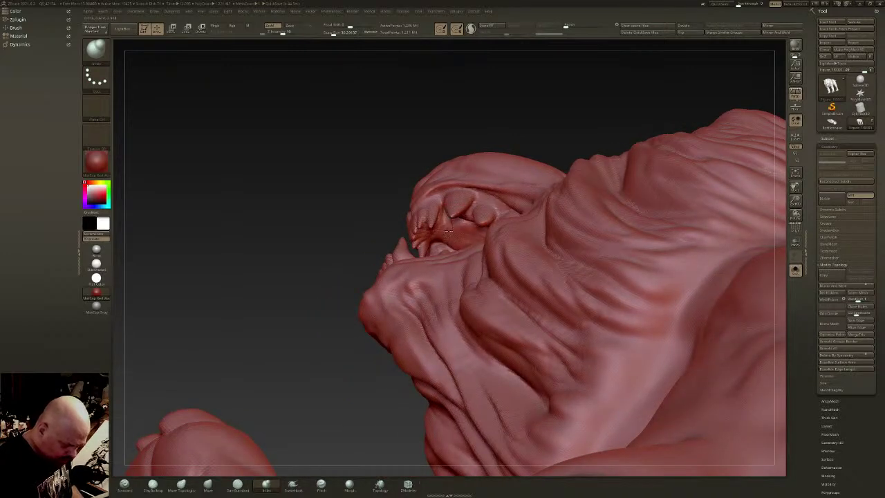
{"action": "mouse_move", "coordinate": [451, 235]}
{"action": "right_mouse_down"}
{"action": "mouse_move", "coordinate": [480, 234]}
{"action": "mouse_move", "coordinate": [470, 250]}
{"action": "mouse_move", "coordinate": [485, 289]}
{"action": "mouse_move", "coordinate": [458, 354]}
{"action": "right_mouse_up"}
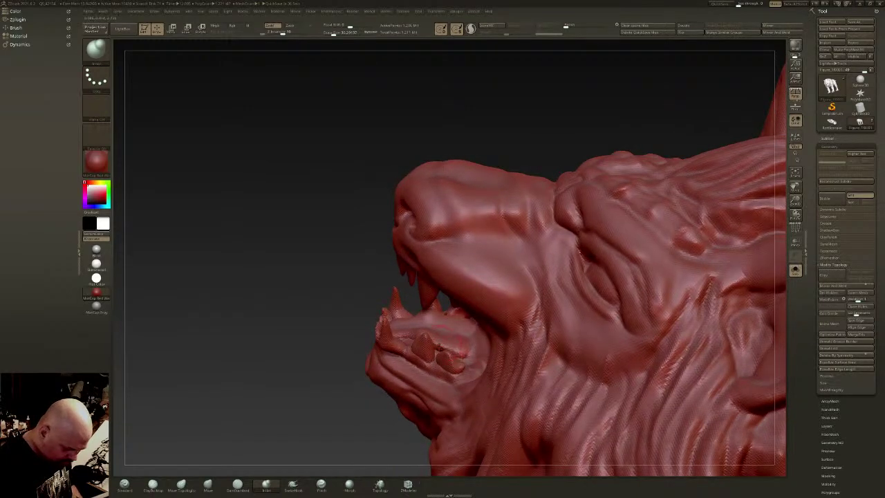
{"action": "mouse_move", "coordinate": [465, 357]}
{"action": "right_mouse_down"}
{"action": "mouse_move", "coordinate": [533, 345]}
{"action": "mouse_move", "coordinate": [531, 309]}
{"action": "mouse_move", "coordinate": [531, 364]}
{"action": "mouse_move", "coordinate": [520, 294]}
{"action": "right_mouse_up"}
{"action": "mouse_move", "coordinate": [477, 197]}
{"action": "right_mouse_down", "text": "ctrl"}
{"action": "mouse_move", "coordinate": [475, 230]}
{"action": "mouse_move", "coordinate": [376, 211]}
{"action": "mouse_move", "coordinate": [369, 200]}
{"action": "right_mouse_up", "text": "ctrl"}
- Remesh the sculpture with DynaMesh and reselect the Inflate brush
{"action": "left_click_drag", "start_coordinate": [323, 128], "coordinate": [334, 153], "text": "ctrl"}
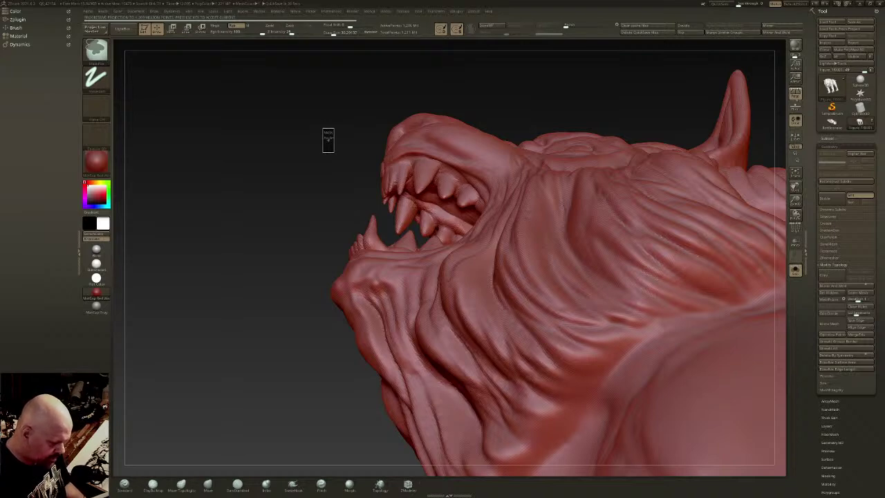
{"action": "key", "text": "b"}
{"action": "key", "text": "i"}
{"action": "key", "text": "n"}
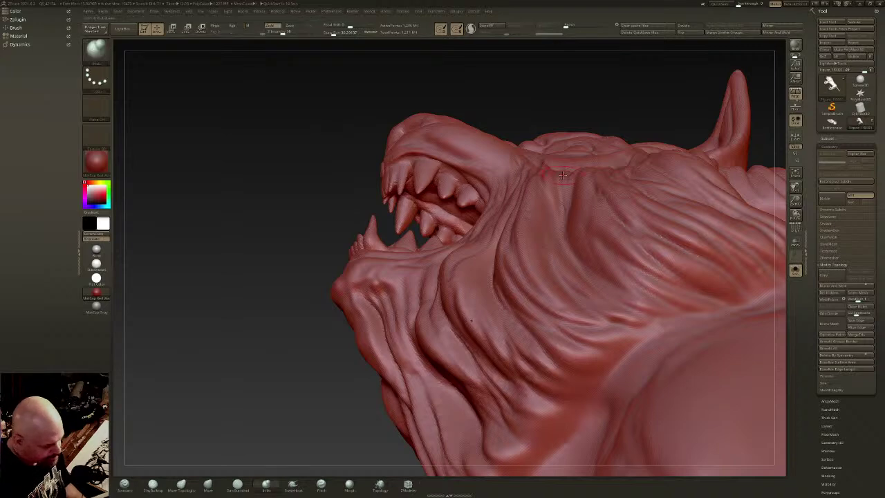
- Pull the upper canine tooth longer and further down with the Move Topological brush
{"action": "right_click_drag", "start_coordinate": [418, 220], "coordinate": [358, 214]}
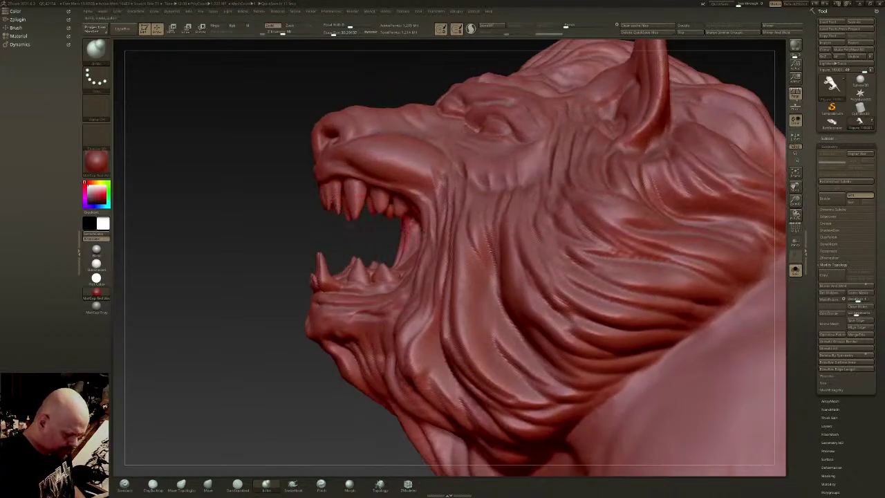
{"action": "left_click", "coordinate": [180, 485]}
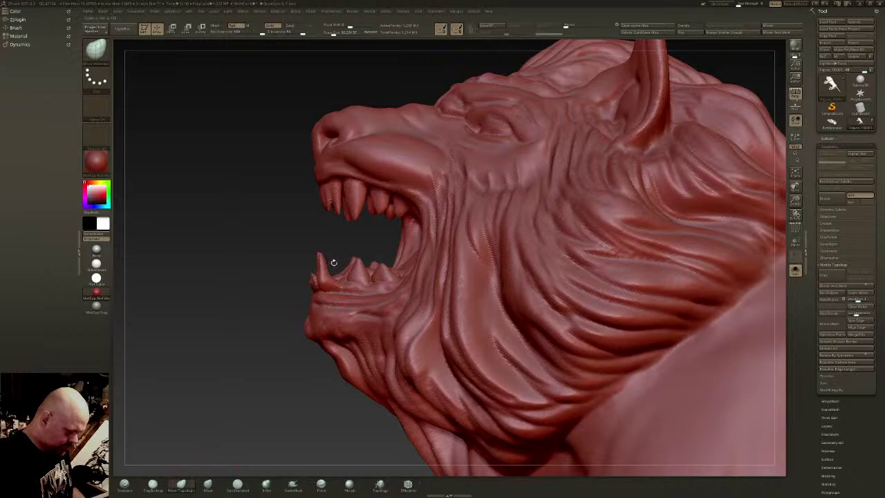
{"action": "left_click", "coordinate": [335, 33]}
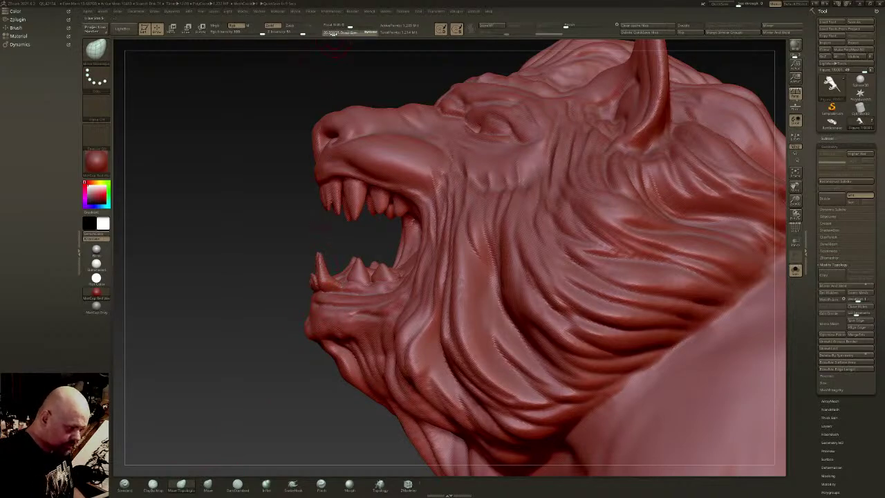
{"action": "mouse_move", "coordinate": [318, 265]}
{"action": "right_mouse_down"}
{"action": "mouse_move", "coordinate": [291, 267]}
{"action": "mouse_move", "coordinate": [408, 276]}
{"action": "mouse_move", "coordinate": [500, 306]}
{"action": "mouse_move", "coordinate": [489, 306]}
{"action": "mouse_move", "coordinate": [516, 244]}
{"action": "mouse_move", "coordinate": [493, 169]}
{"action": "mouse_move", "coordinate": [598, 280]}
{"action": "mouse_move", "coordinate": [574, 270]}
{"action": "right_mouse_up"}
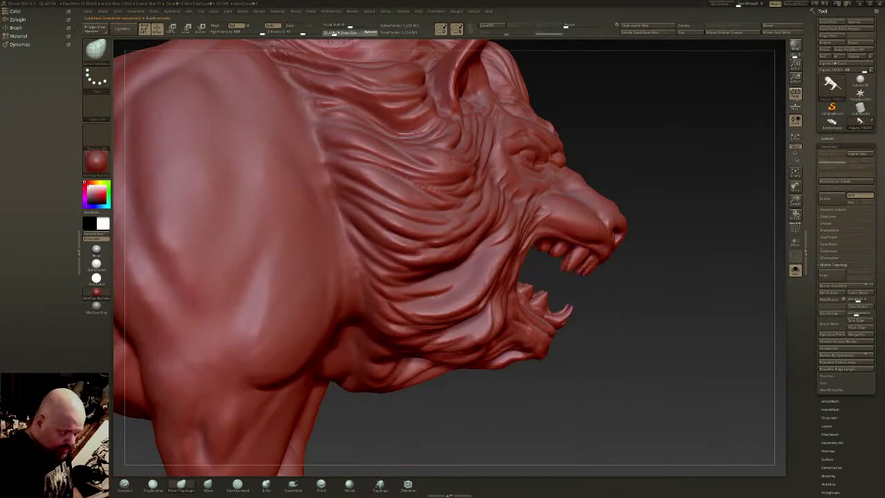
{"action": "mouse_move", "coordinate": [575, 260]}
{"action": "left_mouse_down"}
{"action": "mouse_move", "coordinate": [566, 280]}
{"action": "mouse_move", "coordinate": [589, 262]}
{"action": "mouse_move", "coordinate": [573, 284]}
{"action": "left_mouse_up"}
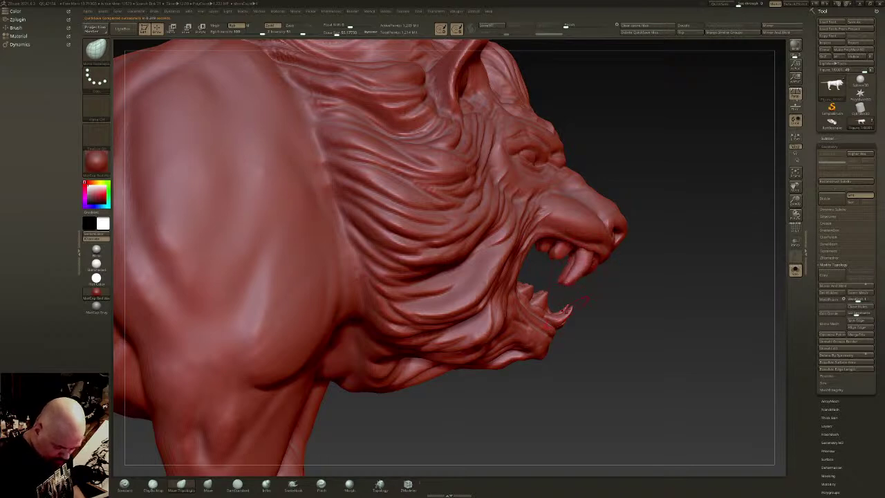
- Thicken the tip of the lower canine tooth with the Inflate brush
{"action": "left_click", "coordinate": [266, 484]}
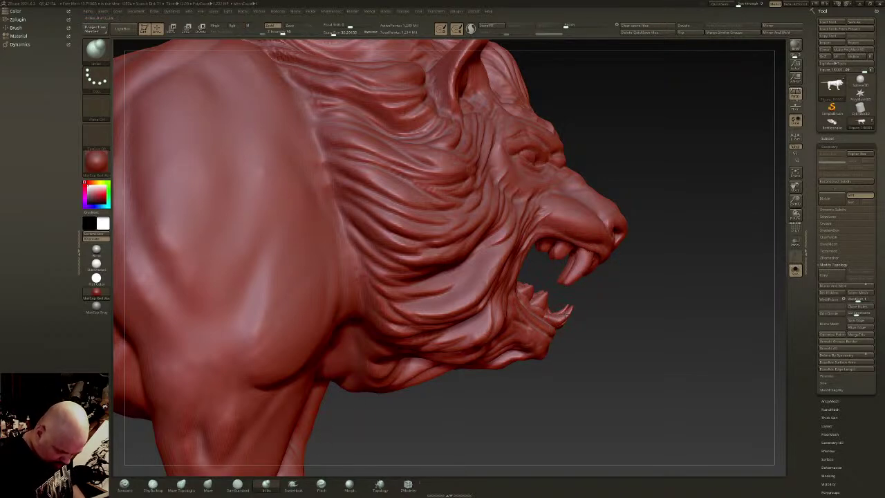
{"action": "mouse_move", "coordinate": [568, 309]}
{"action": "left_mouse_down"}
{"action": "mouse_move", "coordinate": [561, 318]}
{"action": "mouse_move", "coordinate": [572, 304]}
{"action": "left_mouse_up"}
{"action": "mouse_move", "coordinate": [681, 329]}
{"action": "left_mouse_down"}
{"action": "mouse_move", "coordinate": [623, 332]}
{"action": "mouse_move", "coordinate": [620, 309]}
{"action": "left_mouse_up"}
- Collapse the docked palettes beside the canvas and switch the whole creature to the grey material
{"action": "mouse_move", "coordinate": [620, 309]}
{"action": "right_mouse_down"}
{"action": "mouse_move", "coordinate": [596, 346]}
{"action": "mouse_move", "coordinate": [633, 344]}
{"action": "mouse_move", "coordinate": [546, 353]}
{"action": "right_mouse_up"}
{"action": "right_click_drag", "start_coordinate": [604, 197], "coordinate": [557, 282], "text": "alt"}
{"action": "left_click_drag", "start_coordinate": [557, 282], "coordinate": [639, 315]}
{"action": "mouse_move", "coordinate": [612, 168]}
{"action": "left_mouse_down"}
{"action": "mouse_move", "coordinate": [747, 126]}
{"action": "mouse_move", "coordinate": [614, 182]}
{"action": "mouse_move", "coordinate": [630, 170]}
{"action": "left_mouse_up"}
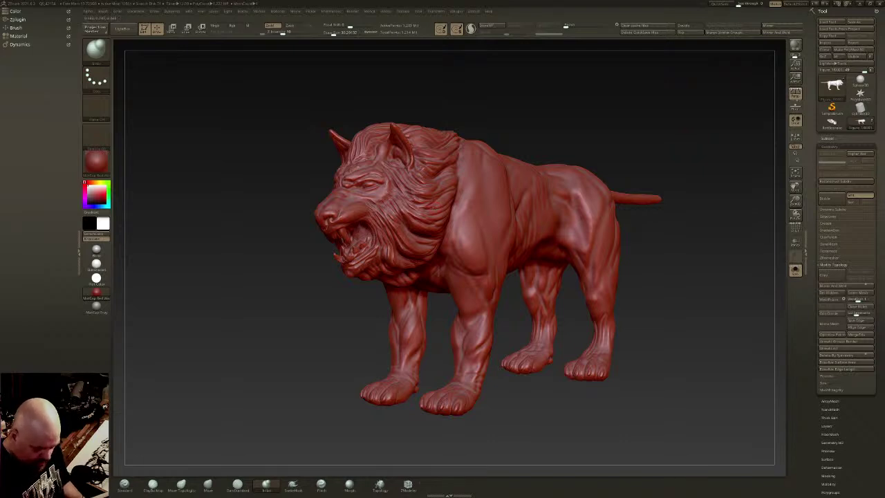
{"action": "left_click_drag", "start_coordinate": [654, 168], "coordinate": [668, 163]}
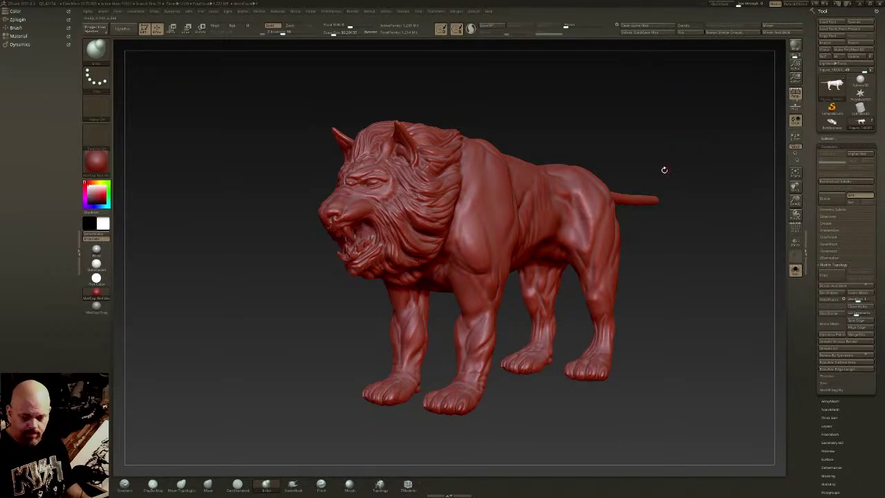
{"action": "left_click_drag", "start_coordinate": [664, 169], "coordinate": [558, 136]}
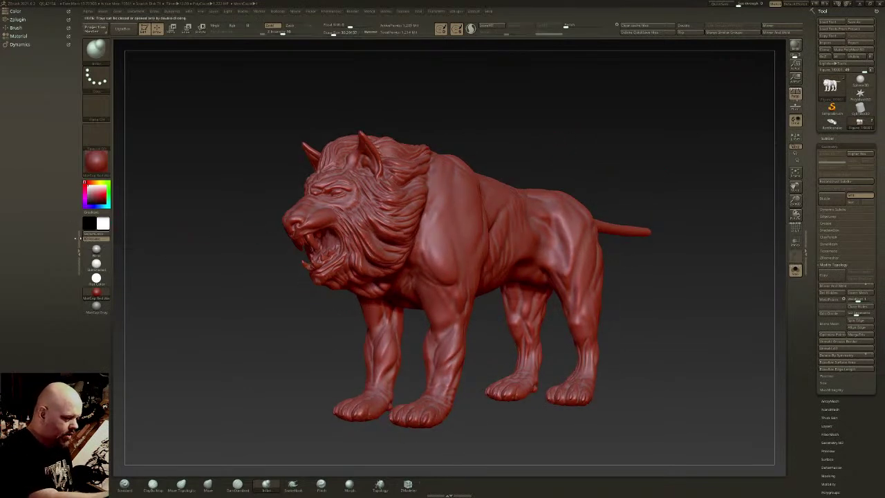
{"action": "left_click", "coordinate": [78, 239]}
{"action": "left_click_drag", "start_coordinate": [490, 248], "coordinate": [552, 254]}
{"action": "right_click_drag", "start_coordinate": [552, 254], "coordinate": [545, 263]}
{"action": "left_click", "coordinate": [19, 250]}
{"action": "right_click_drag", "start_coordinate": [449, 261], "coordinate": [496, 260]}
{"action": "key", "text": "ctrl+shift"}
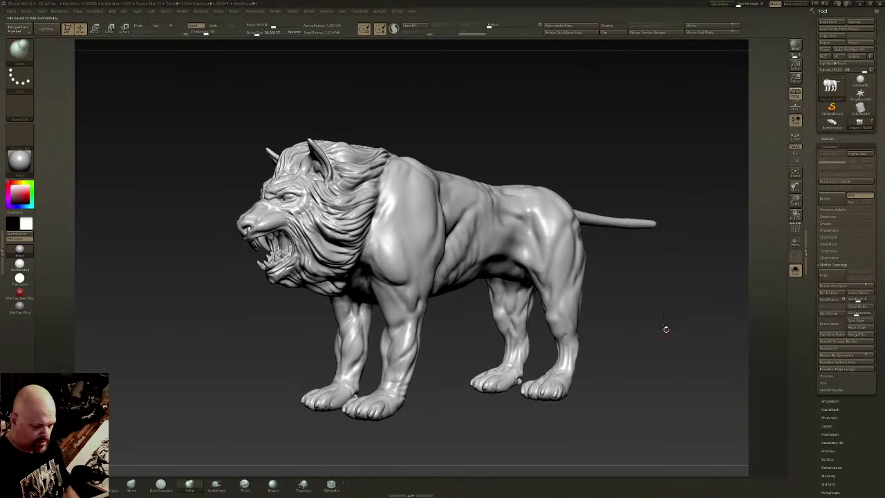
- Expand the movie modifiers and record a turntable of the finished creature in three-quarter view
{"action": "right_click_drag", "start_coordinate": [585, 291], "coordinate": [589, 274]}
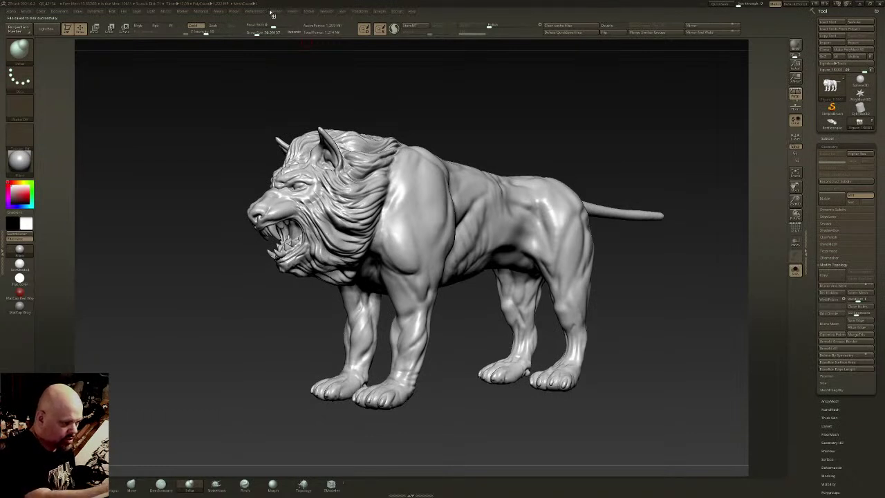
{"action": "left_click", "coordinate": [219, 12]}
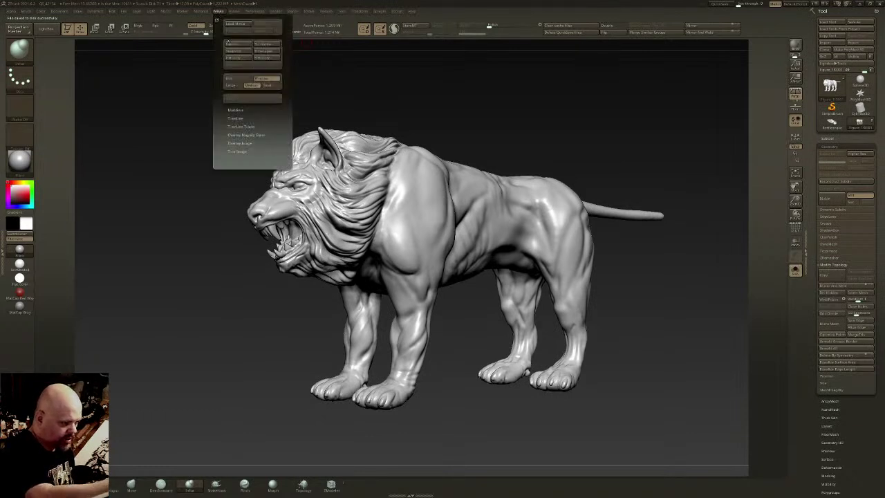
{"action": "left_click", "coordinate": [239, 112]}
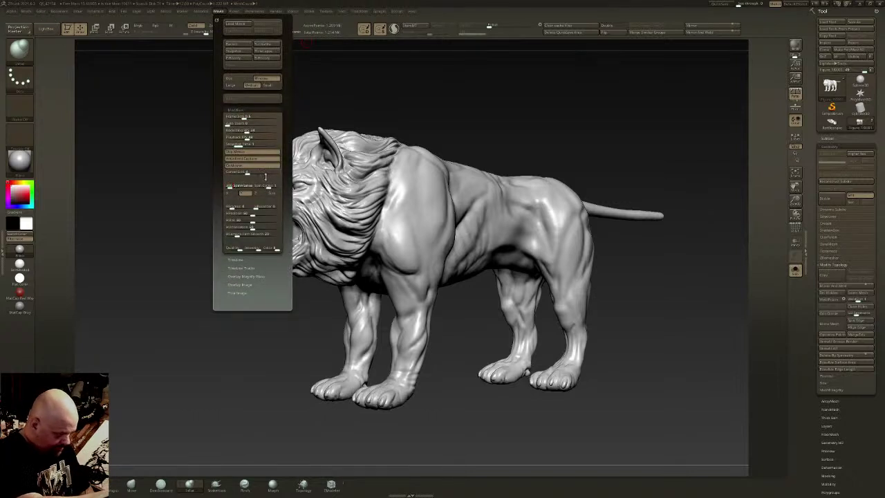
{"action": "left_click", "coordinate": [267, 45]}
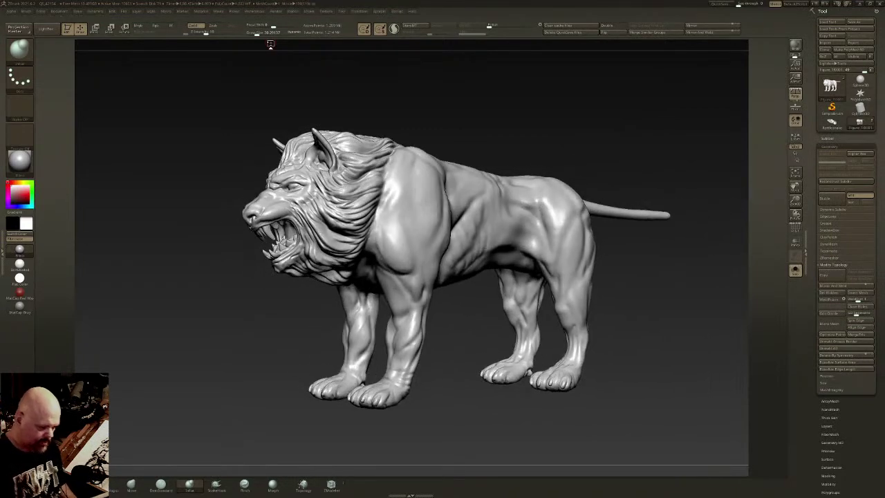
{"action": "left_click_drag", "start_coordinate": [539, 143], "coordinate": [546, 130]}
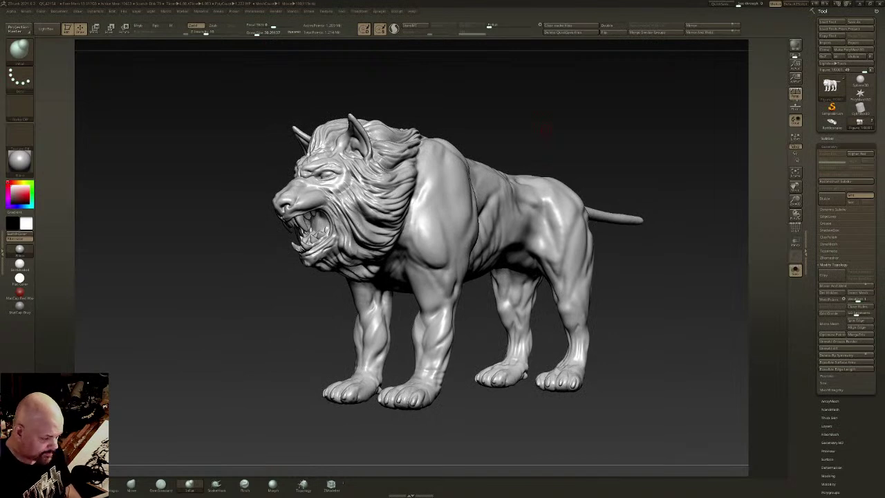